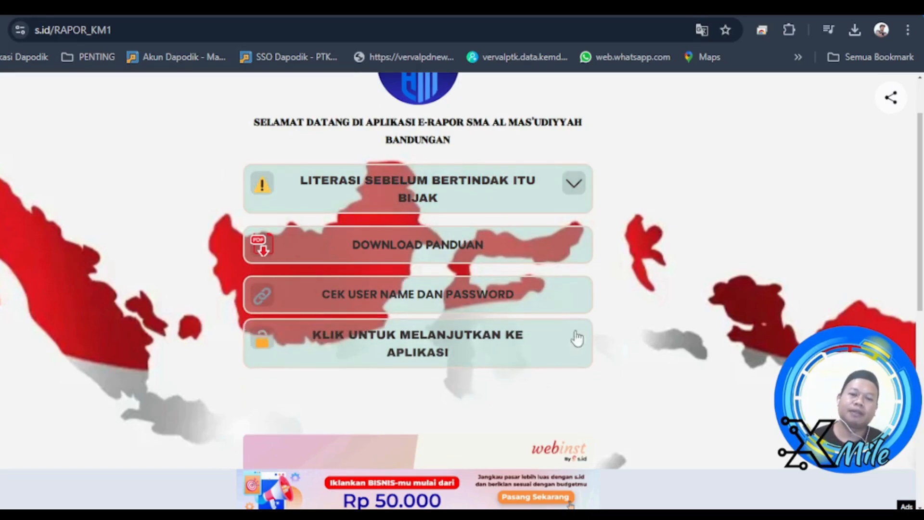
Step: Expand the "Literasi sebelum bertindak itu bijak" notice on the e-Rapor portal and read its instructions
{"action": "scroll", "coordinate": [503, 348], "scroll_direction": "up", "scroll_amount": 2}
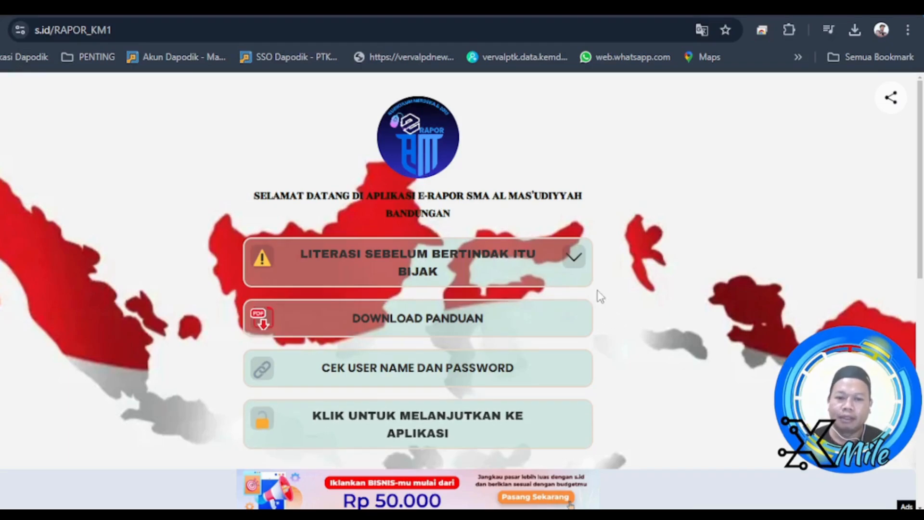
{"action": "scroll", "coordinate": [643, 258], "scroll_direction": "down", "scroll_amount": 2}
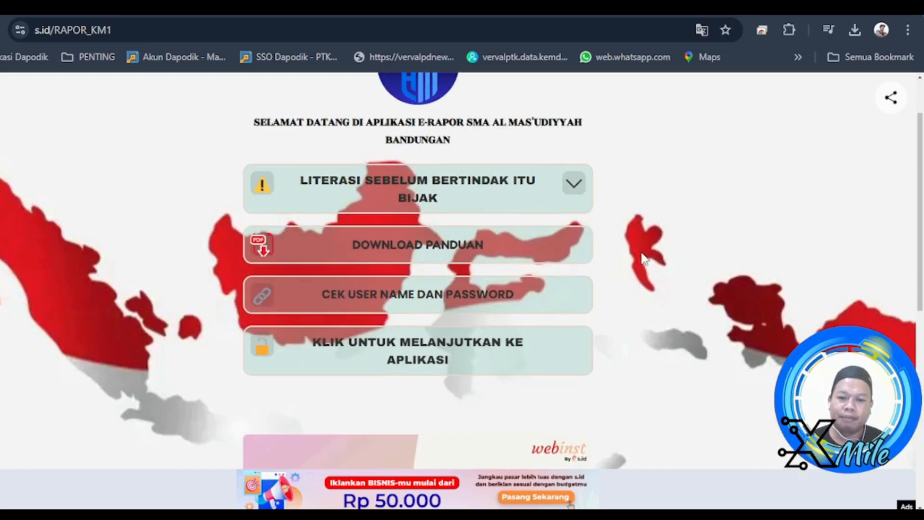
{"action": "scroll", "coordinate": [643, 258], "scroll_direction": "up", "scroll_amount": 2}
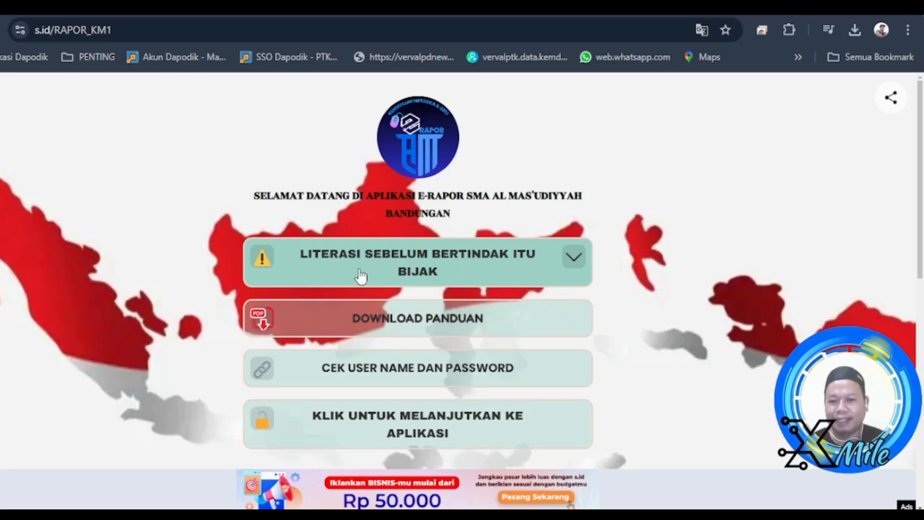
{"action": "left_click", "coordinate": [532, 266]}
{"action": "scroll", "coordinate": [532, 263], "scroll_direction": "down", "scroll_amount": 3}
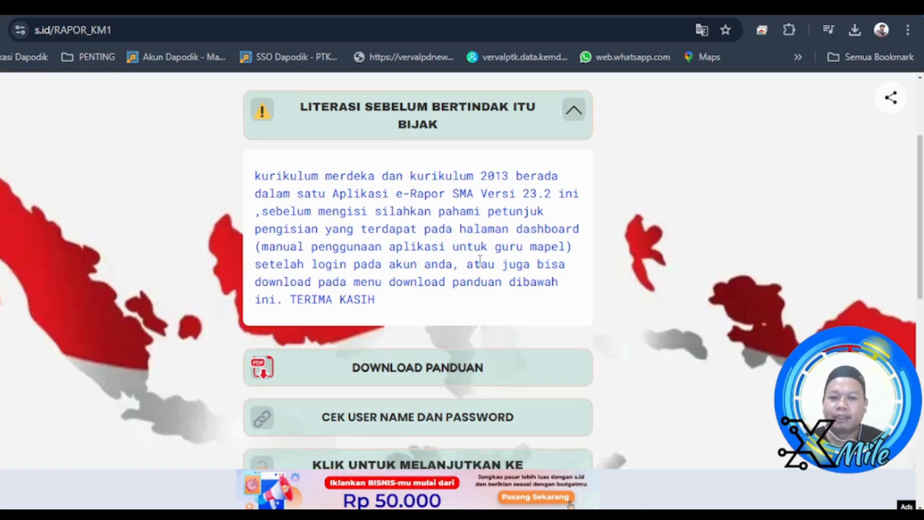
{"action": "scroll", "coordinate": [479, 262], "scroll_direction": "down", "scroll_amount": 2}
{"action": "scroll", "coordinate": [479, 263], "scroll_direction": "up", "scroll_amount": 2}
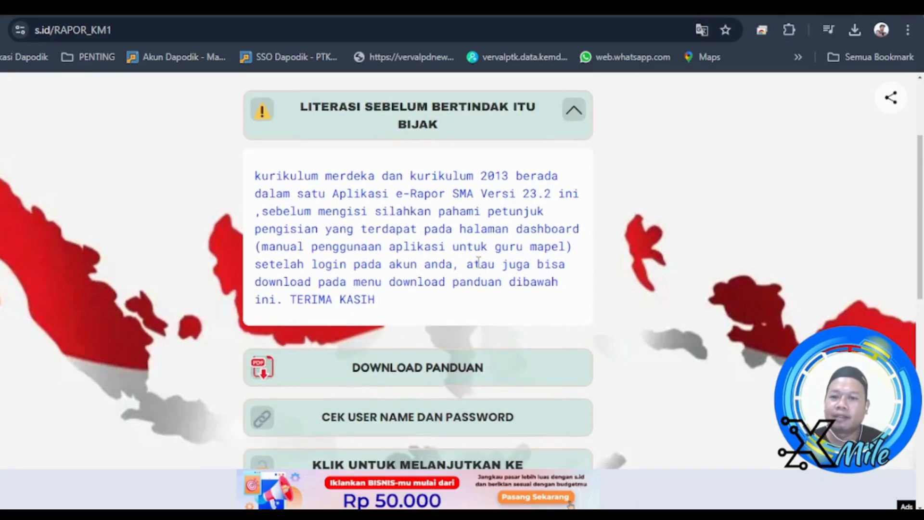
{"action": "scroll", "coordinate": [479, 262], "scroll_direction": "down", "scroll_amount": 1}
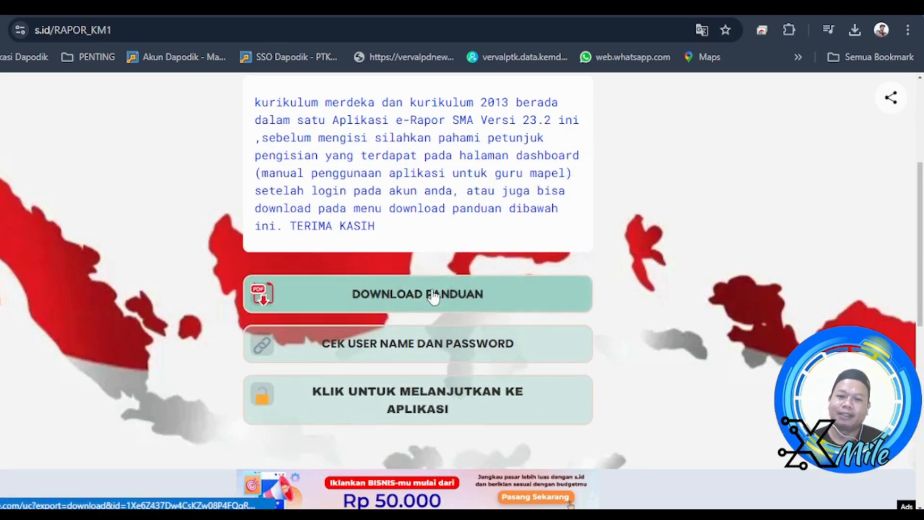
Step: Download the teacher guide PDF from the portal and review its Input Tujuan Pembelajaran page
{"action": "left_click", "coordinate": [400, 294]}
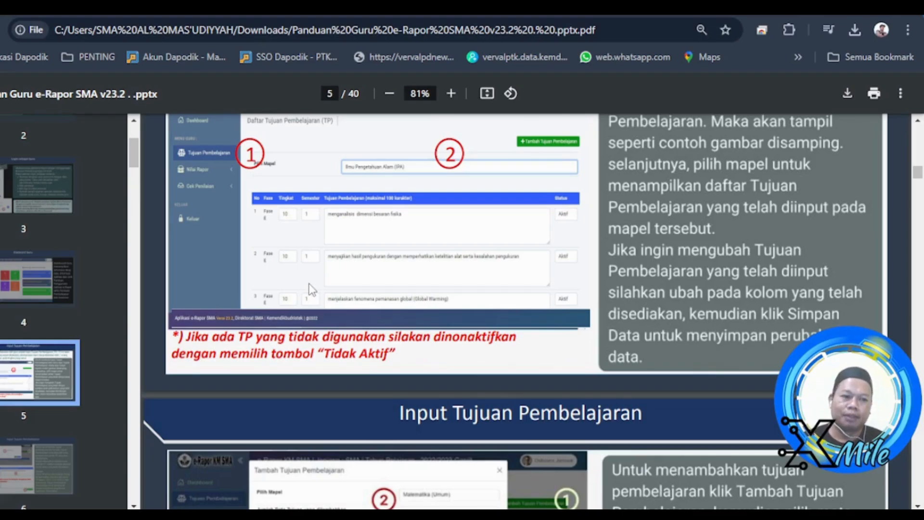
{"action": "scroll", "coordinate": [316, 282], "scroll_direction": "up", "scroll_amount": 3}
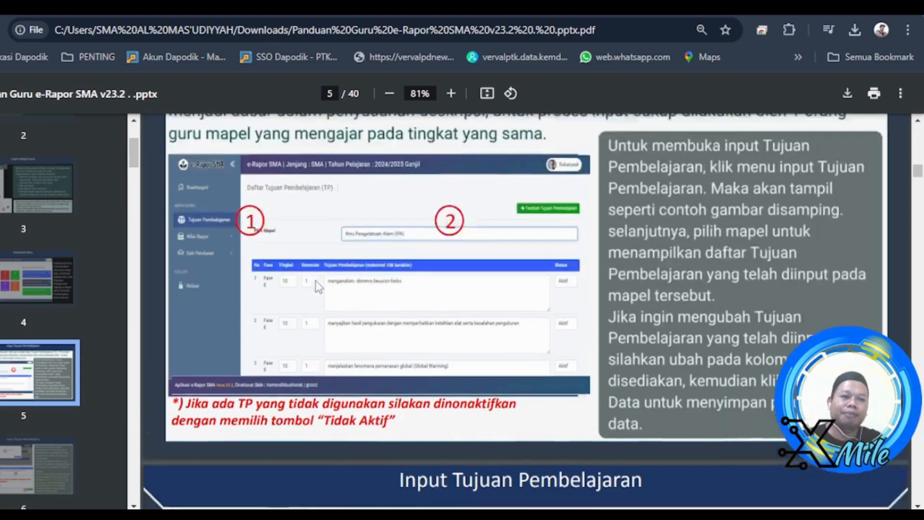
{"action": "scroll", "coordinate": [317, 279], "scroll_direction": "down", "scroll_amount": 2}
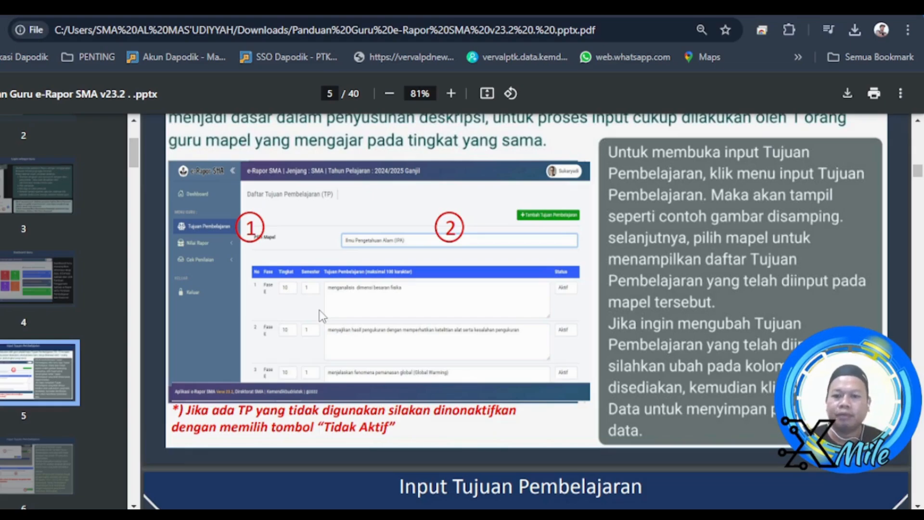
{"action": "scroll", "coordinate": [322, 316], "scroll_direction": "up", "scroll_amount": 3}
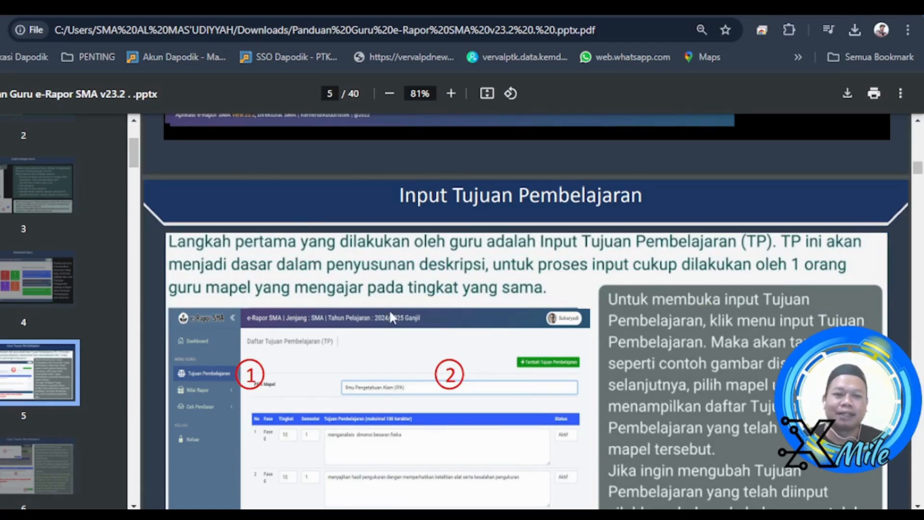
{"action": "scroll", "coordinate": [387, 318], "scroll_direction": "up", "scroll_amount": 3}
{"action": "scroll", "coordinate": [386, 317], "scroll_direction": "down", "scroll_amount": 2}
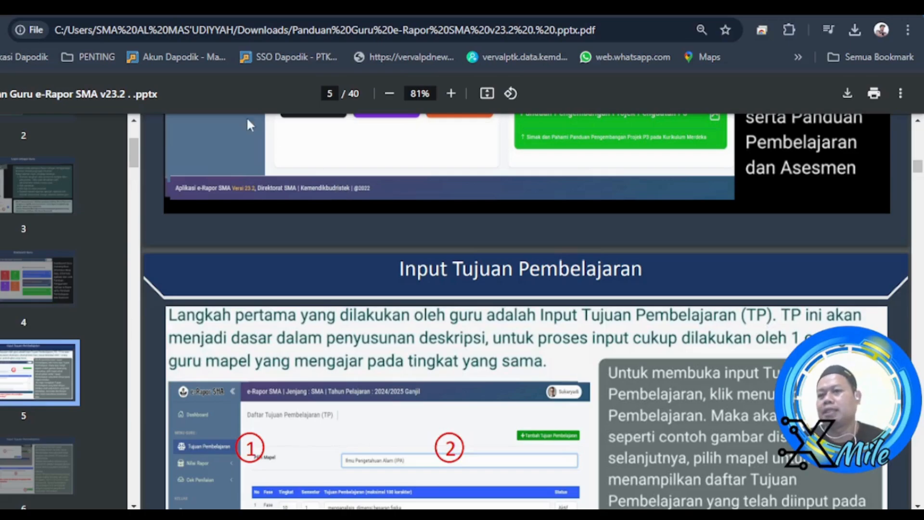
Step: Switch to the e-Rapor SMA login page and make the user name field ready for input
{"action": "key", "text": "ctrl+Tab"}
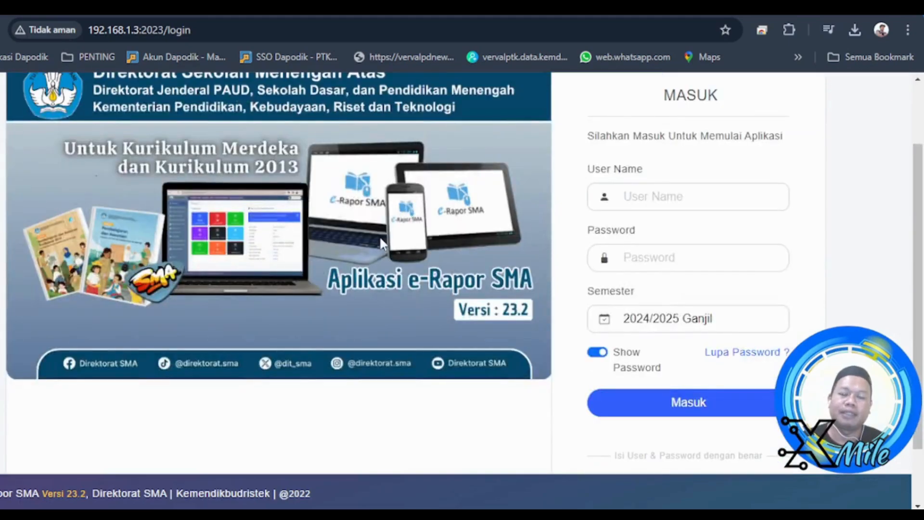
{"action": "scroll", "coordinate": [379, 236], "scroll_direction": "up", "scroll_amount": 2}
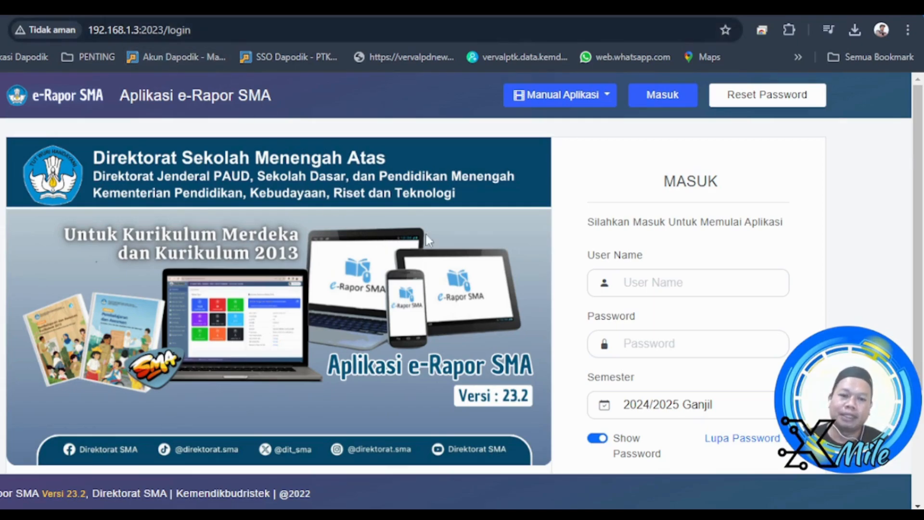
{"action": "left_click", "coordinate": [657, 288]}
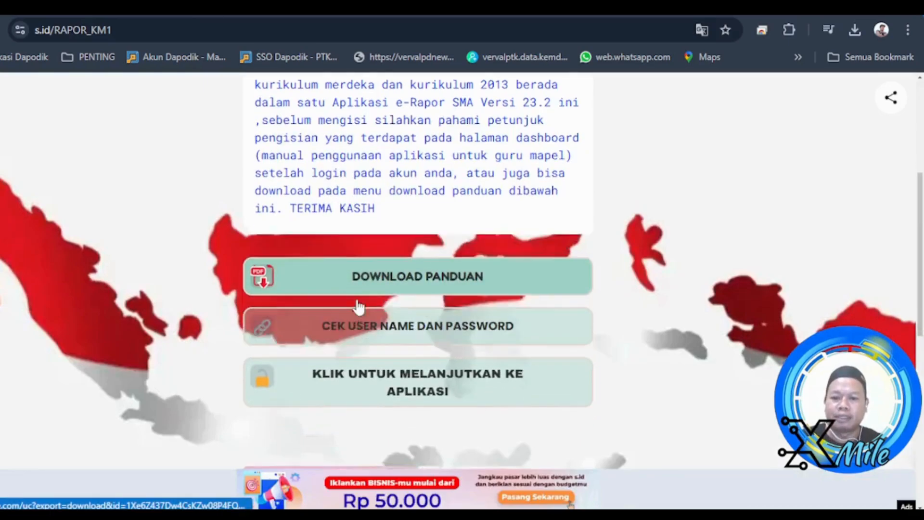
Step: Open the user name and password list from the portal and look through the subject teachers' accounts
{"action": "scroll", "coordinate": [359, 306], "scroll_direction": "down", "scroll_amount": 3}
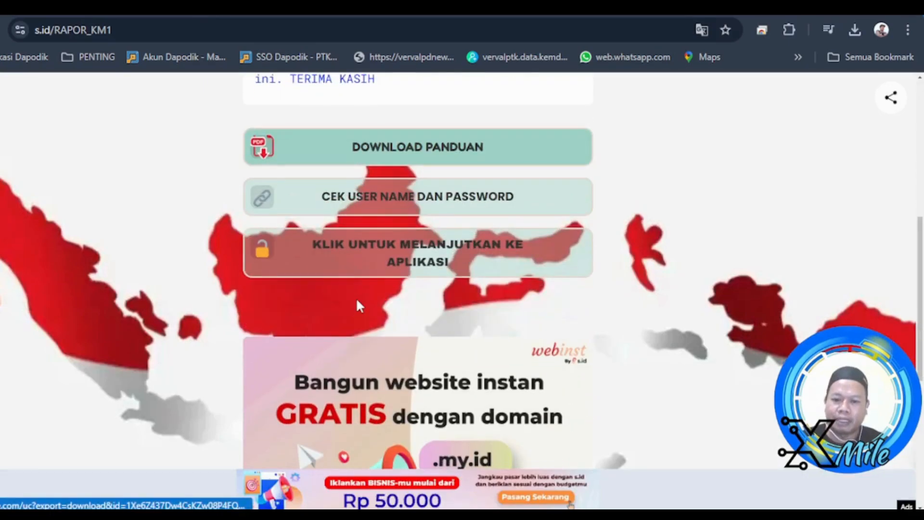
{"action": "left_click", "coordinate": [385, 197]}
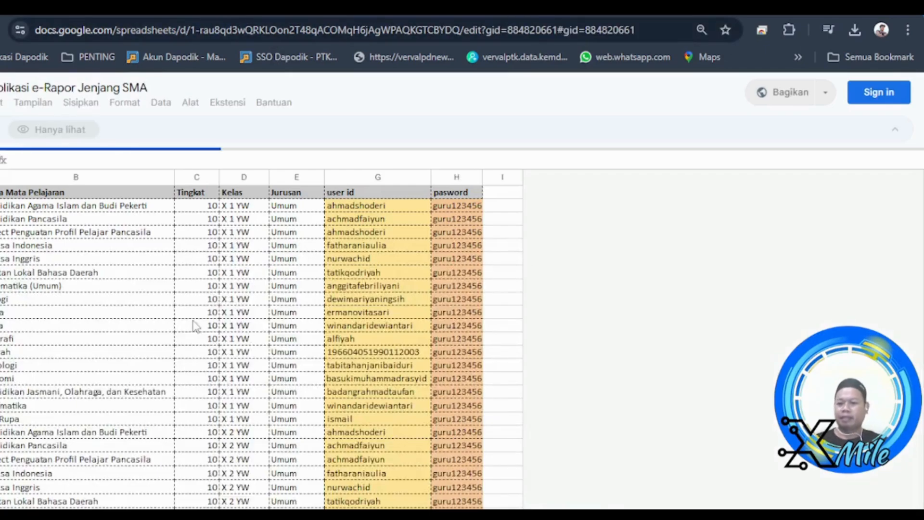
{"action": "scroll", "coordinate": [200, 328], "scroll_direction": "down", "scroll_amount": 12}
{"action": "scroll", "coordinate": [198, 324], "scroll_direction": "up", "scroll_amount": 2}
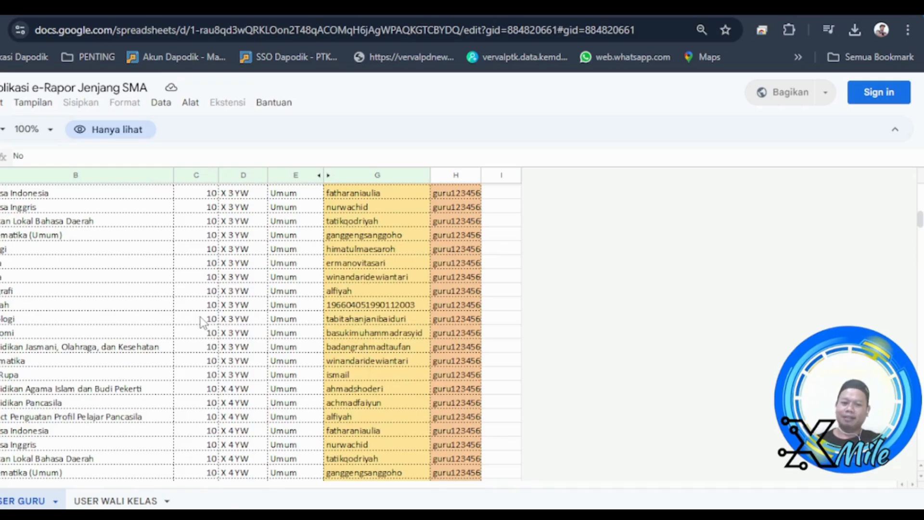
{"action": "scroll", "coordinate": [201, 321], "scroll_direction": "down", "scroll_amount": 9}
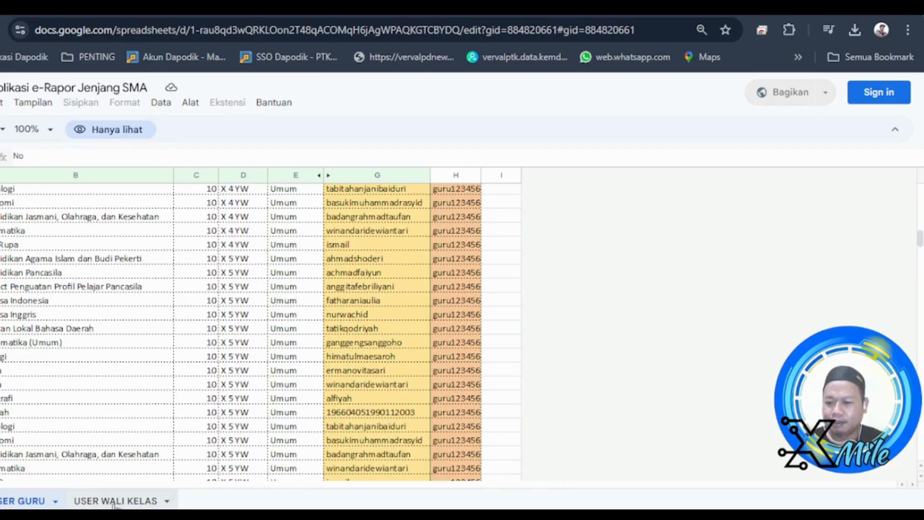
{"action": "left_click", "coordinate": [46, 263]}
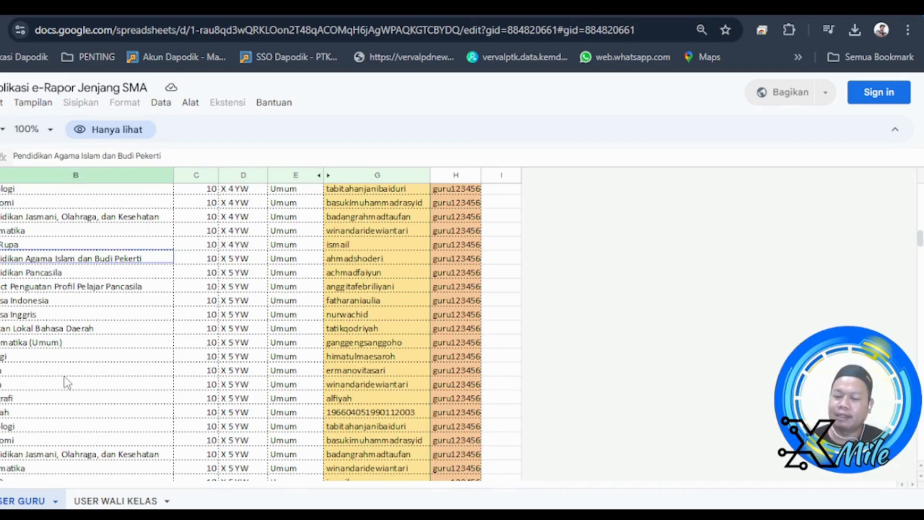
Step: View the USER WALI KELAS sheet, then return to the teacher accounts and look through the class X rows
{"action": "left_click", "coordinate": [122, 502]}
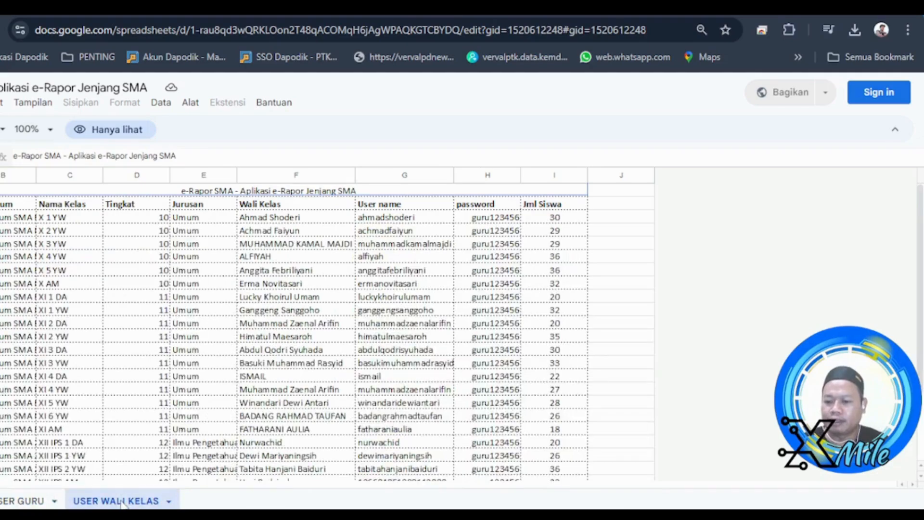
{"action": "left_click", "coordinate": [11, 501]}
{"action": "scroll", "coordinate": [311, 264], "scroll_direction": "up", "scroll_amount": 3}
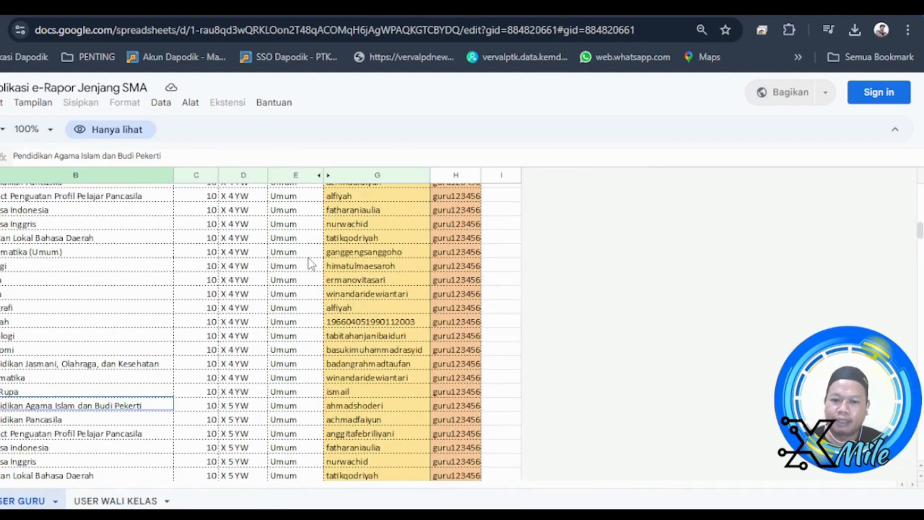
{"action": "scroll", "coordinate": [310, 264], "scroll_direction": "up", "scroll_amount": 3}
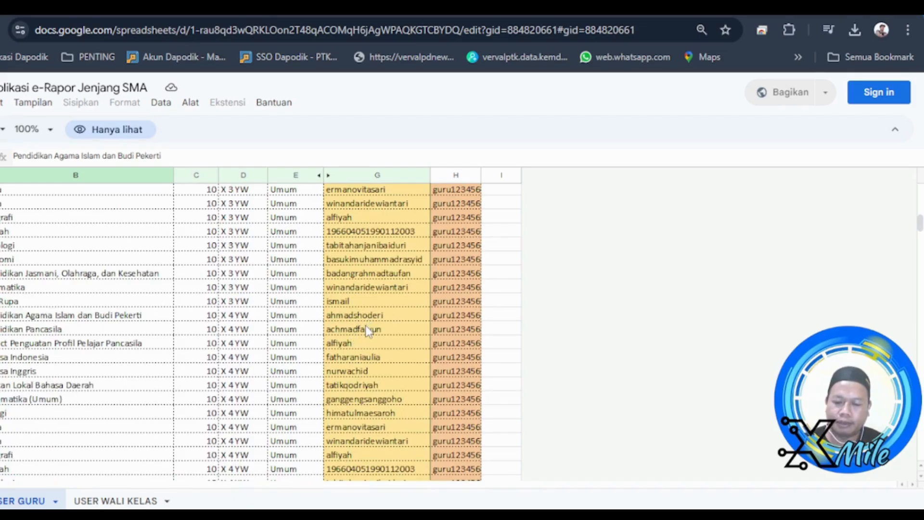
Step: Copy the user id of the class X 4 YW Lokal Bahasa Daerah teacher into the login form's user name field
{"action": "left_click", "coordinate": [363, 385]}
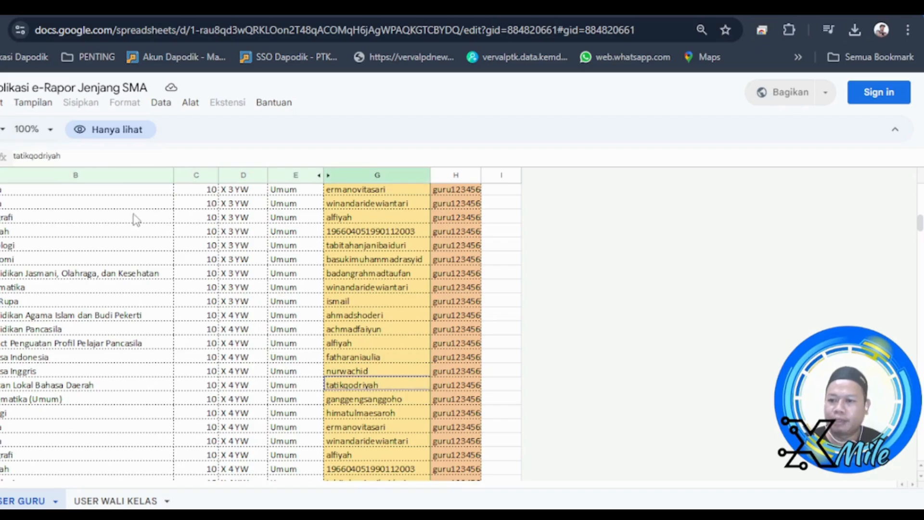
{"action": "left_click_drag", "start_coordinate": [68, 155], "coordinate": [1, 166]}
{"action": "key", "text": "ctrl+c"}
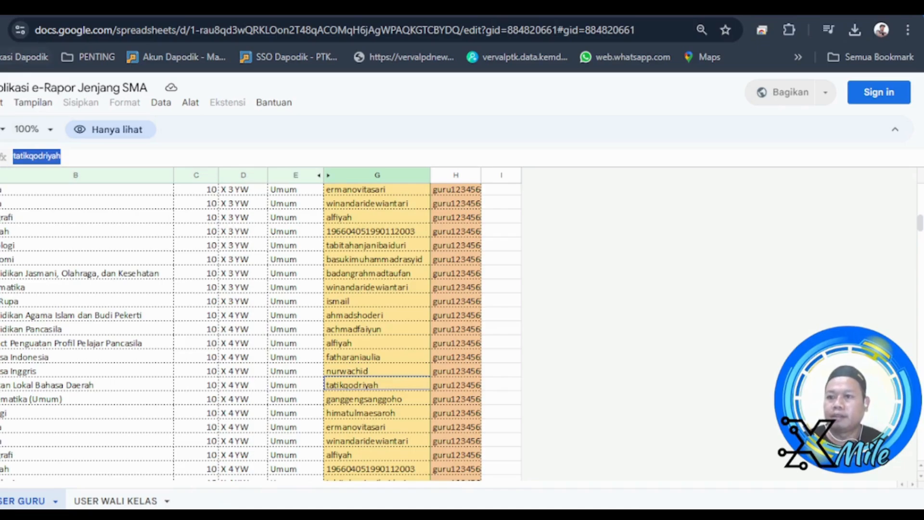
{"action": "left_click", "coordinate": [34, 7]}
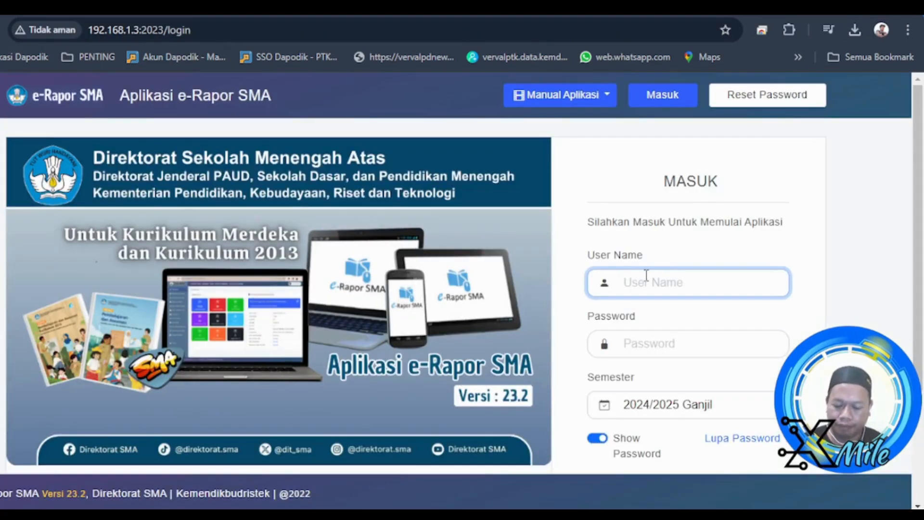
{"action": "key", "text": "ctrl+v"}
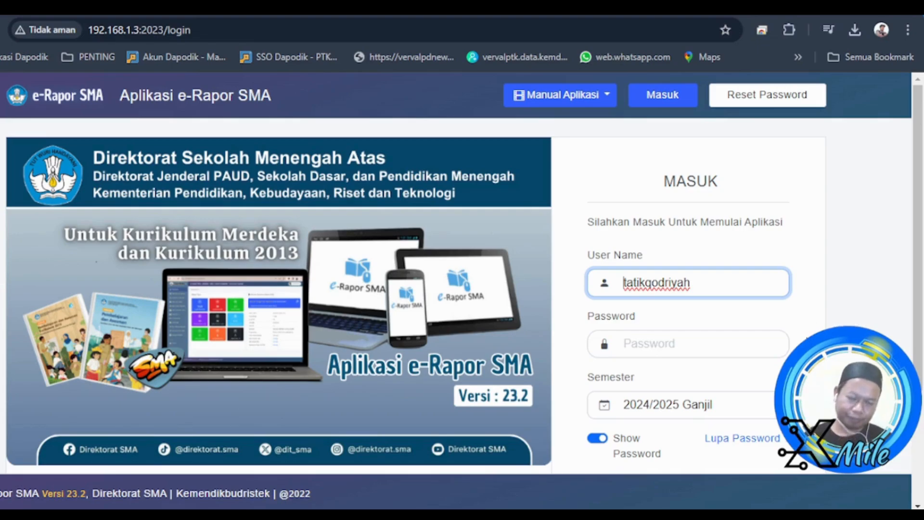
Step: Enter the account password in the login form and display it in plain text
{"action": "left_click", "coordinate": [653, 347]}
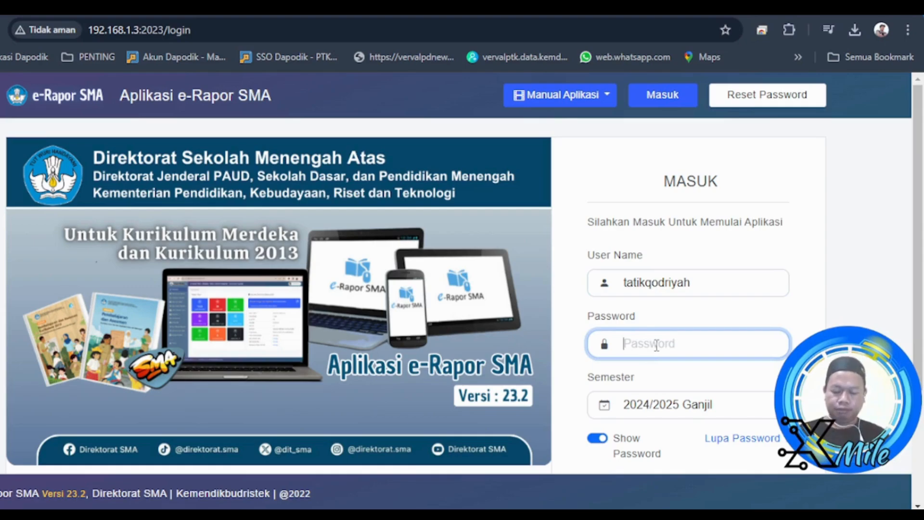
{"action": "type", "text": "••••"}
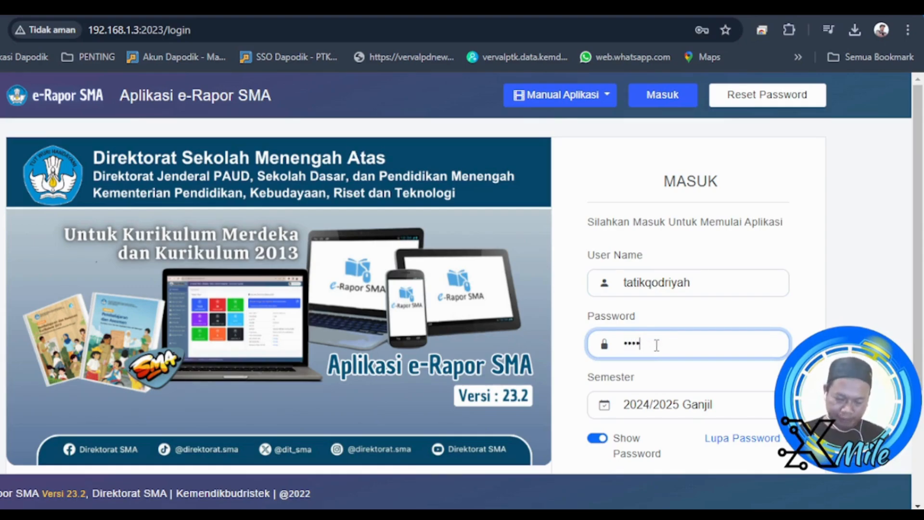
{"action": "type", "text": "••••••"}
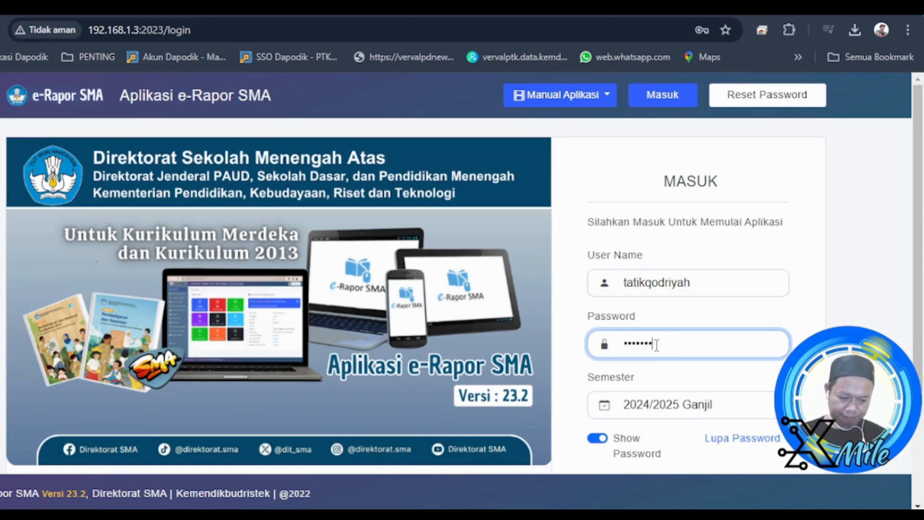
{"action": "left_click", "coordinate": [600, 439]}
{"action": "left_click", "coordinate": [602, 440]}
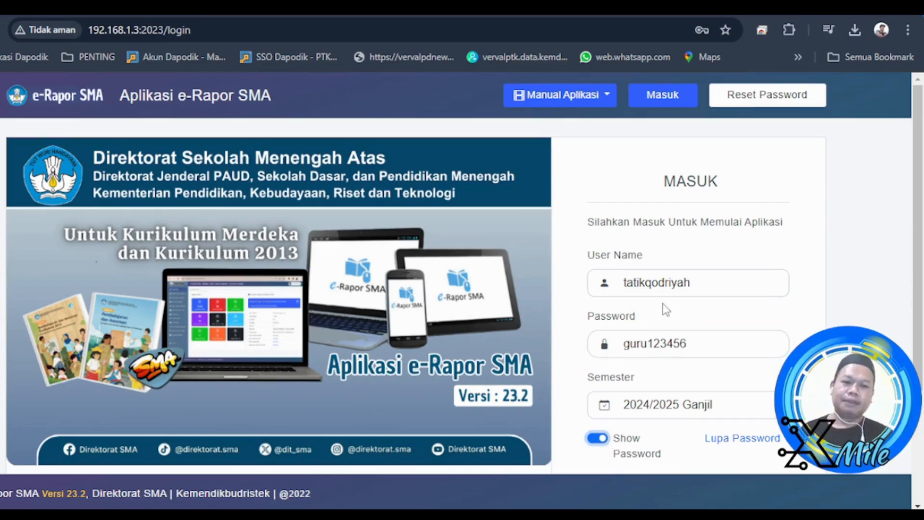
Step: Check the completed login form, log in to e-Rapor SMA and acknowledge the login message
{"action": "scroll", "coordinate": [664, 308], "scroll_direction": "down", "scroll_amount": 4}
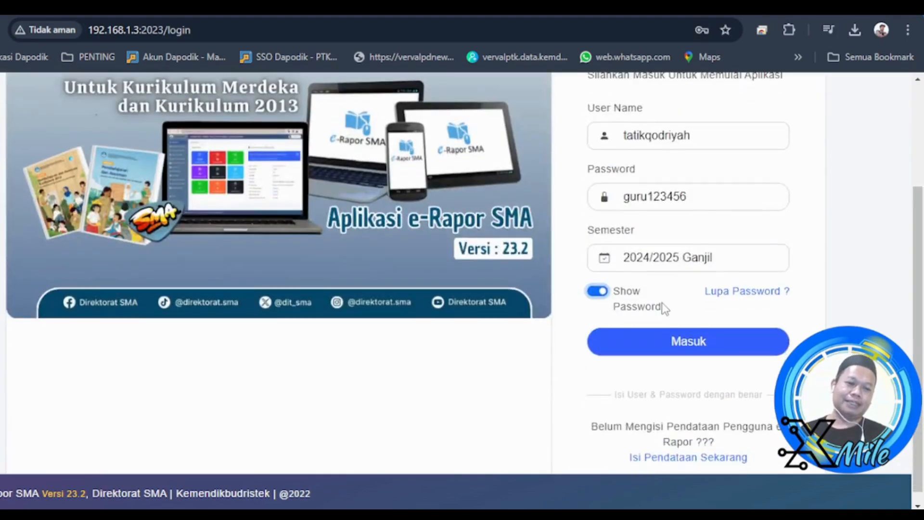
{"action": "scroll", "coordinate": [665, 308], "scroll_direction": "up", "scroll_amount": 4}
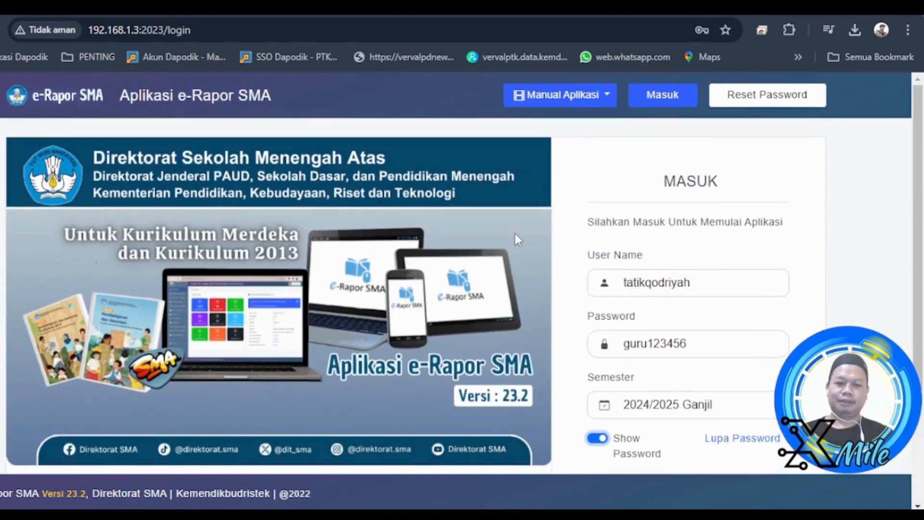
{"action": "scroll", "coordinate": [516, 233], "scroll_direction": "down", "scroll_amount": 3}
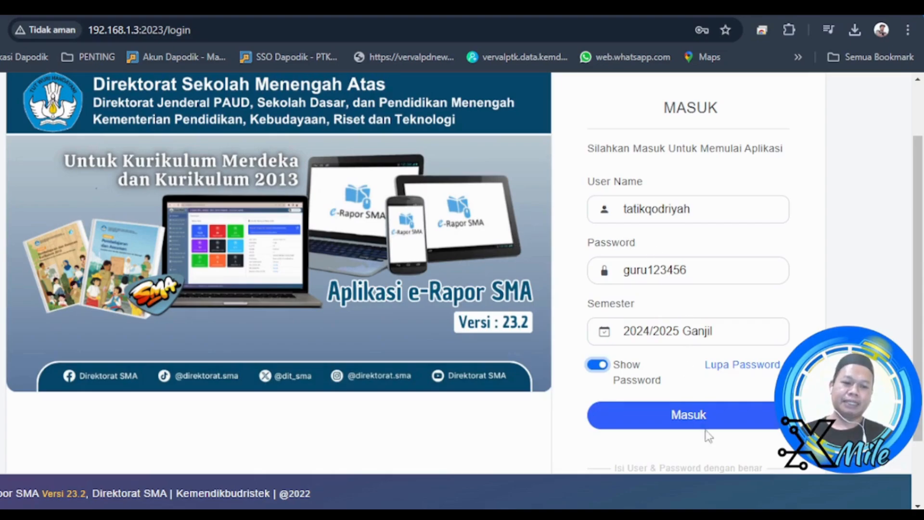
{"action": "left_click", "coordinate": [693, 420]}
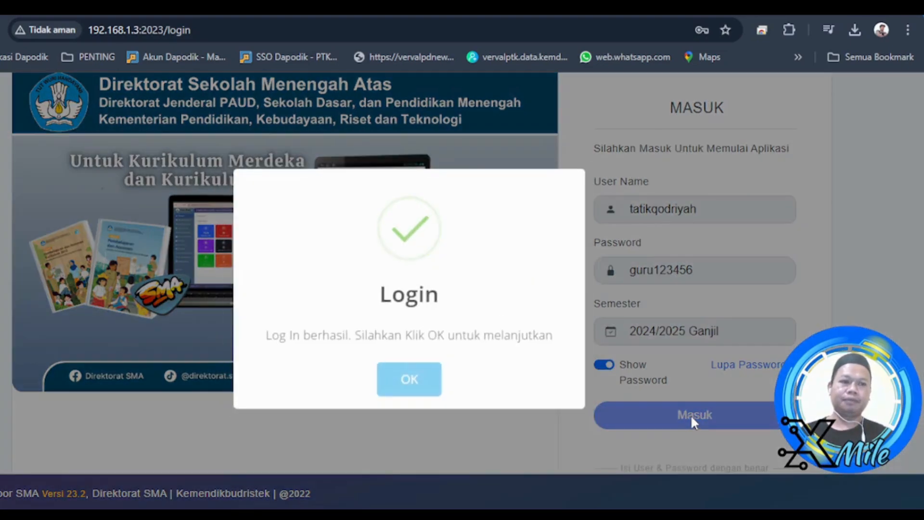
{"action": "left_click", "coordinate": [410, 385]}
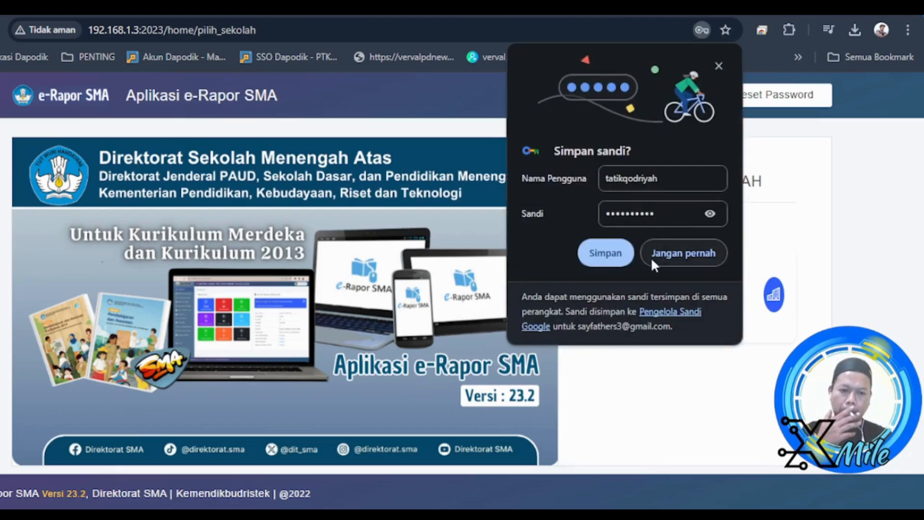
Step: Decline saving the login password for this site and enter the listed SMA school in Bandungan
{"action": "left_click", "coordinate": [666, 250]}
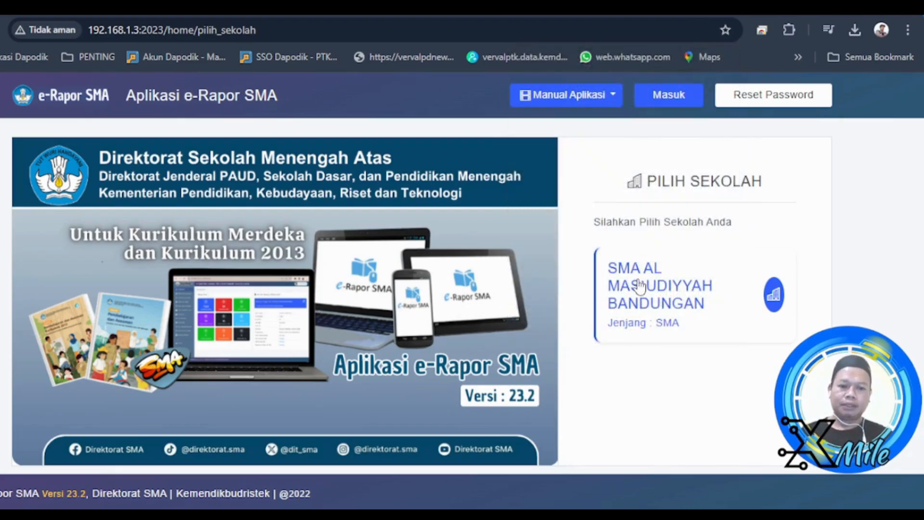
{"action": "left_click", "coordinate": [660, 303]}
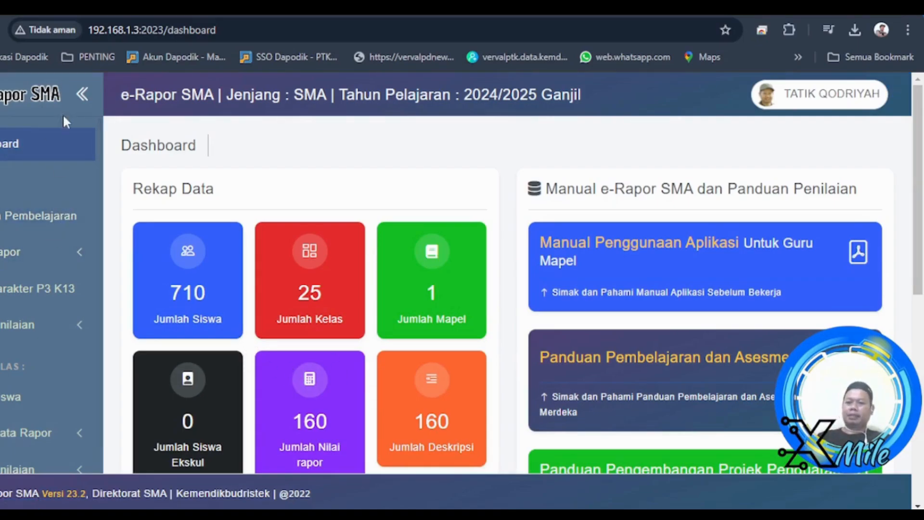
Step: Open the Tujuan Pembelajaran list and display the objectives for the subject Muatan Lokal Bahasa Daerah
{"action": "left_click", "coordinate": [25, 219]}
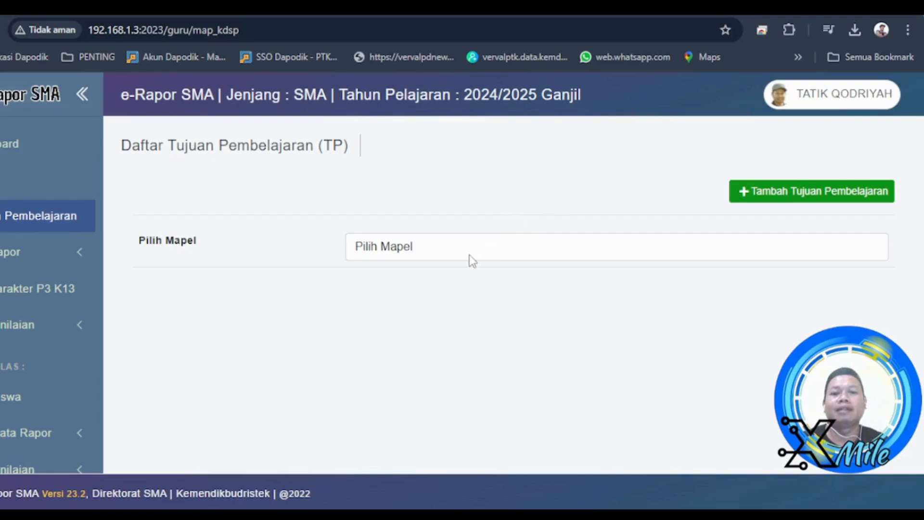
{"action": "left_click", "coordinate": [472, 261]}
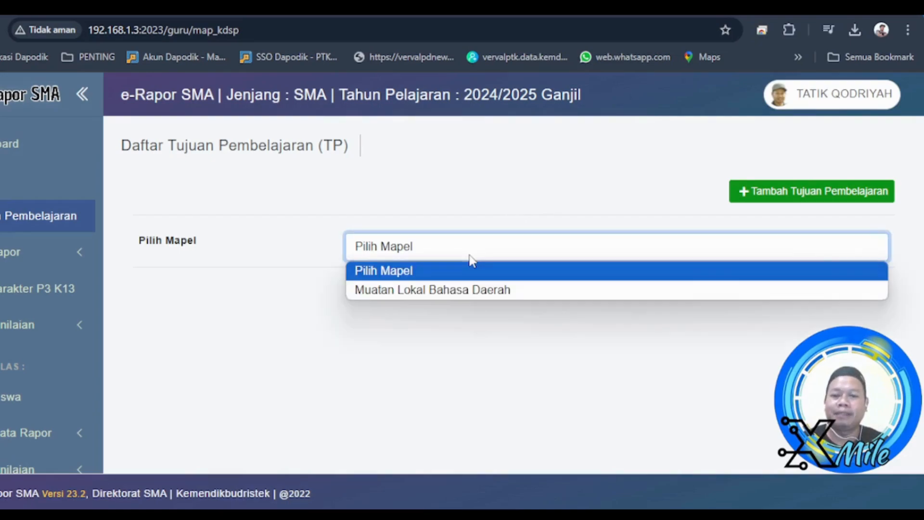
{"action": "left_click", "coordinate": [431, 291]}
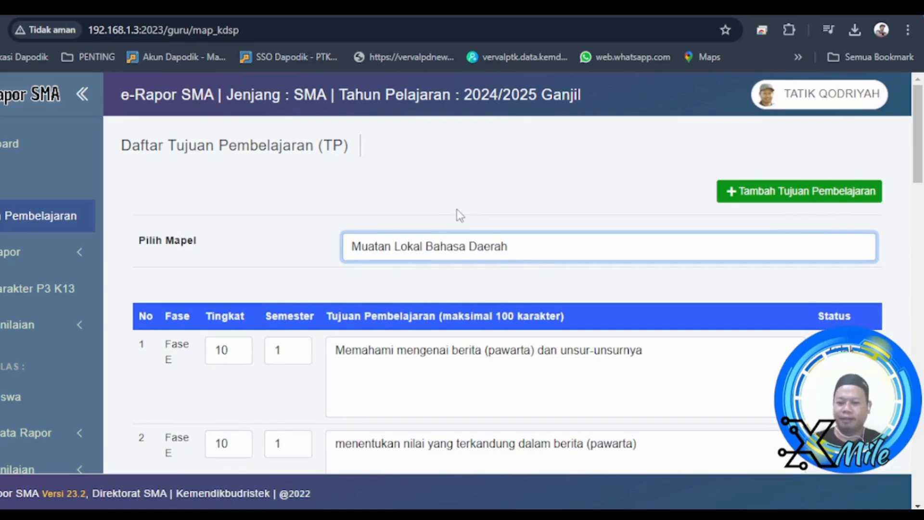
Step: Look through the subject's learning objectives for grades 10 and 12, then return to the start of the list
{"action": "scroll", "coordinate": [430, 312], "scroll_direction": "down", "scroll_amount": 7}
{"action": "scroll", "coordinate": [433, 317], "scroll_direction": "down", "scroll_amount": 9}
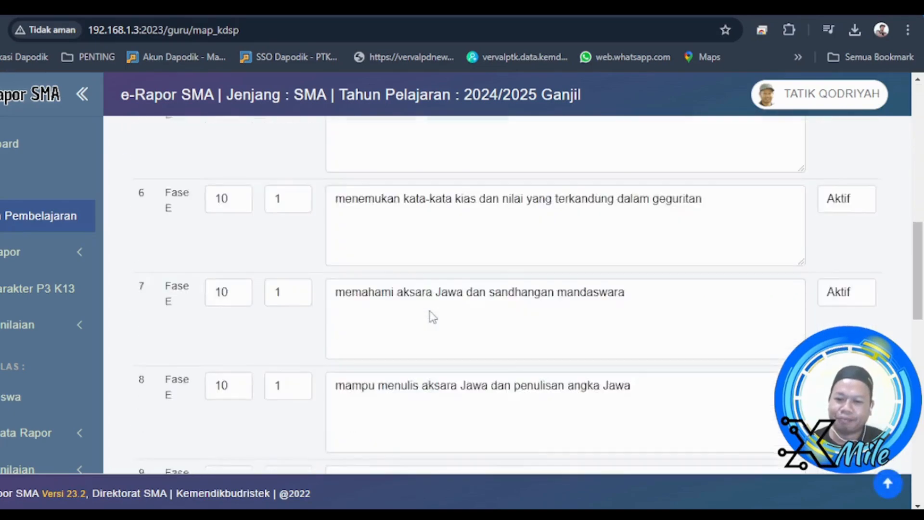
{"action": "scroll", "coordinate": [431, 312], "scroll_direction": "down", "scroll_amount": 3}
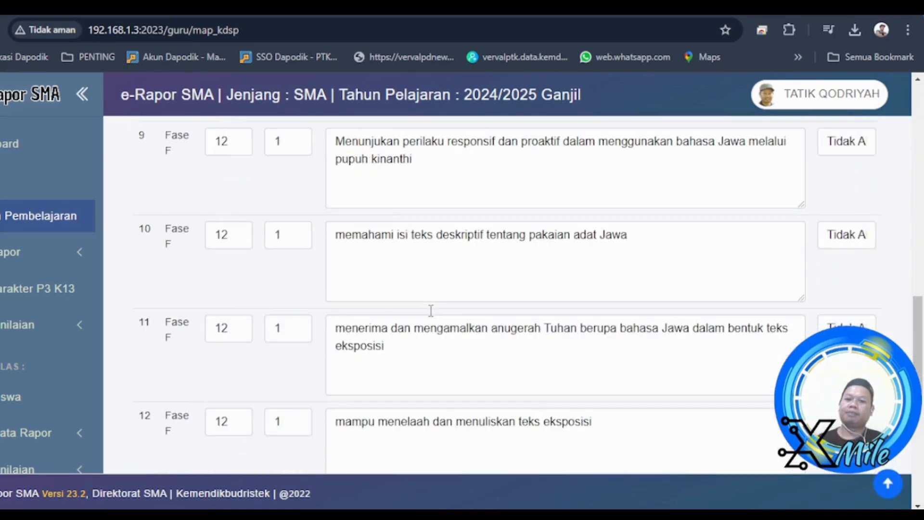
{"action": "scroll", "coordinate": [432, 311], "scroll_direction": "up", "scroll_amount": 15}
{"action": "scroll", "coordinate": [433, 308], "scroll_direction": "up", "scroll_amount": 5}
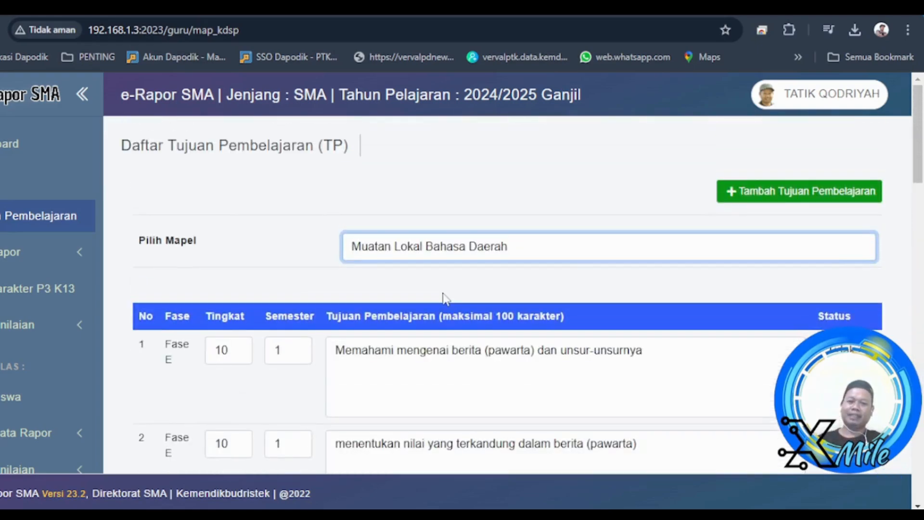
Step: Check the status of the first objectives and highlight the column heading "Tujuan Pembelajaran (maksimal 100 karakter)"
{"action": "scroll", "coordinate": [442, 298], "scroll_direction": "down", "scroll_amount": 2}
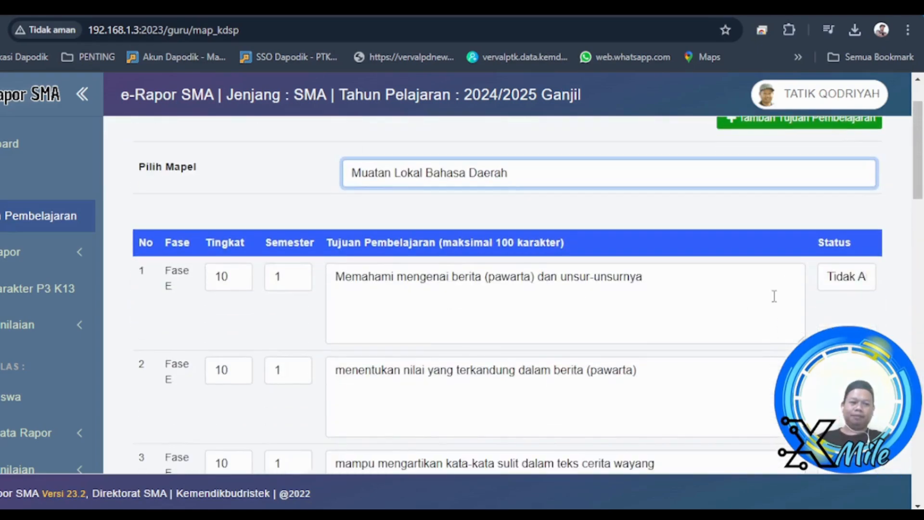
{"action": "scroll", "coordinate": [840, 284], "scroll_direction": "down", "scroll_amount": 4}
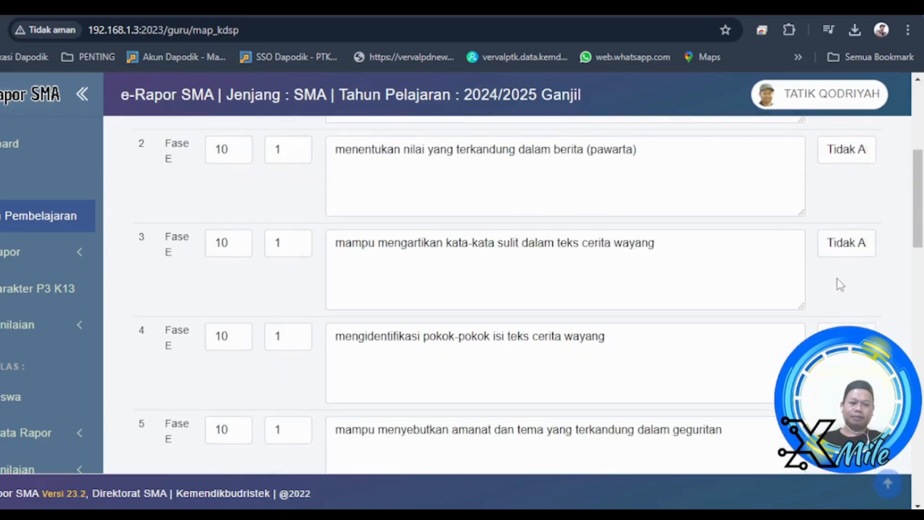
{"action": "scroll", "coordinate": [845, 269], "scroll_direction": "up", "scroll_amount": 2}
{"action": "scroll", "coordinate": [834, 233], "scroll_direction": "up", "scroll_amount": 3}
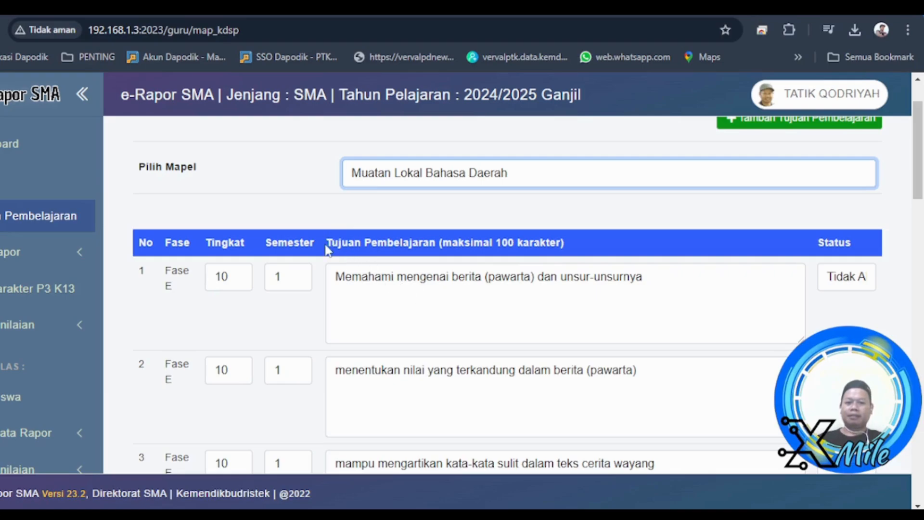
{"action": "left_click_drag", "start_coordinate": [327, 243], "coordinate": [548, 237]}
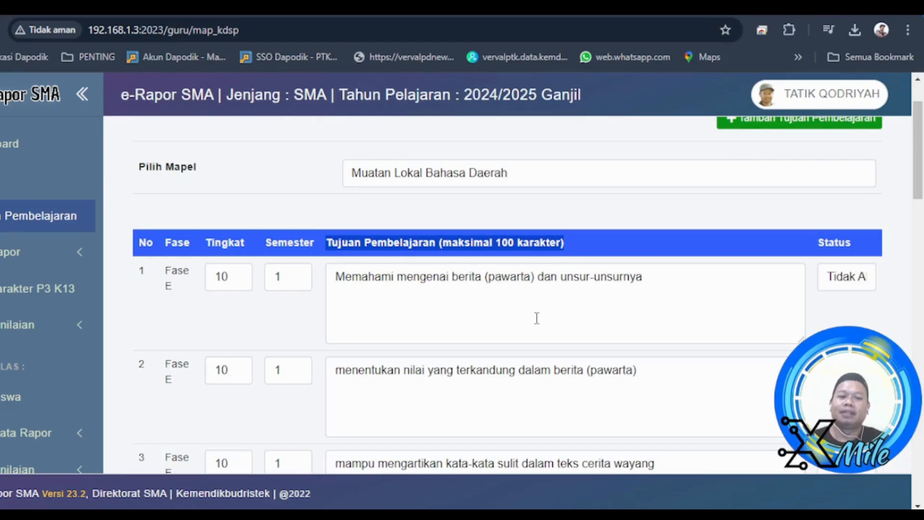
{"action": "scroll", "coordinate": [536, 319], "scroll_direction": "down", "scroll_amount": 3}
{"action": "scroll", "coordinate": [537, 319], "scroll_direction": "up", "scroll_amount": 3}
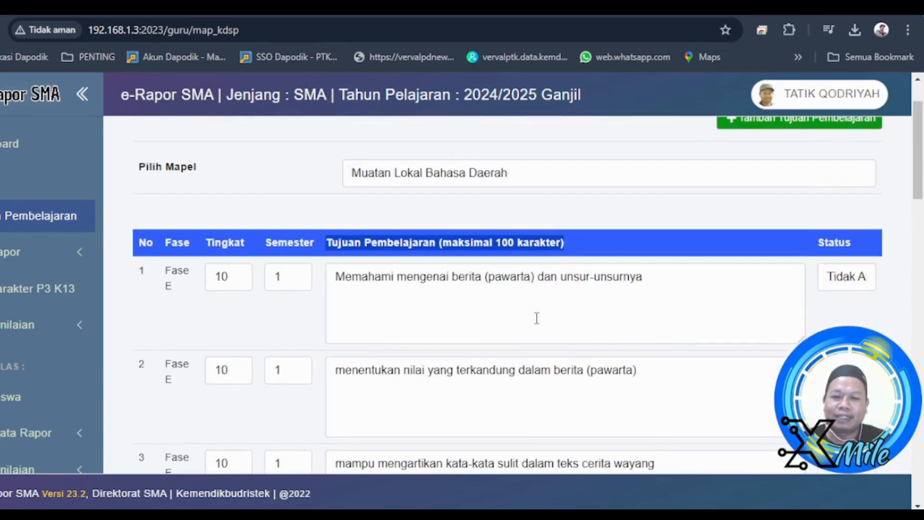
Step: Place the cursor in the first objective's text and review the Fase and Tingkat values of the grade 10 objectives
{"action": "left_click", "coordinate": [360, 301]}
{"action": "scroll", "coordinate": [360, 311], "scroll_direction": "down", "scroll_amount": 2}
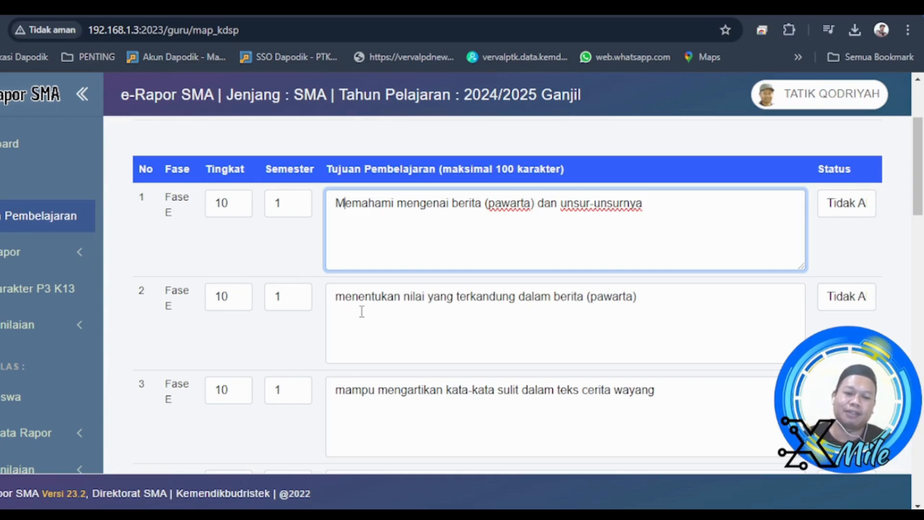
{"action": "scroll", "coordinate": [362, 310], "scroll_direction": "down", "scroll_amount": 3}
{"action": "scroll", "coordinate": [362, 310], "scroll_direction": "up", "scroll_amount": 3}
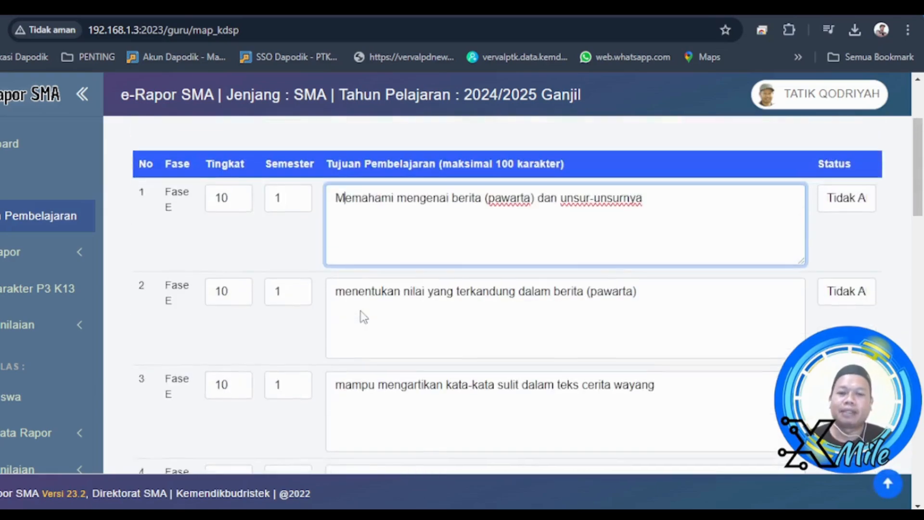
{"action": "scroll", "coordinate": [362, 310], "scroll_direction": "down", "scroll_amount": 6}
{"action": "scroll", "coordinate": [362, 310], "scroll_direction": "down", "scroll_amount": 3}
{"action": "scroll", "coordinate": [362, 311], "scroll_direction": "up", "scroll_amount": 10}
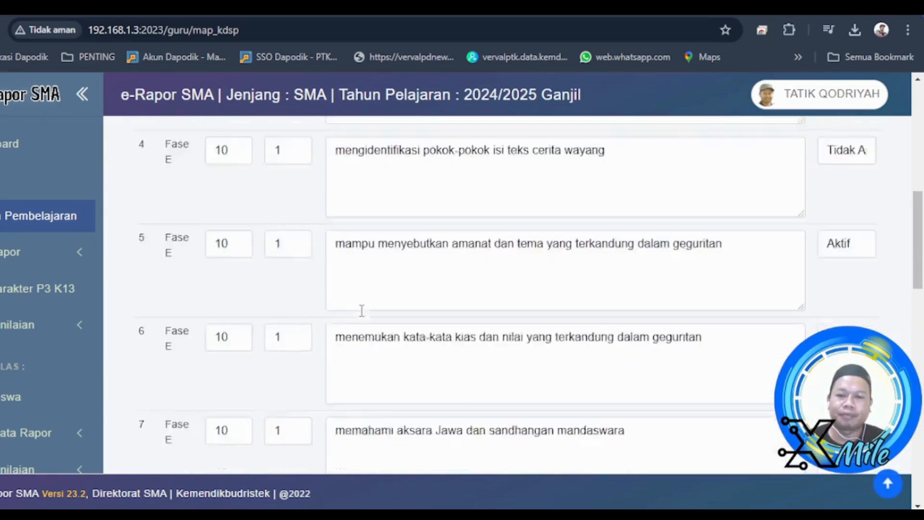
{"action": "scroll", "coordinate": [362, 310], "scroll_direction": "up", "scroll_amount": 1}
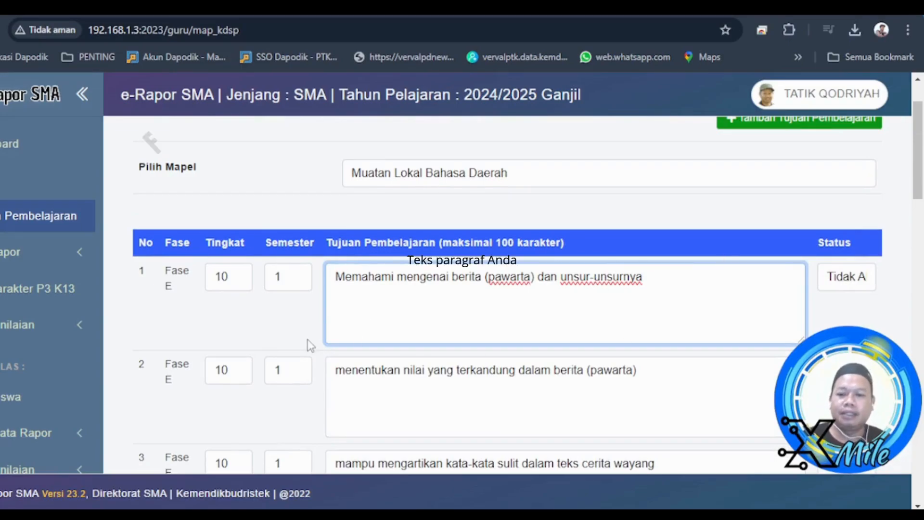
{"action": "scroll", "coordinate": [309, 342], "scroll_direction": "down", "scroll_amount": 3}
{"action": "scroll", "coordinate": [309, 342], "scroll_direction": "down", "scroll_amount": 3}
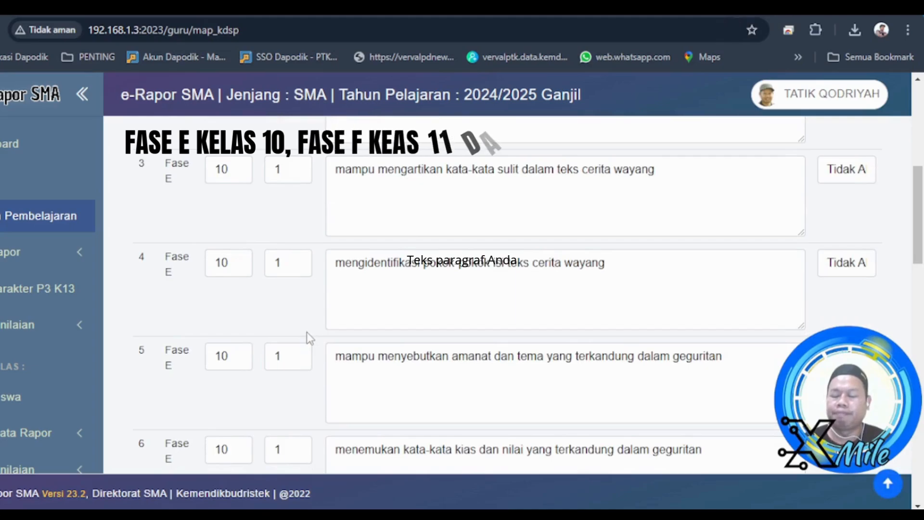
{"action": "scroll", "coordinate": [308, 332], "scroll_direction": "up", "scroll_amount": 2}
{"action": "scroll", "coordinate": [310, 336], "scroll_direction": "up", "scroll_amount": 2}
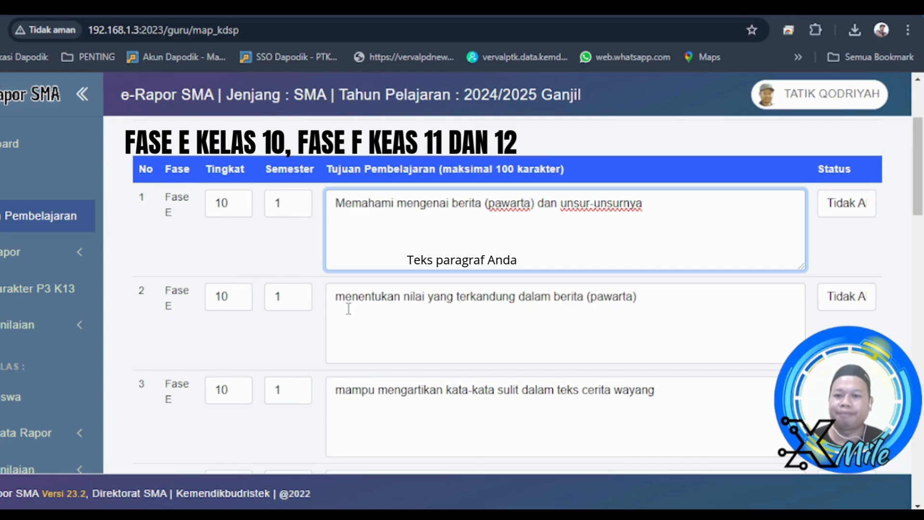
Step: View the available Tingkat and Semester options for the first learning objective without changing either one
{"action": "left_click", "coordinate": [235, 204]}
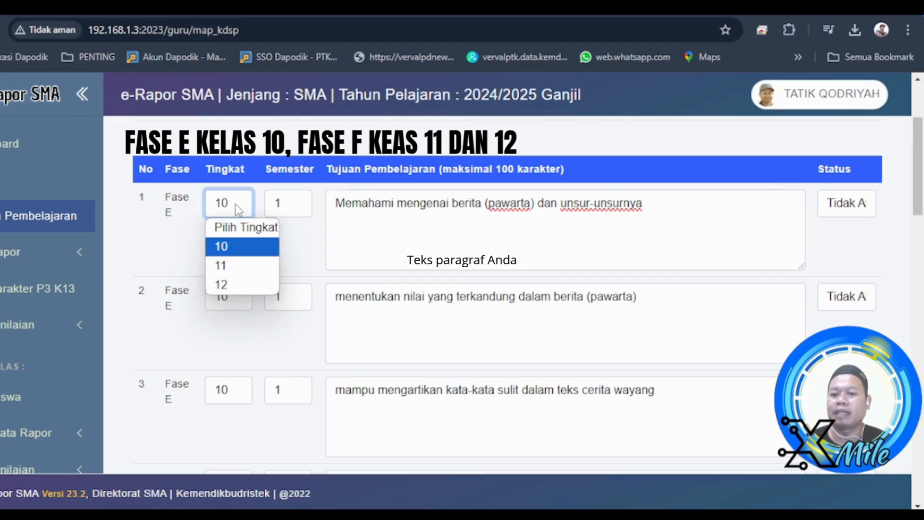
{"action": "left_click", "coordinate": [235, 203]}
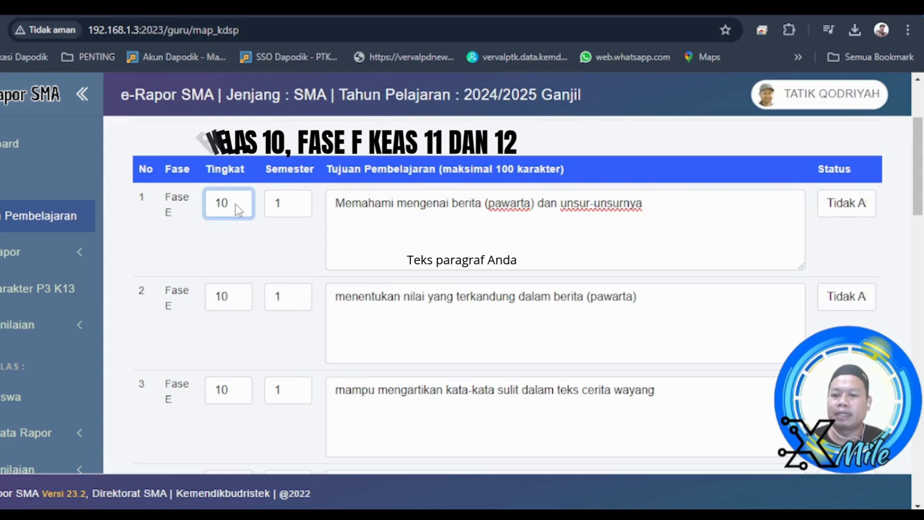
{"action": "left_click", "coordinate": [293, 198]}
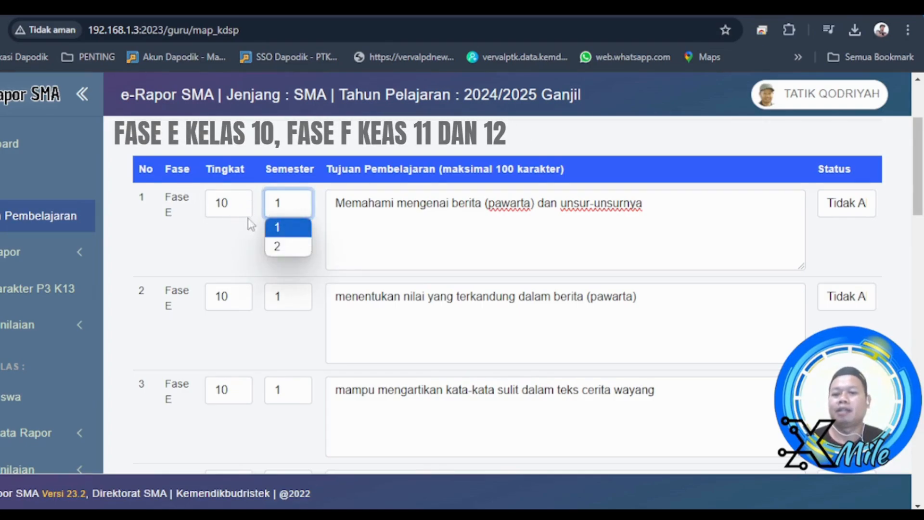
{"action": "left_click", "coordinate": [235, 251]}
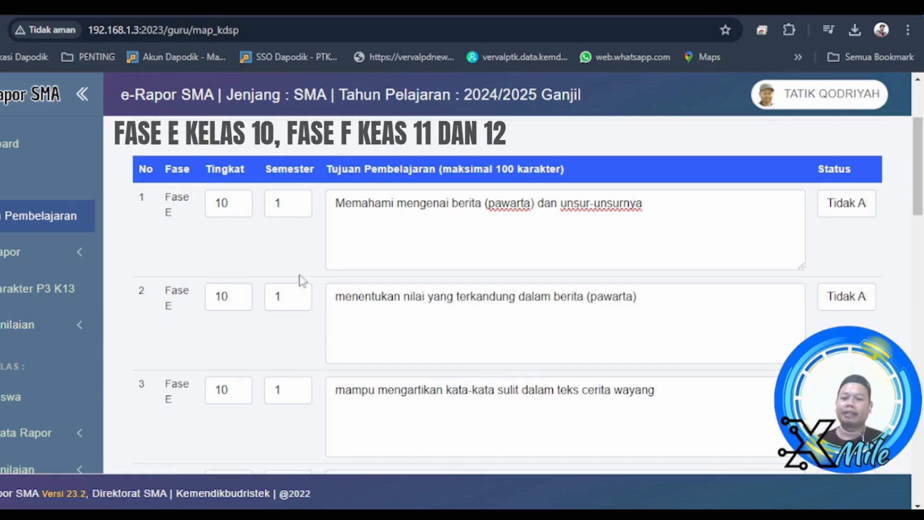
Step: Compare the Aktif and Tidak Aktif statuses of the grade 10 objectives, then return to the start of the list
{"action": "scroll", "coordinate": [387, 332], "scroll_direction": "down", "scroll_amount": 3}
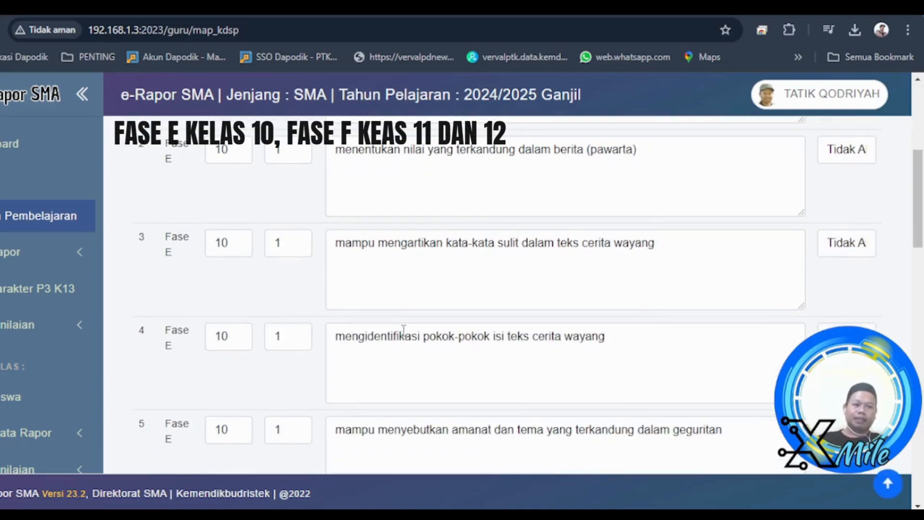
{"action": "scroll", "coordinate": [407, 328], "scroll_direction": "up", "scroll_amount": 4}
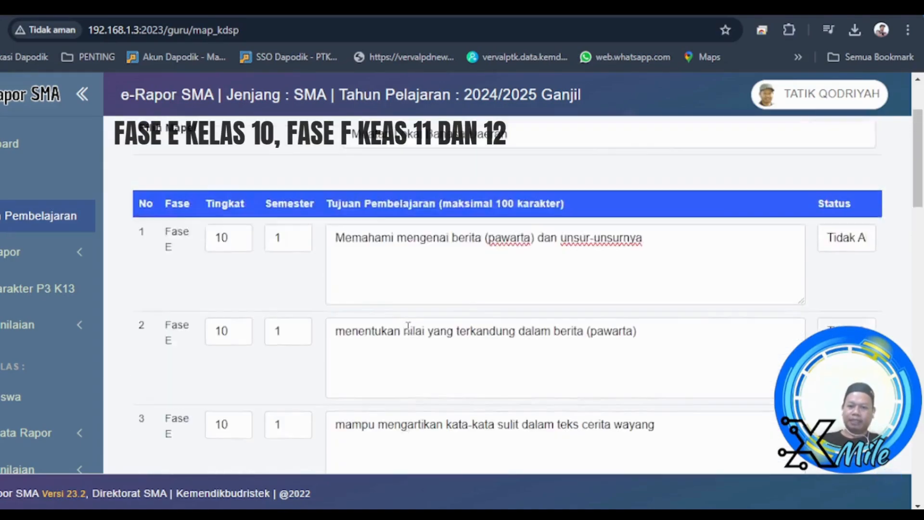
{"action": "scroll", "coordinate": [408, 328], "scroll_direction": "down", "scroll_amount": 7}
{"action": "scroll", "coordinate": [408, 328], "scroll_direction": "up", "scroll_amount": 3}
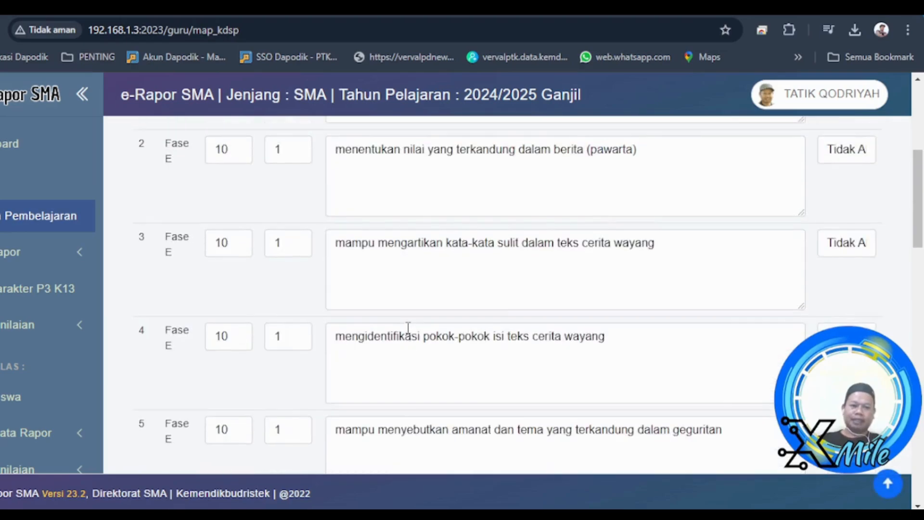
{"action": "scroll", "coordinate": [411, 327], "scroll_direction": "down", "scroll_amount": 2}
{"action": "scroll", "coordinate": [418, 328], "scroll_direction": "down", "scroll_amount": 2}
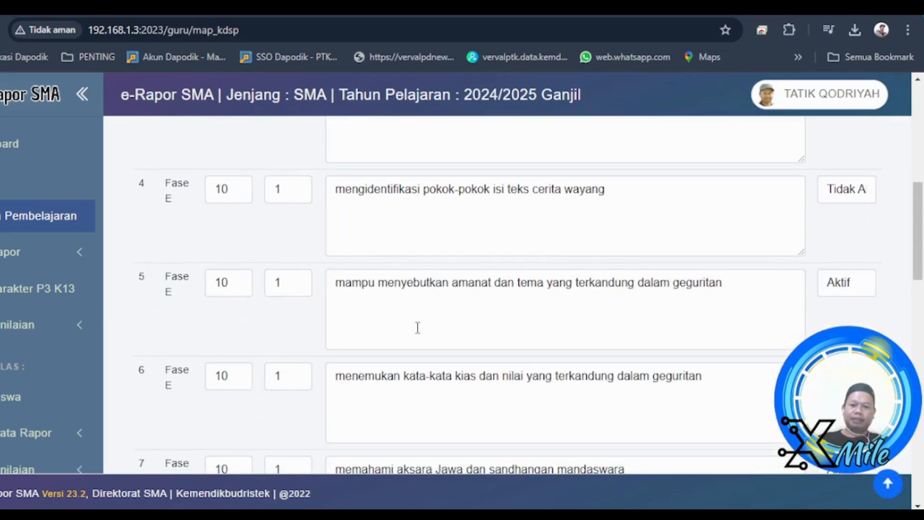
{"action": "scroll", "coordinate": [623, 320], "scroll_direction": "down", "scroll_amount": 5}
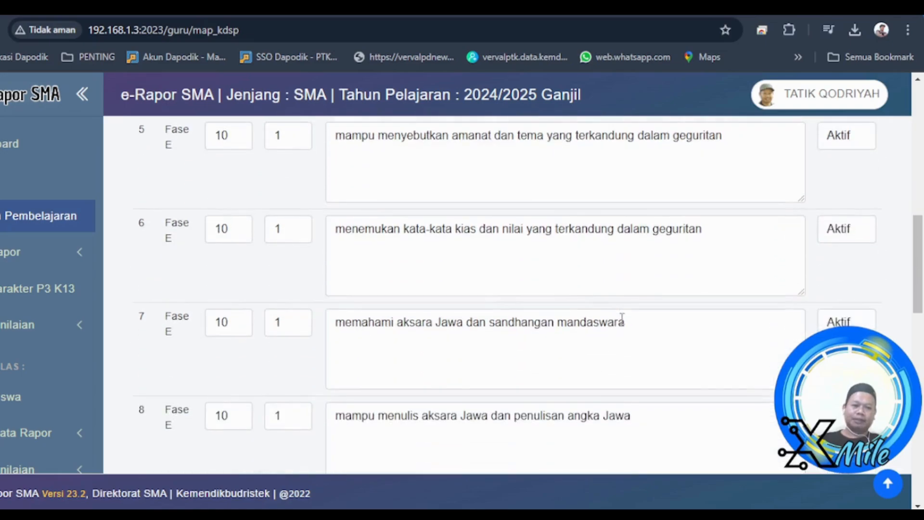
{"action": "scroll", "coordinate": [627, 324], "scroll_direction": "up", "scroll_amount": 3}
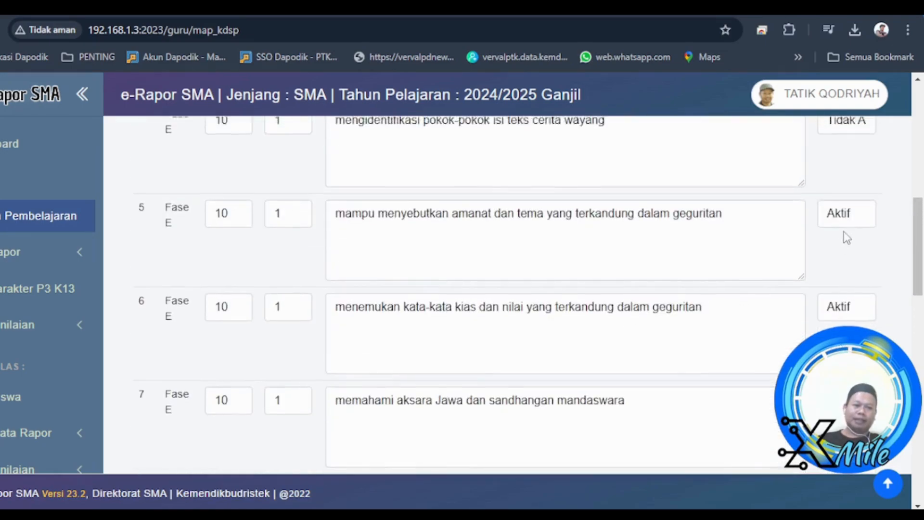
{"action": "scroll", "coordinate": [844, 232], "scroll_direction": "up", "scroll_amount": 1}
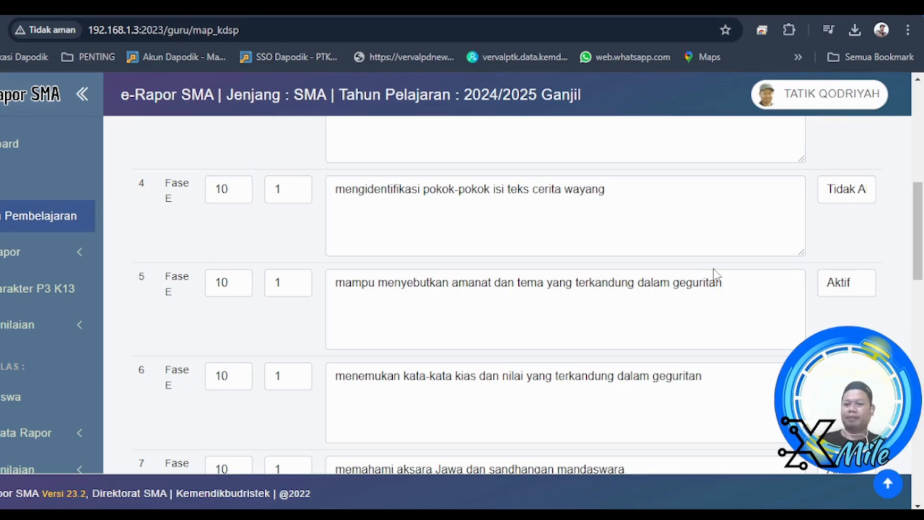
{"action": "scroll", "coordinate": [486, 313], "scroll_direction": "up", "scroll_amount": 10}
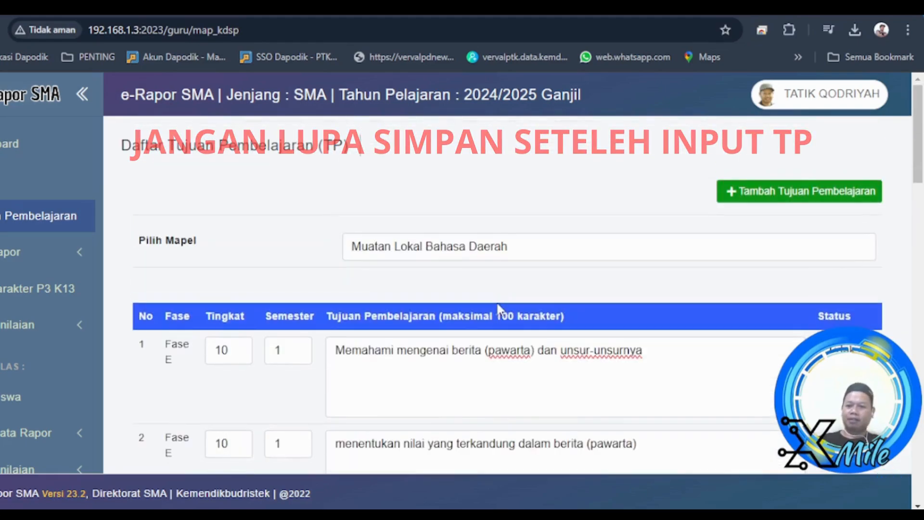
Step: Open the page for entering students' final report grades and select class XII IPS AM
{"action": "left_click", "coordinate": [17, 254]}
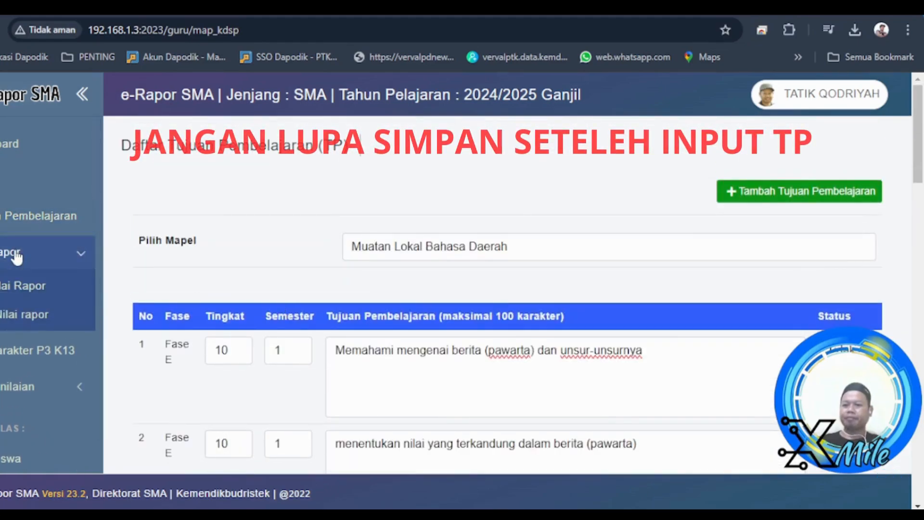
{"action": "left_click", "coordinate": [20, 289]}
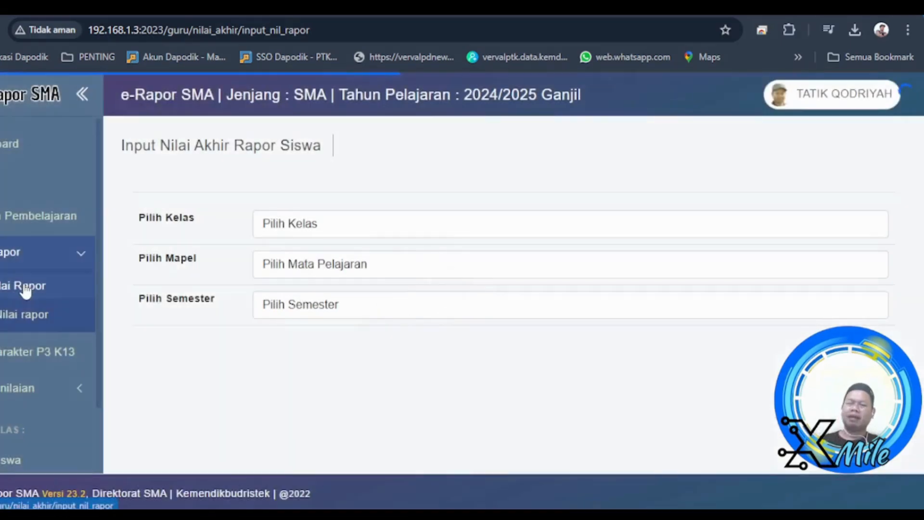
{"action": "left_click", "coordinate": [335, 233]}
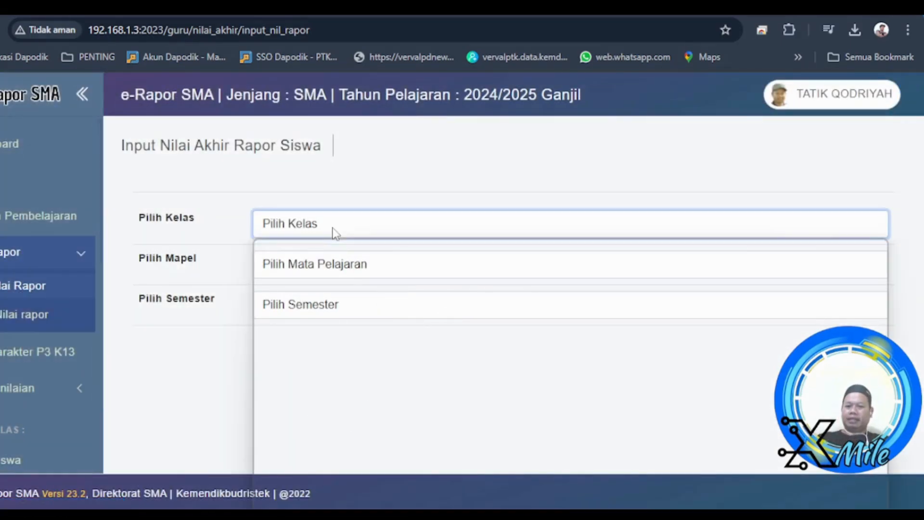
{"action": "scroll", "coordinate": [362, 320], "scroll_direction": "down", "scroll_amount": 5}
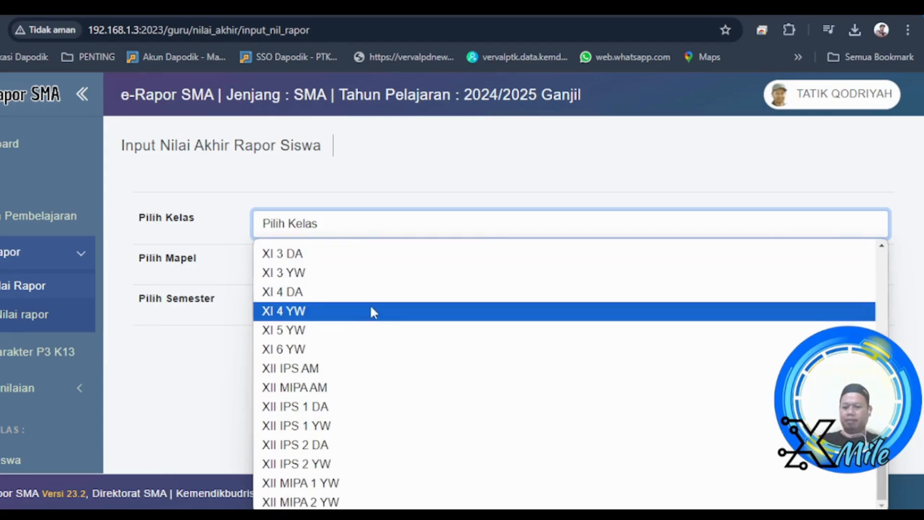
{"action": "left_click", "coordinate": [380, 379]}
Step: Set the subject to Muatan Lokal Bahasa Daerah and the semester to Semester 1 for class XII IPS AM
{"action": "left_click", "coordinate": [333, 269]}
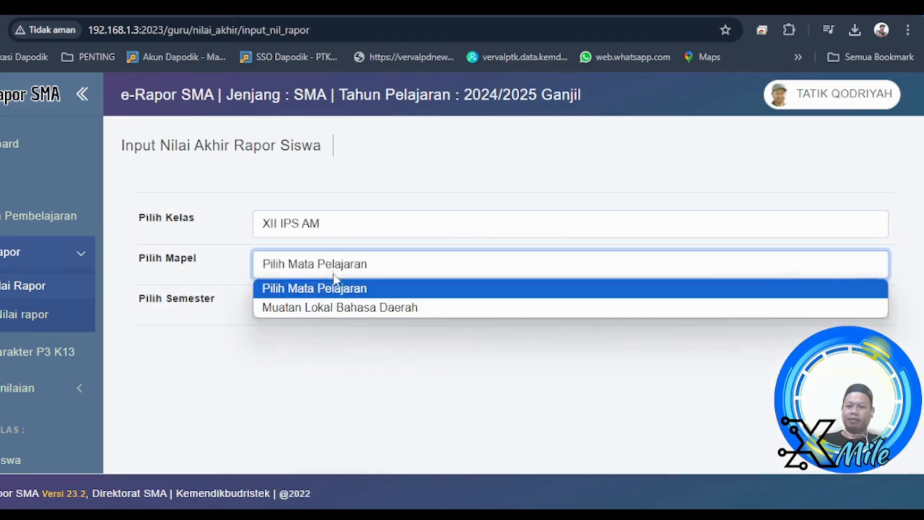
{"action": "left_click", "coordinate": [335, 308]}
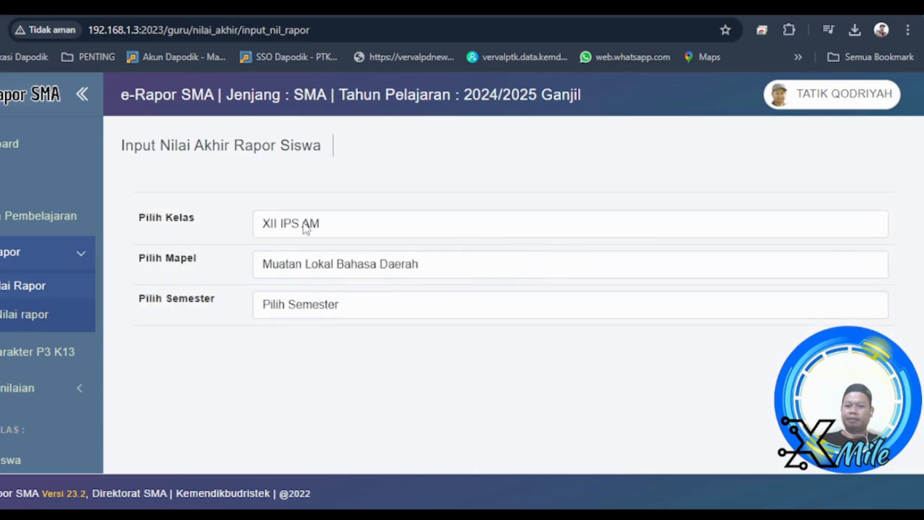
{"action": "left_click", "coordinate": [329, 271]}
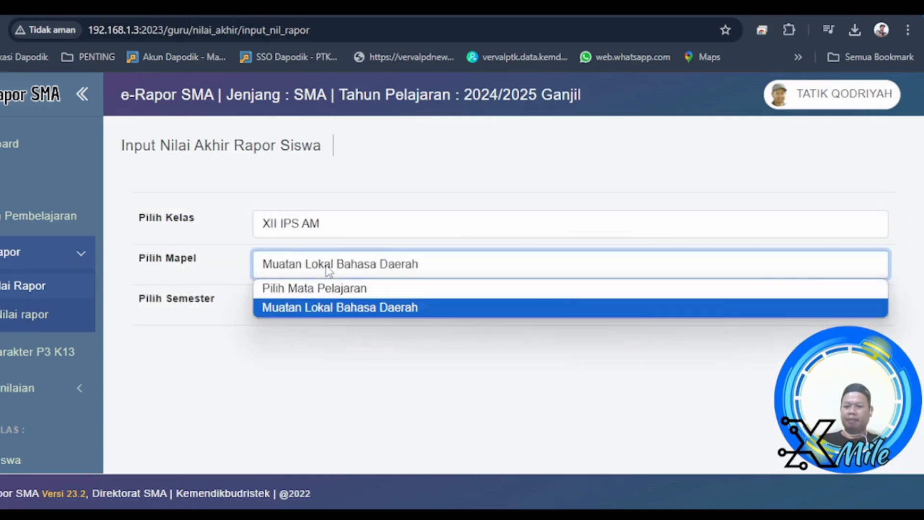
{"action": "left_click", "coordinate": [243, 290]}
{"action": "left_click", "coordinate": [278, 306]}
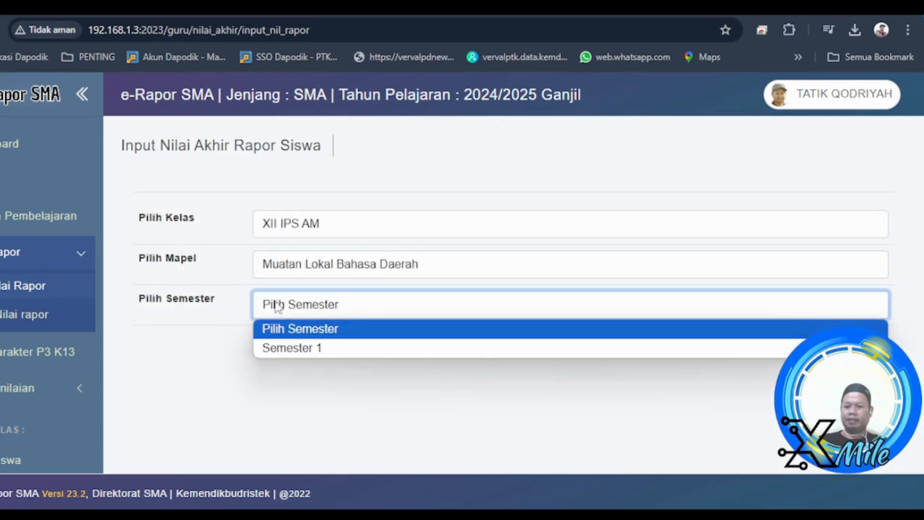
{"action": "left_click", "coordinate": [293, 347]}
Step: Examine the XII IPS AM grade table, including the Nilai fields and the two TP columns for each student
{"action": "scroll", "coordinate": [295, 346], "scroll_direction": "down", "scroll_amount": 3}
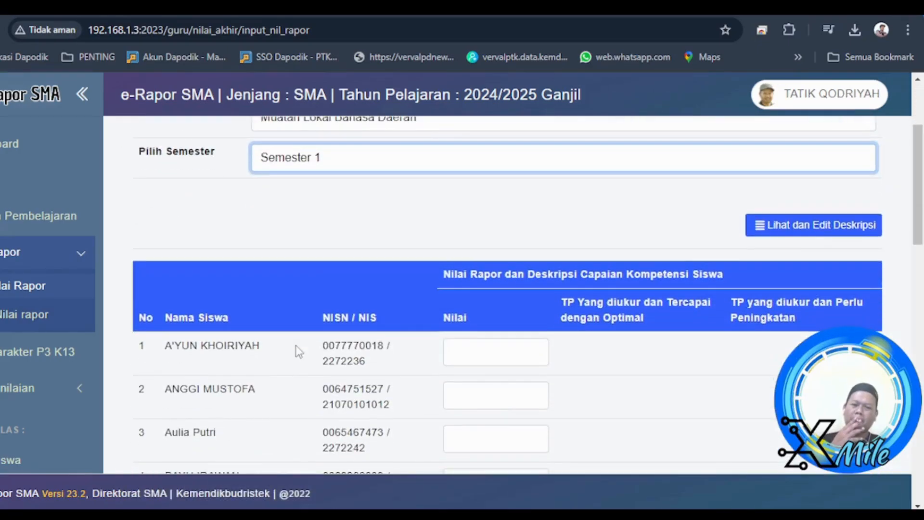
{"action": "scroll", "coordinate": [438, 337], "scroll_direction": "down", "scroll_amount": 12}
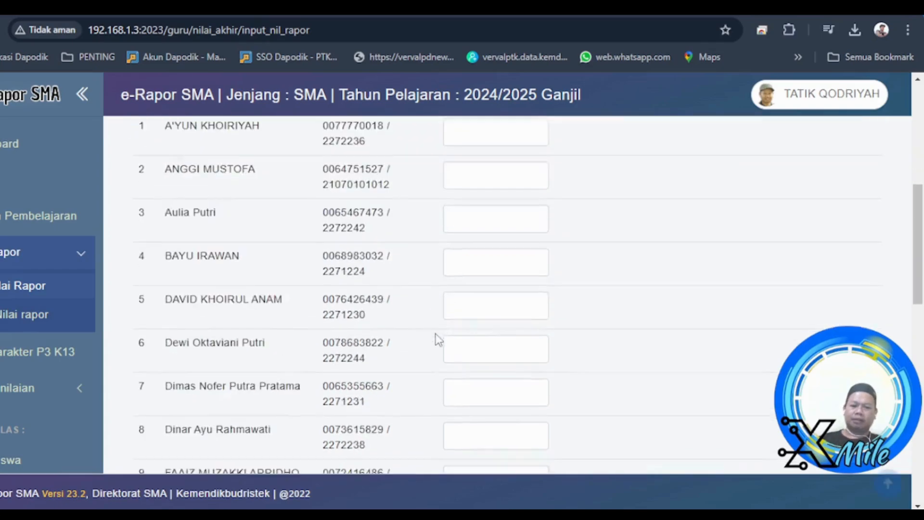
{"action": "scroll", "coordinate": [442, 336], "scroll_direction": "up", "scroll_amount": 10}
{"action": "scroll", "coordinate": [443, 332], "scroll_direction": "down", "scroll_amount": 2}
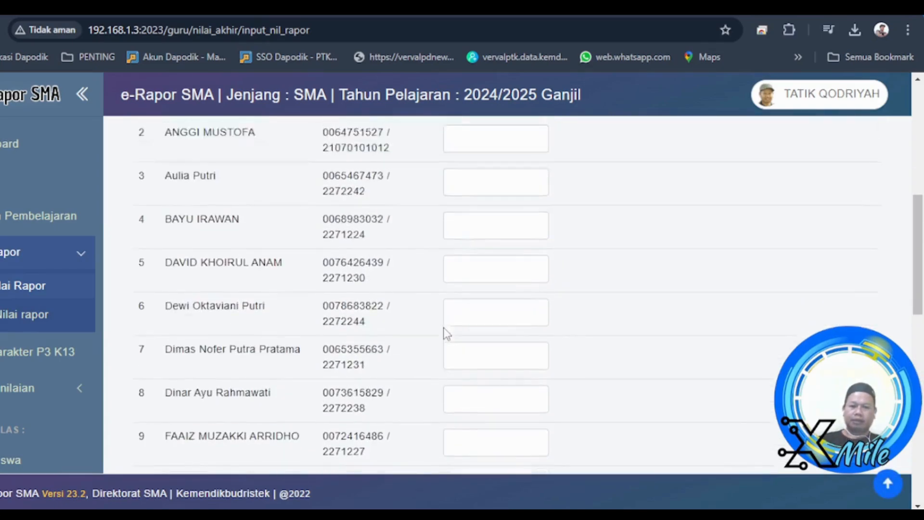
{"action": "scroll", "coordinate": [447, 327], "scroll_direction": "up", "scroll_amount": 4}
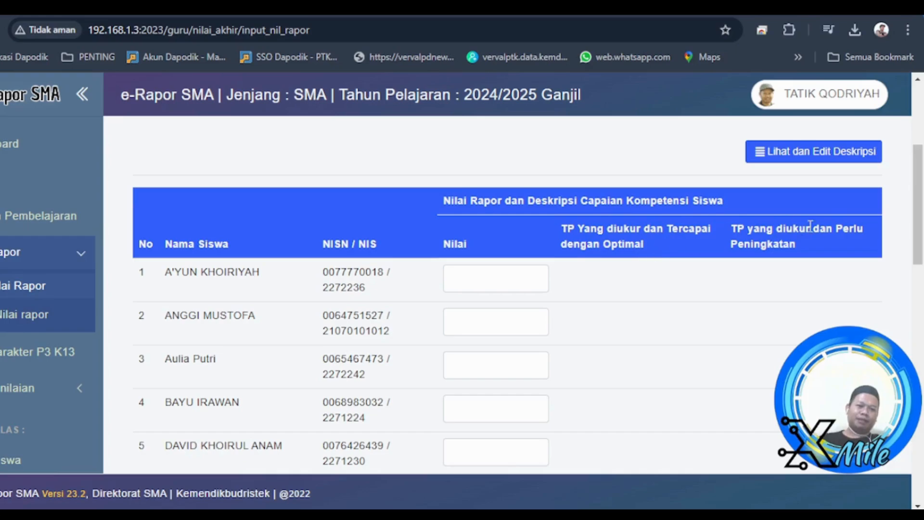
{"action": "scroll", "coordinate": [471, 354], "scroll_direction": "up", "scroll_amount": 4}
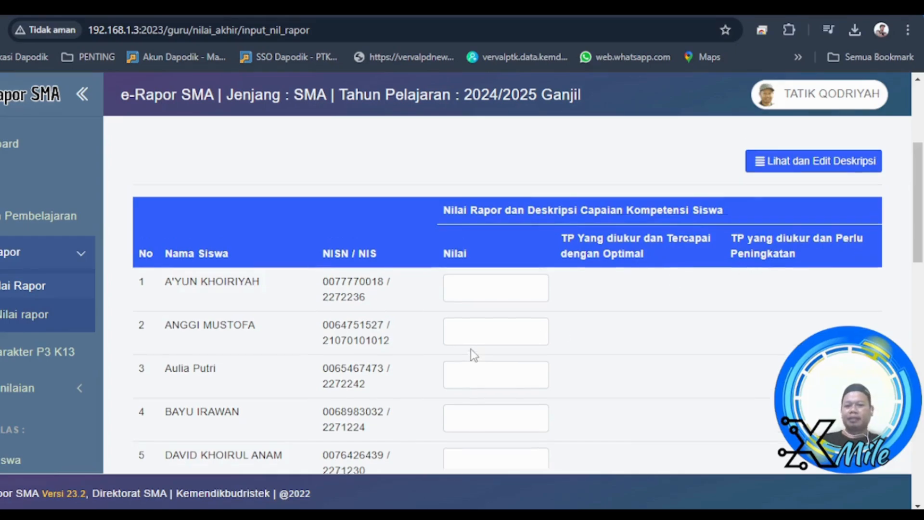
{"action": "scroll", "coordinate": [476, 354], "scroll_direction": "down", "scroll_amount": 7}
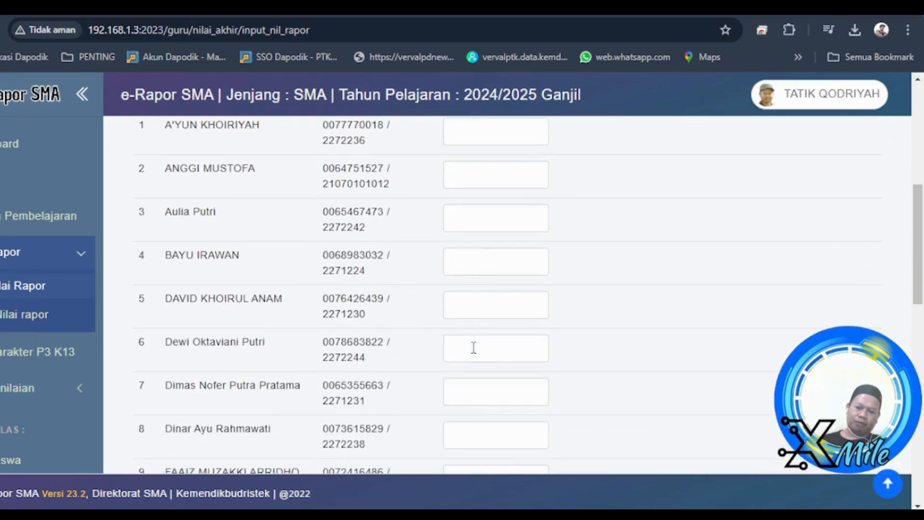
{"action": "scroll", "coordinate": [474, 348], "scroll_direction": "up", "scroll_amount": 5}
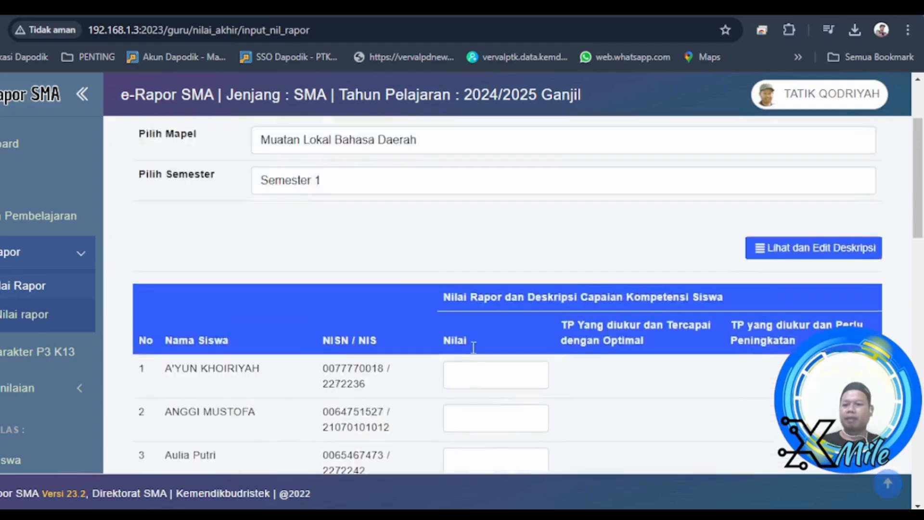
Step: Reopen the learning objectives list for Muatan Lokal Bahasa Daerah and check the status of the grade 12 objectives
{"action": "left_click", "coordinate": [8, 223]}
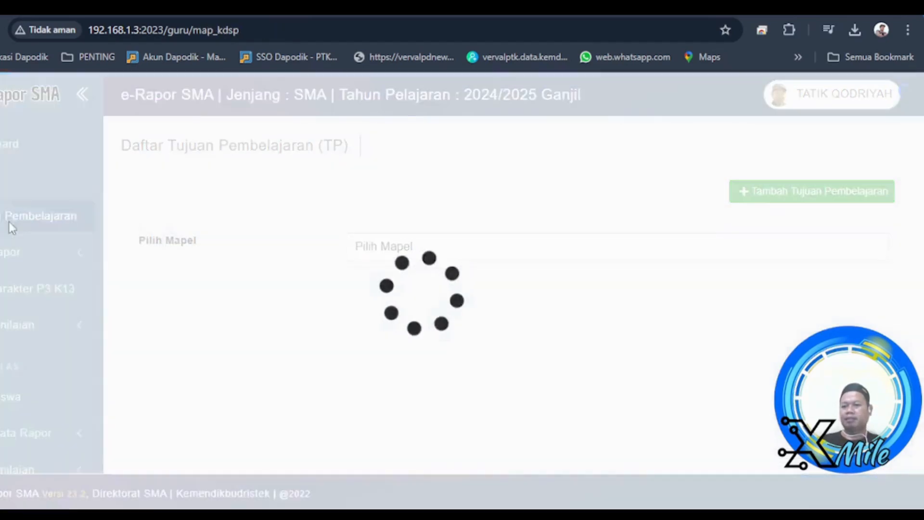
{"action": "left_click", "coordinate": [434, 252]}
{"action": "left_click", "coordinate": [433, 290]}
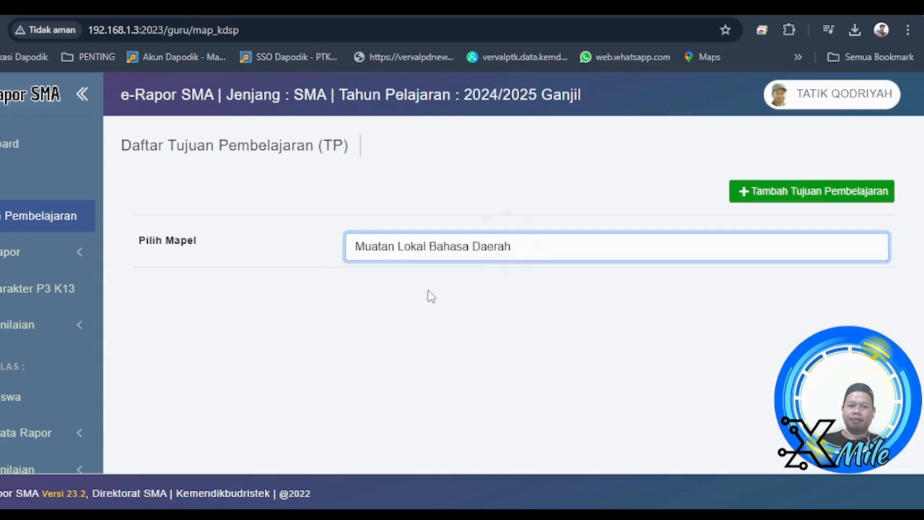
{"action": "scroll", "coordinate": [381, 300], "scroll_direction": "down", "scroll_amount": 6}
{"action": "scroll", "coordinate": [381, 300], "scroll_direction": "down", "scroll_amount": 15}
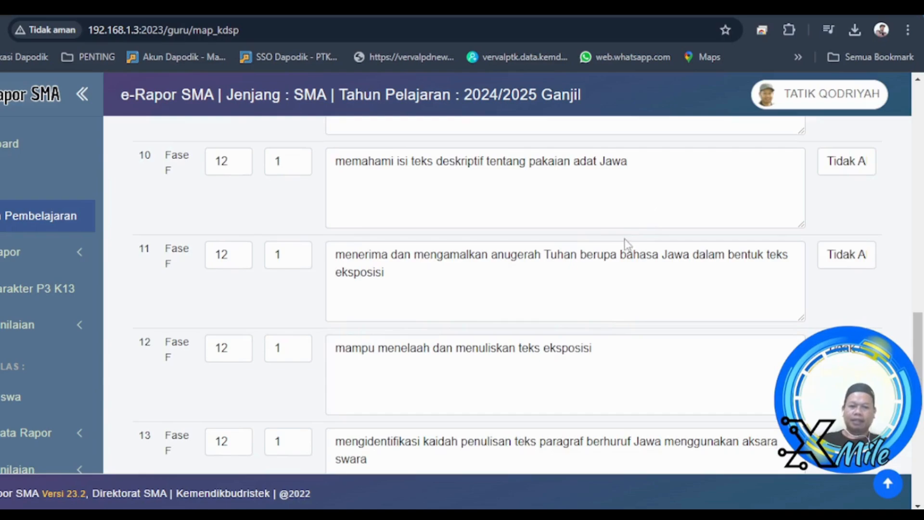
{"action": "scroll", "coordinate": [624, 239], "scroll_direction": "up", "scroll_amount": 3}
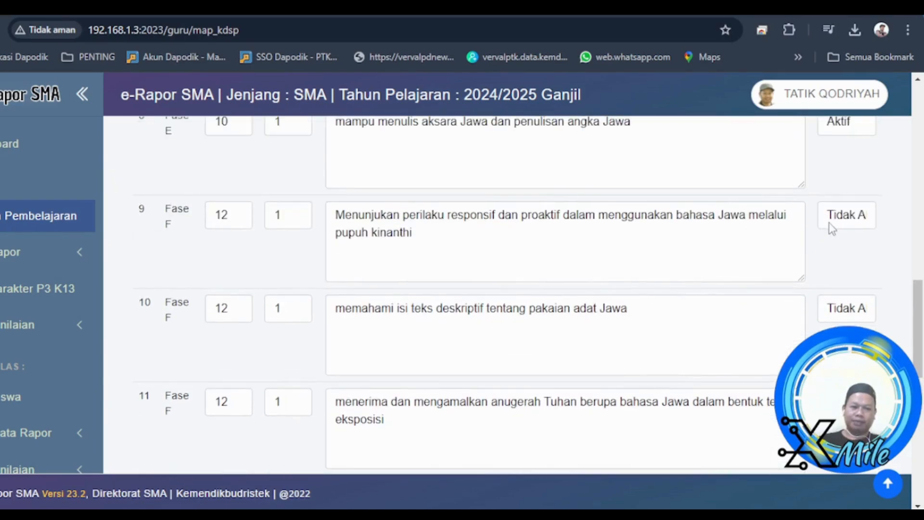
{"action": "scroll", "coordinate": [829, 222], "scroll_direction": "up", "scroll_amount": 2}
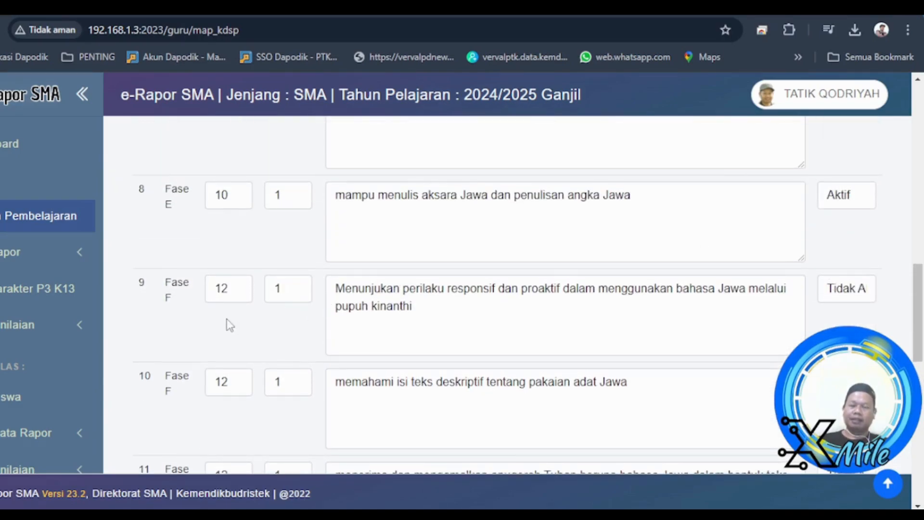
Step: Set the status of the grade 12 objective about pupuh kinanthi to Aktif
{"action": "left_click", "coordinate": [853, 295]}
{"action": "left_click", "coordinate": [837, 312]}
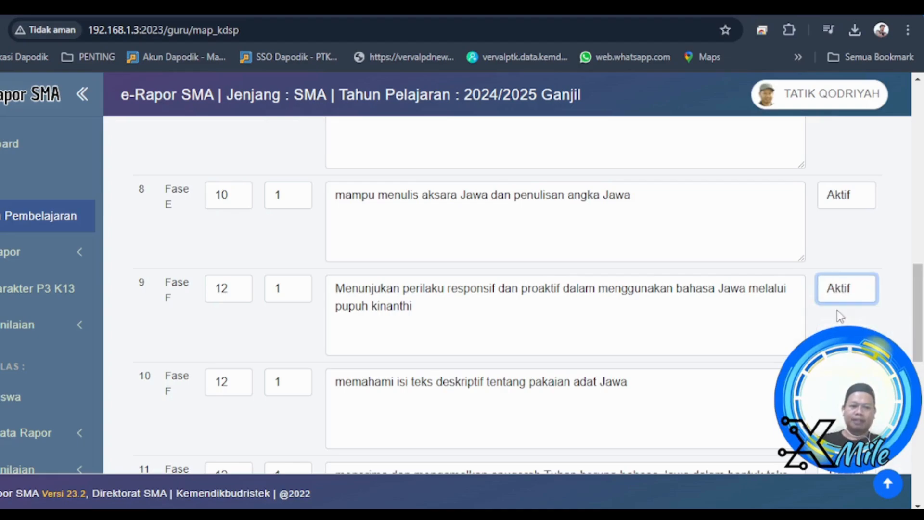
{"action": "left_click", "coordinate": [848, 380]}
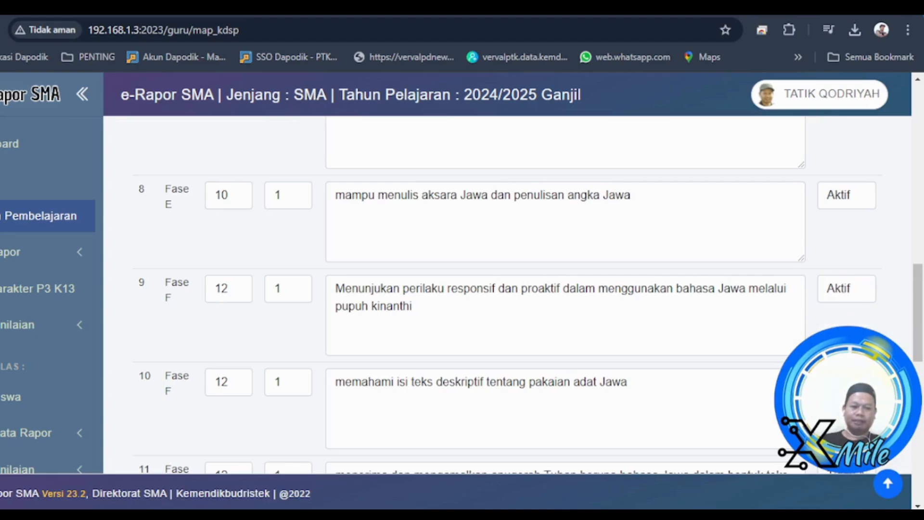
{"action": "scroll", "coordinate": [513, 330], "scroll_direction": "up", "scroll_amount": 3}
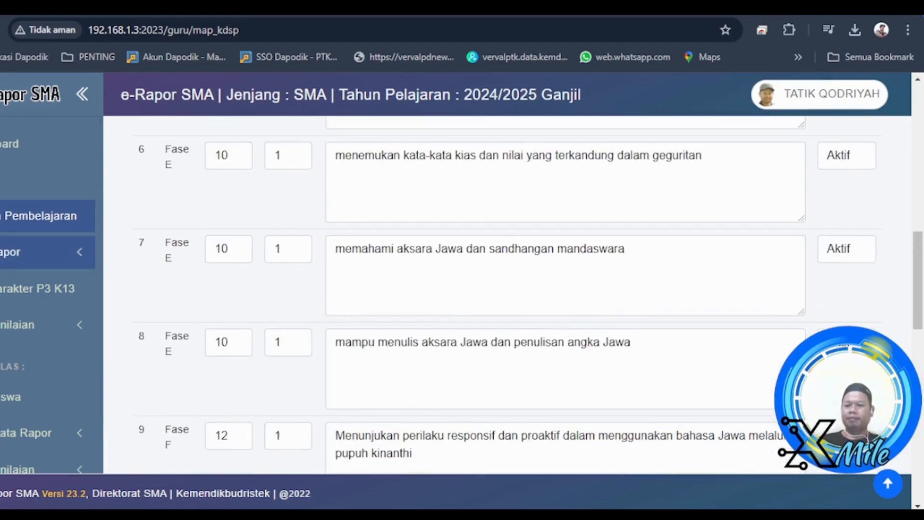
Step: Return to the final report grade entry page and select class XII MIPA AM
{"action": "left_click", "coordinate": [29, 252]}
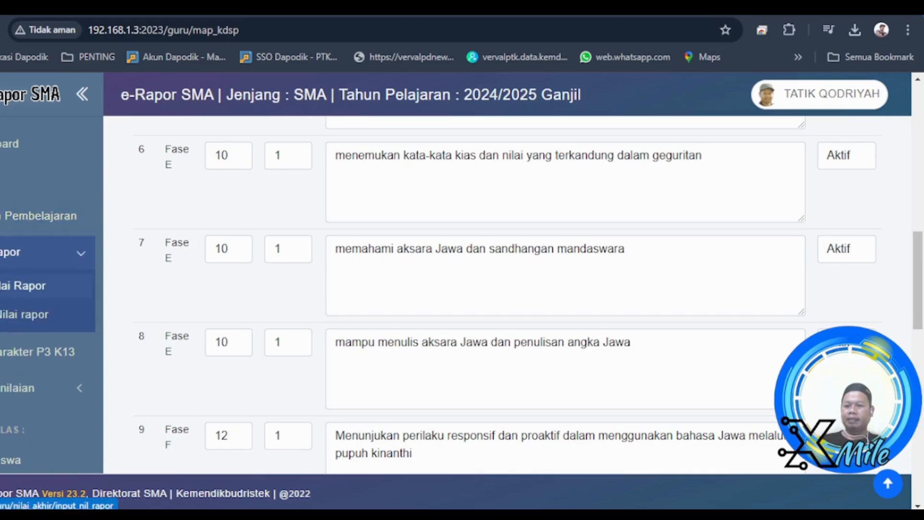
{"action": "left_click", "coordinate": [24, 285]}
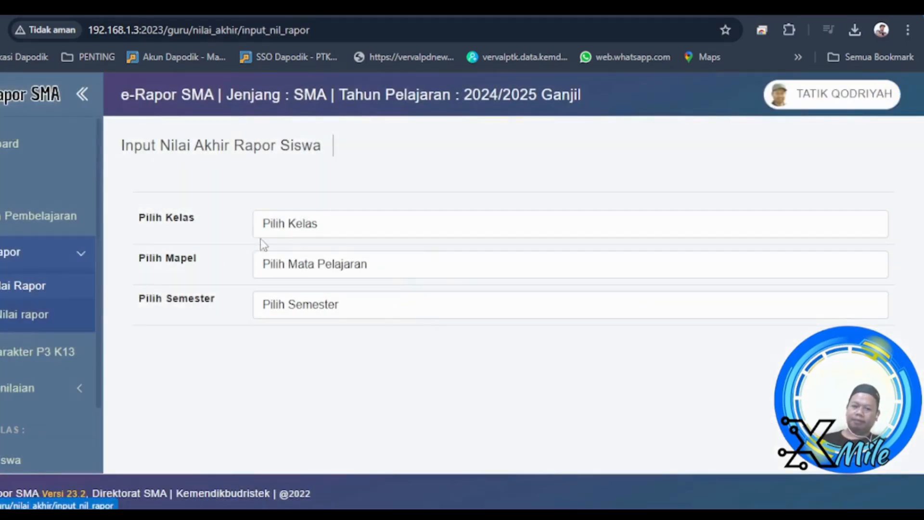
{"action": "left_click", "coordinate": [289, 224]}
{"action": "scroll", "coordinate": [354, 418], "scroll_direction": "down", "scroll_amount": 4}
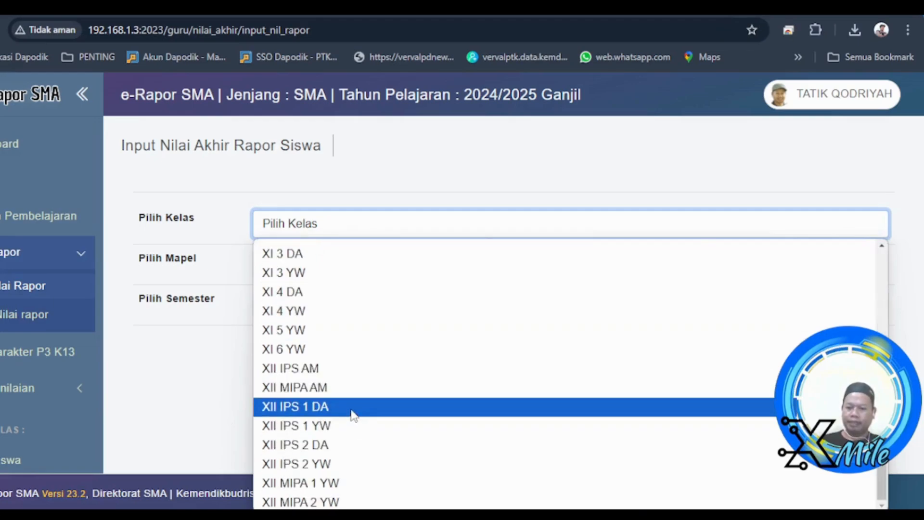
{"action": "left_click", "coordinate": [326, 388]}
Step: Choose Muatan Lokal Bahasa Daerah as the subject and Semester 1 for class XII MIPA AM
{"action": "left_click", "coordinate": [341, 266]}
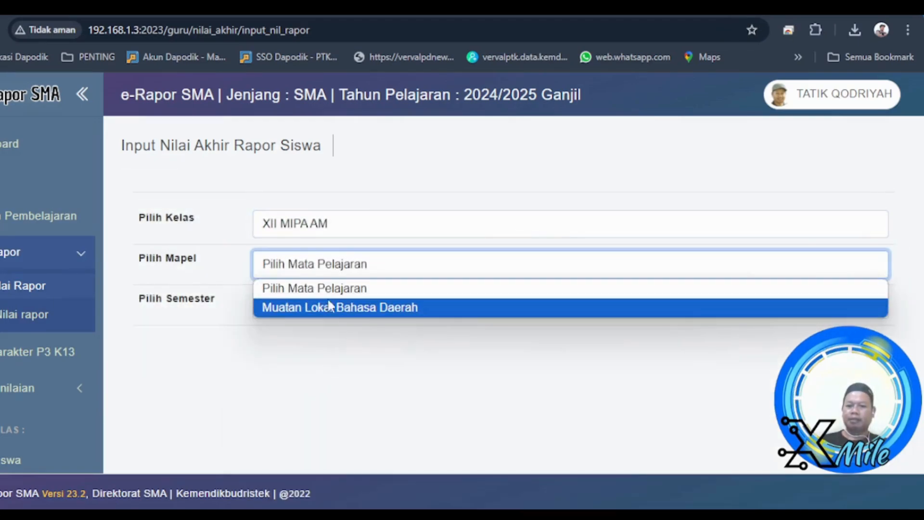
{"action": "left_click", "coordinate": [326, 308]}
{"action": "left_click", "coordinate": [306, 304]}
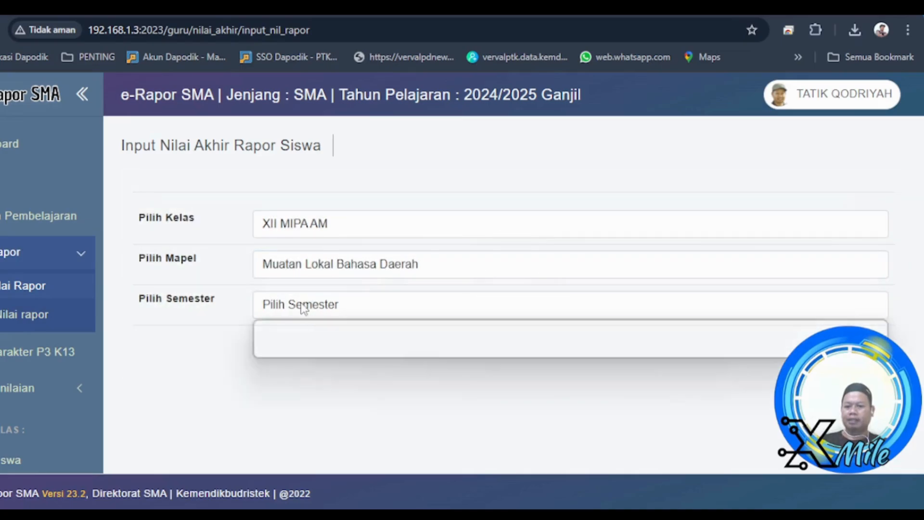
{"action": "left_click", "coordinate": [299, 349]}
Step: Look through the XII MIPA AM grade table from the first student to the last, including the TP columns
{"action": "scroll", "coordinate": [655, 354], "scroll_direction": "down", "scroll_amount": 3}
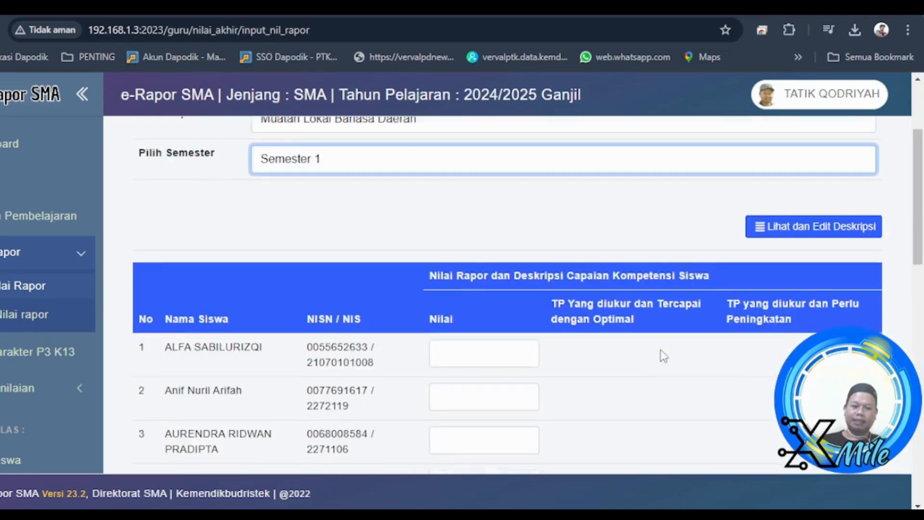
{"action": "scroll", "coordinate": [663, 356], "scroll_direction": "down", "scroll_amount": 1}
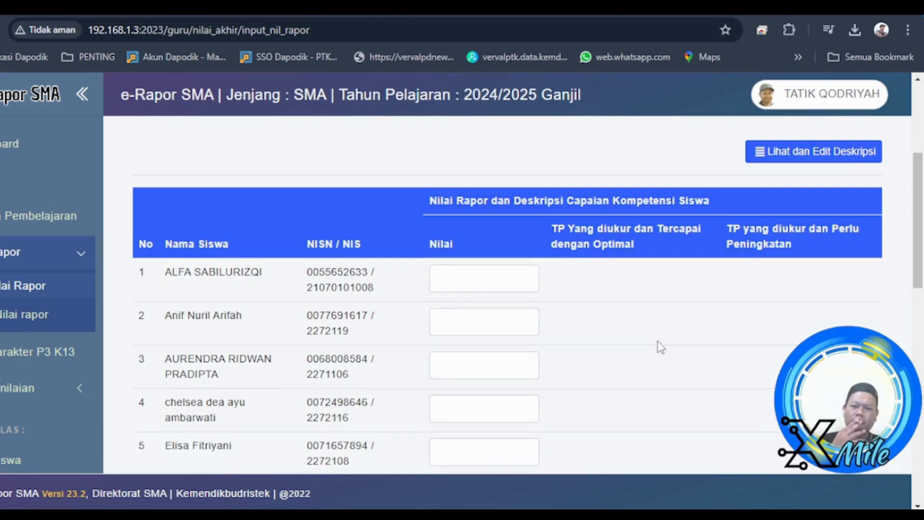
{"action": "scroll", "coordinate": [657, 340], "scroll_direction": "down", "scroll_amount": 12}
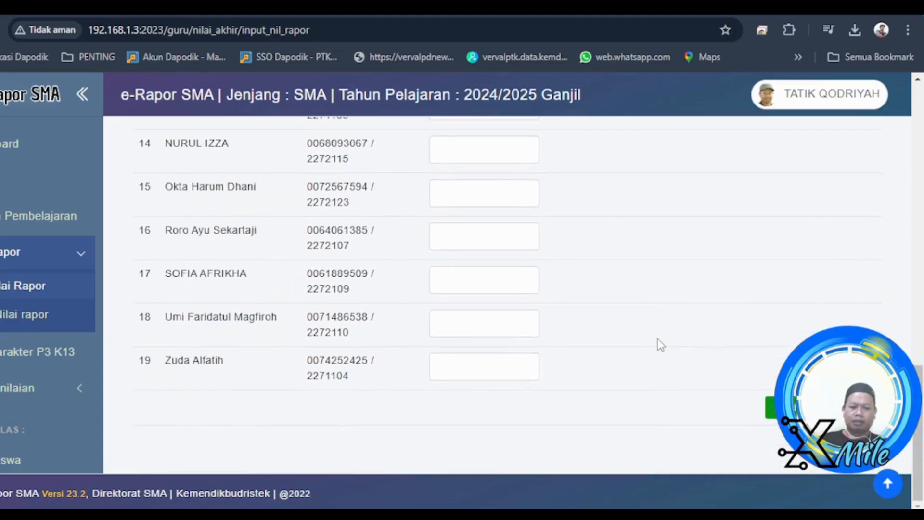
{"action": "scroll", "coordinate": [658, 339], "scroll_direction": "up", "scroll_amount": 15}
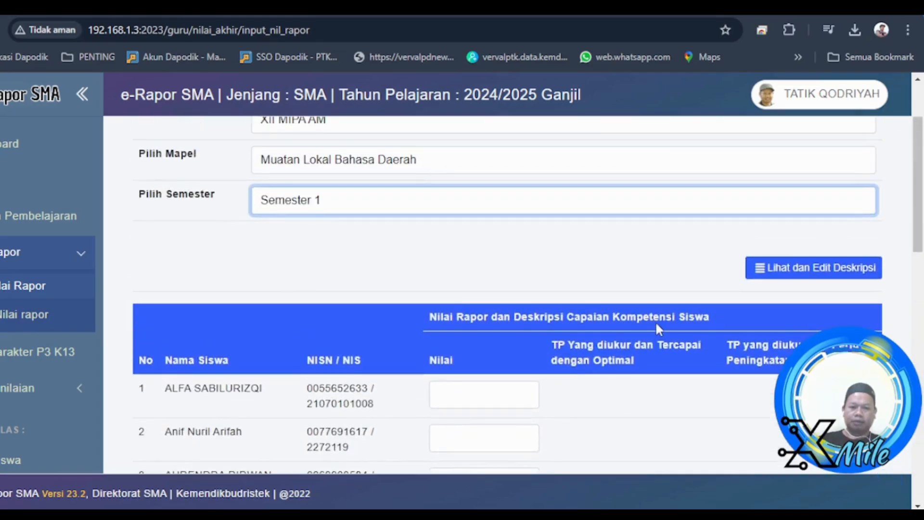
Step: Go back to the learning objectives list and load the objectives for Muatan Lokal Bahasa Daerah
{"action": "left_click", "coordinate": [11, 218]}
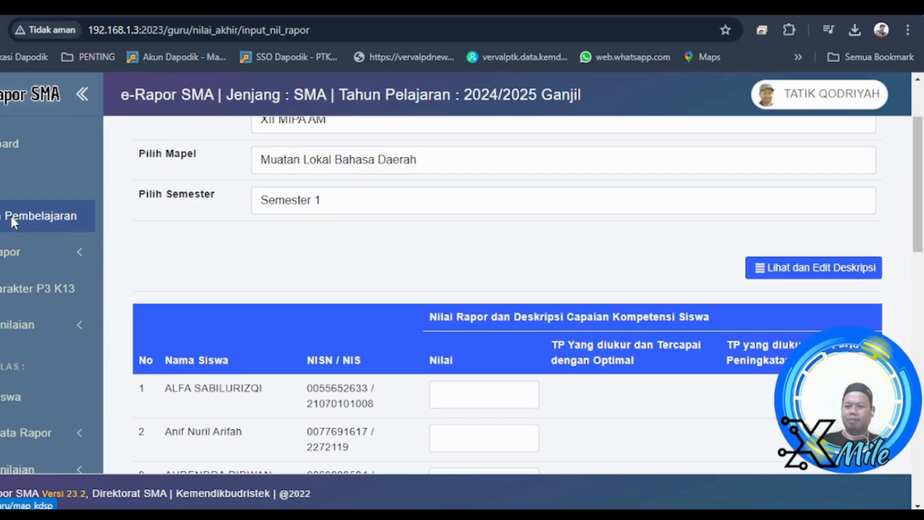
{"action": "left_click", "coordinate": [371, 247]}
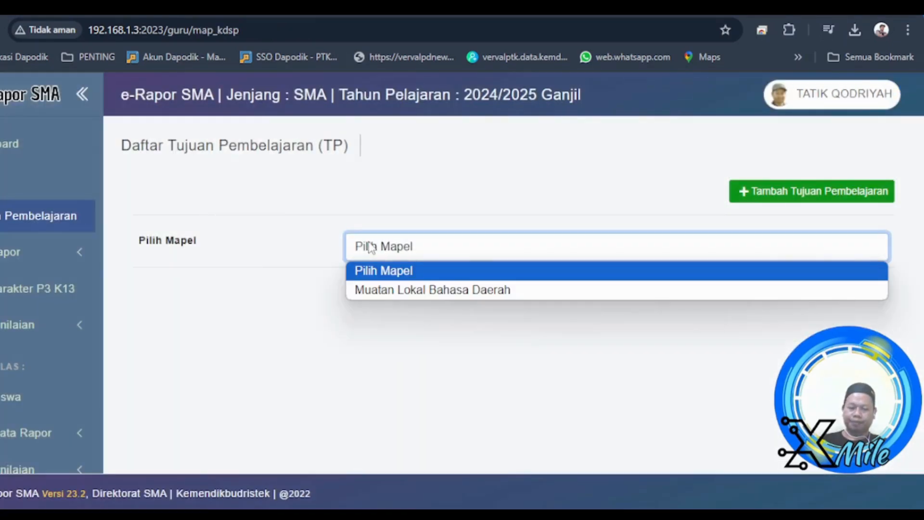
{"action": "left_click", "coordinate": [392, 292]}
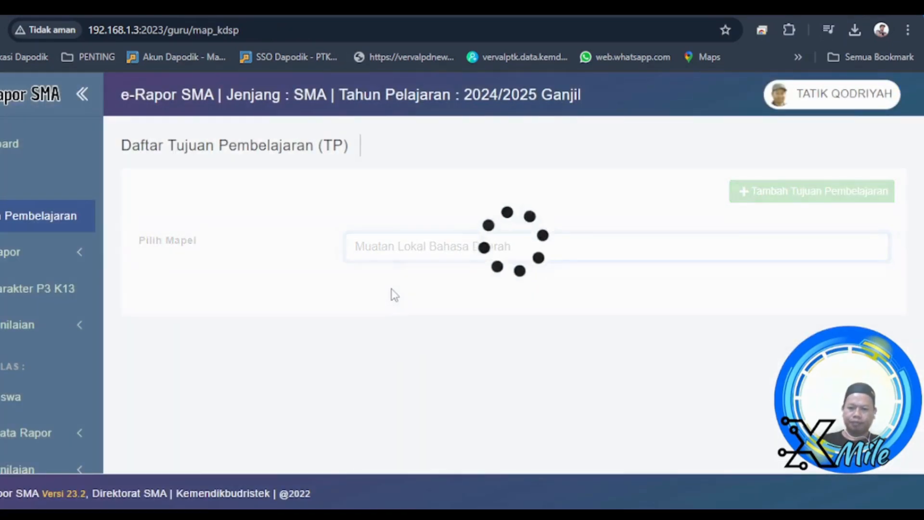
Step: Review the Muatan Lokal Bahasa Daerah objectives and set class 12 objectives 15 and 16 to Aktif
{"action": "scroll", "coordinate": [410, 346], "scroll_direction": "down", "scroll_amount": 1}
{"action": "scroll", "coordinate": [411, 346], "scroll_direction": "down", "scroll_amount": 15}
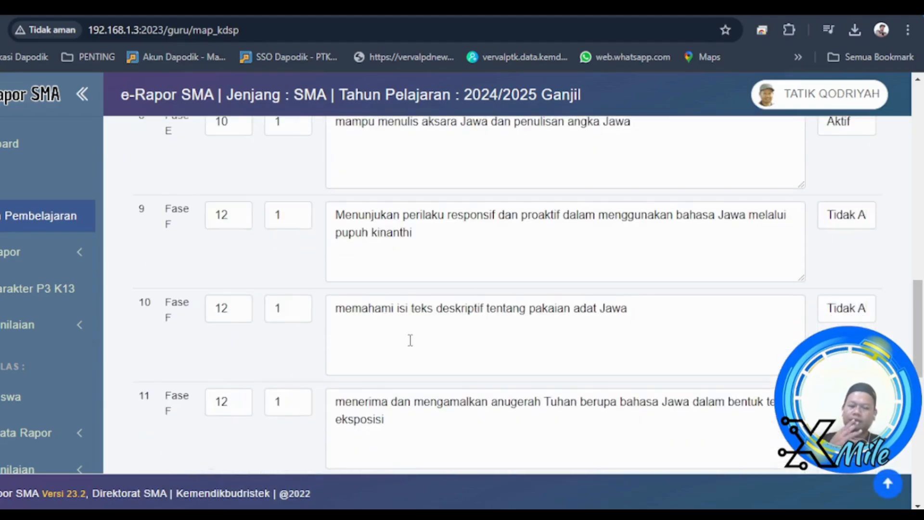
{"action": "scroll", "coordinate": [411, 340], "scroll_direction": "down", "scroll_amount": 9}
{"action": "scroll", "coordinate": [410, 342], "scroll_direction": "down", "scroll_amount": 2}
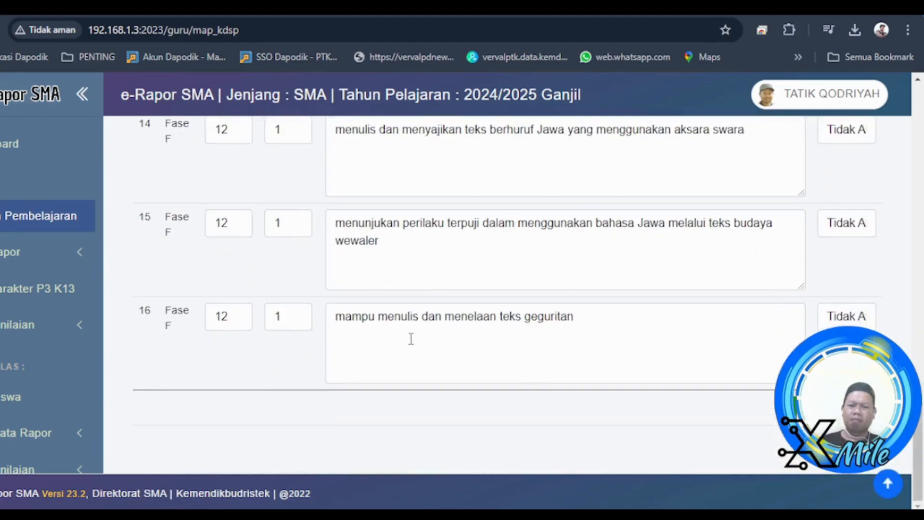
{"action": "scroll", "coordinate": [410, 337], "scroll_direction": "up", "scroll_amount": 6}
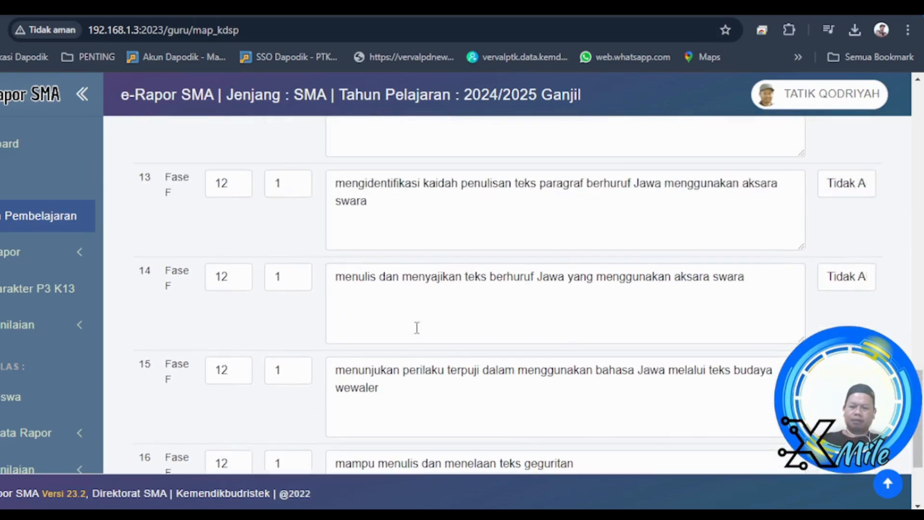
{"action": "scroll", "coordinate": [417, 330], "scroll_direction": "up", "scroll_amount": 6}
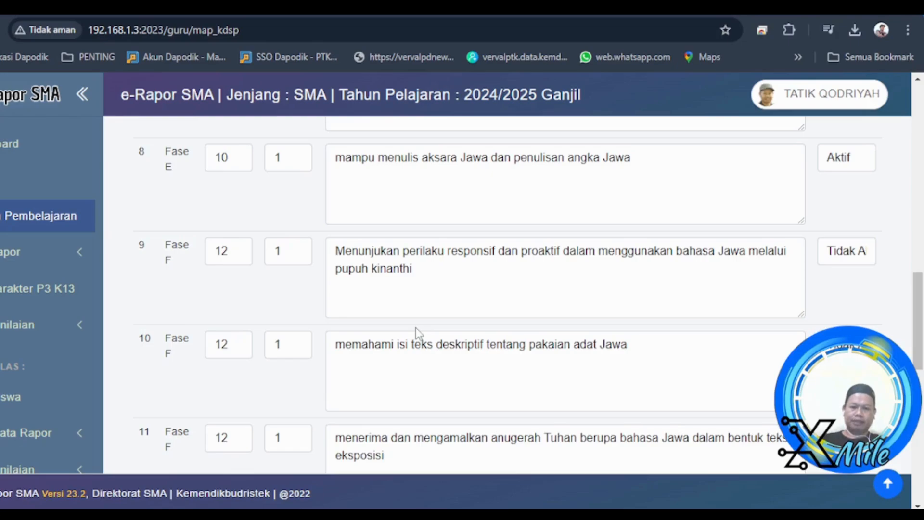
{"action": "scroll", "coordinate": [415, 332], "scroll_direction": "up", "scroll_amount": 6}
{"action": "scroll", "coordinate": [417, 327], "scroll_direction": "down", "scroll_amount": 15}
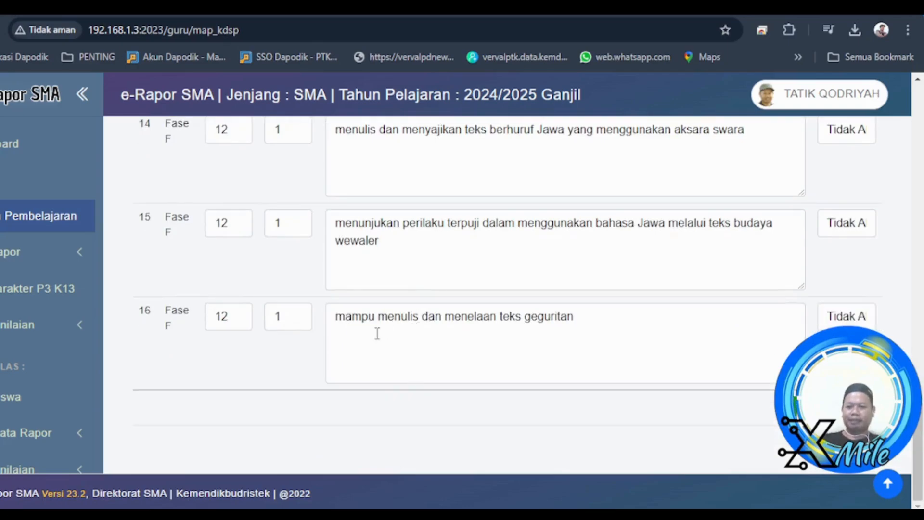
{"action": "left_click", "coordinate": [841, 315]}
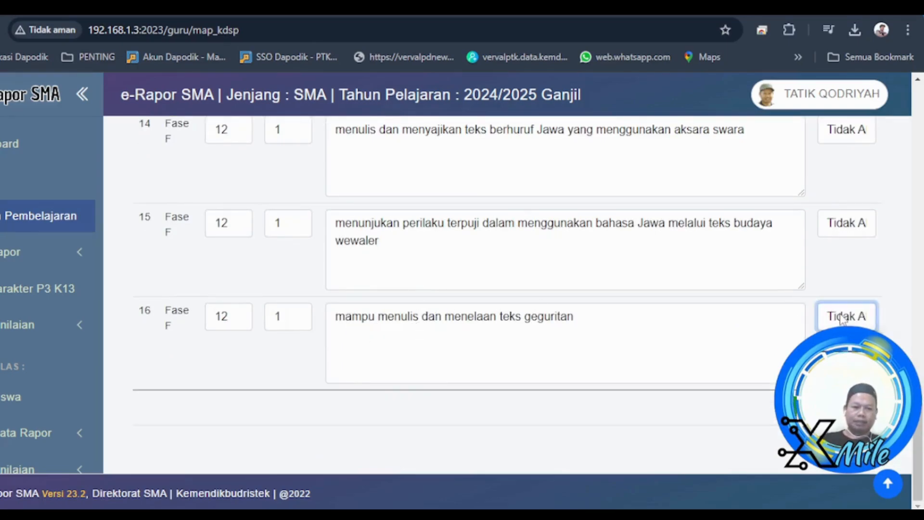
{"action": "left_click", "coordinate": [843, 342]}
{"action": "left_click", "coordinate": [840, 230]}
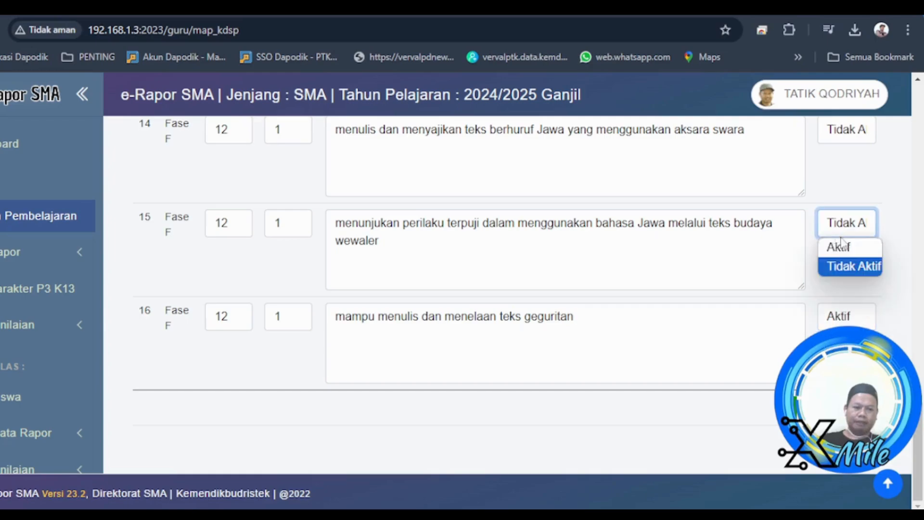
{"action": "left_click", "coordinate": [839, 246]}
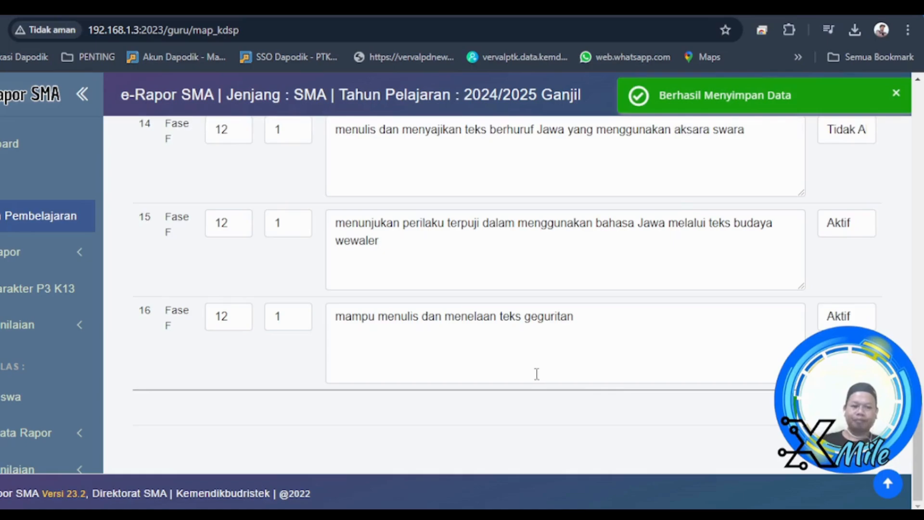
Step: Return to the final report grade entry page and select class XII MIPA AM again
{"action": "left_click", "coordinate": [31, 254]}
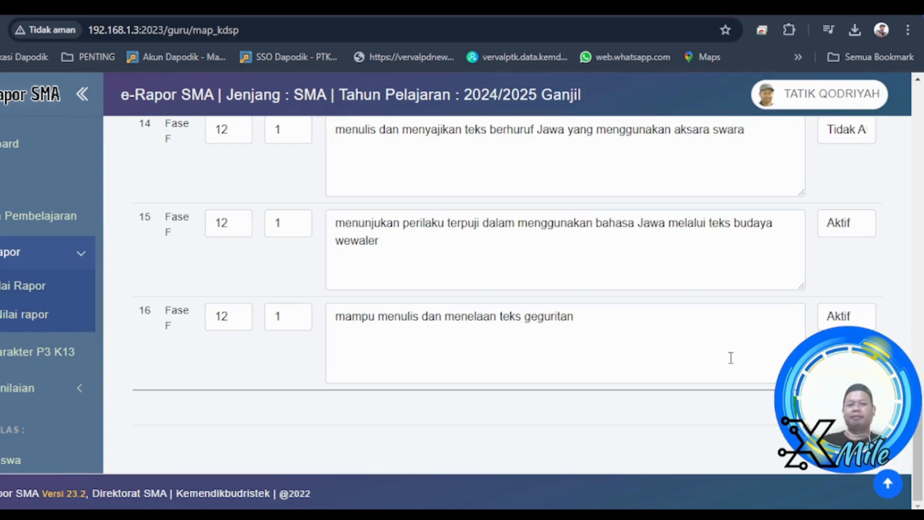
{"action": "scroll", "coordinate": [732, 357], "scroll_direction": "up", "scroll_amount": 8}
{"action": "scroll", "coordinate": [737, 350], "scroll_direction": "down", "scroll_amount": 8}
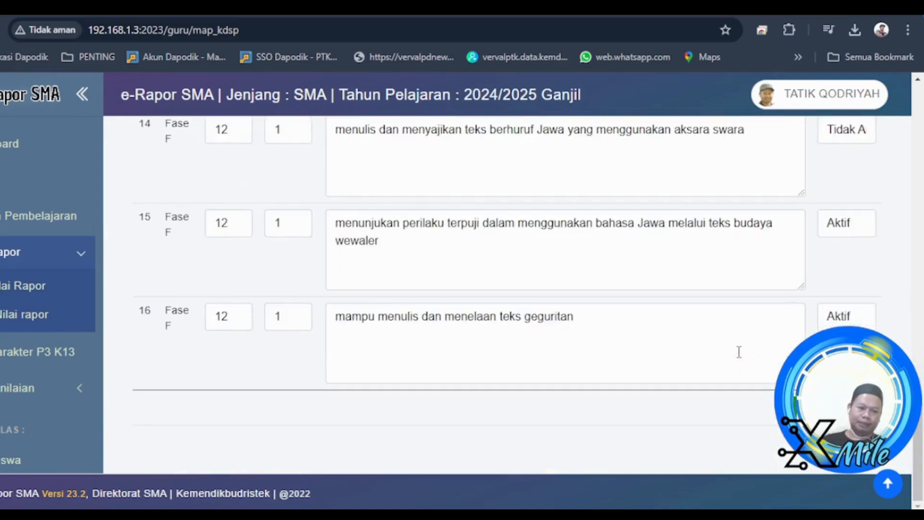
{"action": "scroll", "coordinate": [737, 351], "scroll_direction": "up", "scroll_amount": 6}
{"action": "scroll", "coordinate": [739, 351], "scroll_direction": "up", "scroll_amount": 6}
{"action": "scroll", "coordinate": [738, 351], "scroll_direction": "down", "scroll_amount": 9}
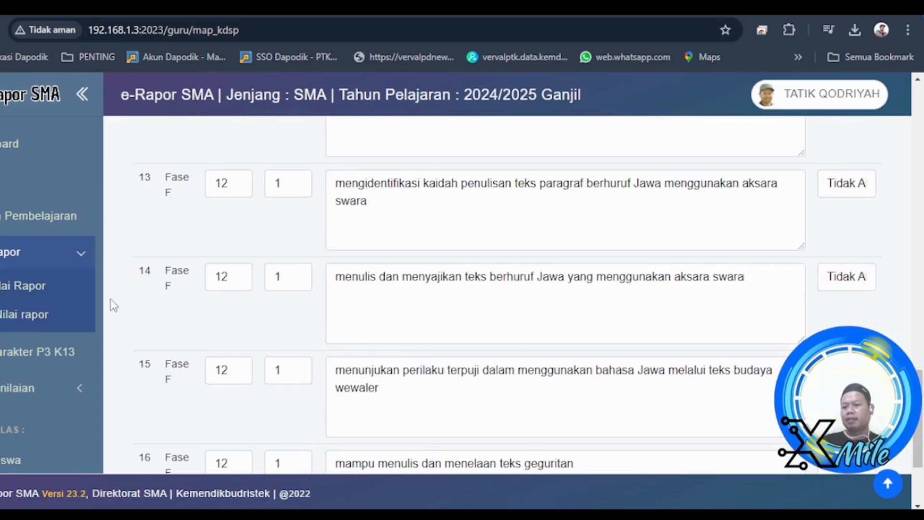
{"action": "left_click", "coordinate": [29, 285]}
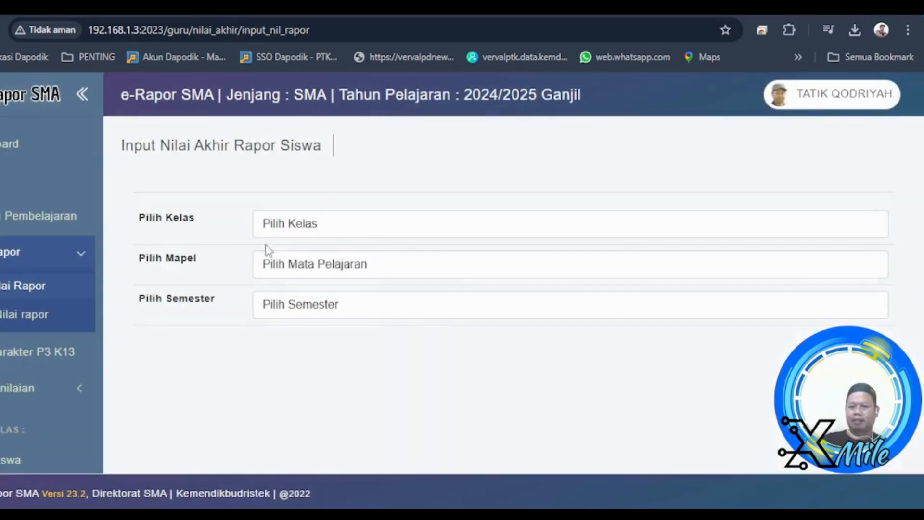
{"action": "left_click", "coordinate": [297, 224]}
{"action": "scroll", "coordinate": [301, 437], "scroll_direction": "down", "scroll_amount": 4}
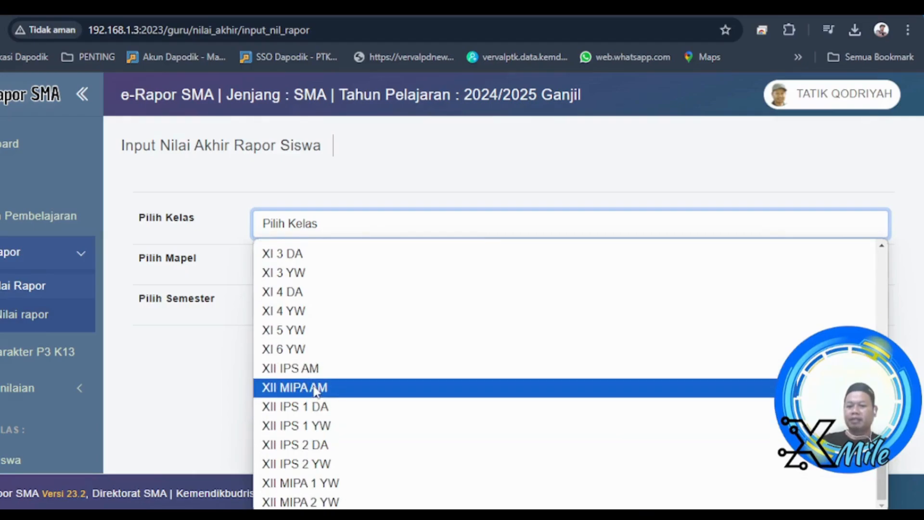
{"action": "left_click", "coordinate": [317, 387]}
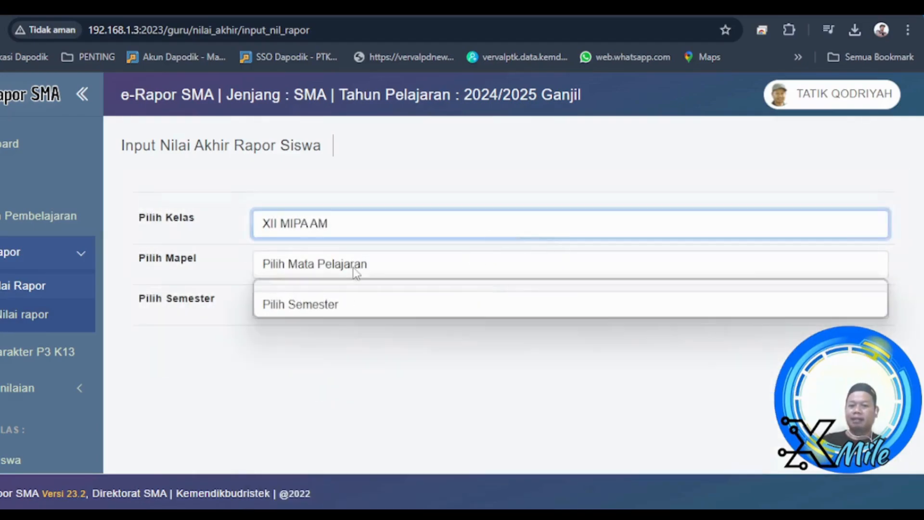
Step: Load the grade table for Muatan Lokal Bahasa Daerah, Semester 1, and view the first student's TP columns
{"action": "left_click", "coordinate": [355, 269]}
{"action": "left_click", "coordinate": [317, 309]}
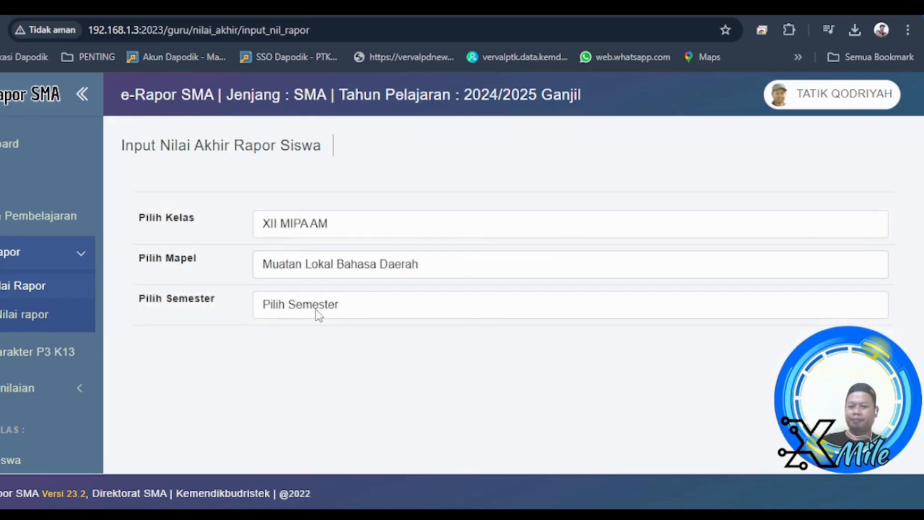
{"action": "left_click", "coordinate": [316, 309]}
{"action": "left_click", "coordinate": [302, 349]}
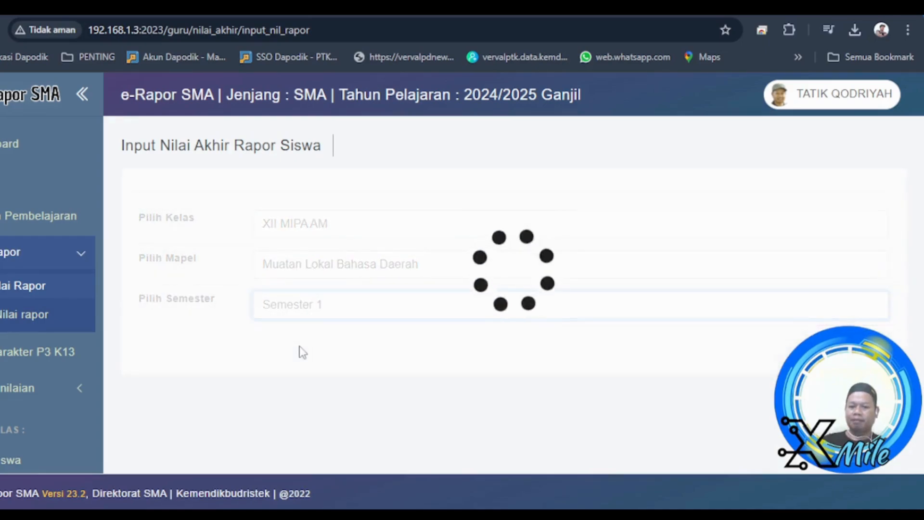
{"action": "scroll", "coordinate": [306, 344], "scroll_direction": "down", "scroll_amount": 3}
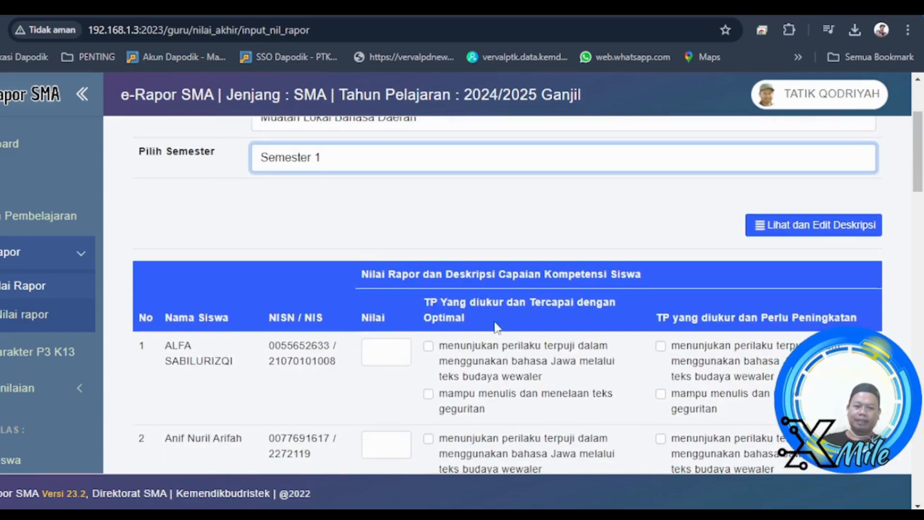
{"action": "scroll", "coordinate": [500, 332], "scroll_direction": "down", "scroll_amount": 2}
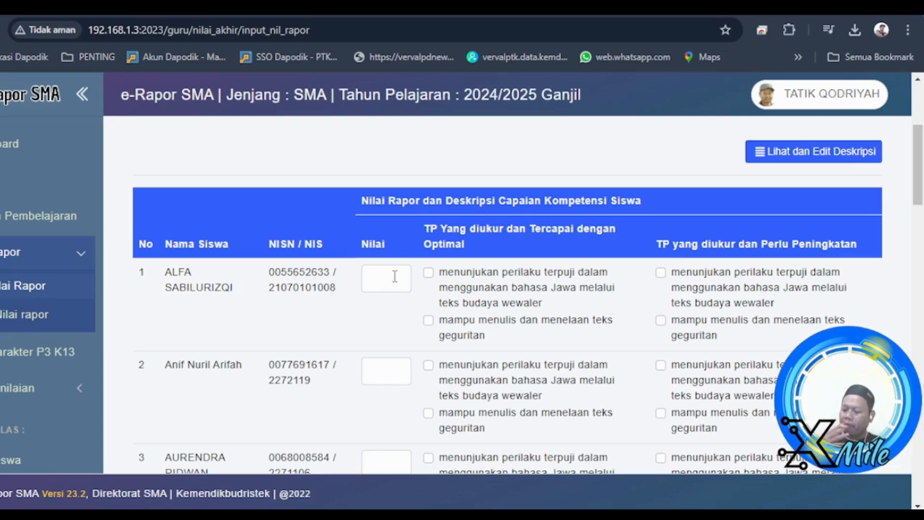
Step: Try marking both objectives as optimally achieved for the first student, and clear both marks
{"action": "left_click", "coordinate": [428, 273]}
{"action": "left_click", "coordinate": [428, 321]}
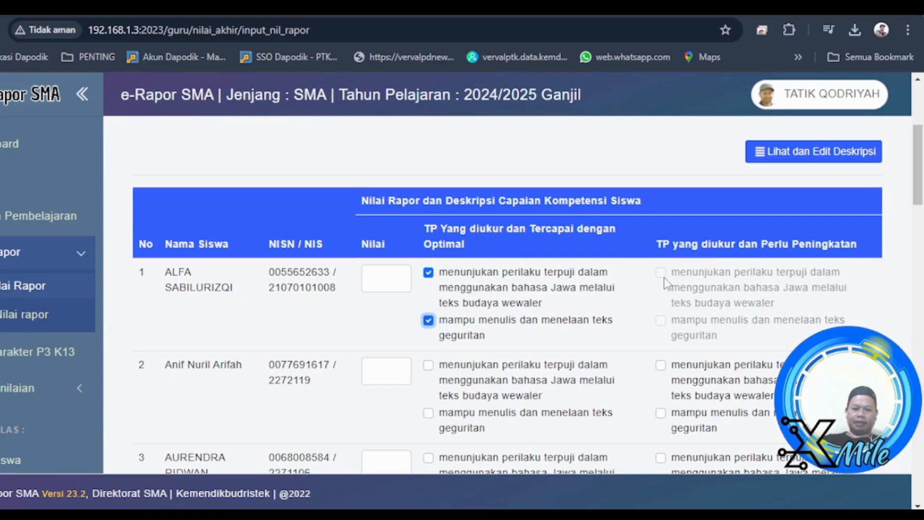
{"action": "left_click", "coordinate": [428, 273]}
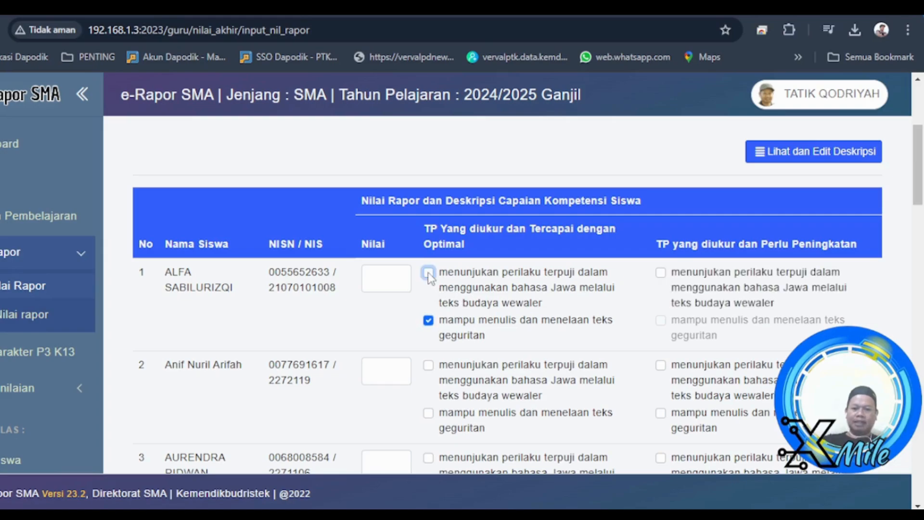
{"action": "left_click", "coordinate": [430, 321]}
Step: Mark only the teks budaya wewaler objective as optimally achieved for the first student and enter a grade of 70
{"action": "left_click", "coordinate": [429, 273]}
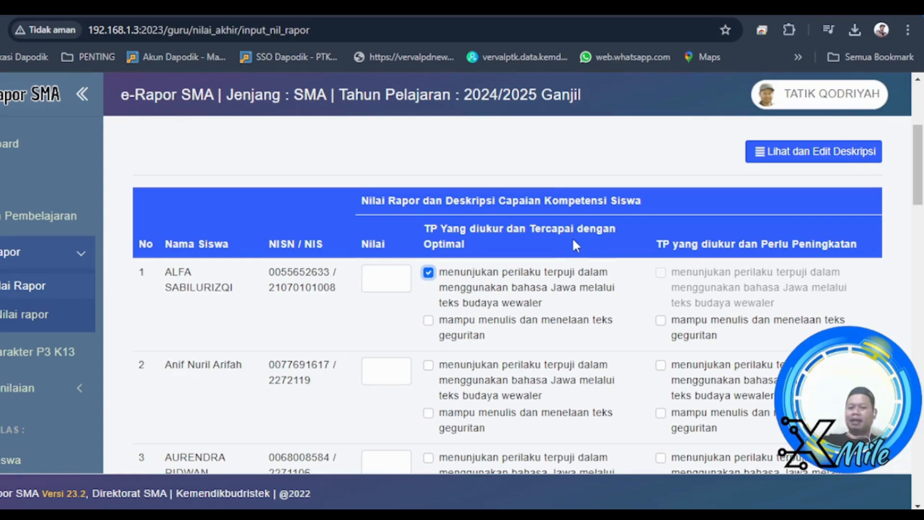
{"action": "left_click", "coordinate": [383, 280]}
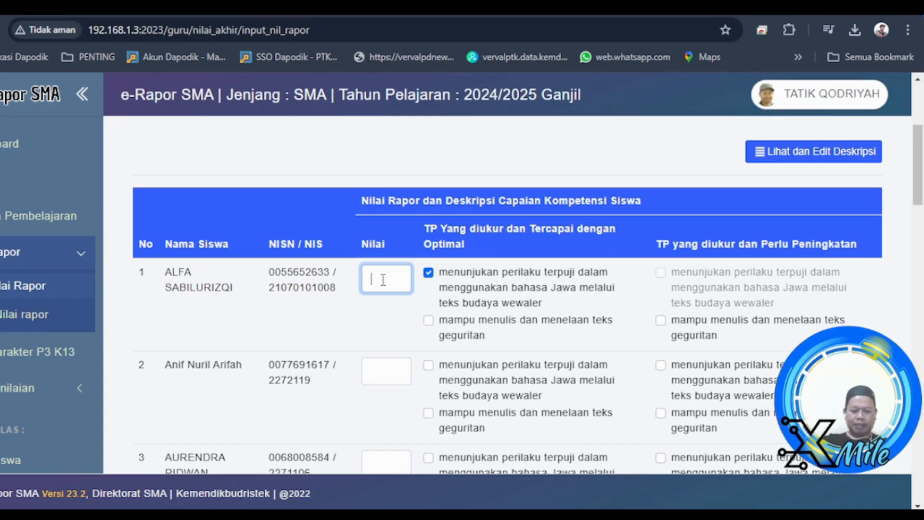
{"action": "type", "text": "70"}
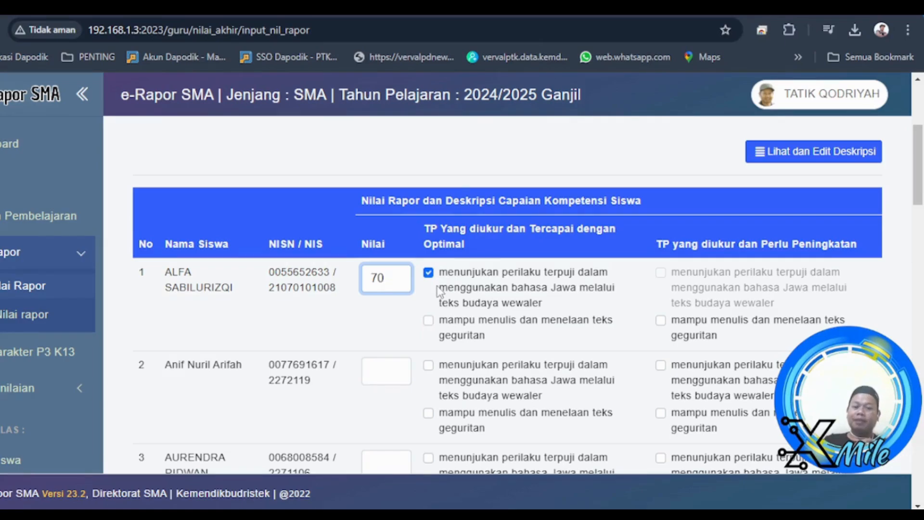
Step: Try different combinations of the first student's two optimally achieved objectives, ending with only the teks budaya wewaler objective marked
{"action": "left_click", "coordinate": [429, 321]}
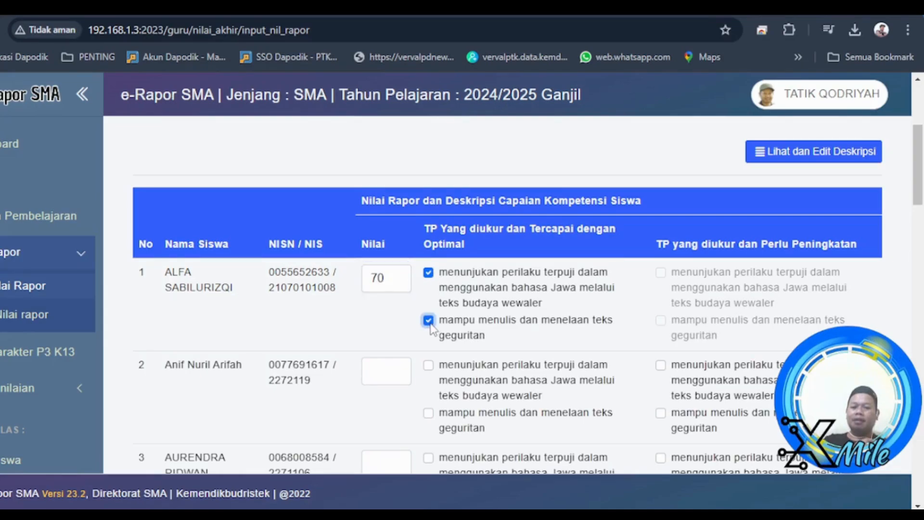
{"action": "left_click", "coordinate": [429, 273]}
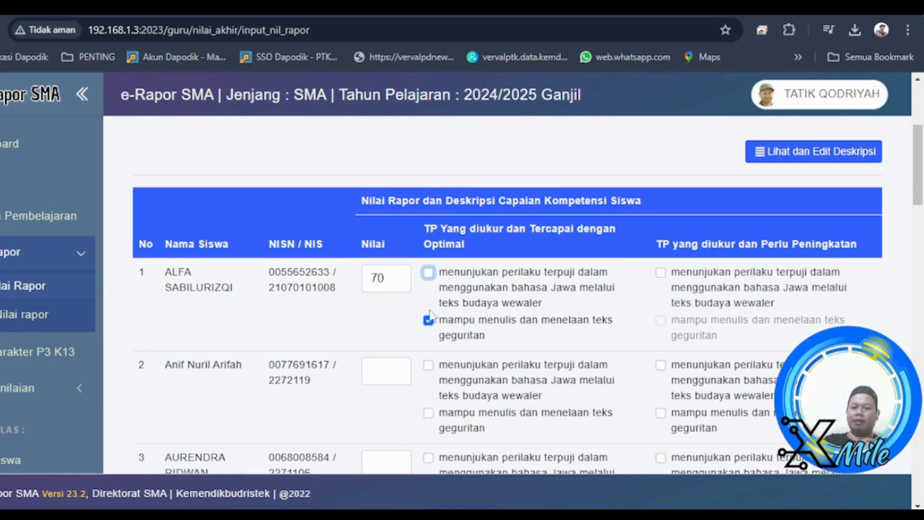
{"action": "left_click", "coordinate": [428, 273]}
{"action": "left_click", "coordinate": [429, 320]}
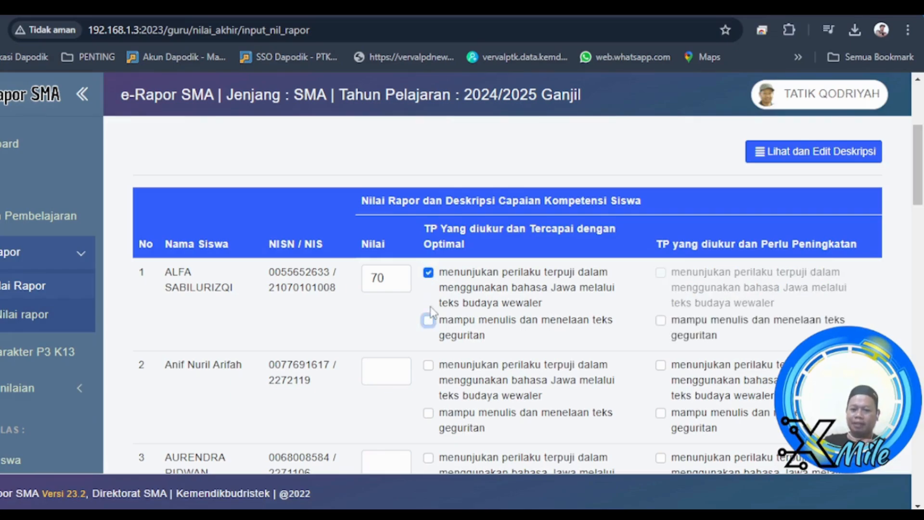
{"action": "left_click", "coordinate": [429, 273]}
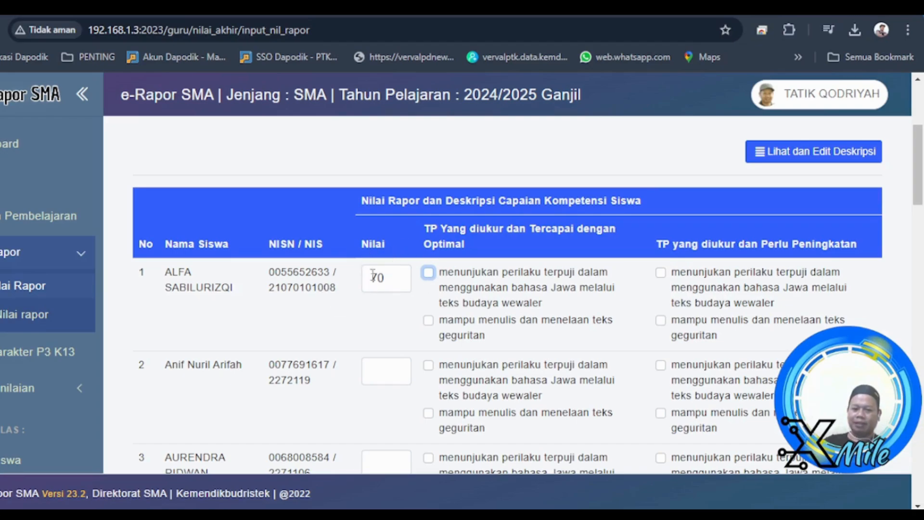
{"action": "left_click", "coordinate": [429, 273]}
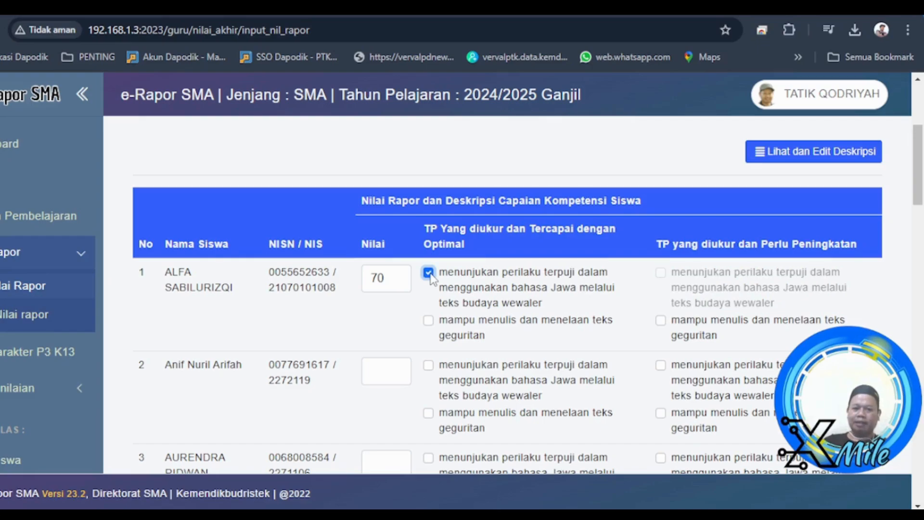
Step: Try the first student's teks geguritan objective as optimally achieved and as needing improvement, clearing each mark
{"action": "left_click", "coordinate": [428, 321]}
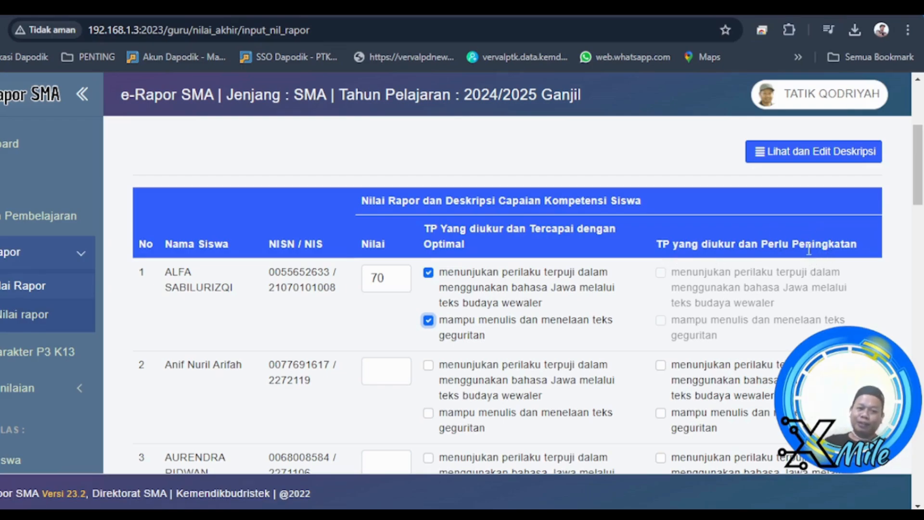
{"action": "left_click", "coordinate": [434, 321]}
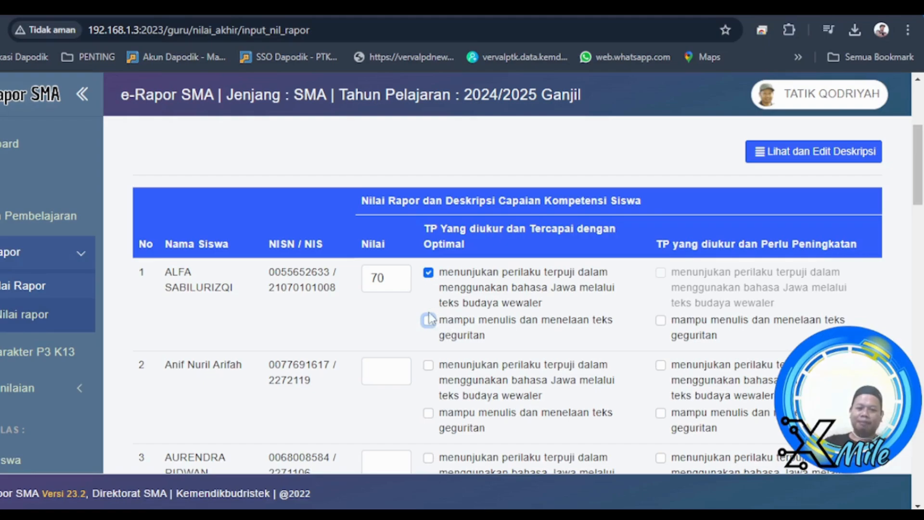
{"action": "left_click", "coordinate": [661, 320]}
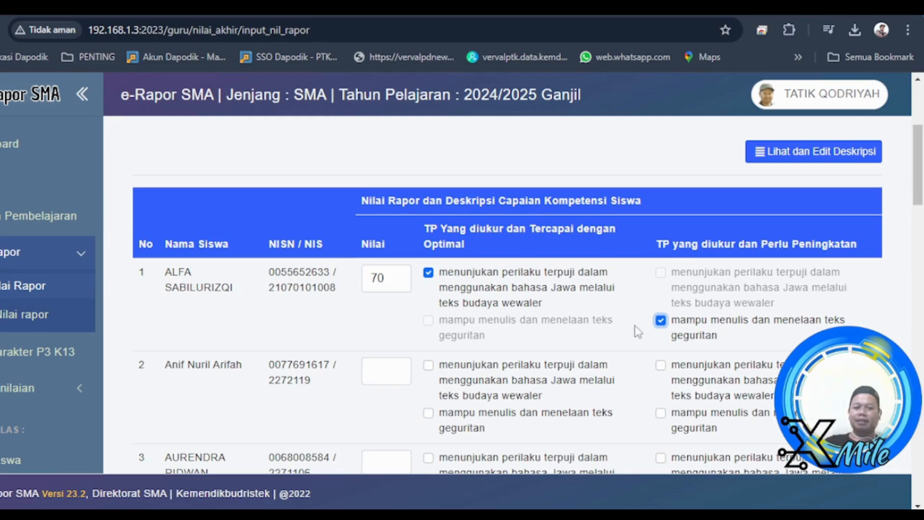
{"action": "left_click", "coordinate": [660, 320]}
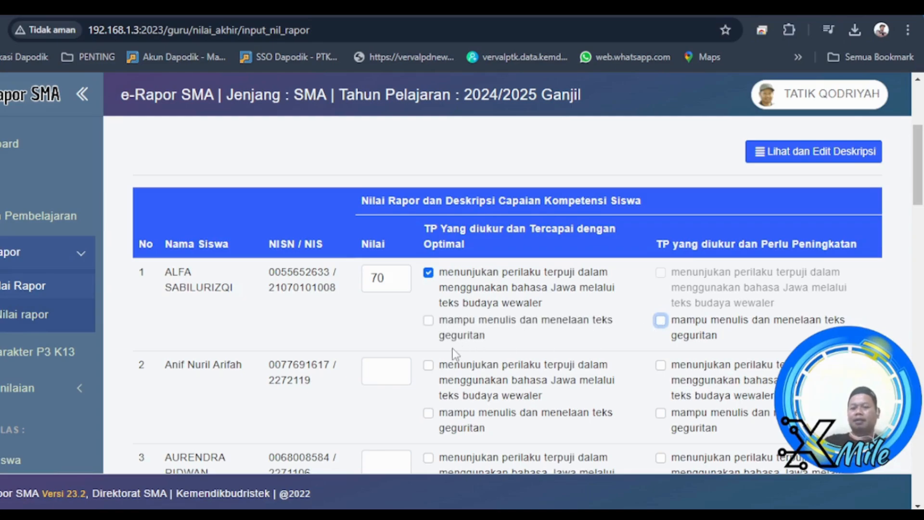
Step: Mark both the teks budaya wewaler and teks geguritan objectives as optimally achieved for the first student
{"action": "left_click", "coordinate": [428, 322]}
{"action": "left_click", "coordinate": [428, 273]}
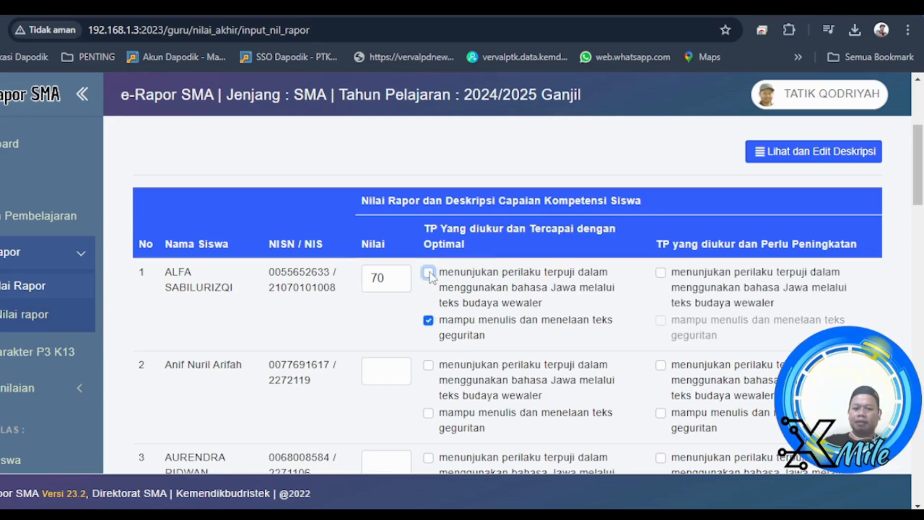
{"action": "left_click", "coordinate": [429, 320]}
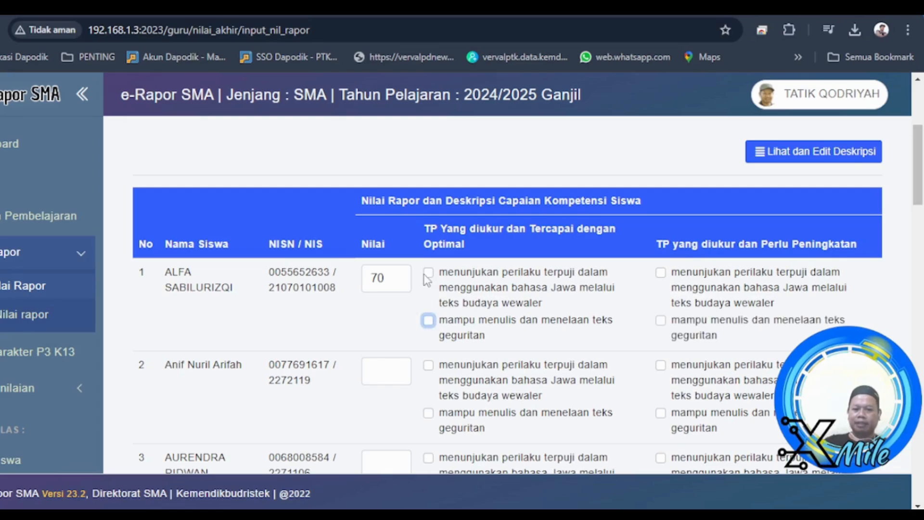
{"action": "left_click", "coordinate": [428, 273]}
{"action": "left_click", "coordinate": [429, 320]}
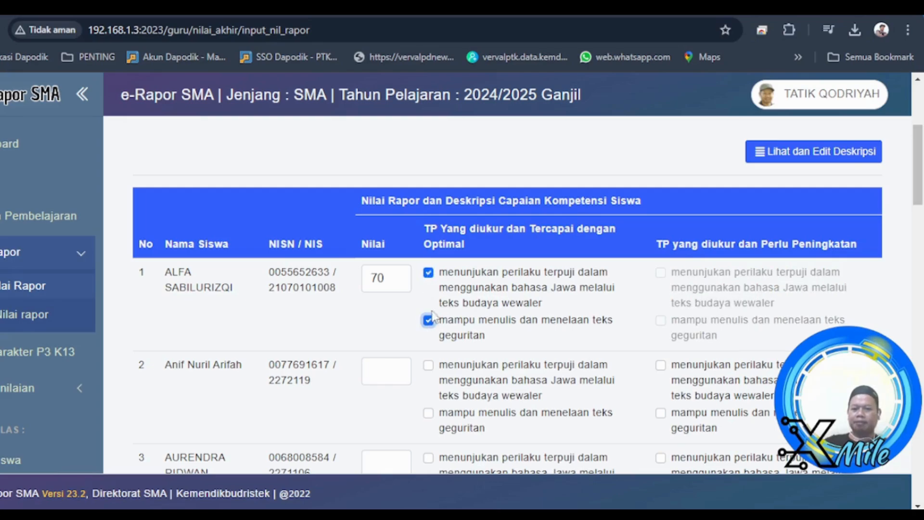
Step: Clear the first student's teks budaya wewaler and teks geguritan optimal-achievement marks, and mark both objectives again
{"action": "left_click", "coordinate": [428, 273]}
{"action": "left_click", "coordinate": [428, 321]}
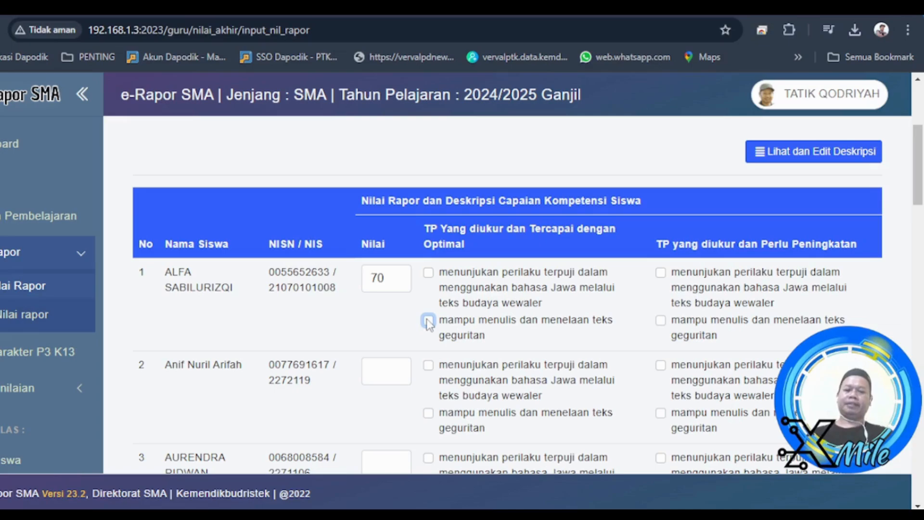
{"action": "left_click", "coordinate": [428, 273]}
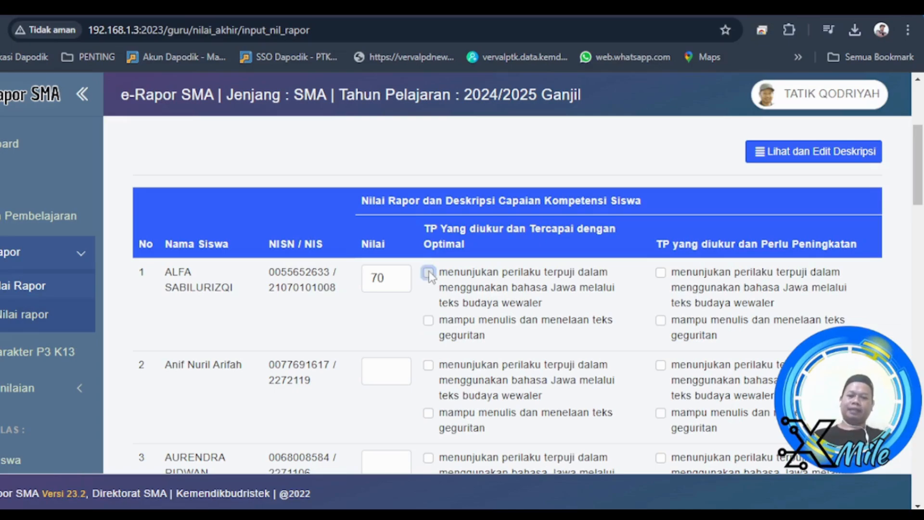
{"action": "left_click", "coordinate": [429, 320]}
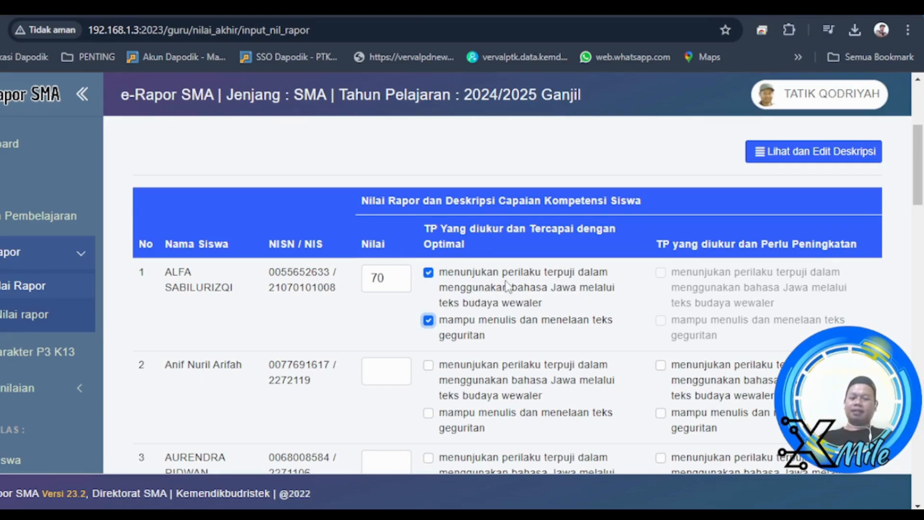
Step: Save the first student's report grade and objective achievement marks for the class
{"action": "scroll", "coordinate": [507, 288], "scroll_direction": "down", "scroll_amount": 20}
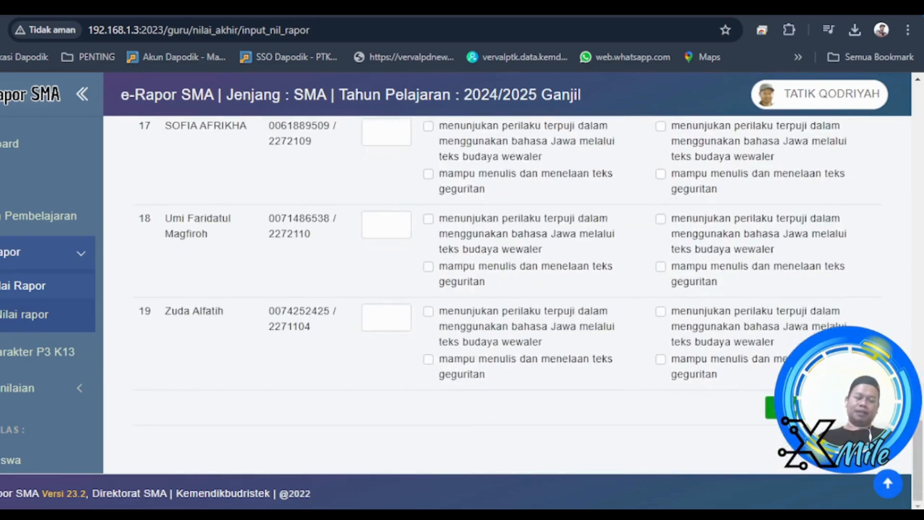
{"action": "left_click", "coordinate": [813, 407]}
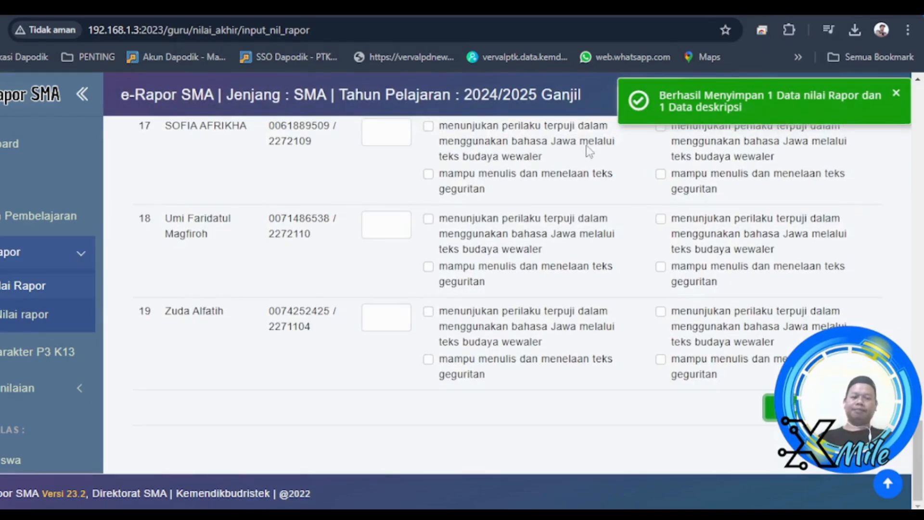
{"action": "scroll", "coordinate": [368, 337], "scroll_direction": "up", "scroll_amount": 2}
{"action": "scroll", "coordinate": [369, 336], "scroll_direction": "up", "scroll_amount": 20}
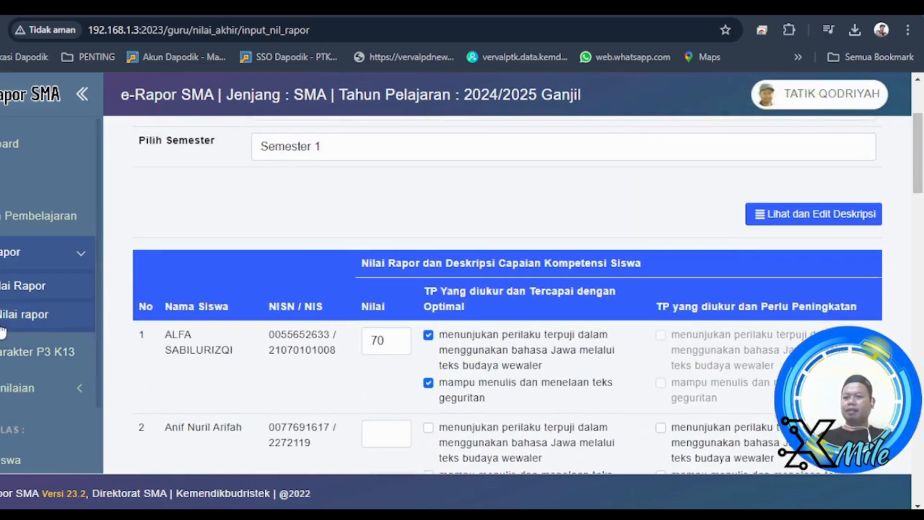
Step: Open the teacher's assessment status page and find the XII MIPA AM entry
{"action": "scroll", "coordinate": [26, 284], "scroll_direction": "down", "scroll_amount": 2}
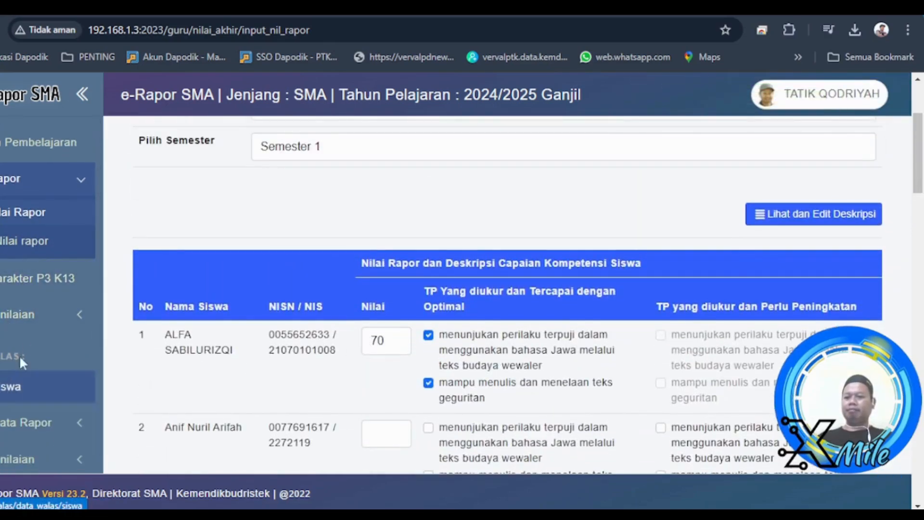
{"action": "left_click", "coordinate": [31, 322]}
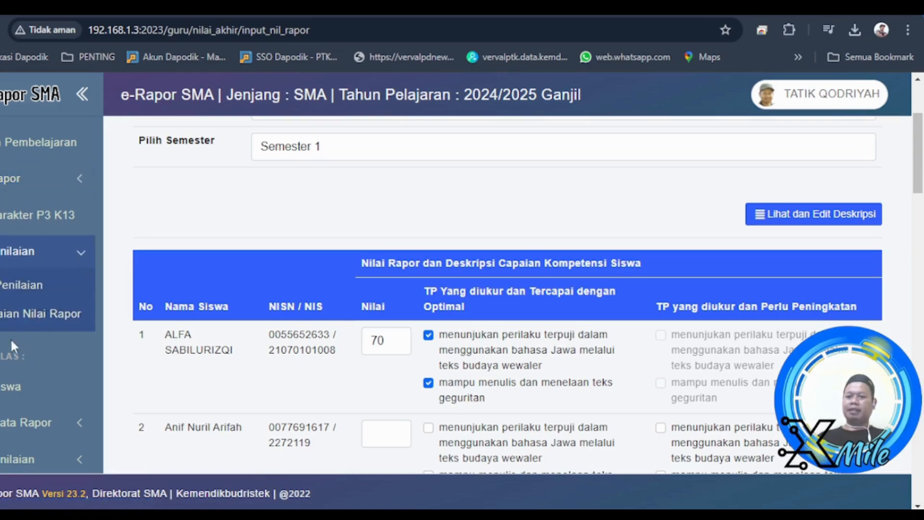
{"action": "left_click", "coordinate": [17, 284]}
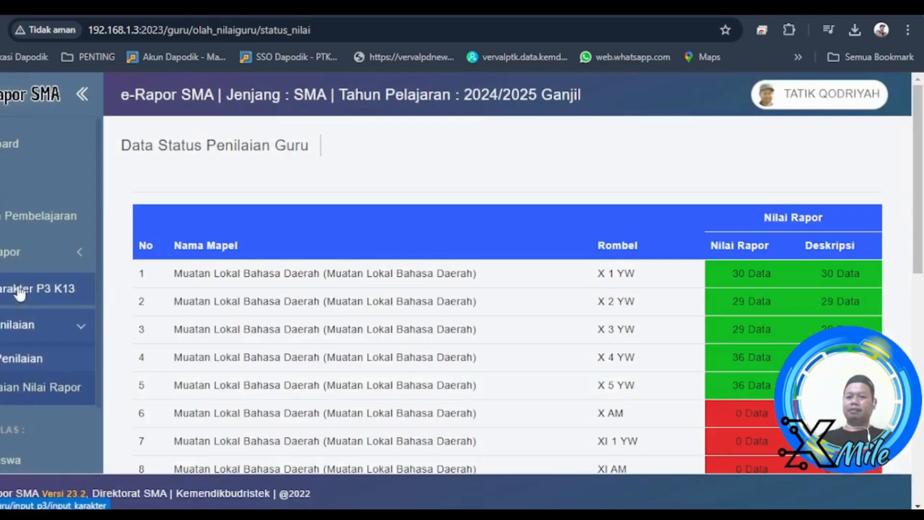
{"action": "scroll", "coordinate": [326, 316], "scroll_direction": "down", "scroll_amount": 4}
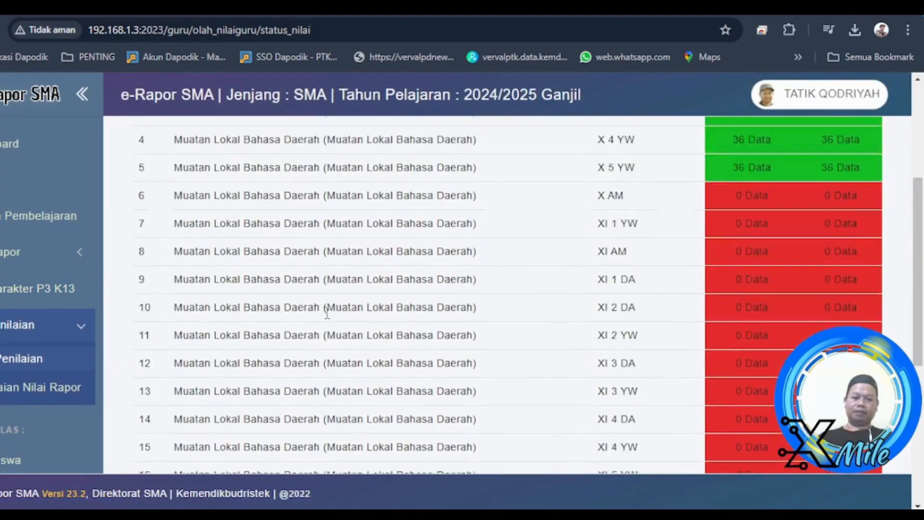
{"action": "scroll", "coordinate": [327, 313], "scroll_direction": "down", "scroll_amount": 5}
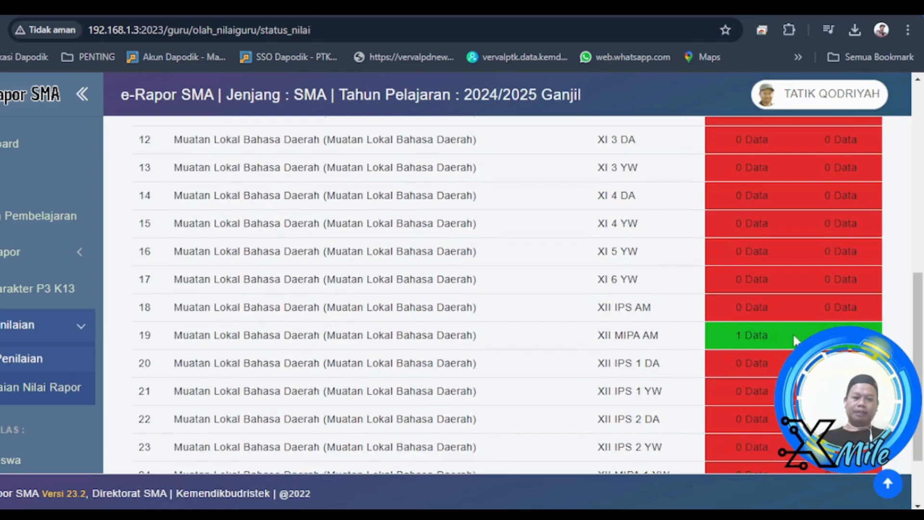
Step: Compare the saved report grade and description counts of XII MIPA AM with those of the other classes
{"action": "scroll", "coordinate": [795, 343], "scroll_direction": "up", "scroll_amount": 8}
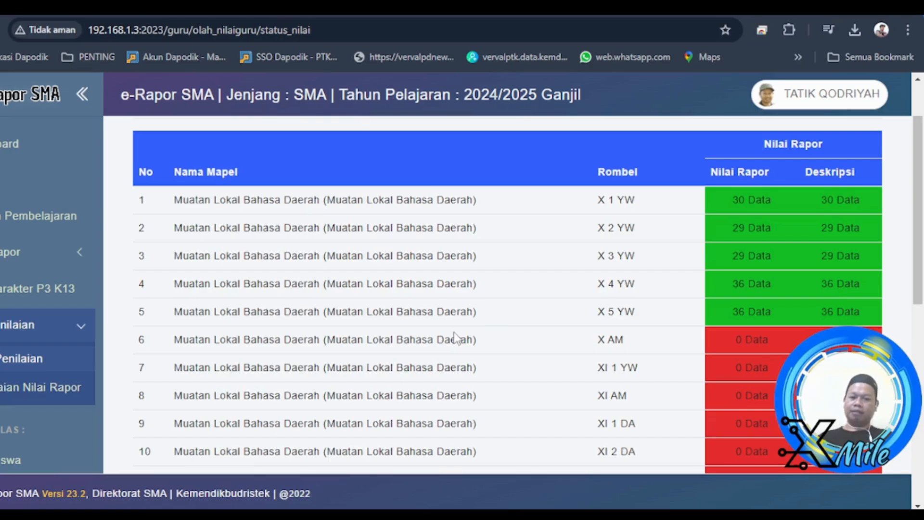
{"action": "scroll", "coordinate": [612, 231], "scroll_direction": "down", "scroll_amount": 8}
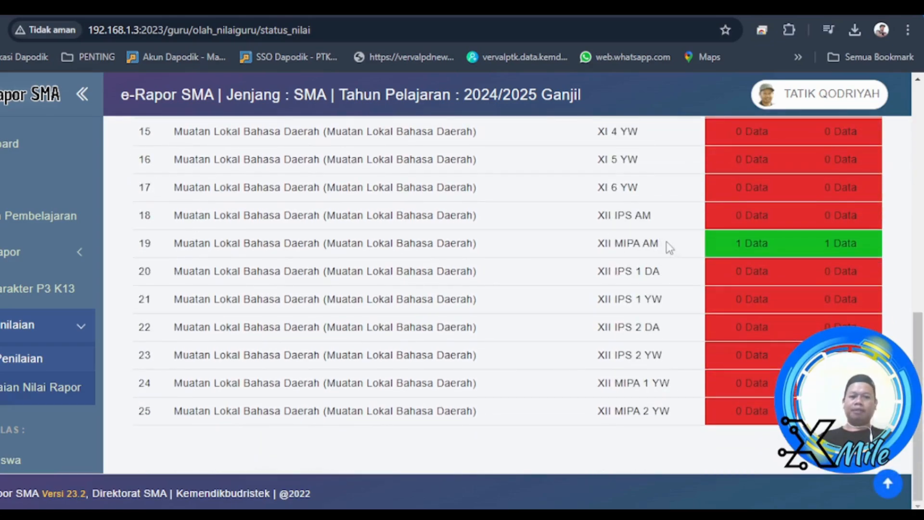
{"action": "scroll", "coordinate": [682, 245], "scroll_direction": "up", "scroll_amount": 7}
{"action": "scroll", "coordinate": [681, 243], "scroll_direction": "up", "scroll_amount": 2}
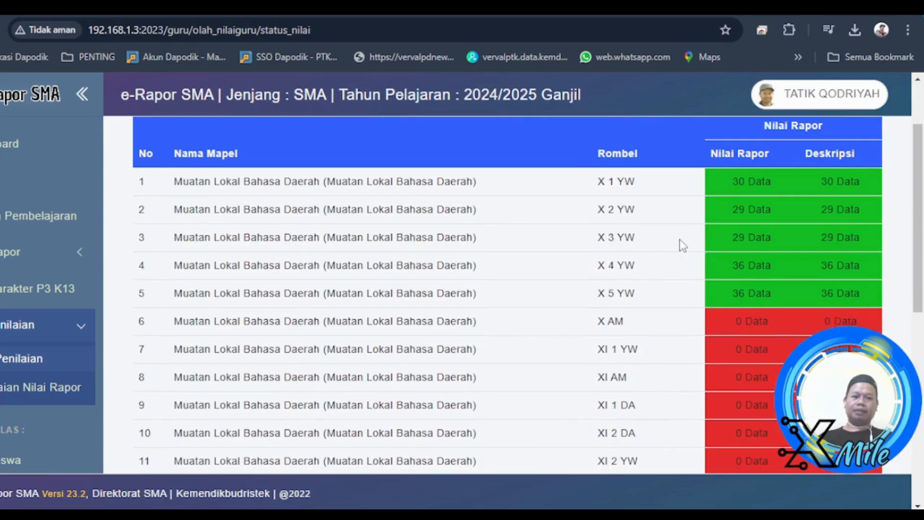
{"action": "scroll", "coordinate": [682, 244], "scroll_direction": "down", "scroll_amount": 5}
{"action": "scroll", "coordinate": [677, 241], "scroll_direction": "down", "scroll_amount": 5}
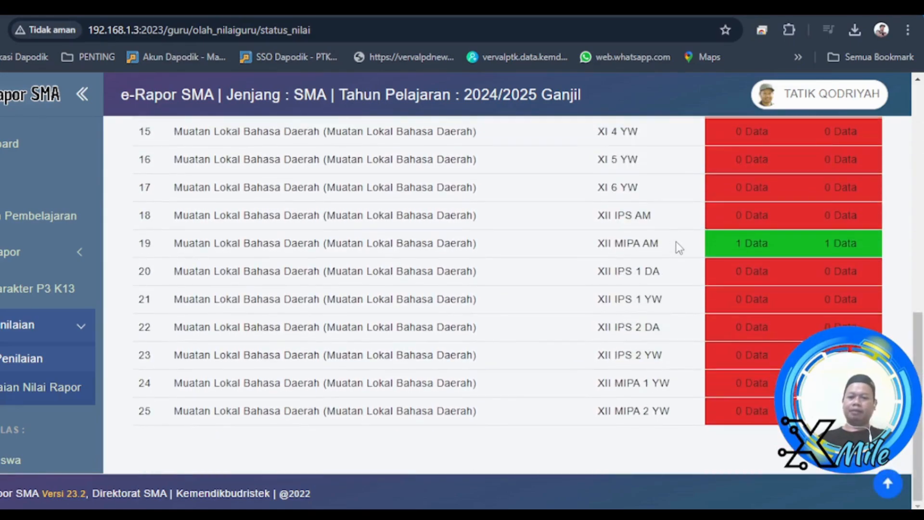
{"action": "scroll", "coordinate": [674, 241], "scroll_direction": "up", "scroll_amount": 5}
{"action": "scroll", "coordinate": [675, 241], "scroll_direction": "up", "scroll_amount": 6}
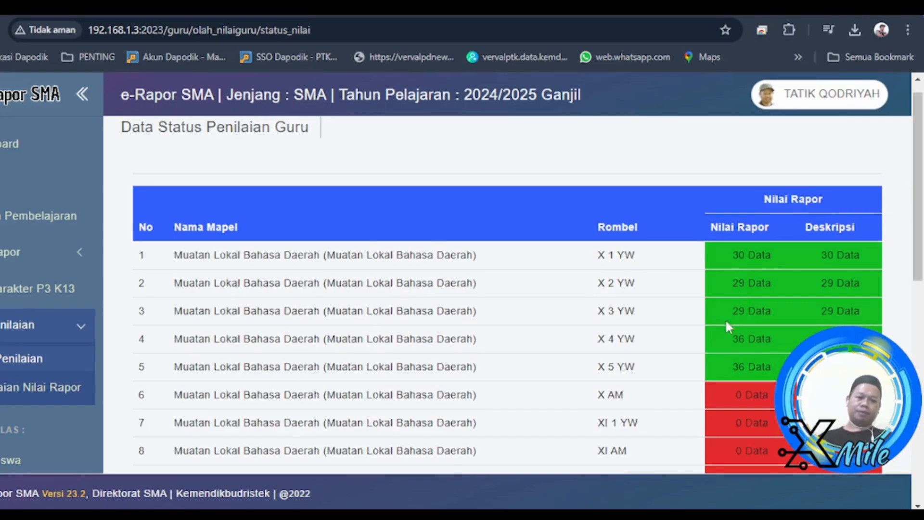
{"action": "scroll", "coordinate": [639, 326], "scroll_direction": "down", "scroll_amount": 2}
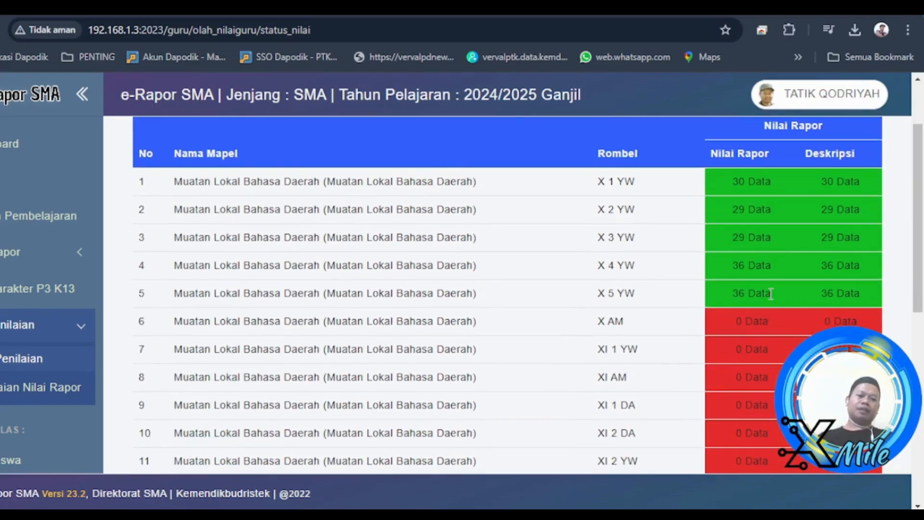
{"action": "scroll", "coordinate": [647, 315], "scroll_direction": "down", "scroll_amount": 8}
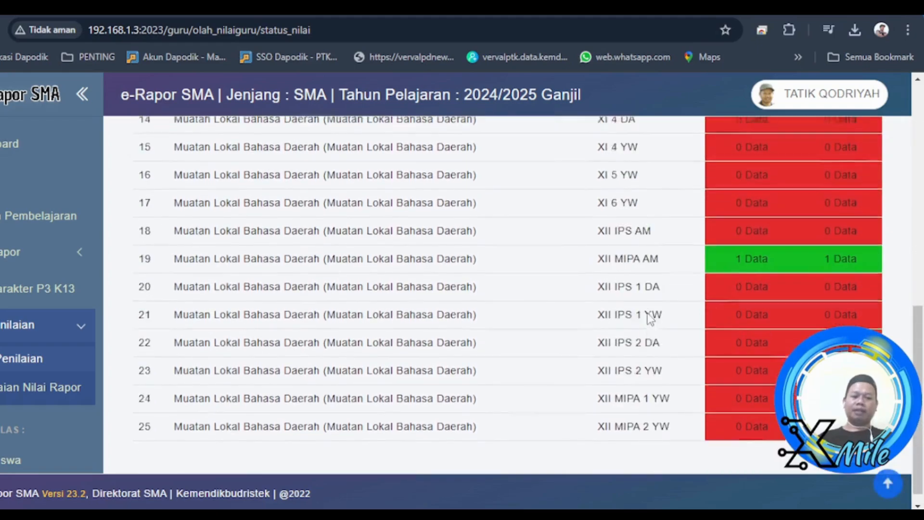
{"action": "scroll", "coordinate": [650, 317], "scroll_direction": "down", "scroll_amount": 1}
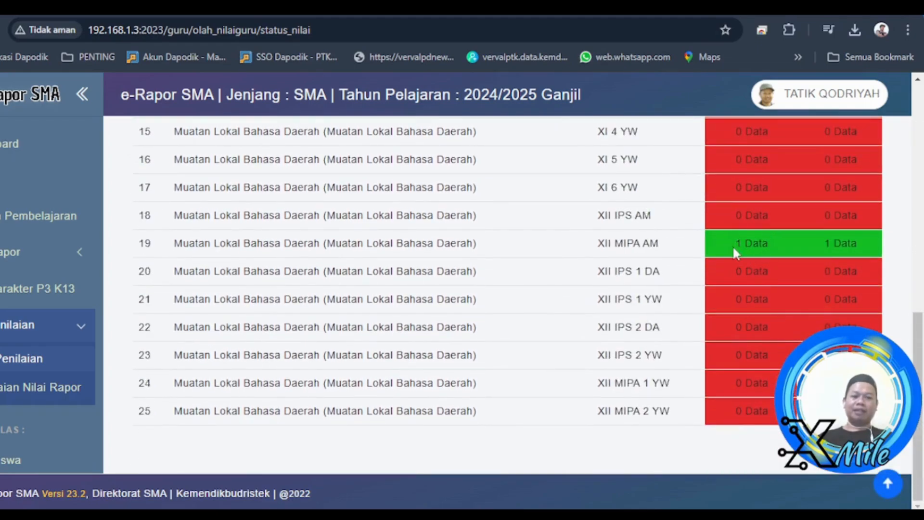
{"action": "scroll", "coordinate": [491, 346], "scroll_direction": "up", "scroll_amount": 10}
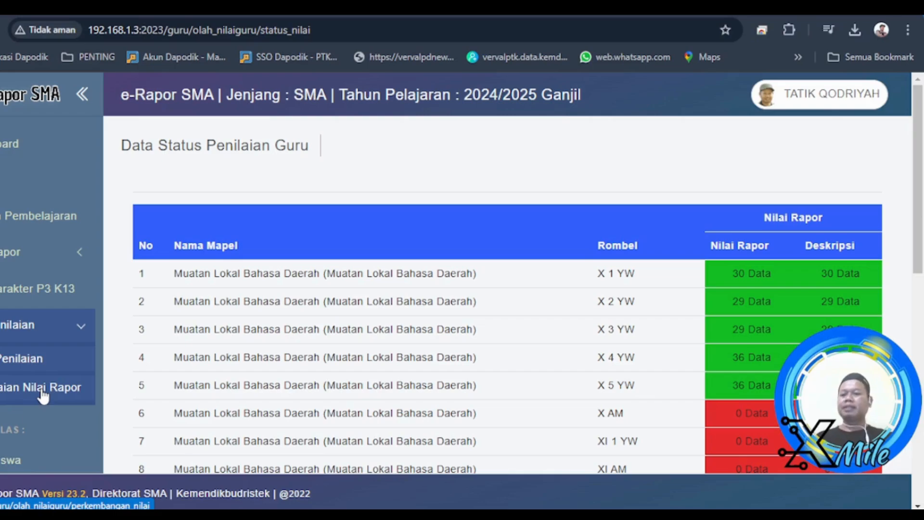
Step: Display the report grade progress (Perkembangan Nilai Rapor) for class XII MIPA AM in Muatan Lokal Bahasa Daerah
{"action": "left_click", "coordinate": [41, 391]}
{"action": "left_click", "coordinate": [293, 226]}
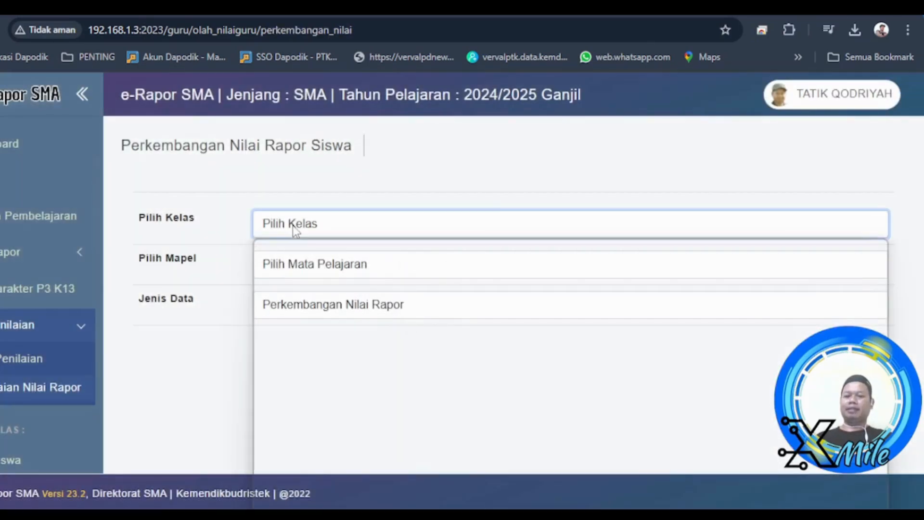
{"action": "scroll", "coordinate": [339, 361], "scroll_direction": "down", "scroll_amount": 5}
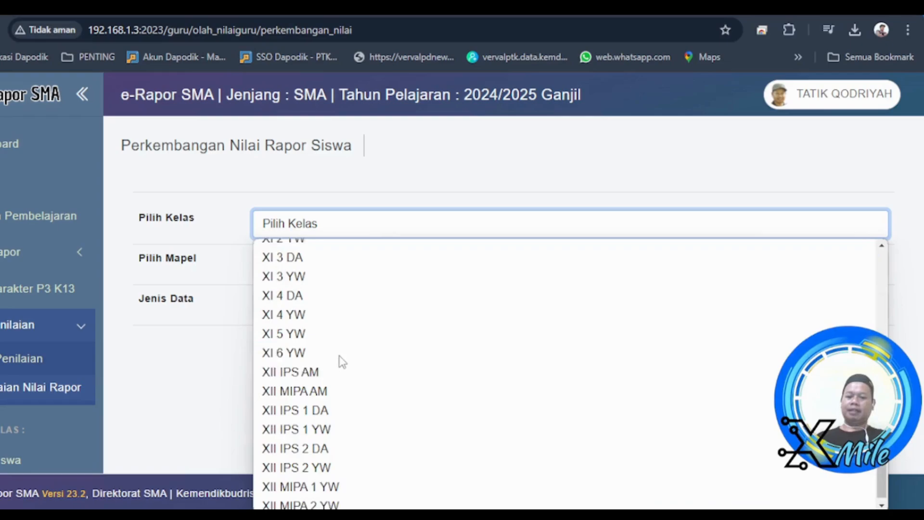
{"action": "left_click", "coordinate": [323, 391]}
{"action": "left_click", "coordinate": [296, 270]}
{"action": "left_click", "coordinate": [310, 310]}
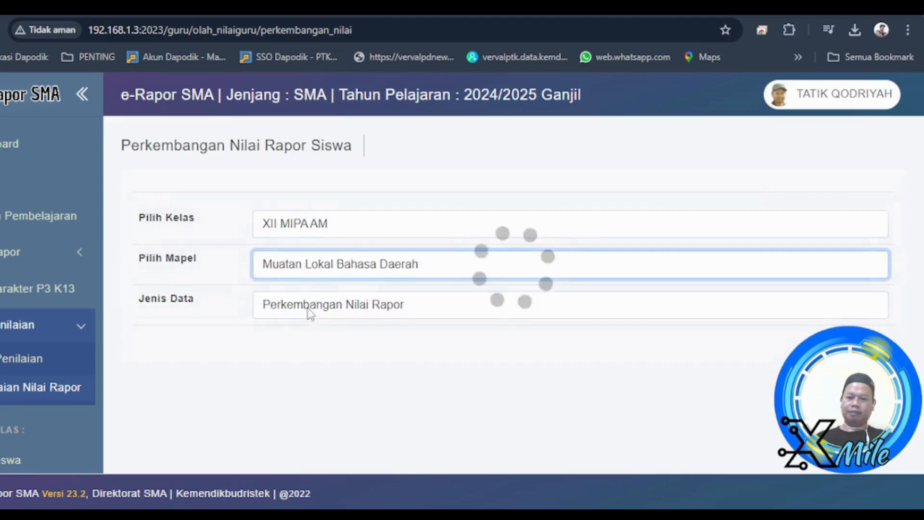
{"action": "left_click", "coordinate": [304, 310]}
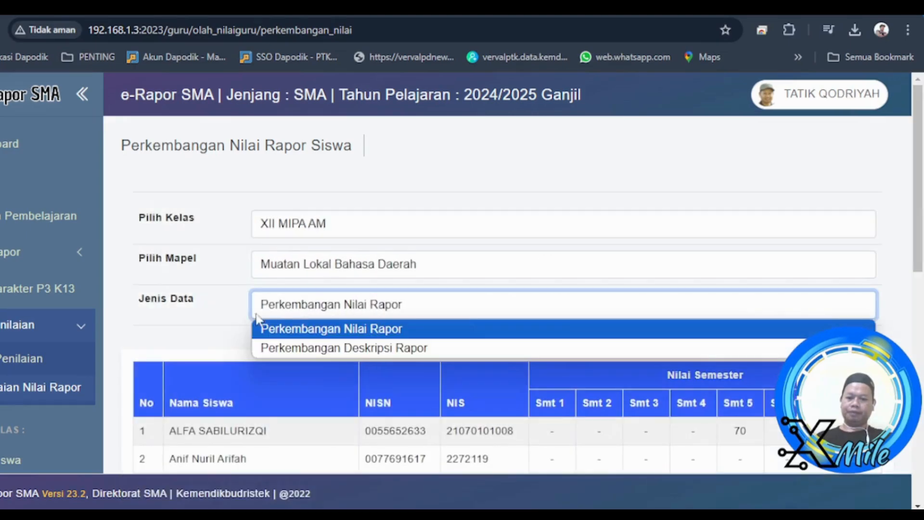
{"action": "left_click", "coordinate": [195, 330]}
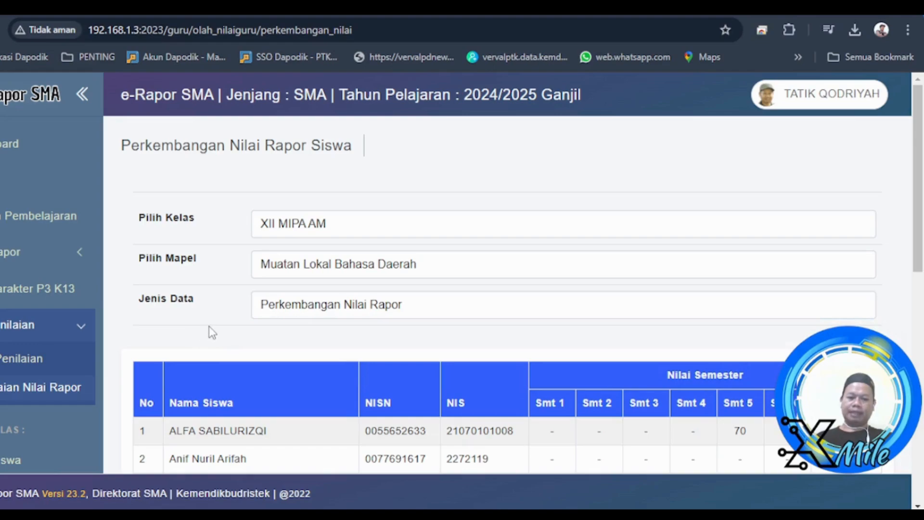
Step: Review the students' semester grades and averages in the progress table
{"action": "scroll", "coordinate": [208, 326], "scroll_direction": "down", "scroll_amount": 2}
{"action": "scroll", "coordinate": [214, 326], "scroll_direction": "down", "scroll_amount": 2}
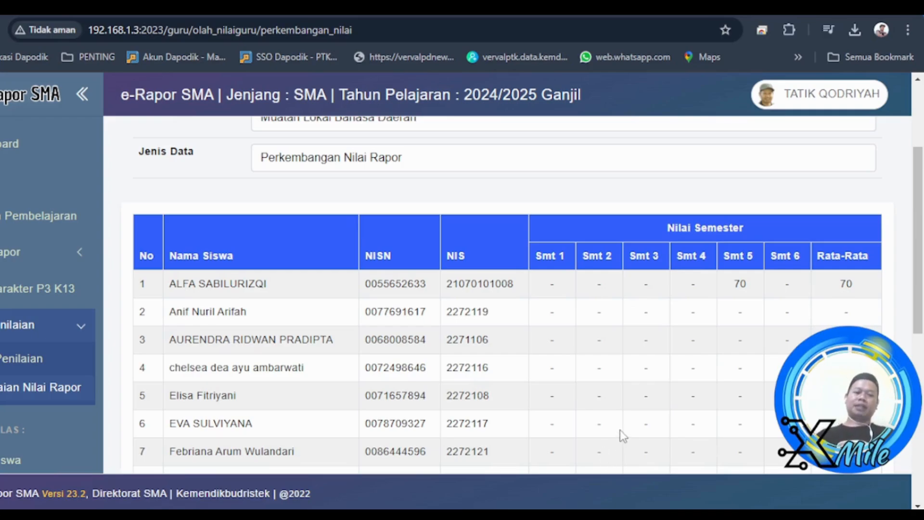
{"action": "scroll", "coordinate": [735, 307], "scroll_direction": "down", "scroll_amount": 4}
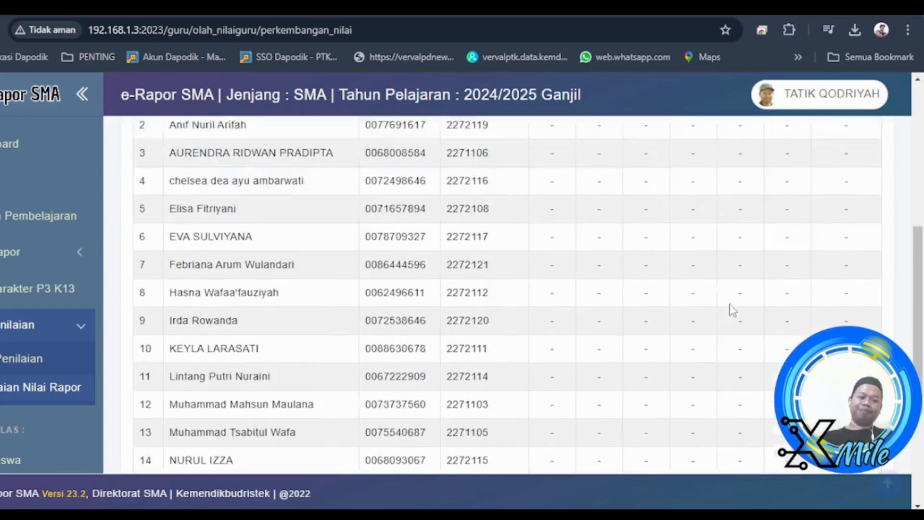
{"action": "scroll", "coordinate": [732, 310], "scroll_direction": "up", "scroll_amount": 7}
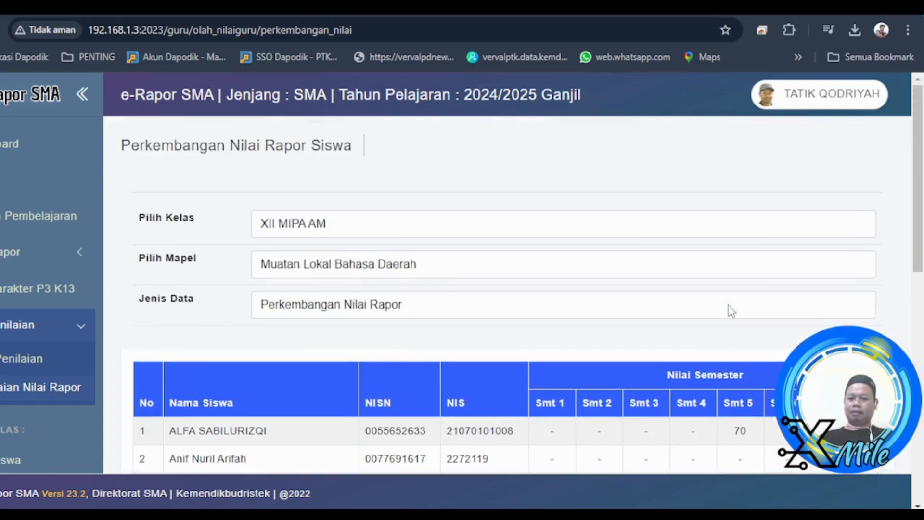
Step: Switch the data type to Perkembangan Deskripsi Rapor and review the students' competency descriptions by semester
{"action": "left_click", "coordinate": [368, 305]}
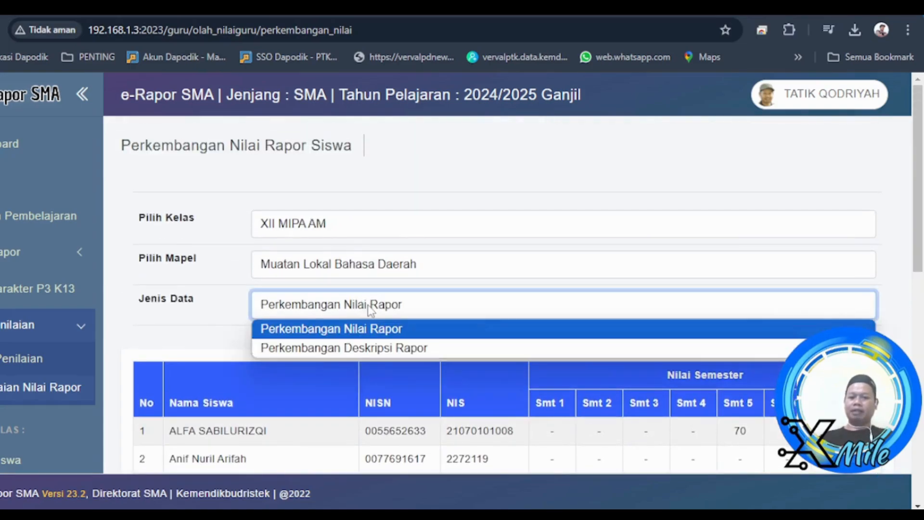
{"action": "left_click", "coordinate": [348, 347]}
{"action": "scroll", "coordinate": [351, 356], "scroll_direction": "down", "scroll_amount": 2}
{"action": "scroll", "coordinate": [354, 359], "scroll_direction": "down", "scroll_amount": 2}
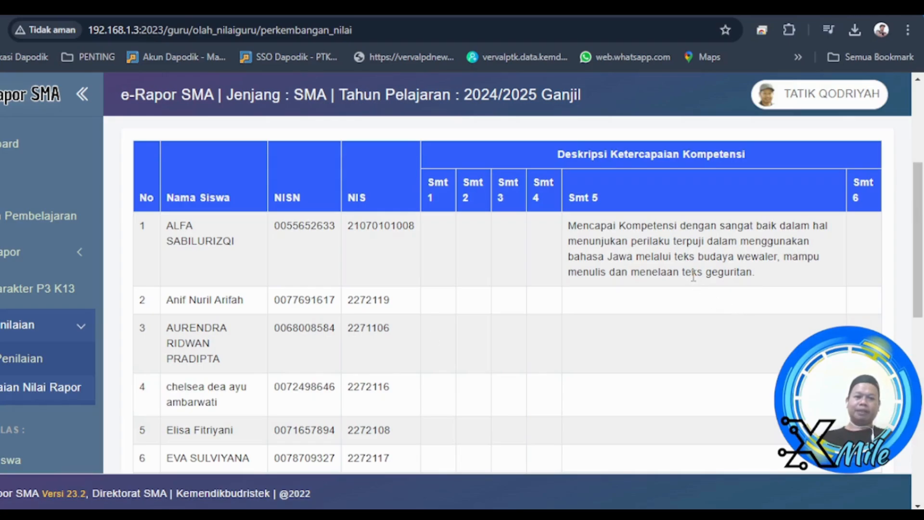
{"action": "scroll", "coordinate": [693, 277], "scroll_direction": "down", "scroll_amount": 9}
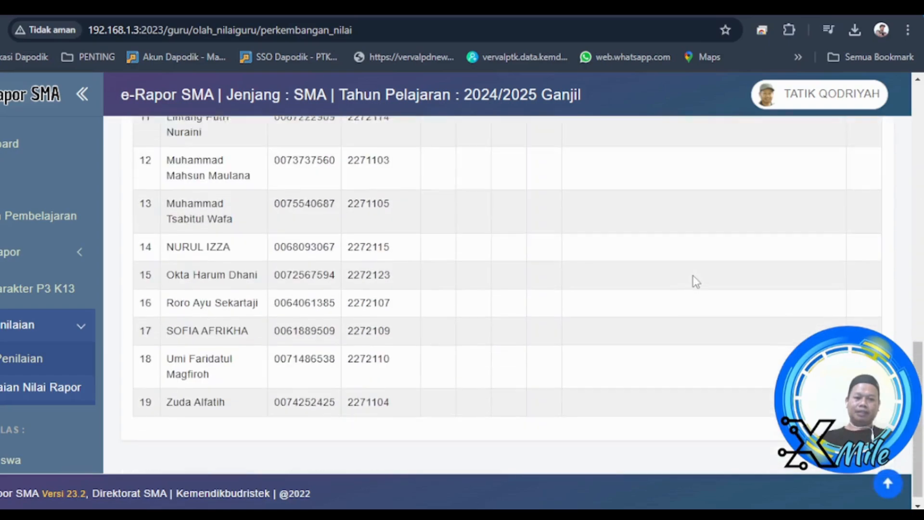
{"action": "scroll", "coordinate": [693, 278], "scroll_direction": "up", "scroll_amount": 7}
{"action": "scroll", "coordinate": [703, 279], "scroll_direction": "up", "scroll_amount": 5}
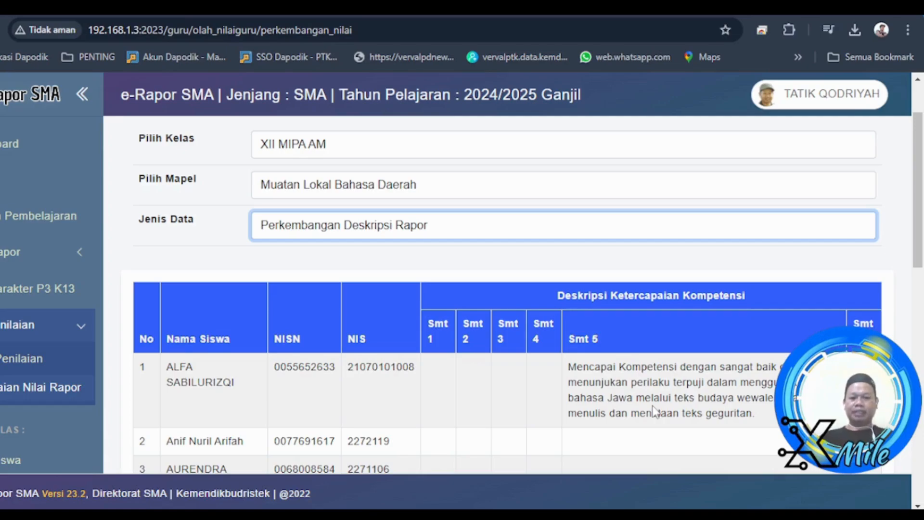
{"action": "scroll", "coordinate": [651, 406], "scroll_direction": "down", "scroll_amount": 2}
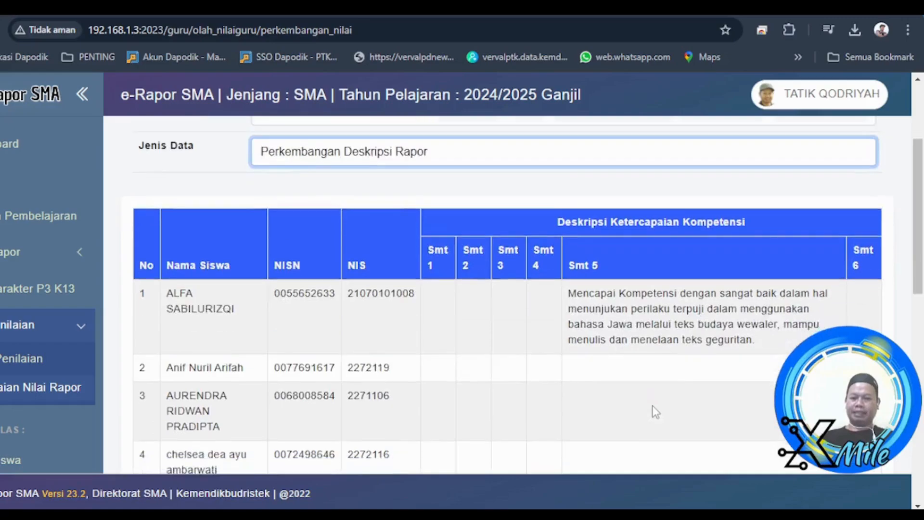
{"action": "scroll", "coordinate": [652, 405], "scroll_direction": "up", "scroll_amount": 4}
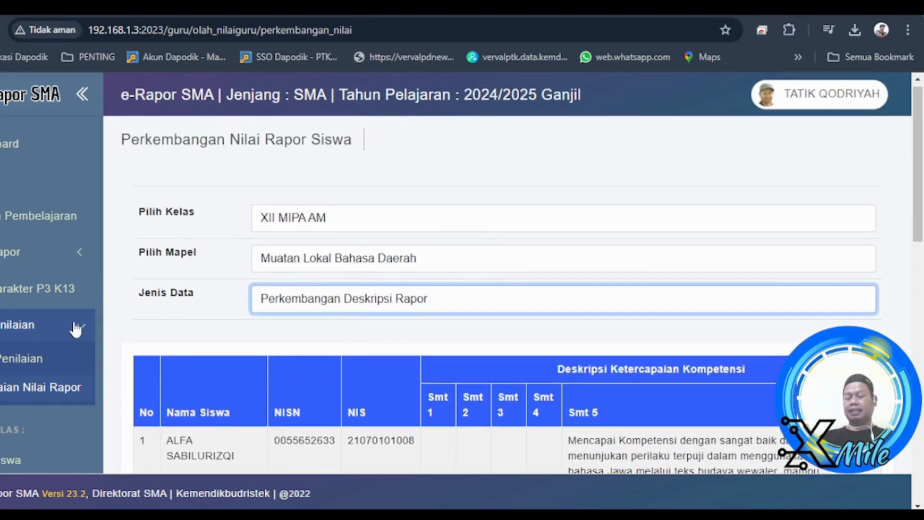
Step: Open the final report grade import page for class XII MIPA AM, Muatan Lokal Bahasa Daerah, Semester 1
{"action": "left_click", "coordinate": [76, 265]}
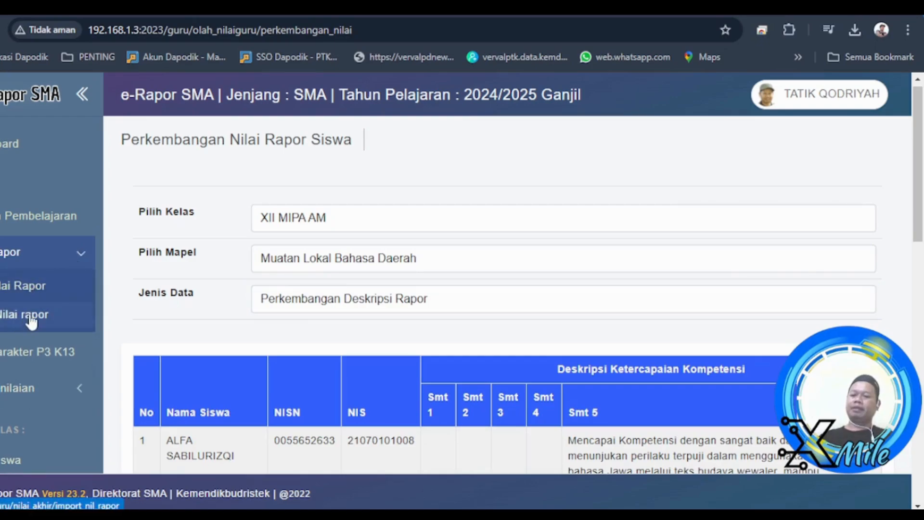
{"action": "left_click", "coordinate": [29, 316]}
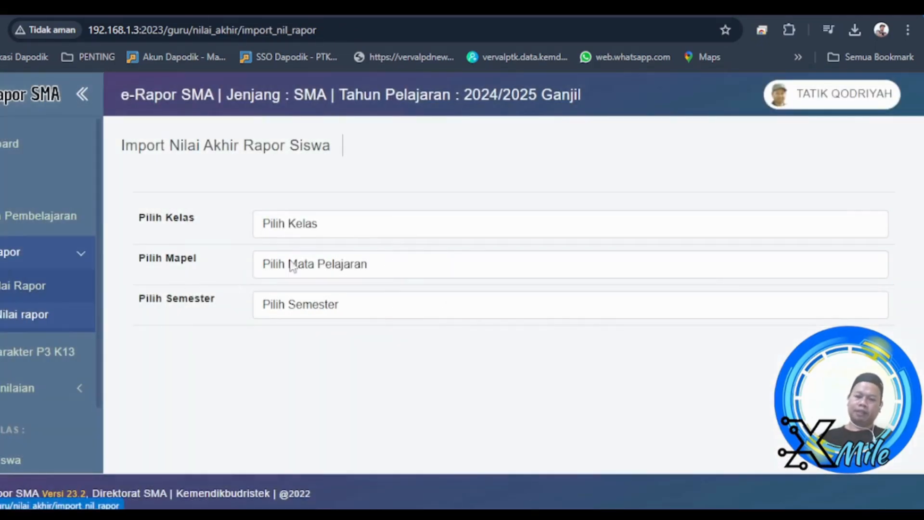
{"action": "left_click", "coordinate": [318, 236]}
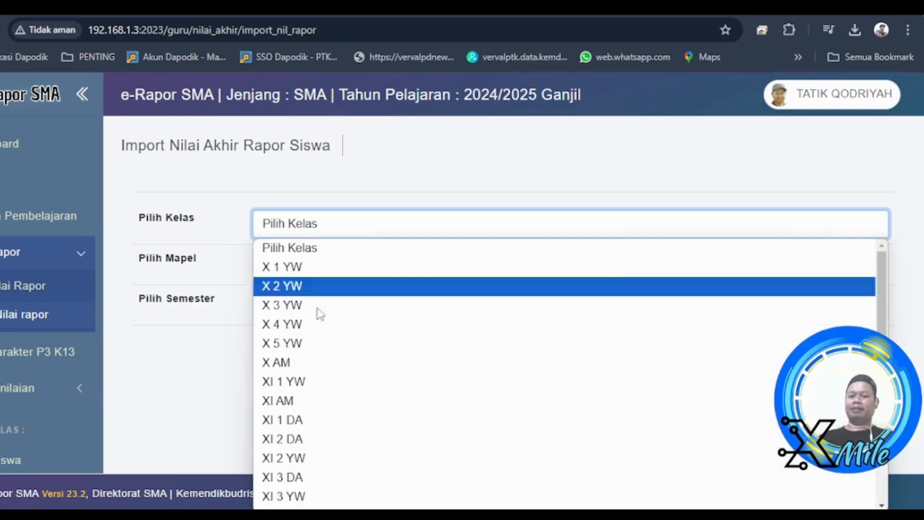
{"action": "scroll", "coordinate": [374, 421], "scroll_direction": "down", "scroll_amount": 5}
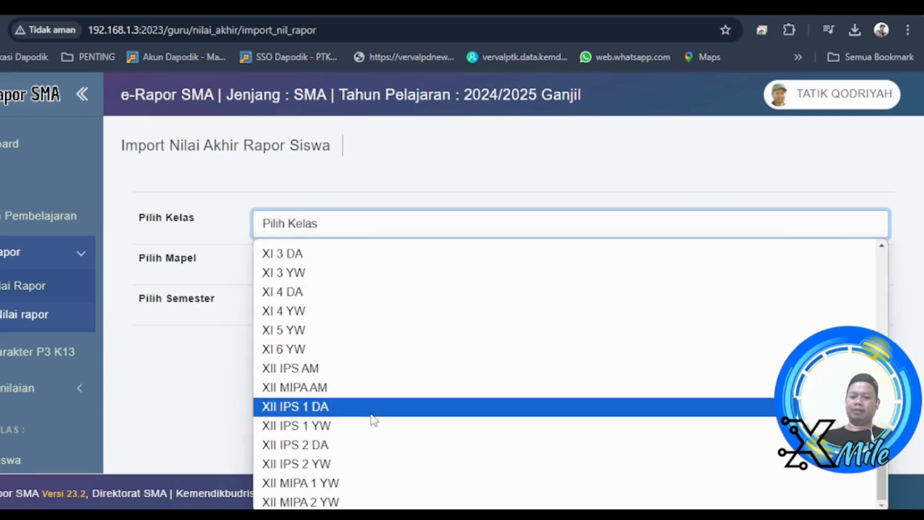
{"action": "left_click", "coordinate": [356, 387]}
{"action": "left_click", "coordinate": [355, 273]}
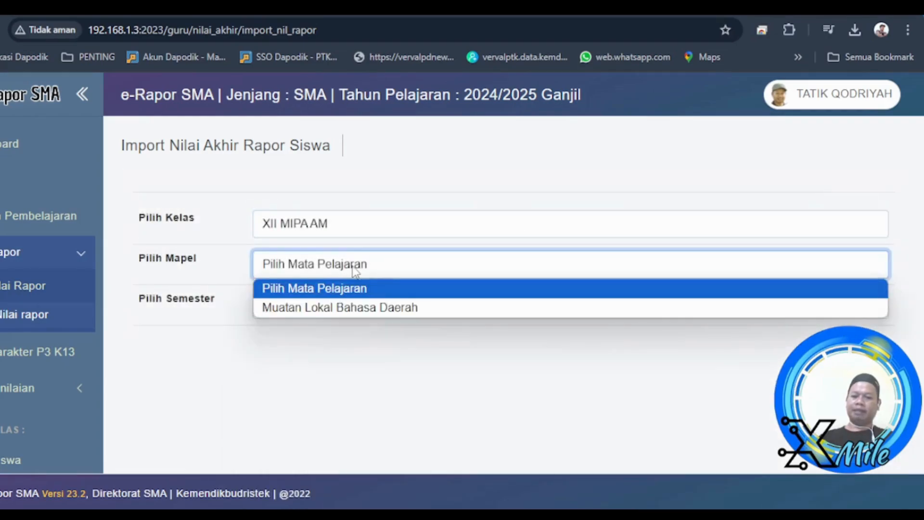
{"action": "left_click", "coordinate": [352, 308]}
{"action": "left_click", "coordinate": [324, 312]}
{"action": "left_click", "coordinate": [303, 349]}
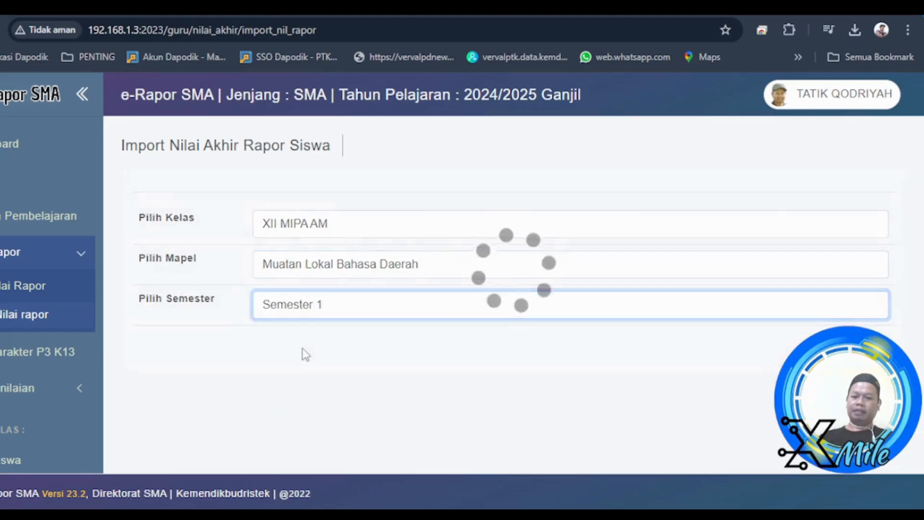
{"action": "scroll", "coordinate": [306, 354], "scroll_direction": "down", "scroll_amount": 3}
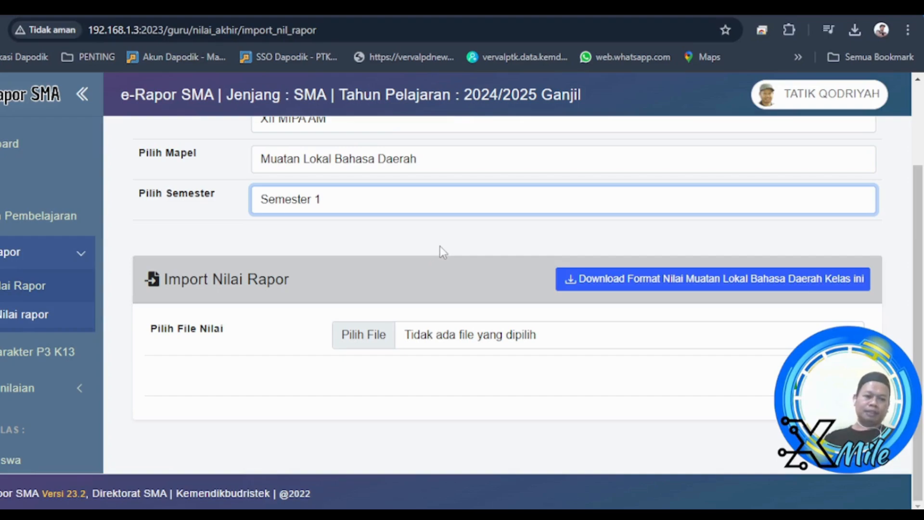
{"action": "scroll", "coordinate": [536, 244], "scroll_direction": "up", "scroll_amount": 2}
{"action": "scroll", "coordinate": [536, 241], "scroll_direction": "down", "scroll_amount": 1}
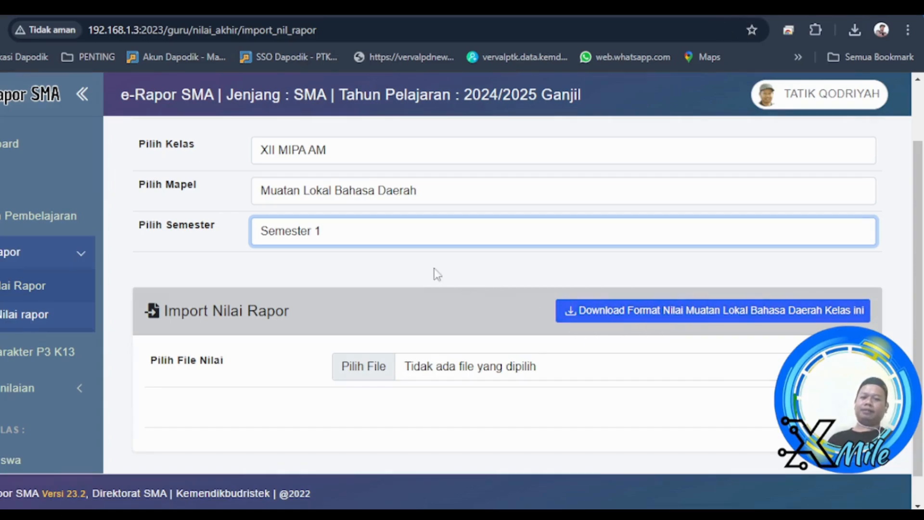
Step: Download the Muatan Lokal Bahasa Daerah grade format for this class, keep the blocked file and show it in its folder
{"action": "left_click", "coordinate": [682, 321]}
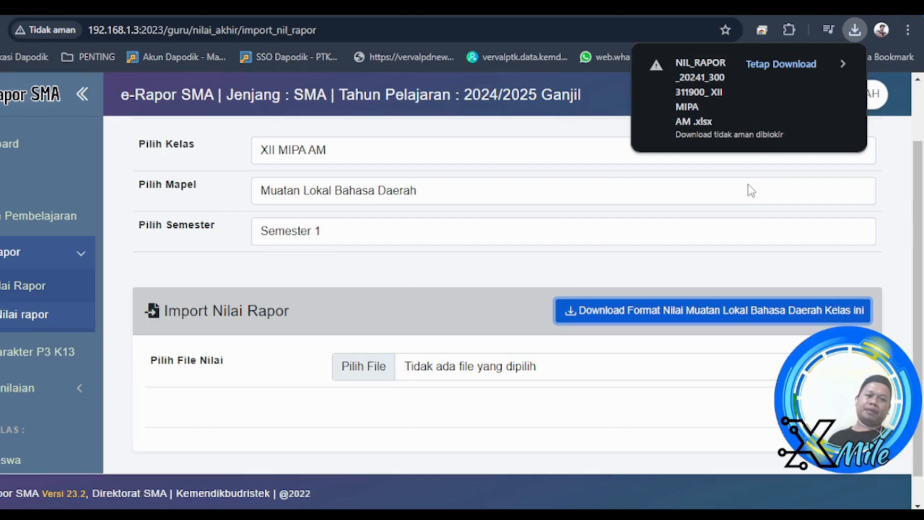
{"action": "left_click", "coordinate": [772, 63]}
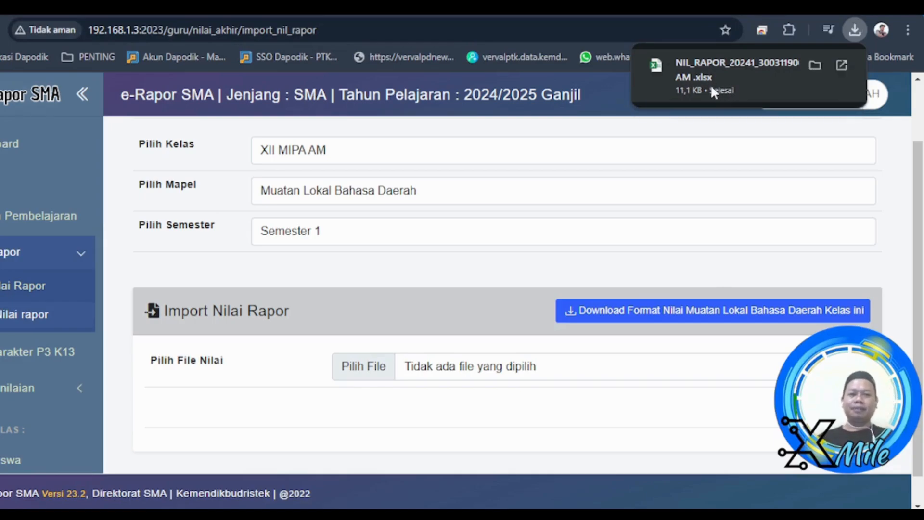
{"action": "left_click", "coordinate": [816, 65]}
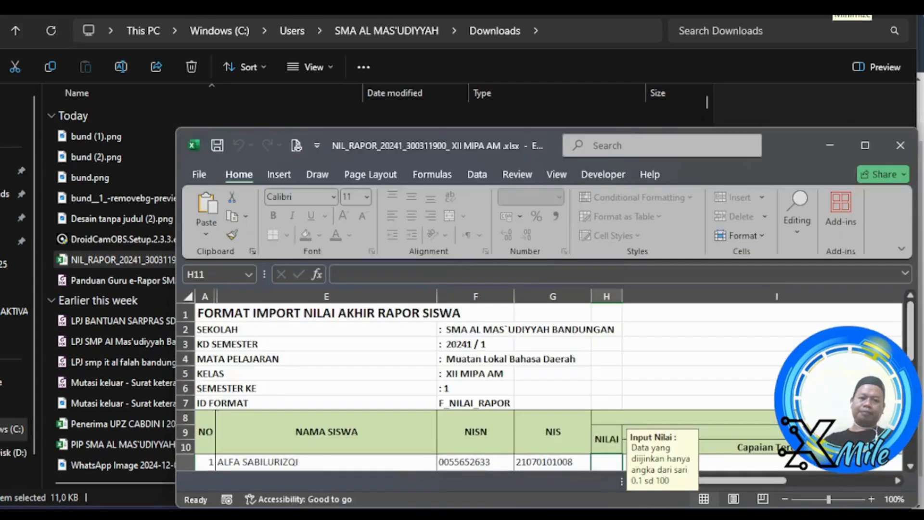
Step: Minimize the Downloads folder and maximize the downloaded XII MIPA AM grade workbook in Excel
{"action": "left_click", "coordinate": [832, 2]}
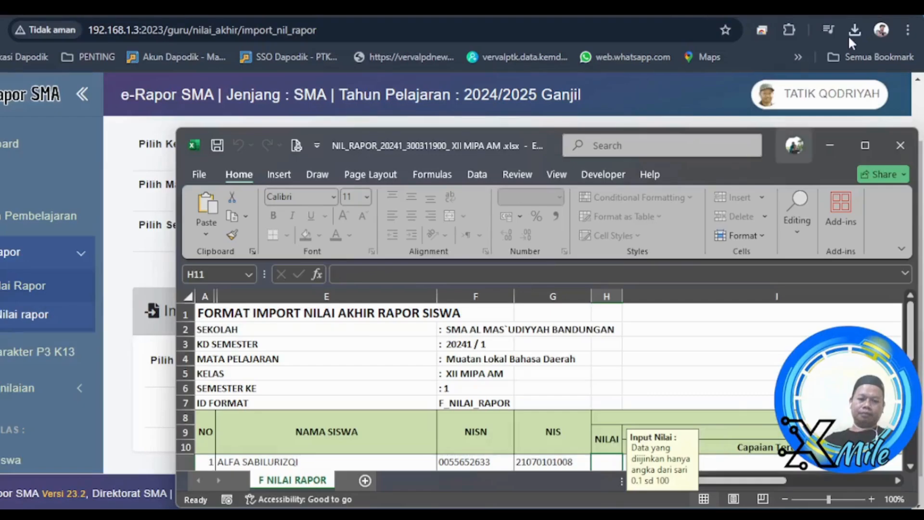
{"action": "mouse_move", "coordinate": [434, 517]}
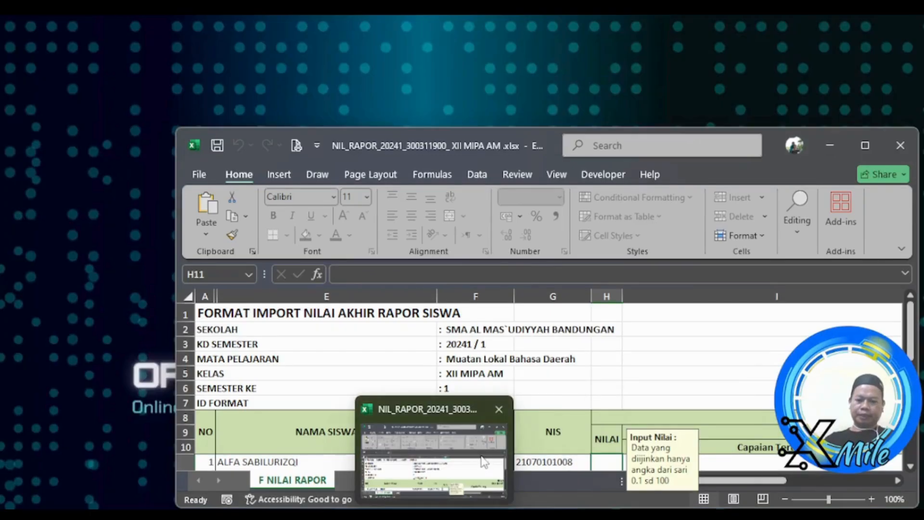
{"action": "left_click", "coordinate": [481, 456]}
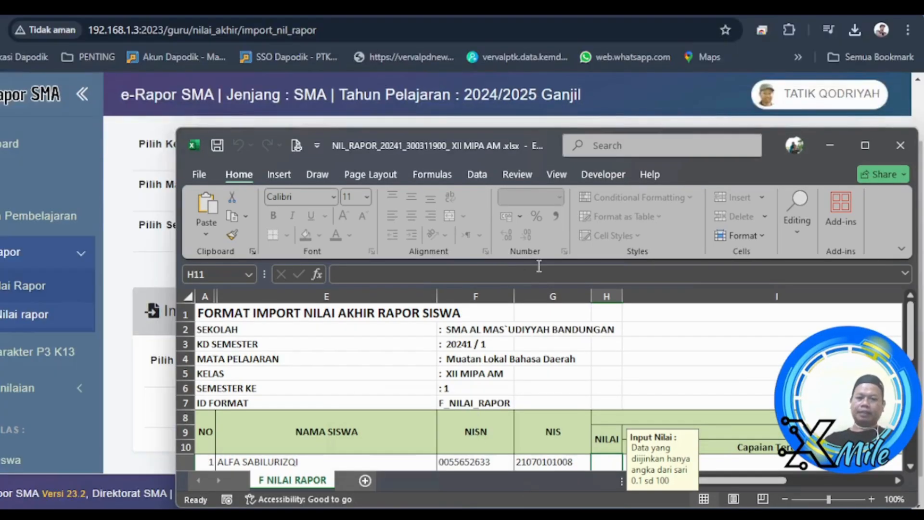
{"action": "left_click", "coordinate": [864, 146]}
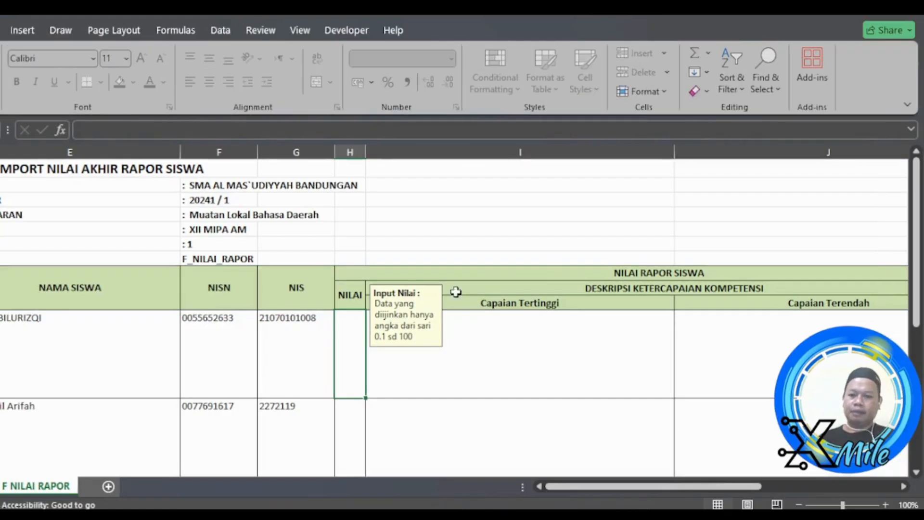
Step: Examine the import template's student rows and its grade, Capaian Tertinggi and Capaian Terendah columns
{"action": "scroll", "coordinate": [305, 306], "scroll_direction": "down", "scroll_amount": 3}
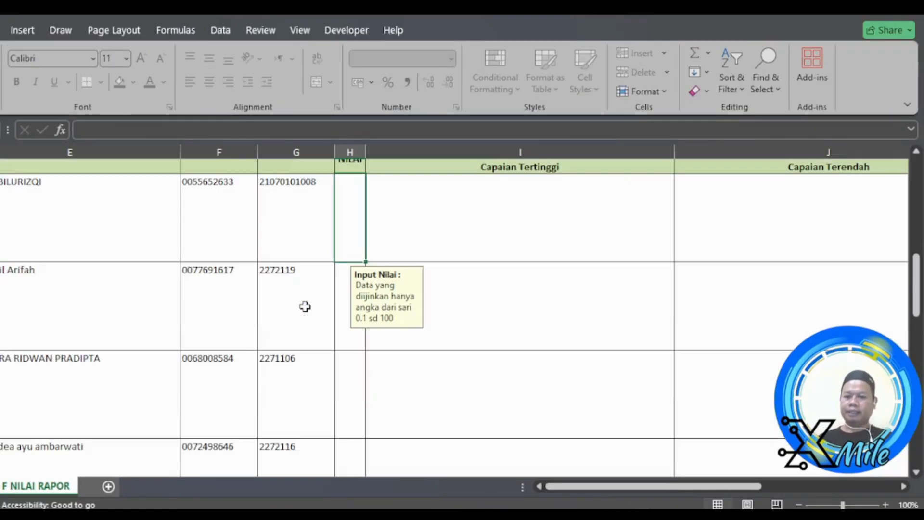
{"action": "scroll", "coordinate": [305, 306], "scroll_direction": "down", "scroll_amount": 6}
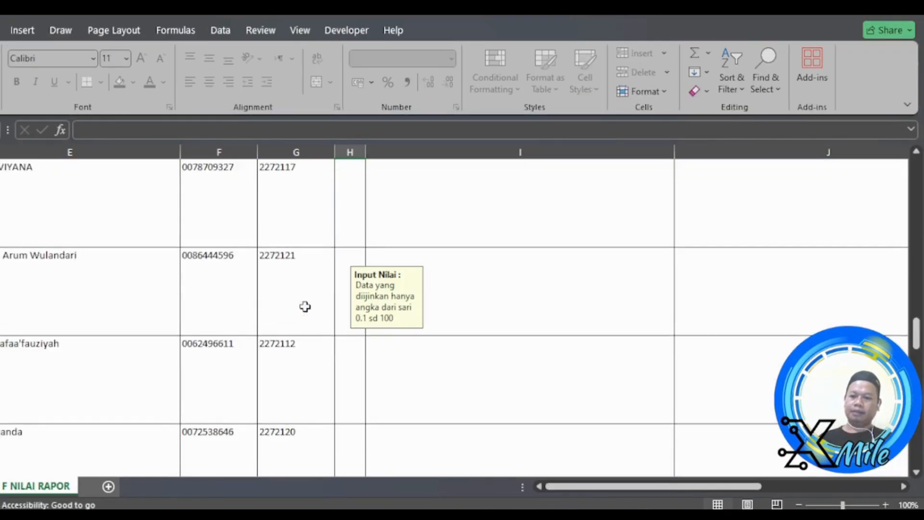
{"action": "scroll", "coordinate": [304, 306], "scroll_direction": "up", "scroll_amount": 10}
{"action": "scroll", "coordinate": [304, 306], "scroll_direction": "down", "scroll_amount": 6}
{"action": "scroll", "coordinate": [305, 306], "scroll_direction": "up", "scroll_amount": 5}
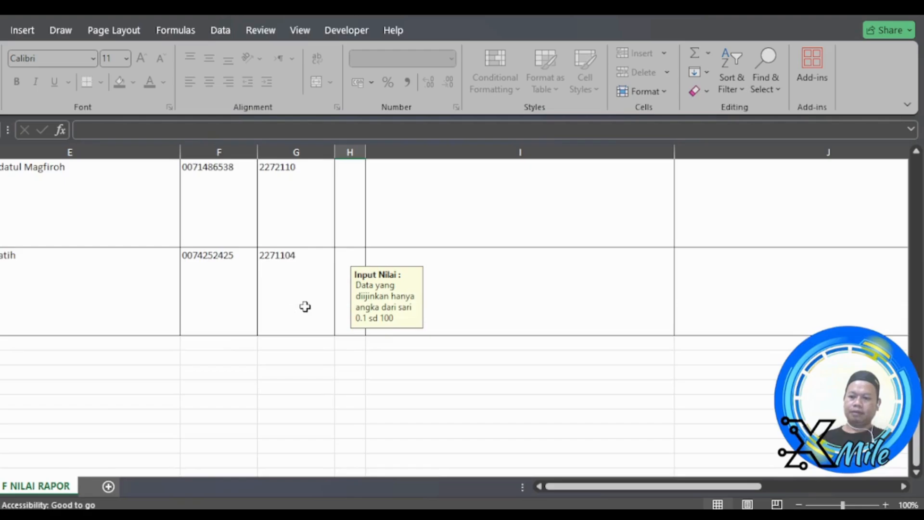
{"action": "scroll", "coordinate": [305, 307], "scroll_direction": "up", "scroll_amount": 5}
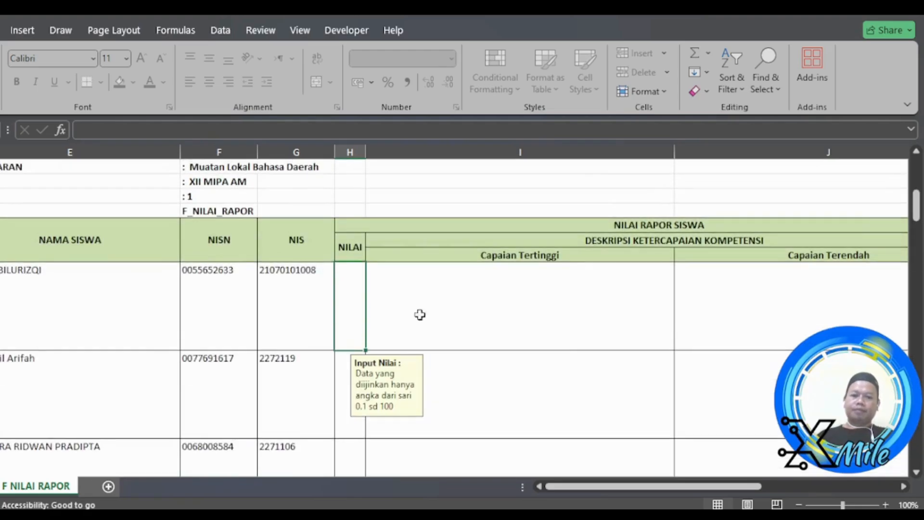
{"action": "left_click", "coordinate": [510, 310]}
{"action": "left_click", "coordinate": [715, 303]}
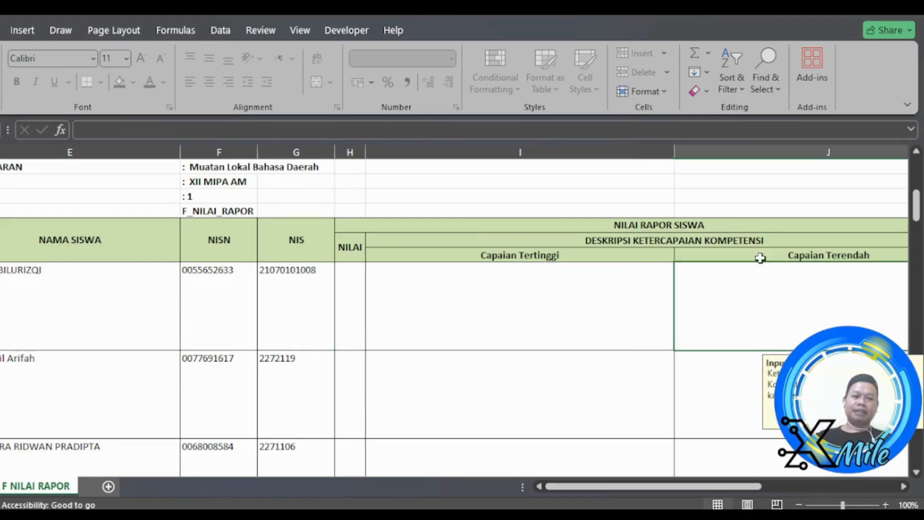
Step: Switch to e-Rapor SMA in the browser and display the final grade input table for XII MIPA AM, Muatan Lokal Bahasa Daerah, Semester 1
{"action": "mouse_move", "coordinate": [629, 517]}
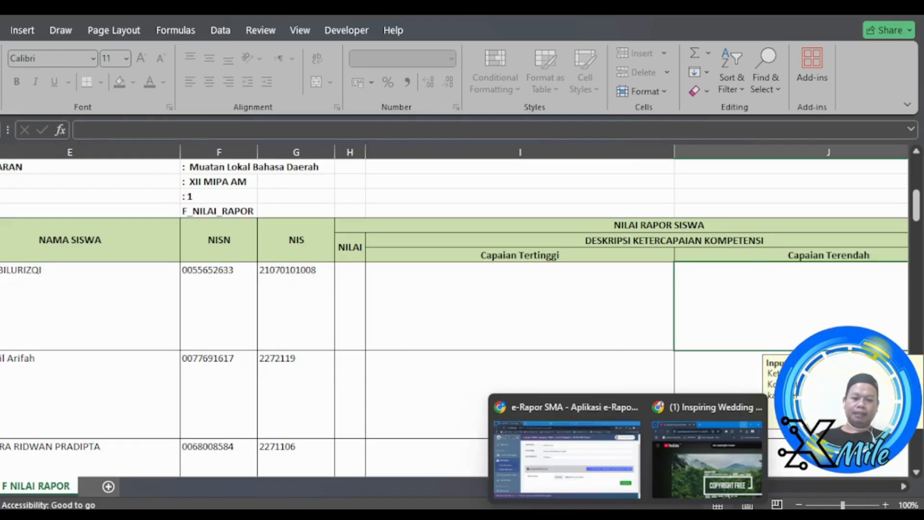
{"action": "left_click", "coordinate": [567, 457]}
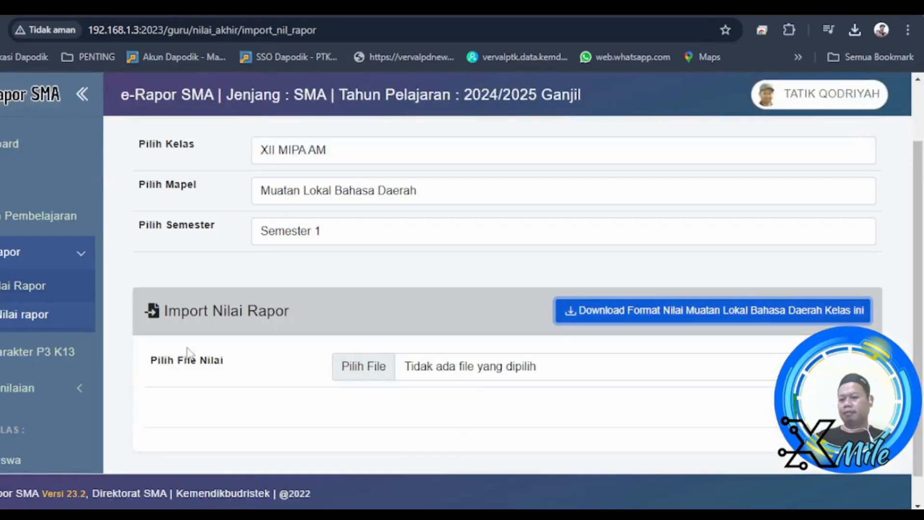
{"action": "left_click", "coordinate": [32, 285]}
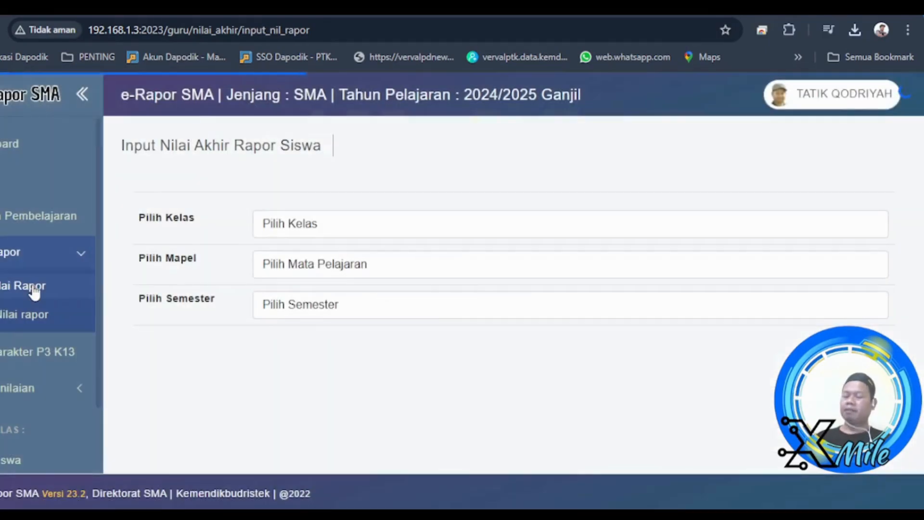
{"action": "left_click", "coordinate": [316, 224]}
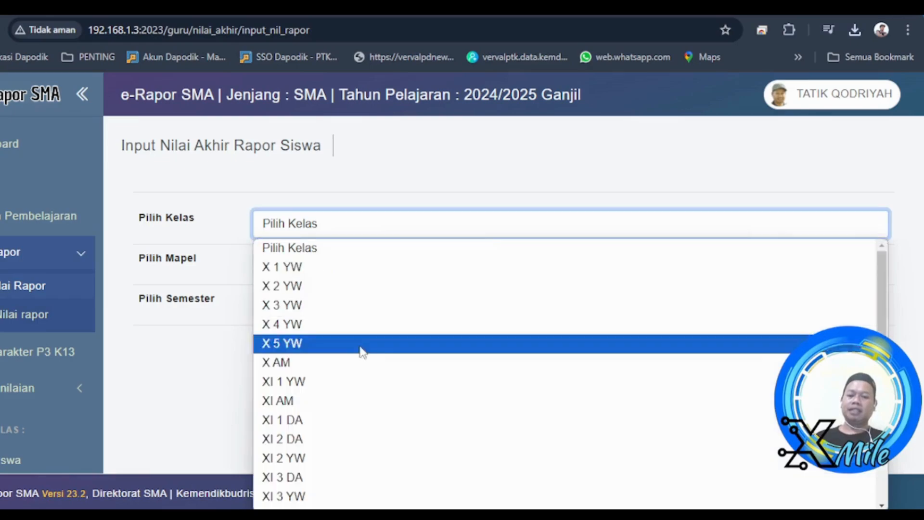
{"action": "scroll", "coordinate": [362, 429], "scroll_direction": "down", "scroll_amount": 4}
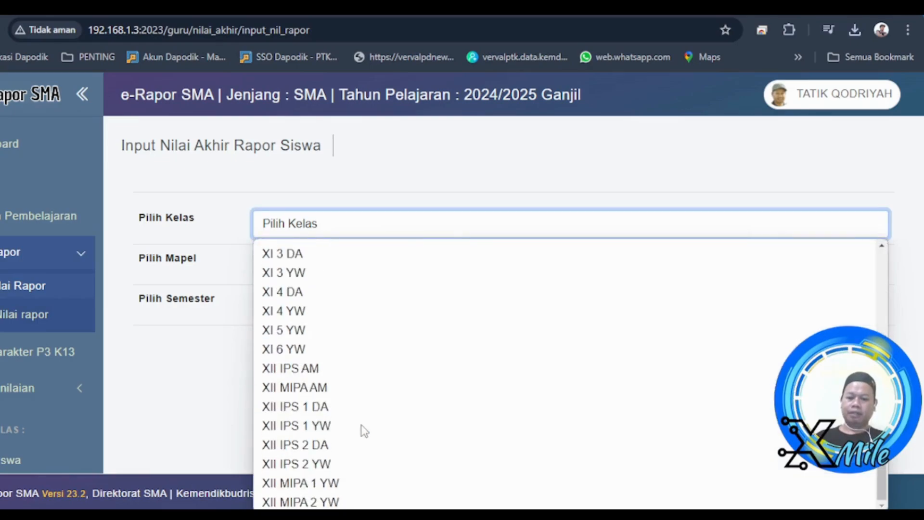
{"action": "left_click", "coordinate": [324, 388]}
{"action": "left_click", "coordinate": [306, 264]}
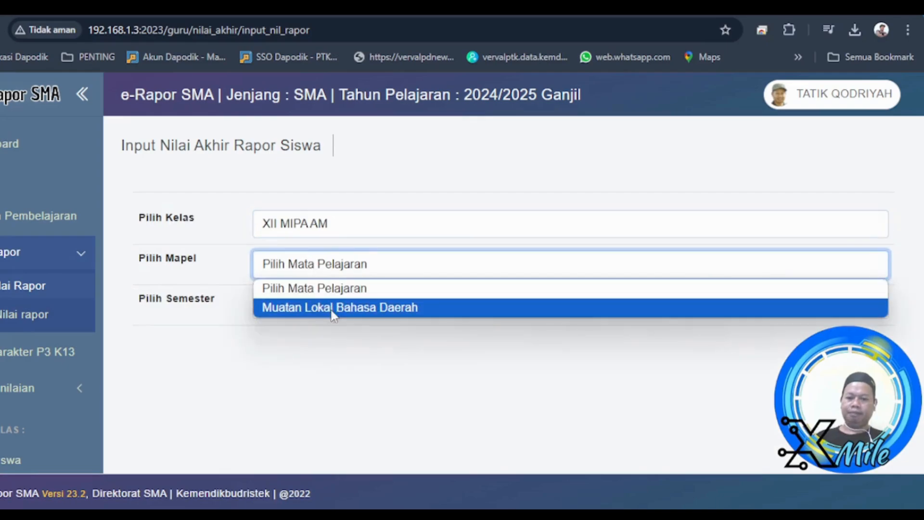
{"action": "left_click", "coordinate": [342, 308]}
{"action": "left_click", "coordinate": [326, 308]}
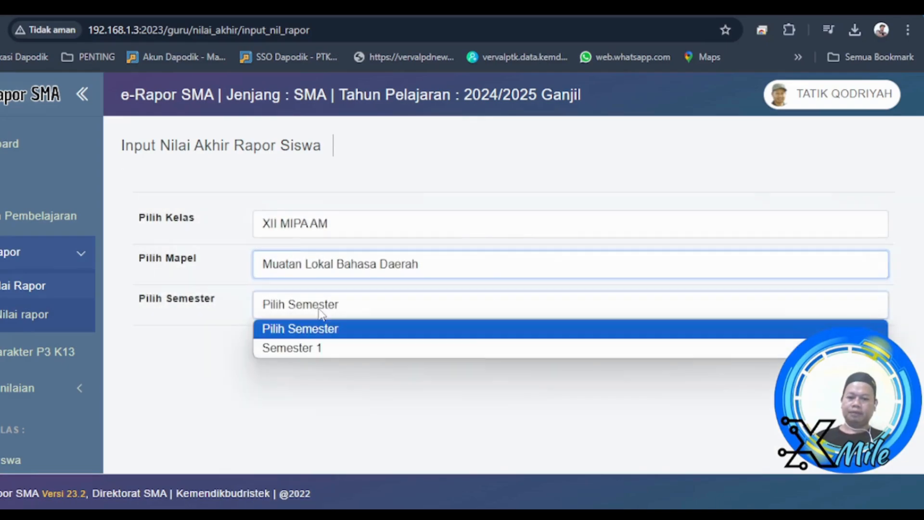
{"action": "left_click", "coordinate": [320, 348]}
{"action": "scroll", "coordinate": [321, 344], "scroll_direction": "down", "scroll_amount": 3}
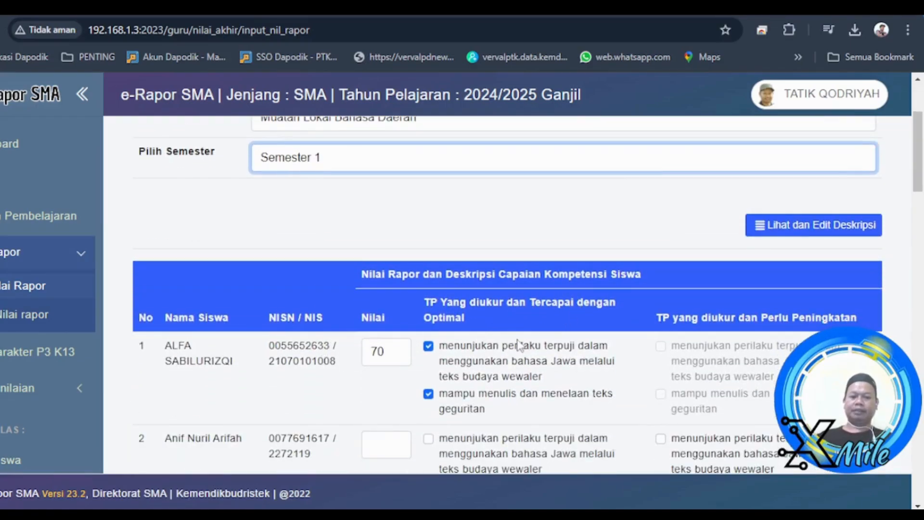
{"action": "scroll", "coordinate": [520, 346], "scroll_direction": "down", "scroll_amount": 2}
{"action": "scroll", "coordinate": [533, 314], "scroll_direction": "down", "scroll_amount": 1}
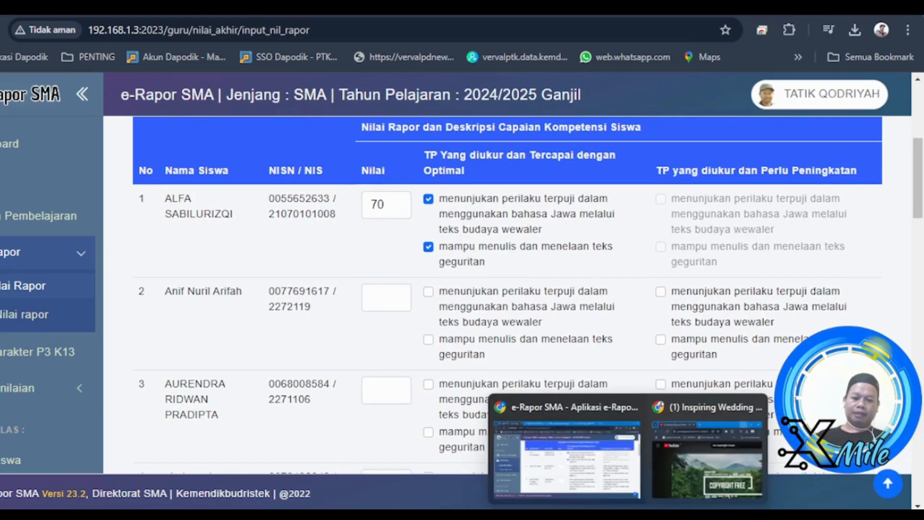
Step: Switch back to the Excel grade template and check the first student's Capaian Tertinggi and Capaian Terendah cells
{"action": "mouse_move", "coordinate": [434, 516]}
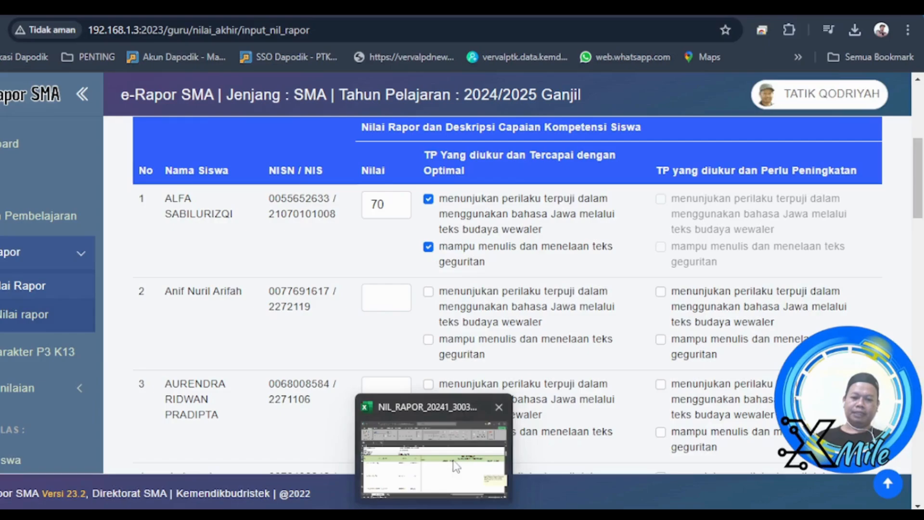
{"action": "left_click", "coordinate": [434, 458]}
{"action": "left_click", "coordinate": [445, 310]}
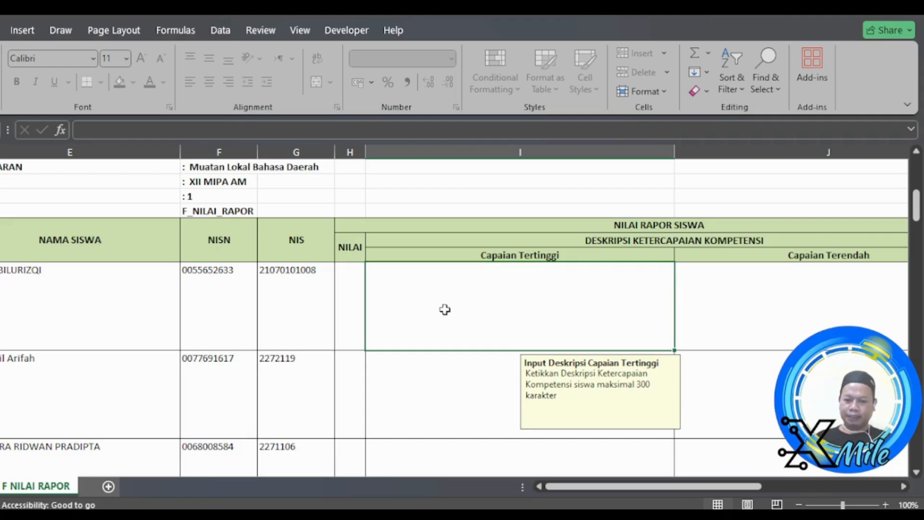
{"action": "left_click", "coordinate": [766, 291]}
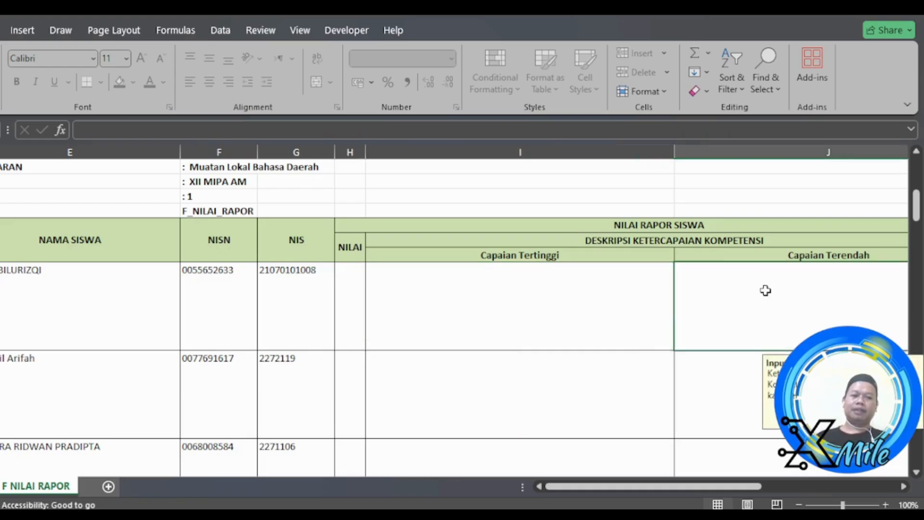
{"action": "left_click", "coordinate": [553, 312]}
{"action": "left_click", "coordinate": [701, 295]}
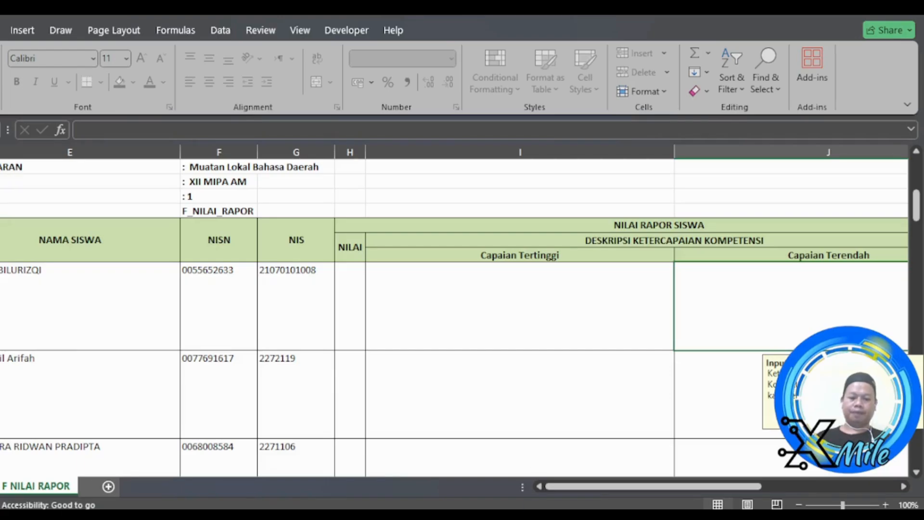
Step: Select the first student's first optimally achieved objective text in e-Rapor, then select that student's Capaian Tertinggi cell in the Excel template
{"action": "left_click", "coordinate": [525, 518]}
{"action": "left_click", "coordinate": [519, 473]}
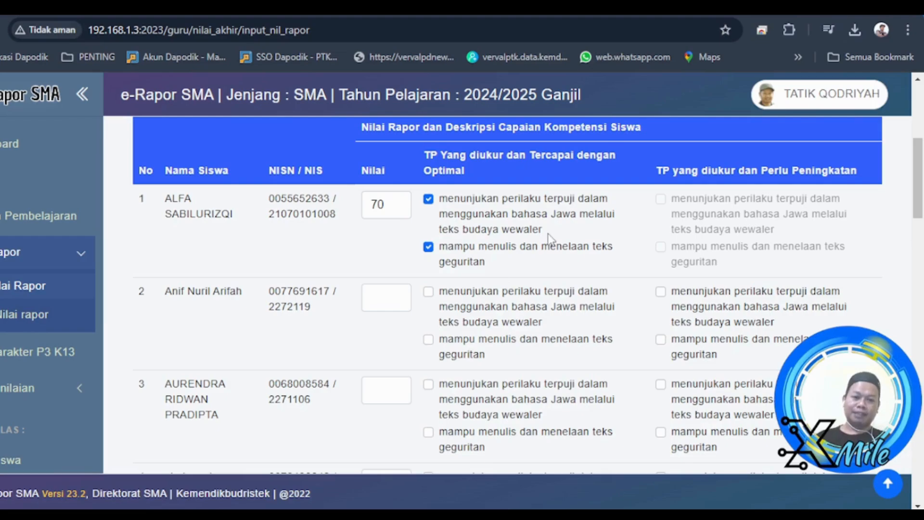
{"action": "left_click_drag", "start_coordinate": [543, 232], "coordinate": [439, 212]}
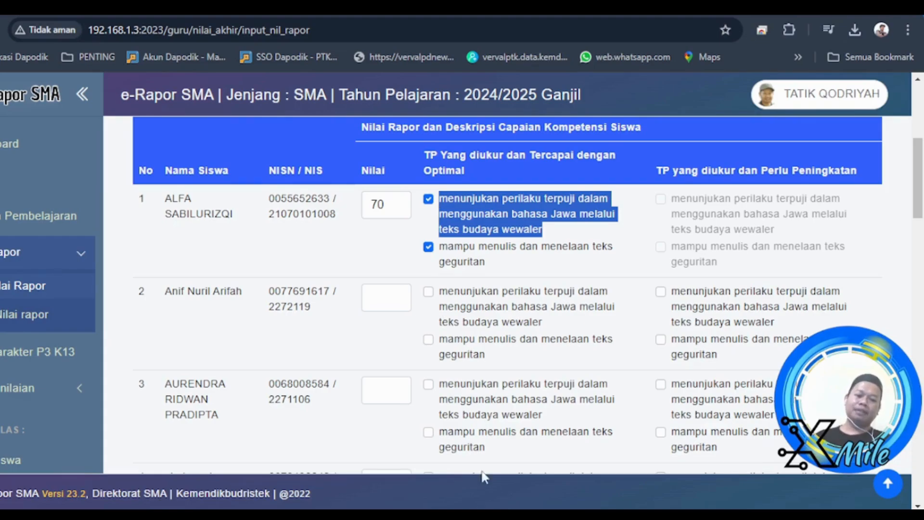
{"action": "key", "text": "alt+Tab"}
{"action": "left_click", "coordinate": [483, 295]}
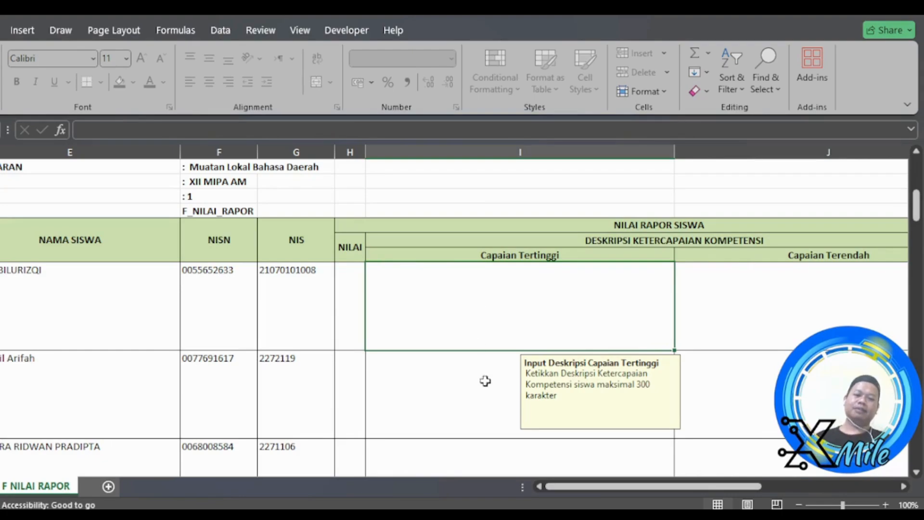
Step: Compare the grade workbook's highest and lowest achievement description columns with the learning-objective checkboxes on the e-Rapor input page
{"action": "left_click", "coordinate": [761, 302]}
{"action": "left_click", "coordinate": [534, 326]}
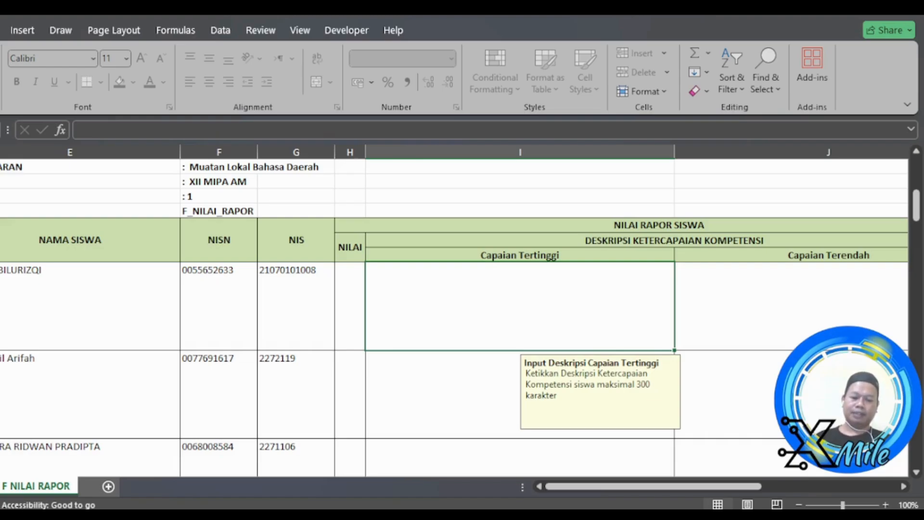
{"action": "left_click", "coordinate": [555, 474]}
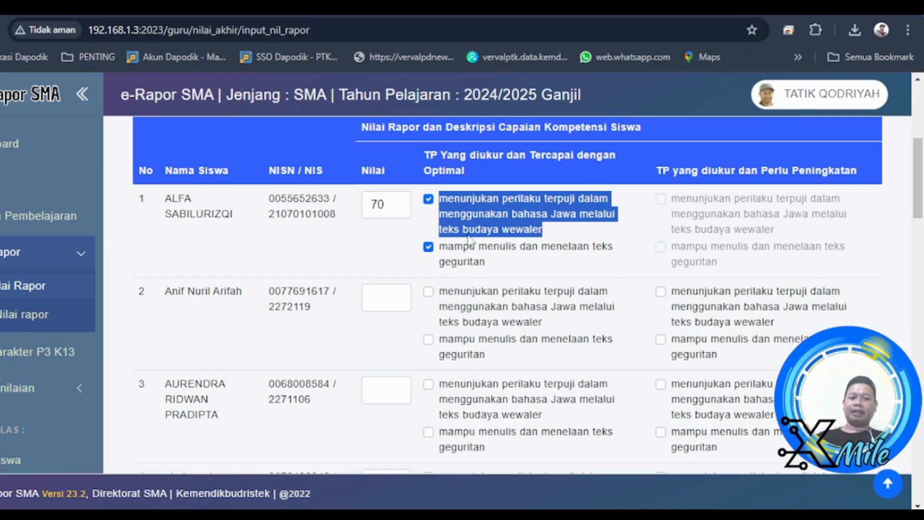
{"action": "left_click", "coordinate": [507, 257]}
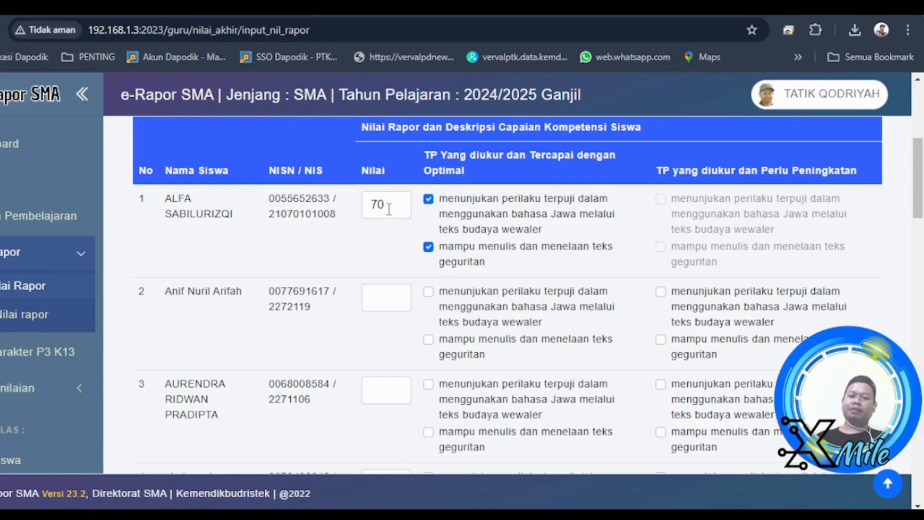
{"action": "mouse_move", "coordinate": [434, 516]}
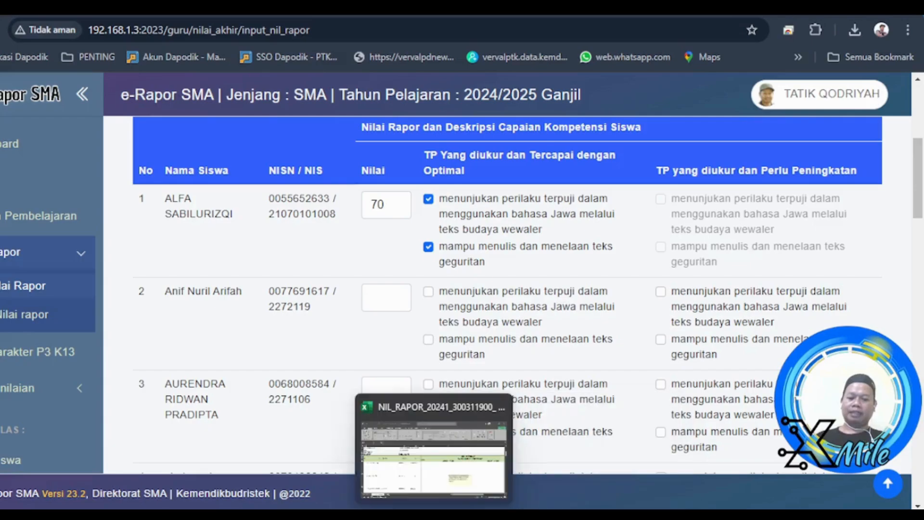
{"action": "left_click", "coordinate": [433, 458]}
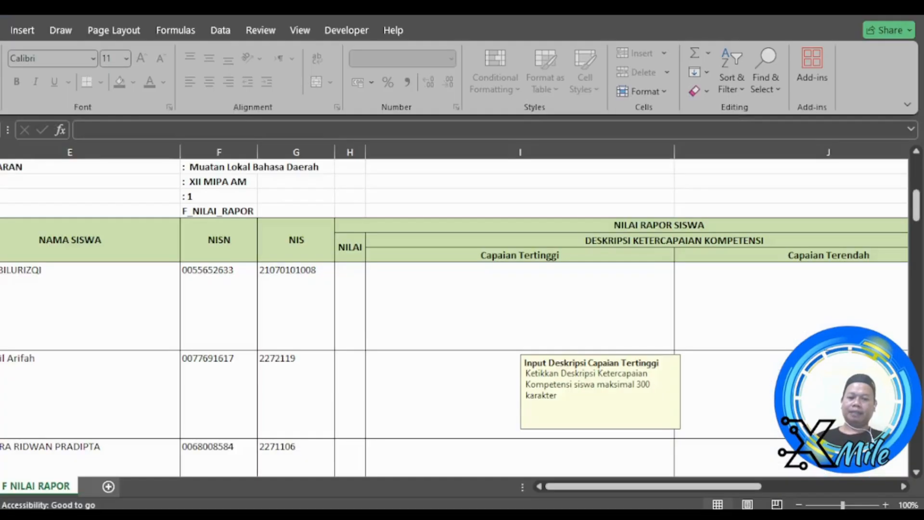
Step: Enter 80 as the NILAI grade of the first student and 75 for the second student
{"action": "left_click", "coordinate": [346, 299]}
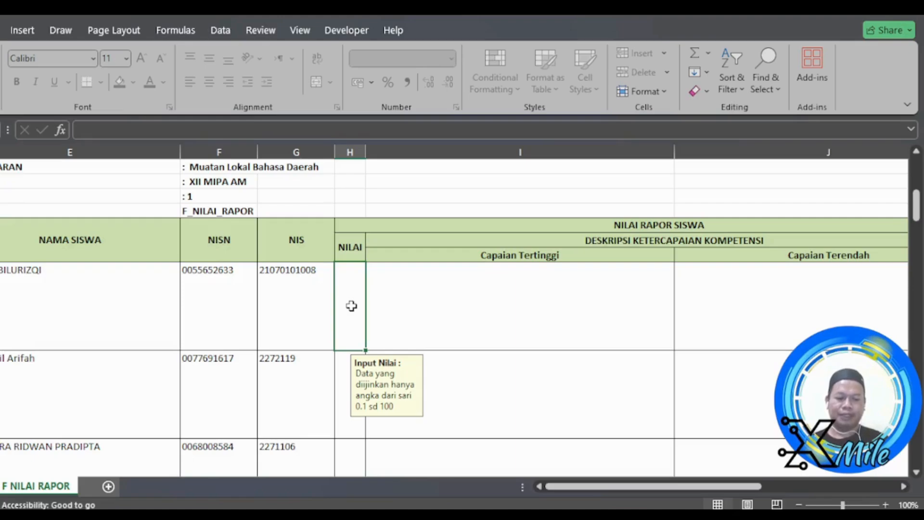
{"action": "type", "text": "80"}
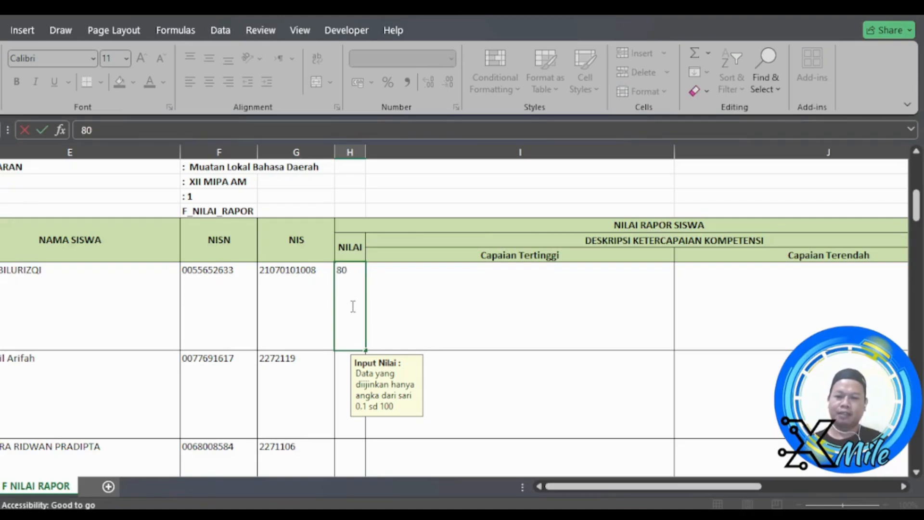
{"action": "left_click", "coordinate": [345, 383]}
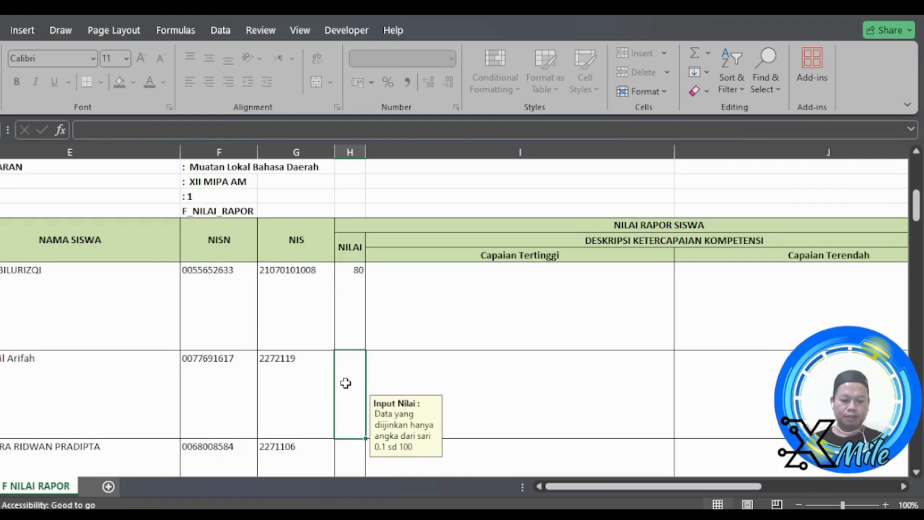
{"action": "type", "text": "75"}
{"action": "left_click", "coordinate": [383, 309]}
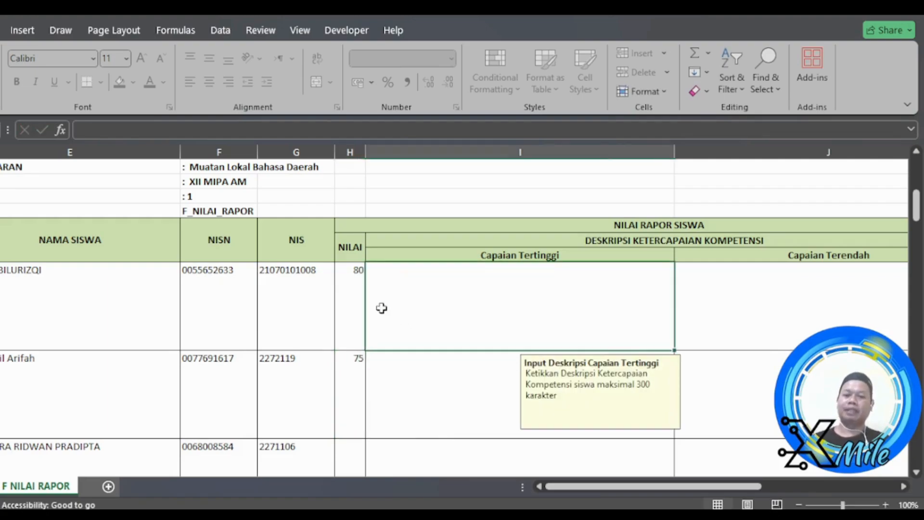
{"action": "left_click", "coordinate": [352, 285]}
{"action": "left_click", "coordinate": [466, 320]}
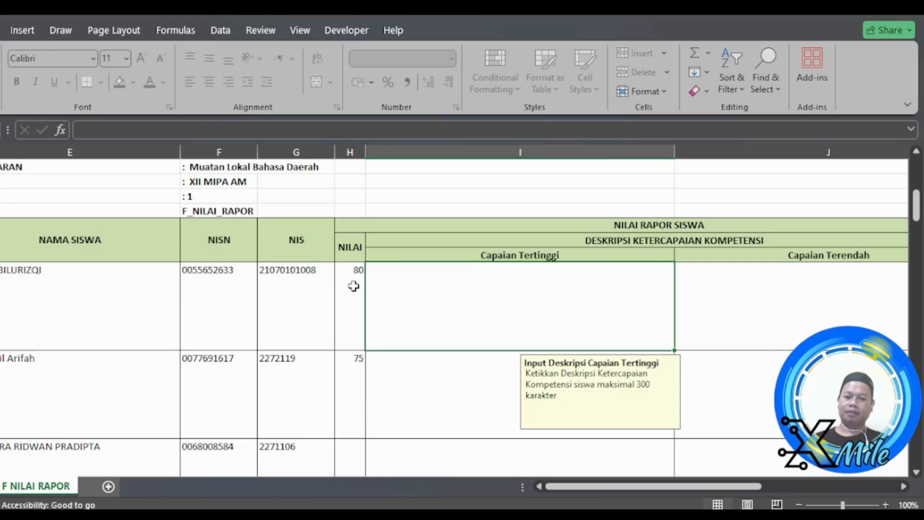
Step: Fill the first two NILAI grades down to the last student as copied cells instead of a series
{"action": "left_click_drag", "start_coordinate": [353, 285], "coordinate": [347, 361]}
{"action": "scroll", "coordinate": [375, 367], "scroll_direction": "down", "scroll_amount": 3}
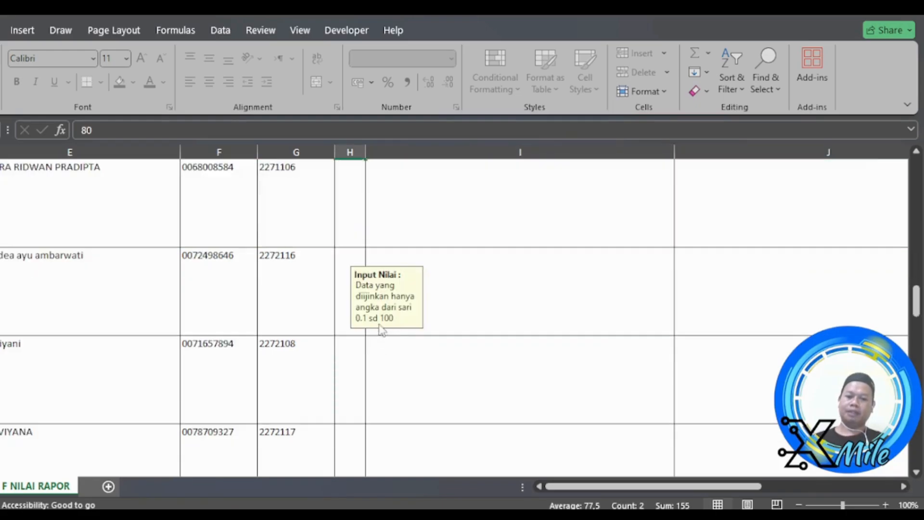
{"action": "scroll", "coordinate": [381, 326], "scroll_direction": "up", "scroll_amount": 2}
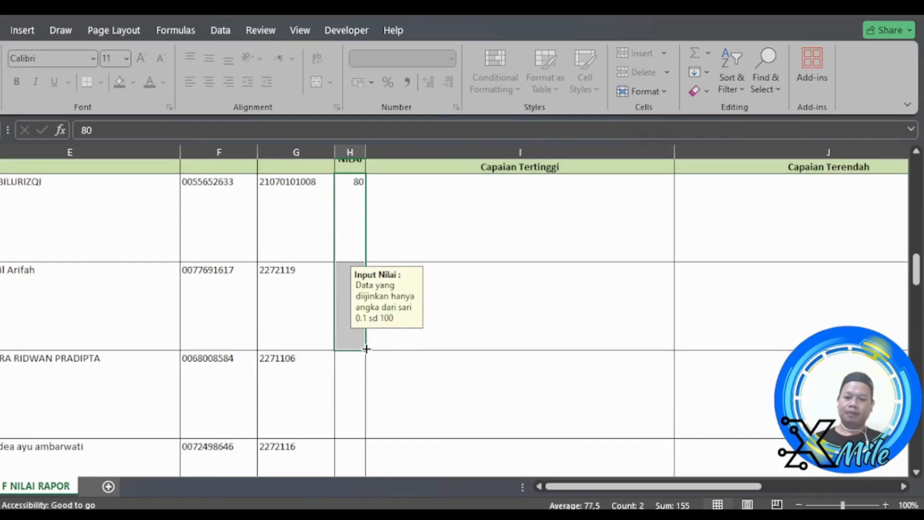
{"action": "left_click_drag", "start_coordinate": [366, 349], "coordinate": [369, 414]}
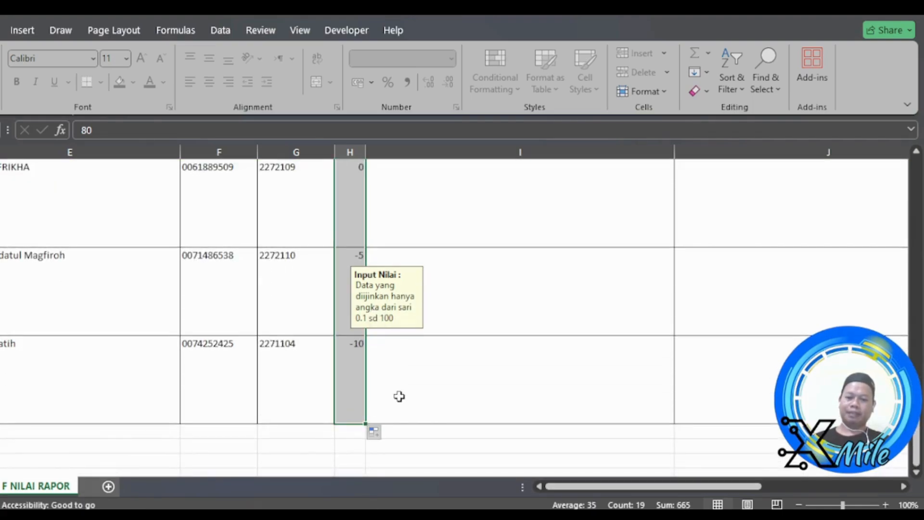
{"action": "scroll", "coordinate": [400, 396], "scroll_direction": "up", "scroll_amount": 7}
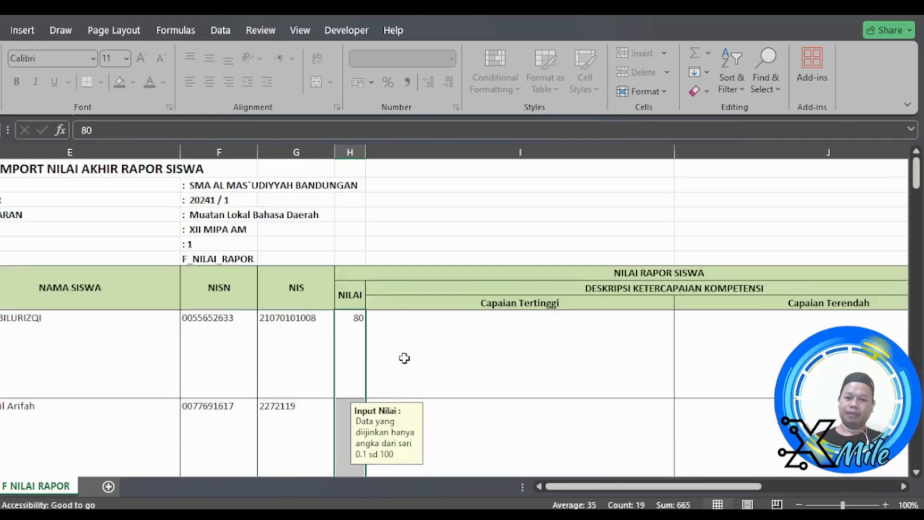
{"action": "scroll", "coordinate": [423, 284], "scroll_direction": "down", "scroll_amount": 5}
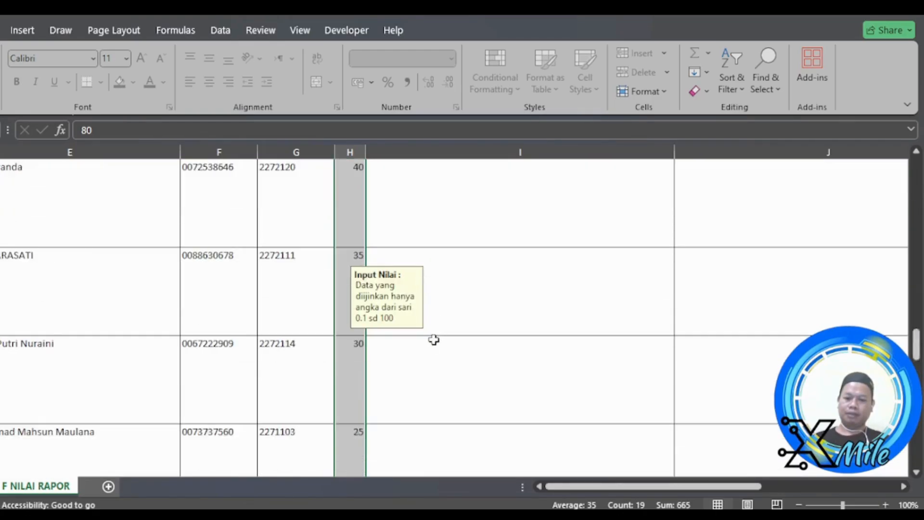
{"action": "scroll", "coordinate": [437, 338], "scroll_direction": "down", "scroll_amount": 3}
{"action": "scroll", "coordinate": [376, 207], "scroll_direction": "up", "scroll_amount": 2}
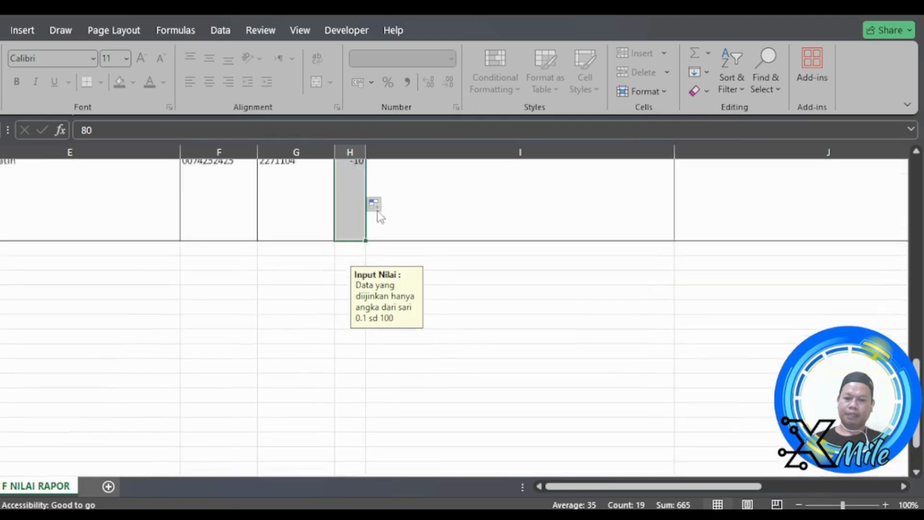
{"action": "left_click", "coordinate": [375, 204]}
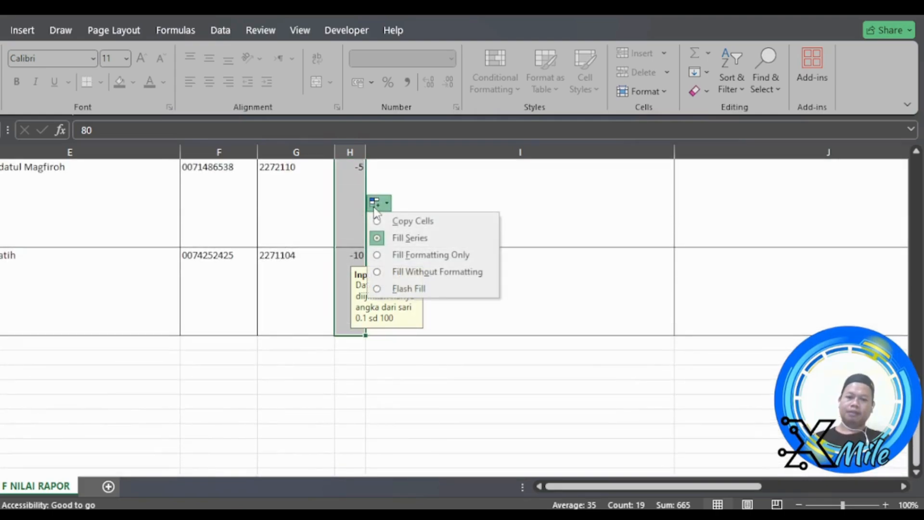
{"action": "left_click", "coordinate": [400, 221]}
Step: Review the filled grades of the students down the NILAI column
{"action": "scroll", "coordinate": [407, 218], "scroll_direction": "up", "scroll_amount": 4}
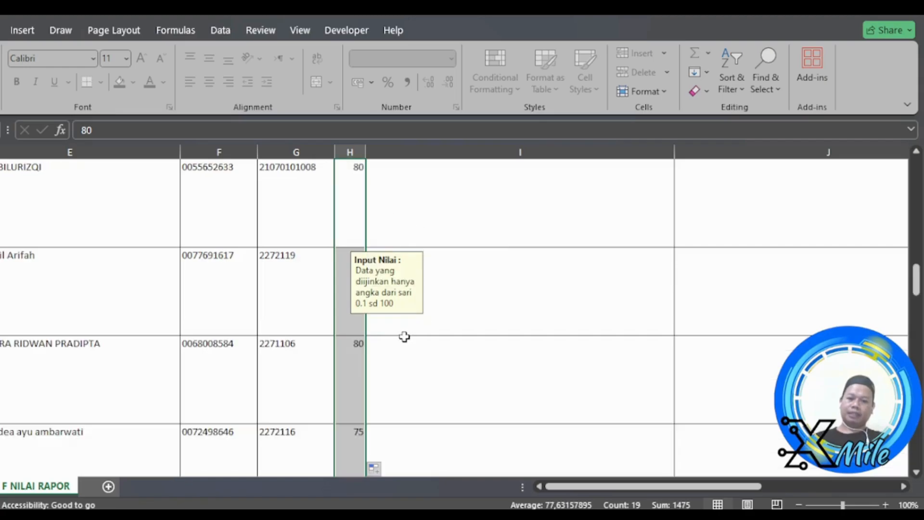
{"action": "scroll", "coordinate": [406, 340], "scroll_direction": "down", "scroll_amount": 1}
{"action": "left_click", "coordinate": [500, 313]}
{"action": "scroll", "coordinate": [458, 319], "scroll_direction": "up", "scroll_amount": 3}
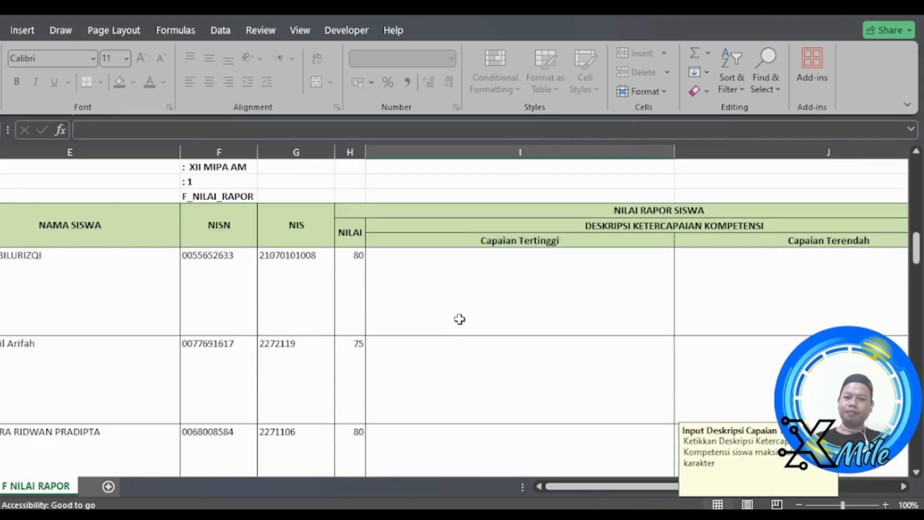
{"action": "left_click", "coordinate": [351, 284]}
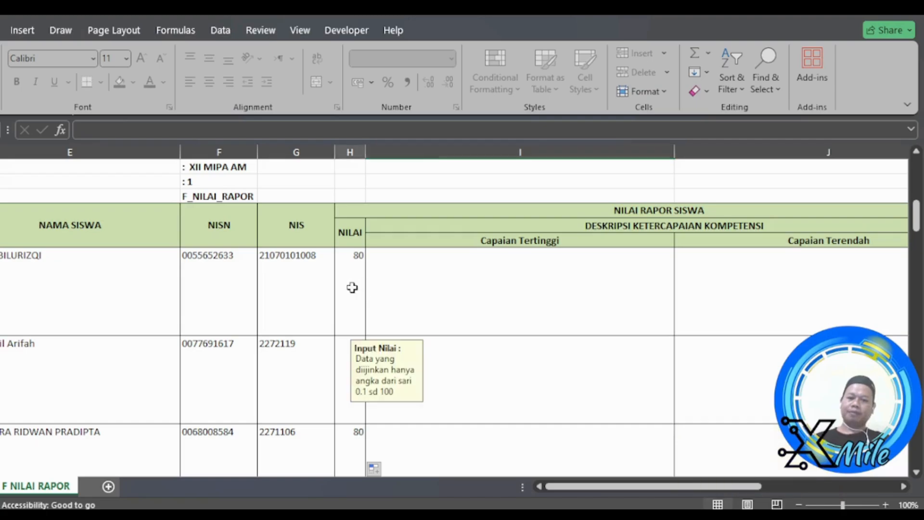
{"action": "left_click", "coordinate": [346, 413]}
{"action": "scroll", "coordinate": [386, 340], "scroll_direction": "down", "scroll_amount": 2}
{"action": "scroll", "coordinate": [387, 330], "scroll_direction": "up", "scroll_amount": 4}
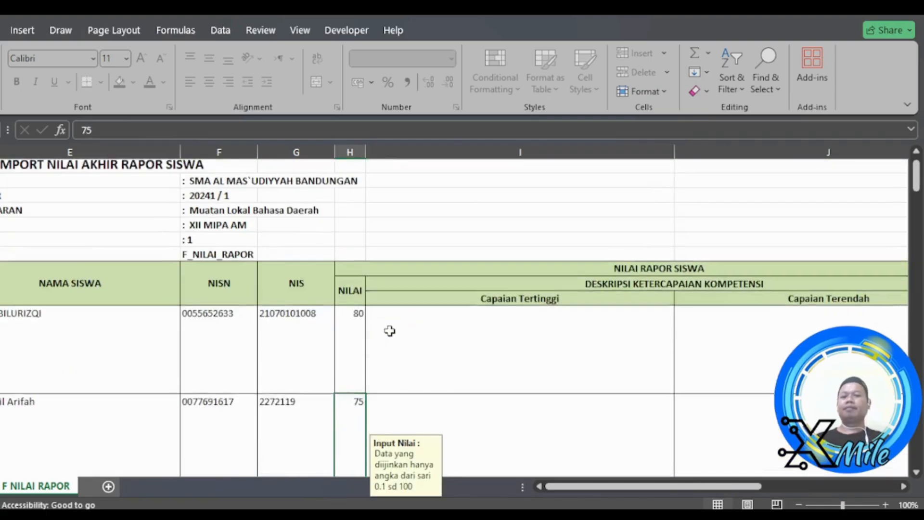
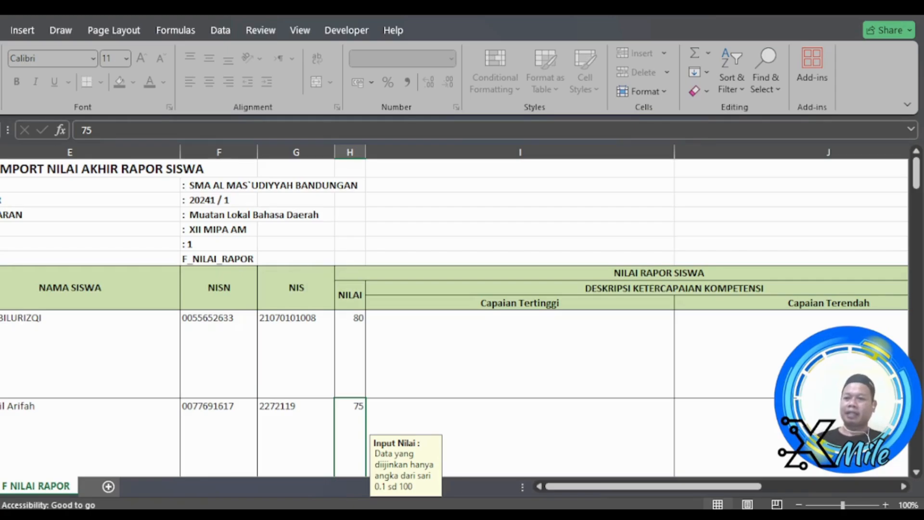
Step: Save the grade workbook and close it, returning to the e-Rapor page in the browser
{"action": "key", "text": "alt+f"}
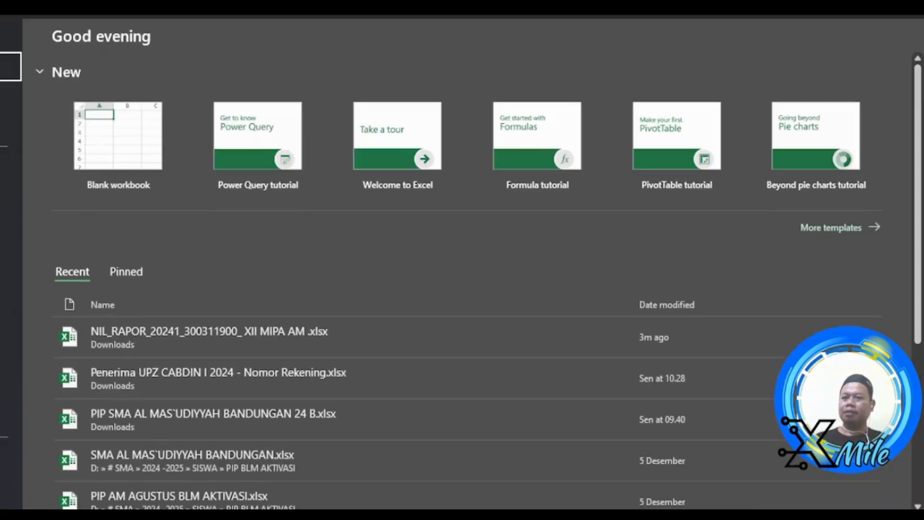
{"action": "key", "text": "a"}
{"action": "left_click", "coordinate": [141, 225]}
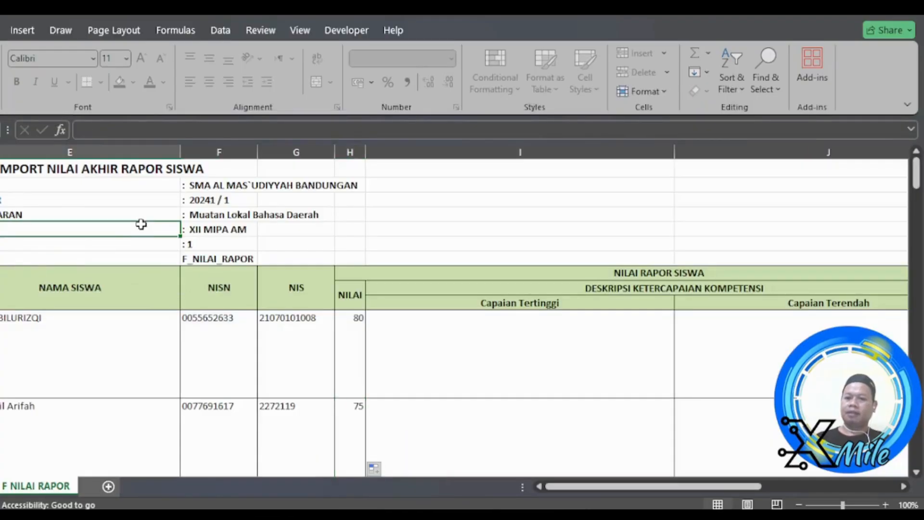
{"action": "left_click", "coordinate": [493, 210]}
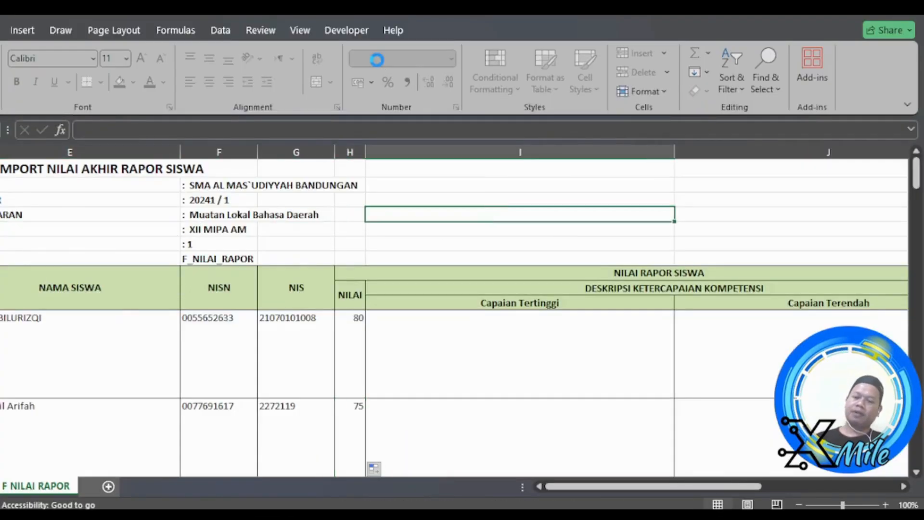
{"action": "key", "text": "alt+f"}
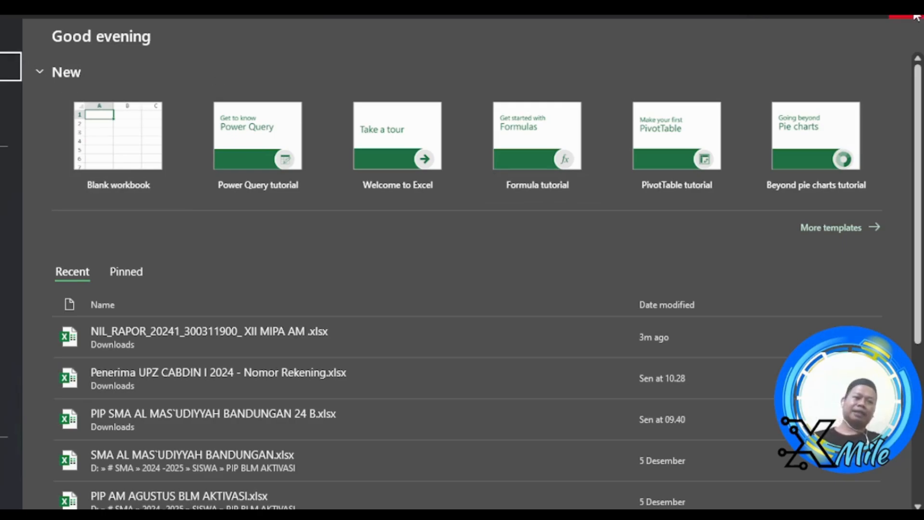
{"action": "left_click", "coordinate": [894, 17]}
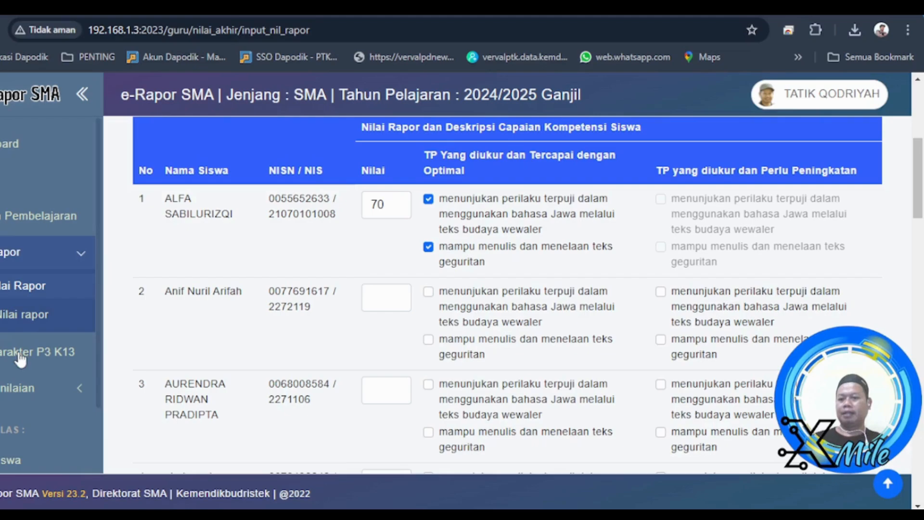
Step: On the report grade import page, choose class XII MIPA AM, subject Muatan Lokal Bahasa Daerah and Semester 1
{"action": "left_click", "coordinate": [29, 314]}
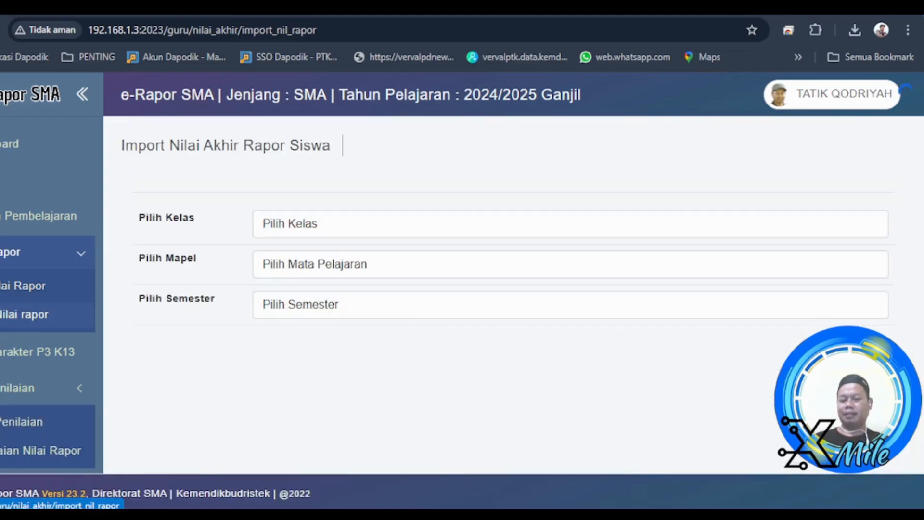
{"action": "left_click", "coordinate": [331, 227]}
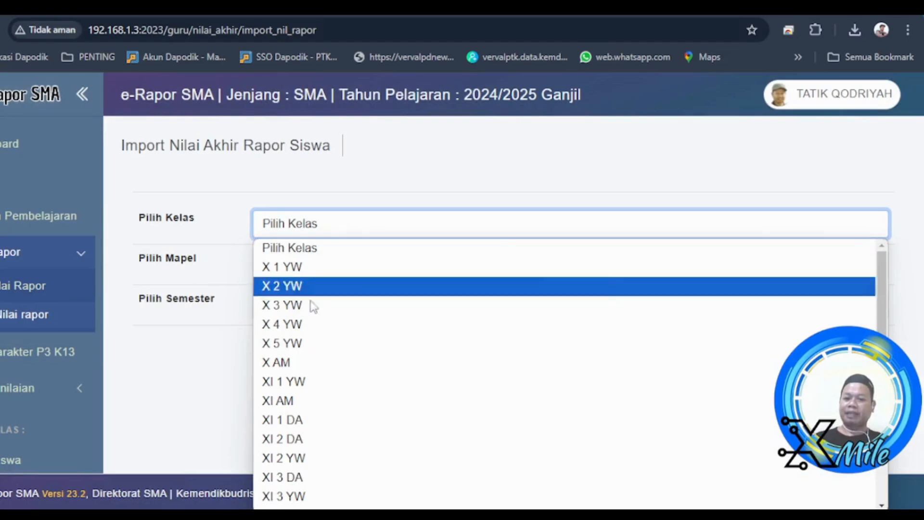
{"action": "scroll", "coordinate": [326, 324], "scroll_direction": "down", "scroll_amount": 4}
{"action": "left_click", "coordinate": [335, 390]}
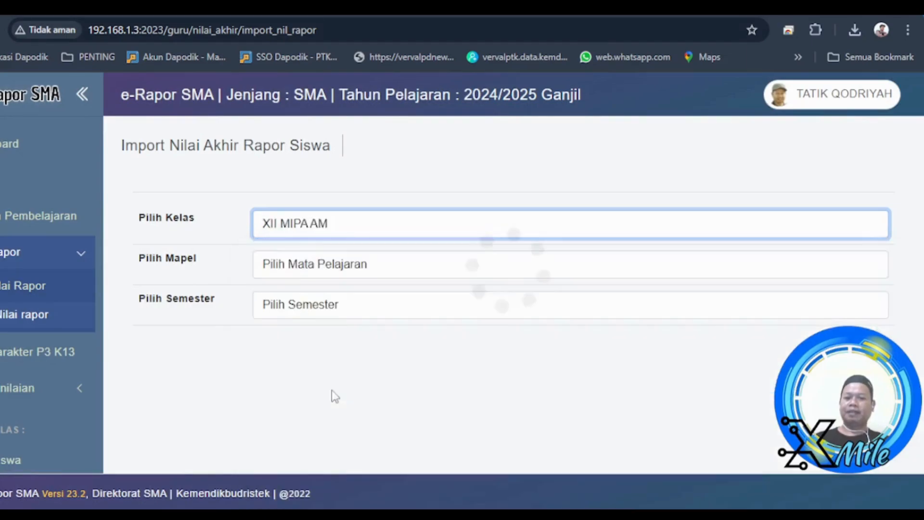
{"action": "left_click", "coordinate": [332, 272]}
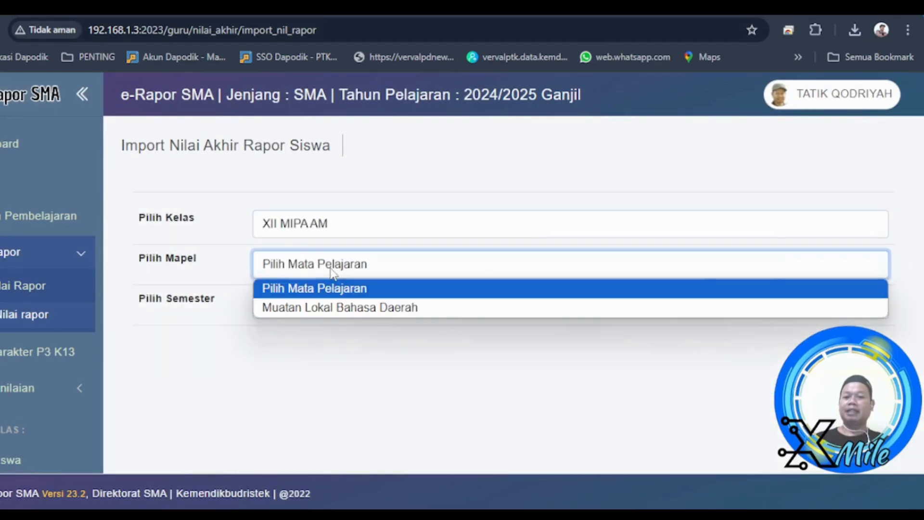
{"action": "left_click", "coordinate": [333, 308]}
{"action": "left_click", "coordinate": [328, 305]}
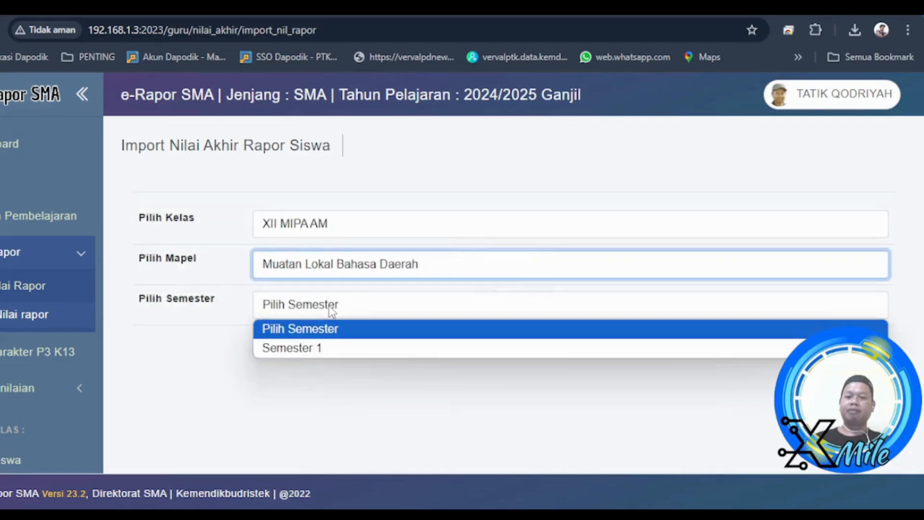
{"action": "left_click", "coordinate": [314, 345]}
Step: Import the grade file "NIL_RAPOR_20241_300311900_ XII MIPA AM .xlsx" from the Downloads folder as the class's report grades
{"action": "scroll", "coordinate": [430, 404], "scroll_direction": "down", "scroll_amount": 2}
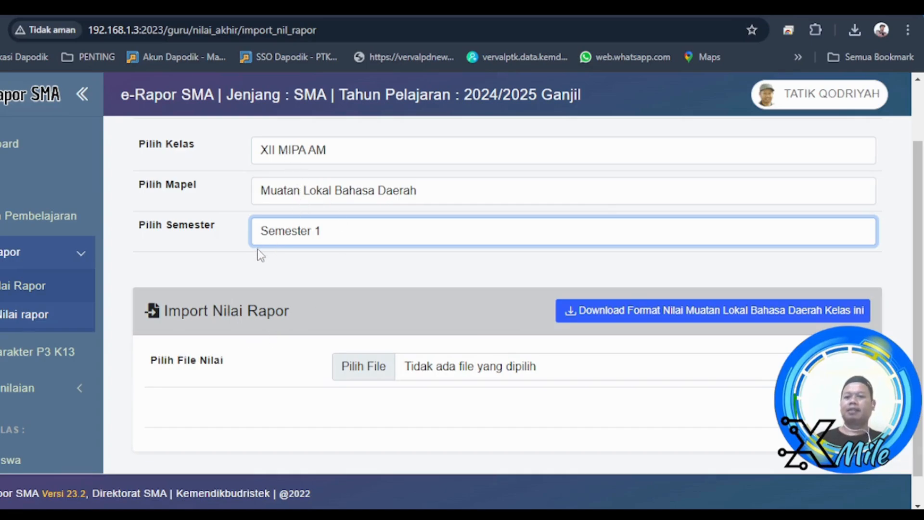
{"action": "left_click", "coordinate": [364, 367]}
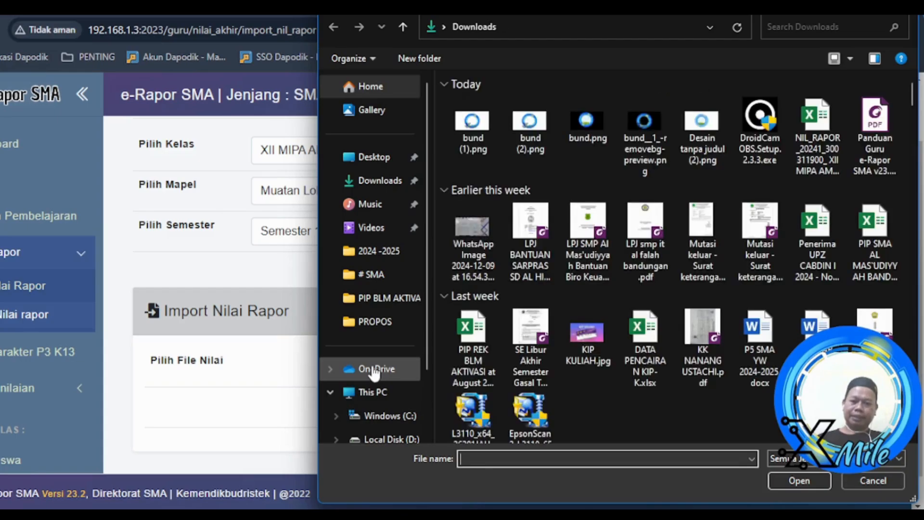
{"action": "left_click", "coordinate": [379, 187]}
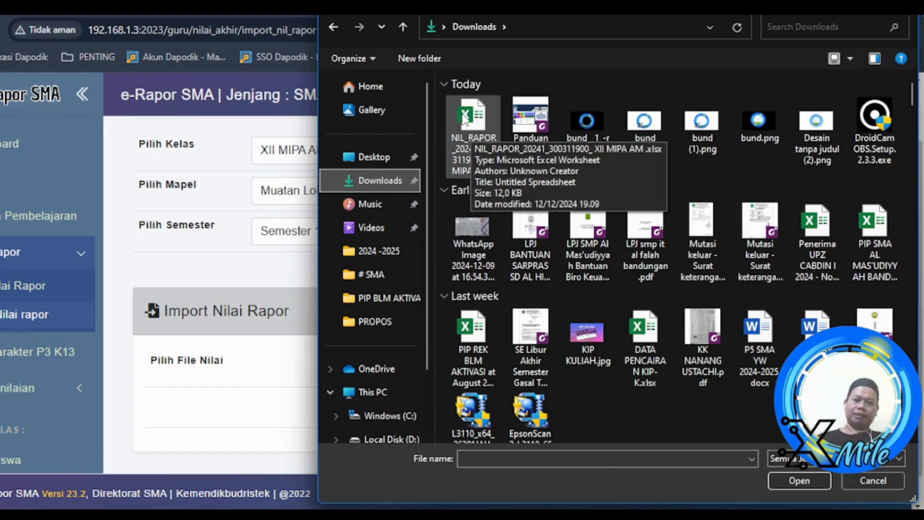
{"action": "left_click", "coordinate": [470, 131]}
{"action": "left_click", "coordinate": [799, 480]}
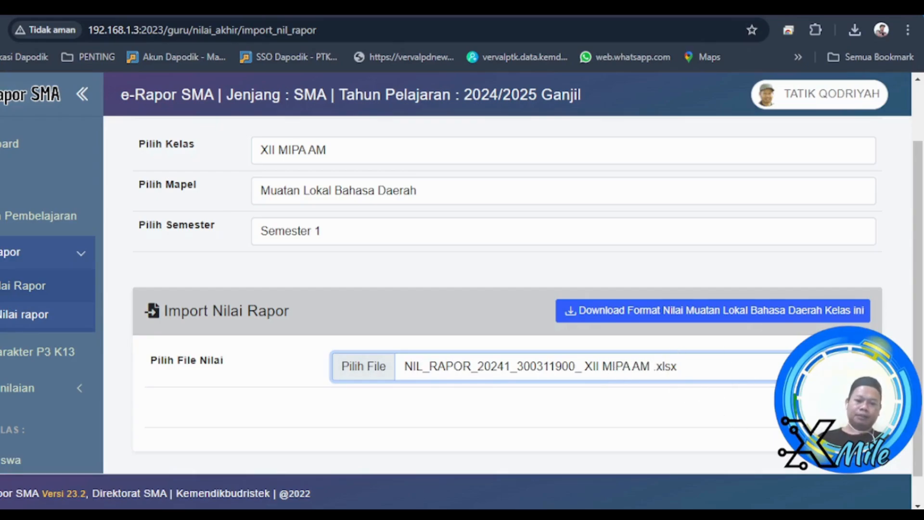
{"action": "left_click", "coordinate": [828, 408]}
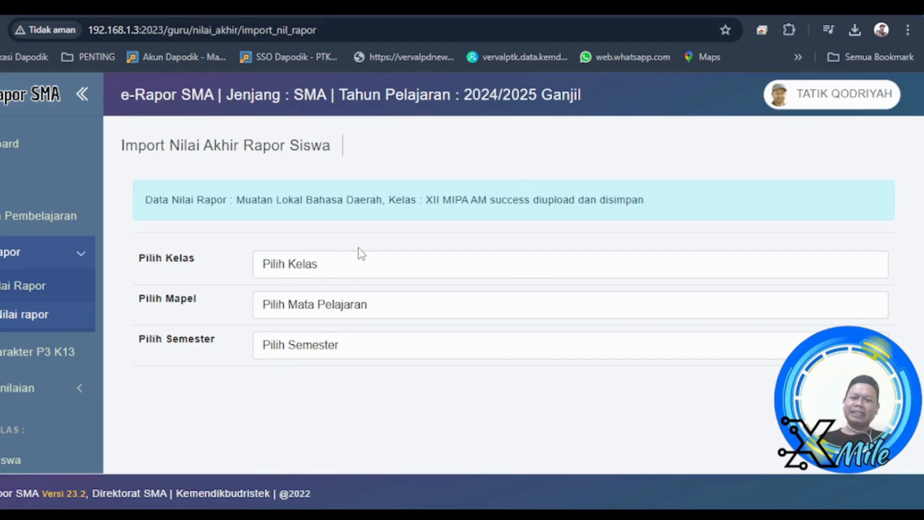
Step: Open the report grade input page and choose class XII MIPA AM, subject Muatan Lokal Bahasa Daerah and Semester 1
{"action": "left_click", "coordinate": [43, 289]}
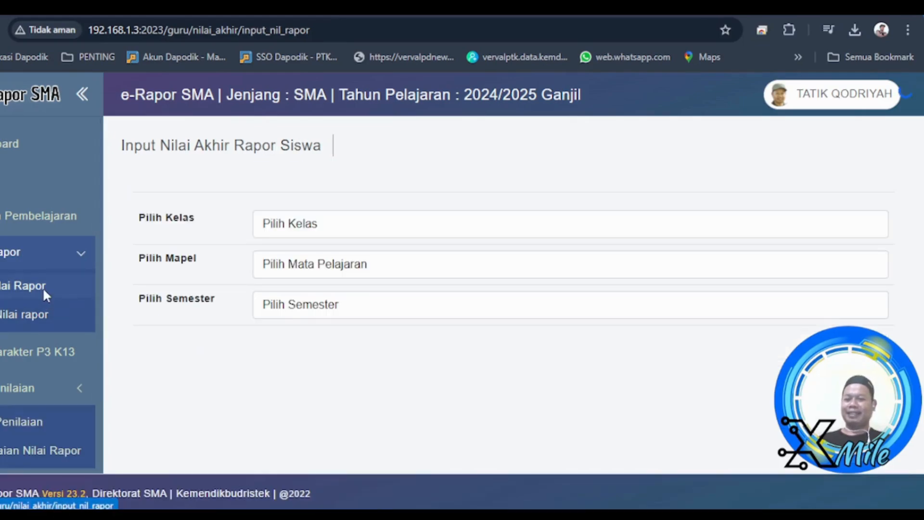
{"action": "left_click", "coordinate": [307, 224]}
{"action": "scroll", "coordinate": [336, 332], "scroll_direction": "down", "scroll_amount": 1}
{"action": "scroll", "coordinate": [336, 332], "scroll_direction": "down", "scroll_amount": 4}
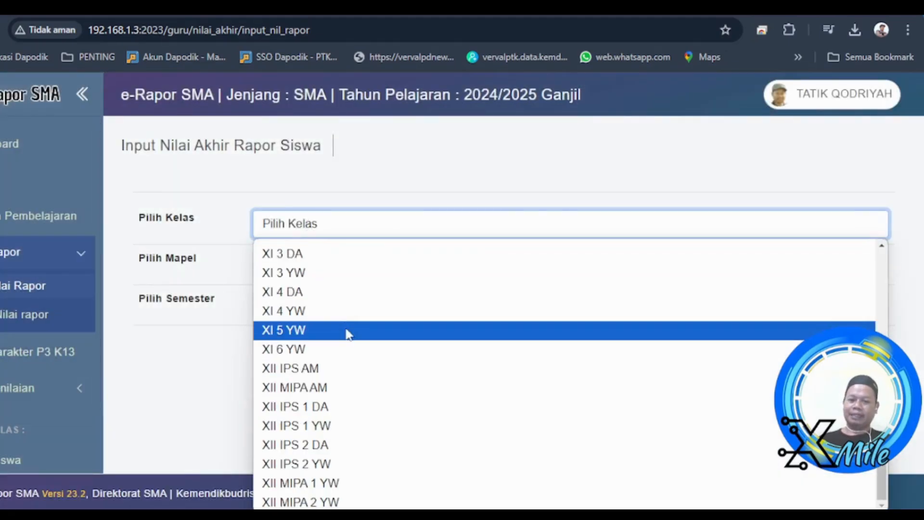
{"action": "left_click", "coordinate": [347, 386]}
{"action": "left_click", "coordinate": [300, 271]}
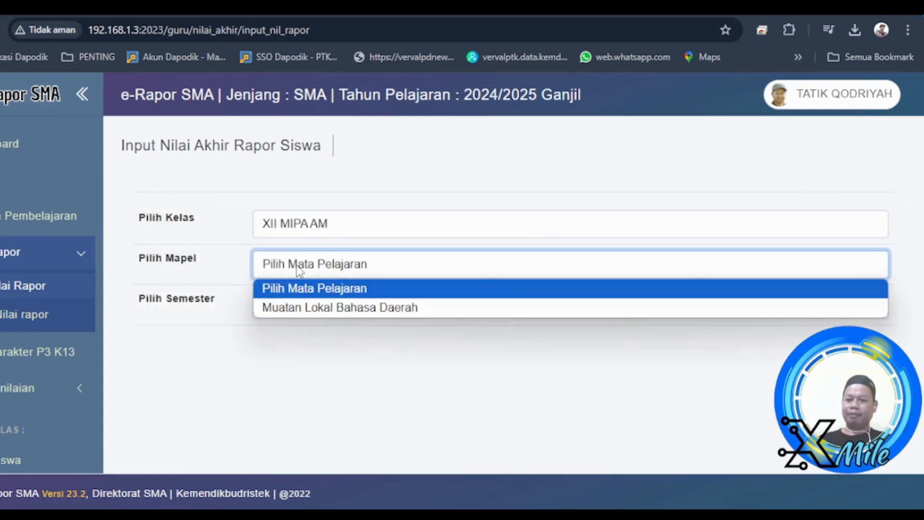
{"action": "left_click", "coordinate": [300, 310]}
{"action": "left_click", "coordinate": [299, 308]}
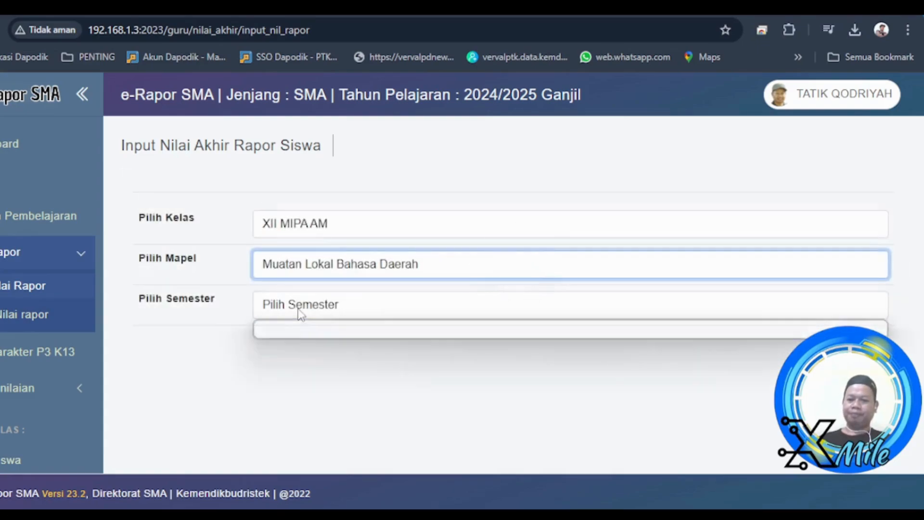
{"action": "left_click", "coordinate": [293, 337]}
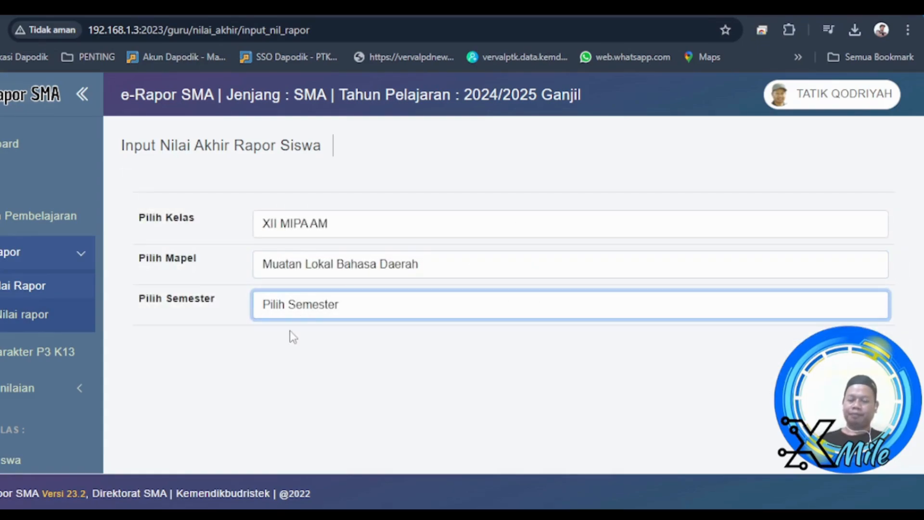
{"action": "left_click", "coordinate": [300, 306]}
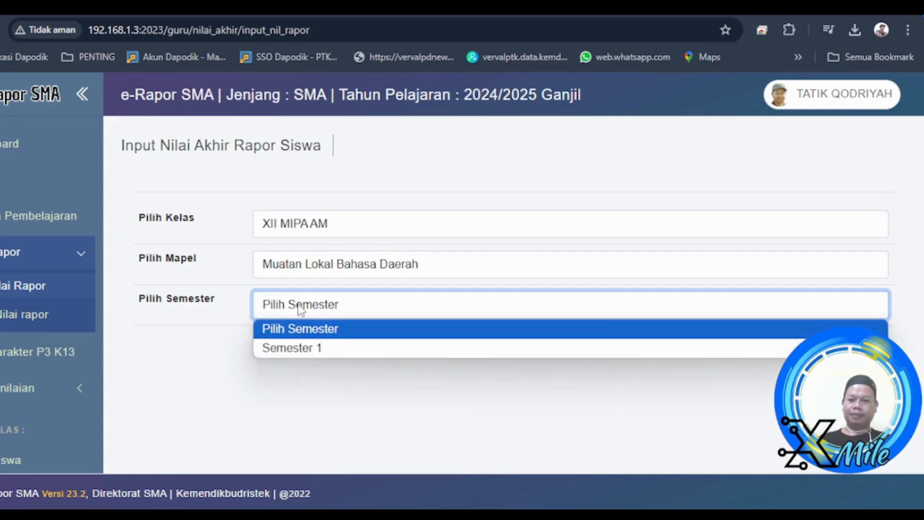
{"action": "left_click", "coordinate": [297, 349]}
Step: Review the imported Nilai grades of all students in the list, from the first to the last
{"action": "scroll", "coordinate": [299, 354], "scroll_direction": "down", "scroll_amount": 3}
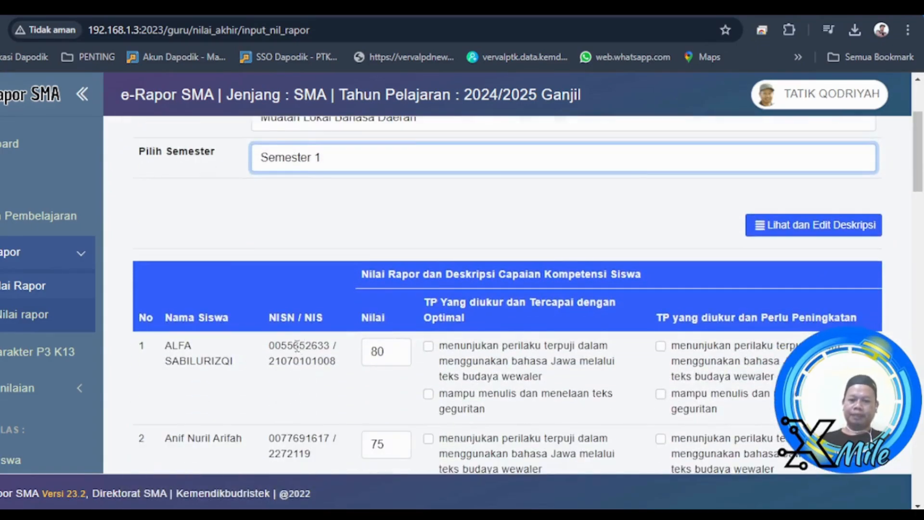
{"action": "scroll", "coordinate": [297, 346], "scroll_direction": "down", "scroll_amount": 10}
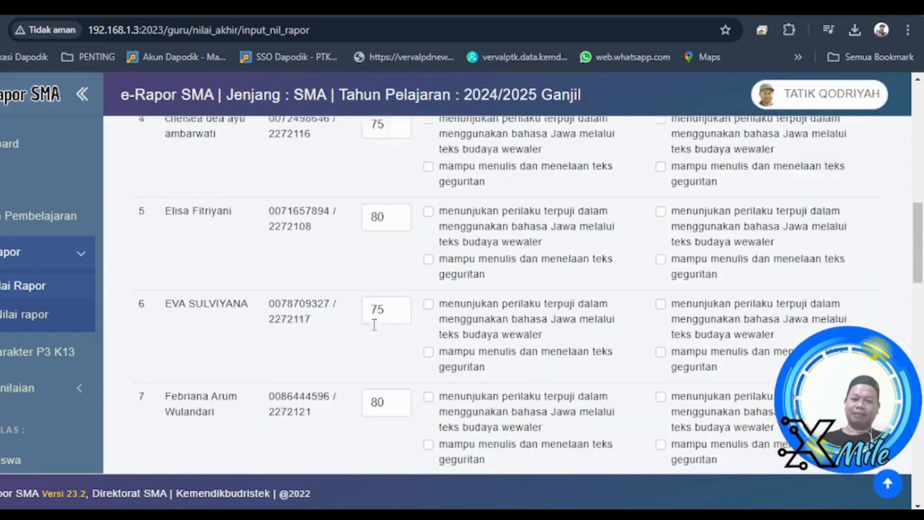
{"action": "scroll", "coordinate": [375, 325], "scroll_direction": "down", "scroll_amount": 15}
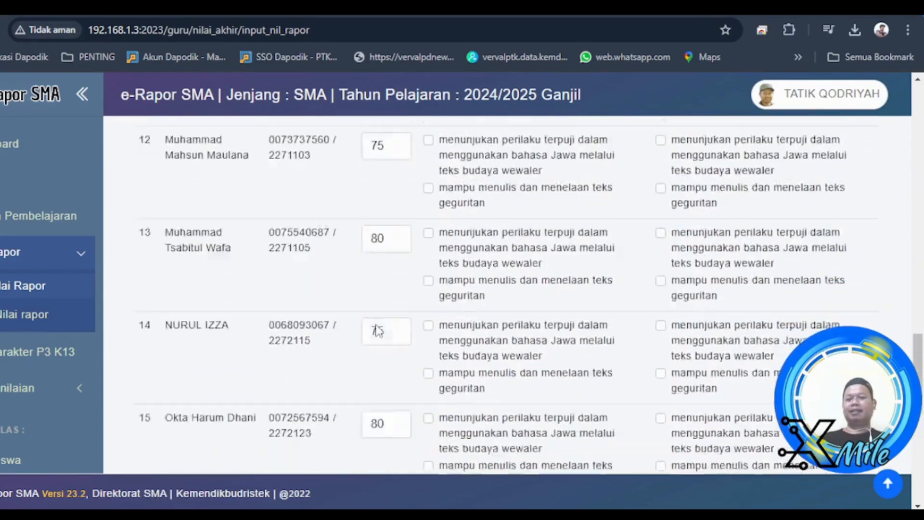
{"action": "scroll", "coordinate": [378, 331], "scroll_direction": "down", "scroll_amount": 10}
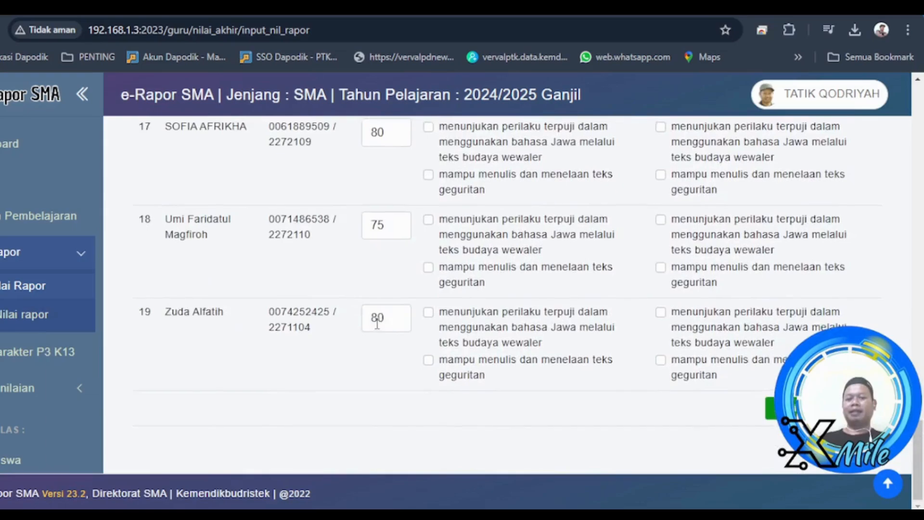
{"action": "scroll", "coordinate": [377, 323], "scroll_direction": "up", "scroll_amount": 20}
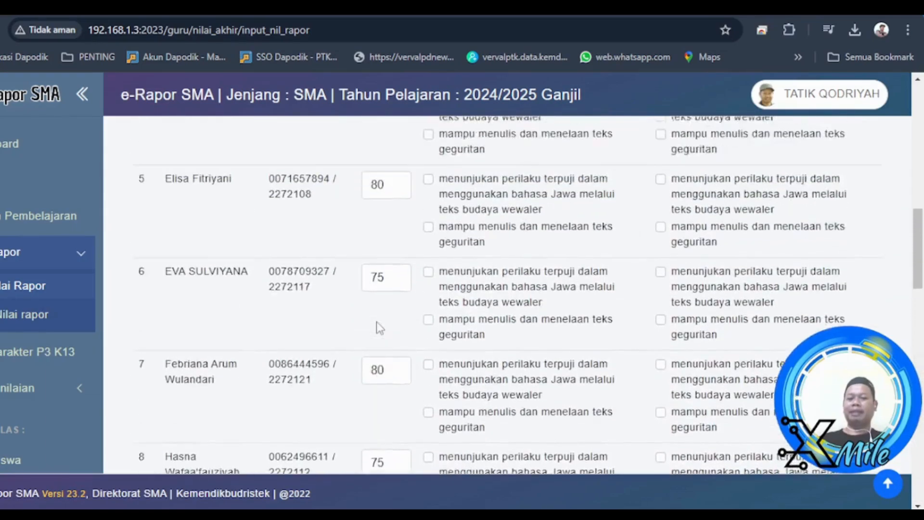
{"action": "scroll", "coordinate": [378, 325], "scroll_direction": "up", "scroll_amount": 9}
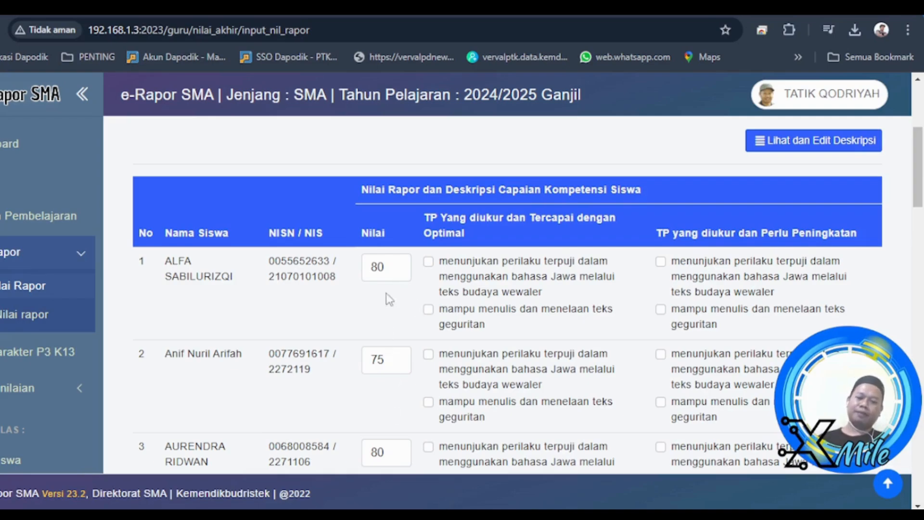
{"action": "left_click", "coordinate": [384, 359]}
{"action": "scroll", "coordinate": [388, 371], "scroll_direction": "down", "scroll_amount": 8}
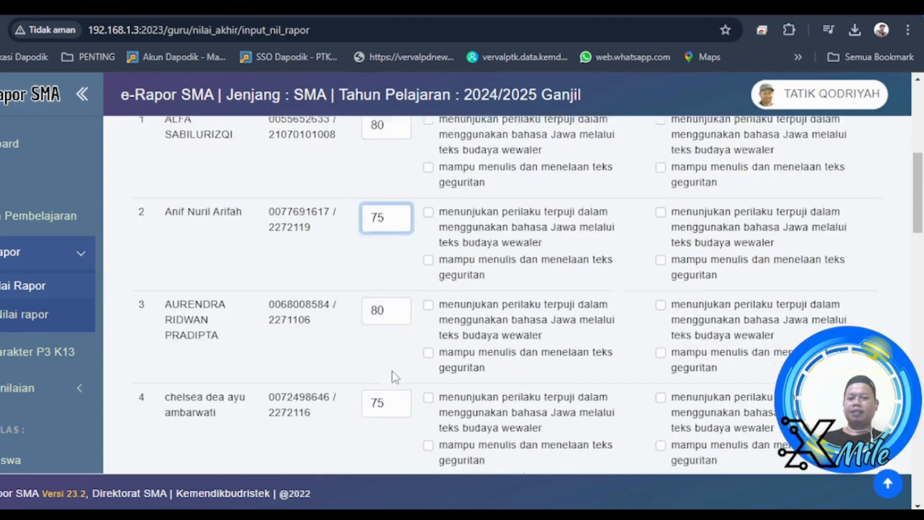
{"action": "scroll", "coordinate": [388, 365], "scroll_direction": "up", "scroll_amount": 8}
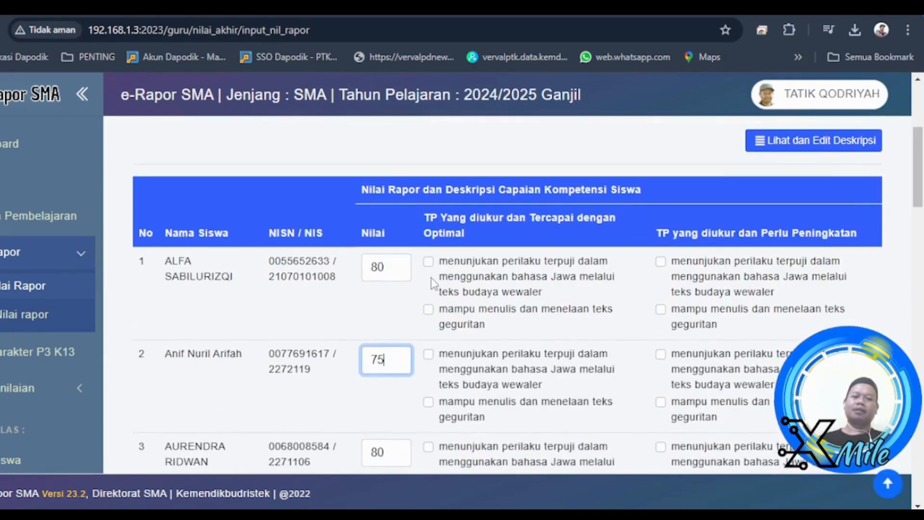
Step: Try different combinations of the two learning objectives as optimally achieved for the first student, and clear both marks
{"action": "left_click", "coordinate": [428, 262]}
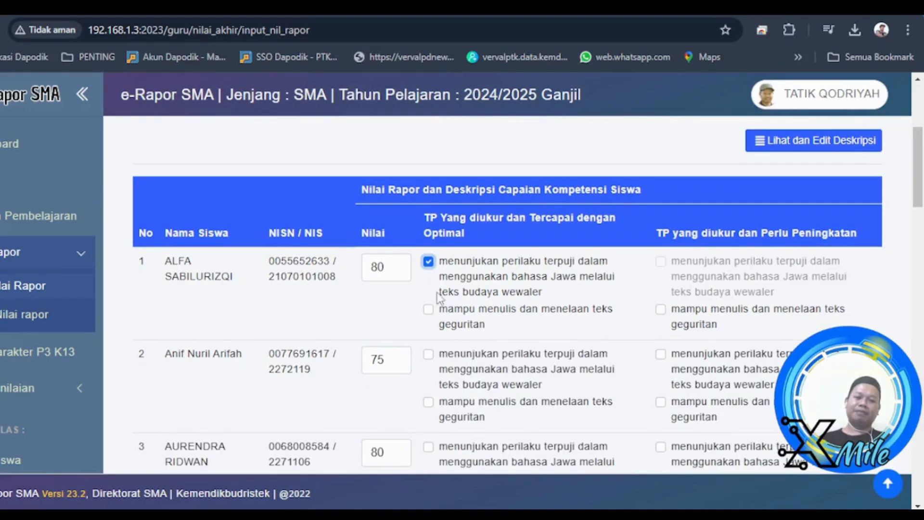
{"action": "left_click", "coordinate": [429, 309]}
{"action": "left_click", "coordinate": [429, 262]}
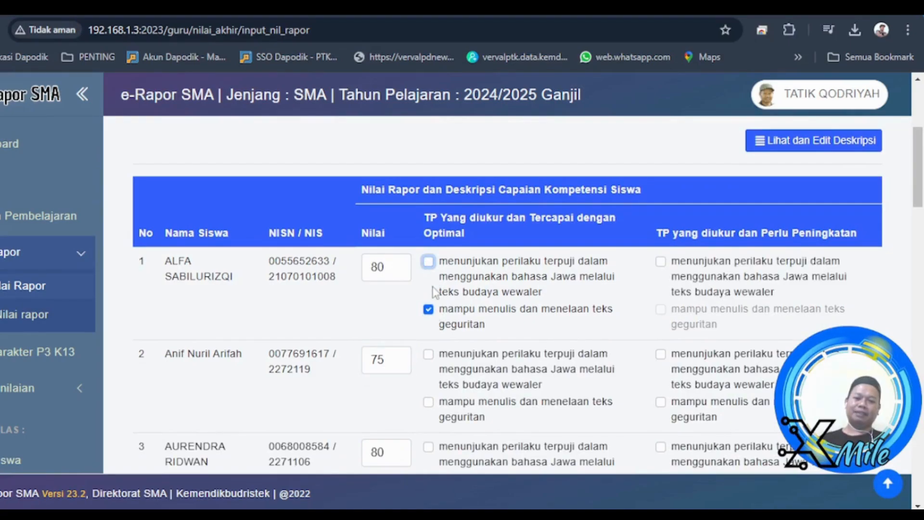
{"action": "left_click", "coordinate": [428, 310]}
{"action": "left_click", "coordinate": [429, 262]}
{"action": "left_click", "coordinate": [428, 310]}
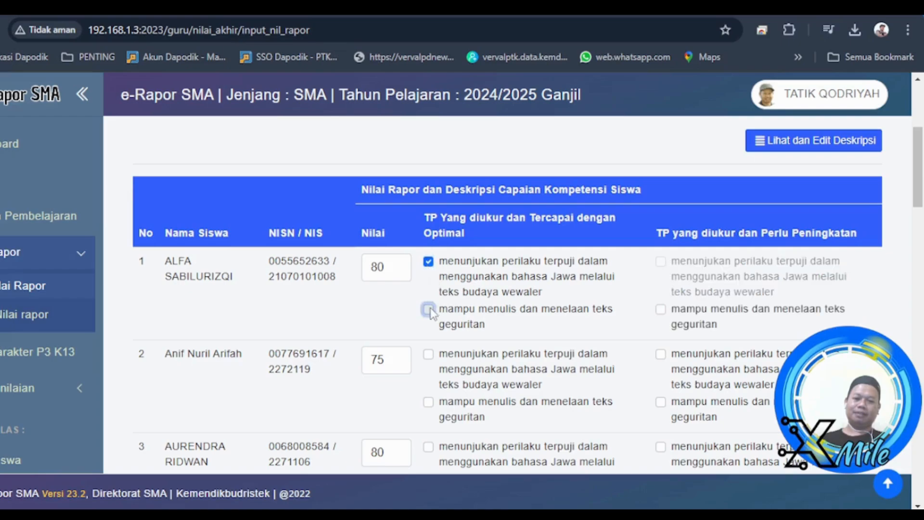
{"action": "left_click", "coordinate": [429, 262]}
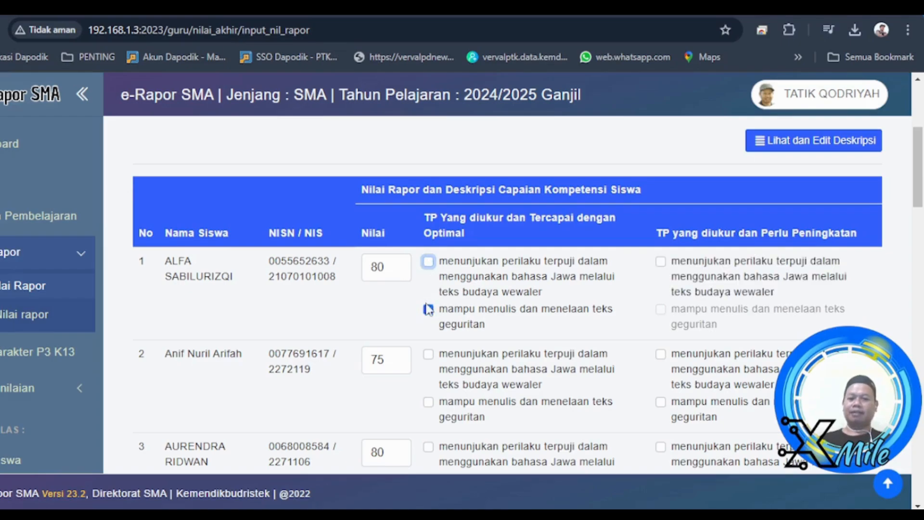
{"action": "left_click", "coordinate": [429, 263]}
{"action": "scroll", "coordinate": [430, 265], "scroll_direction": "down", "scroll_amount": 3}
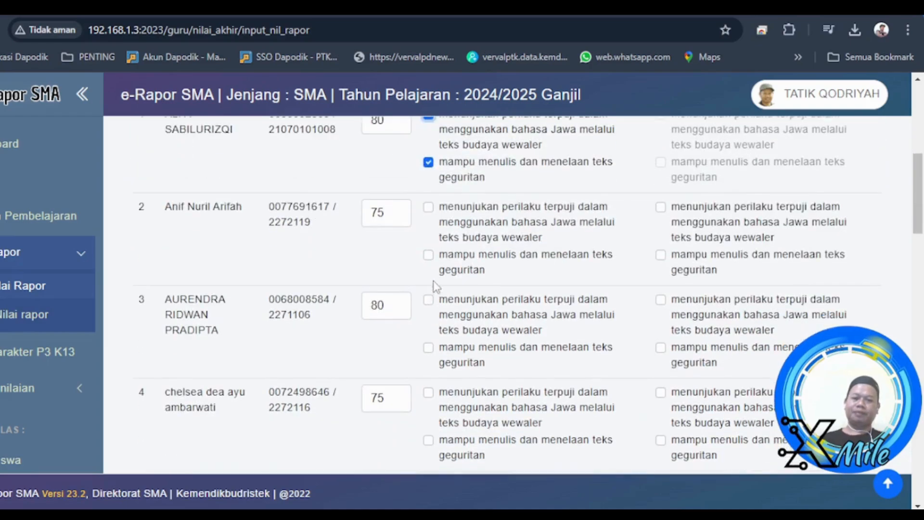
{"action": "scroll", "coordinate": [414, 234], "scroll_direction": "up", "scroll_amount": 2}
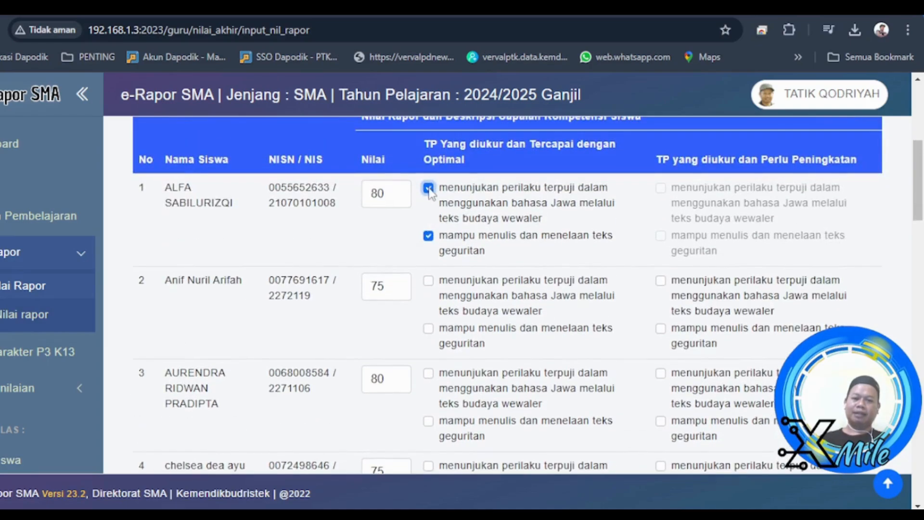
{"action": "left_click", "coordinate": [428, 188]}
{"action": "left_click", "coordinate": [428, 236]}
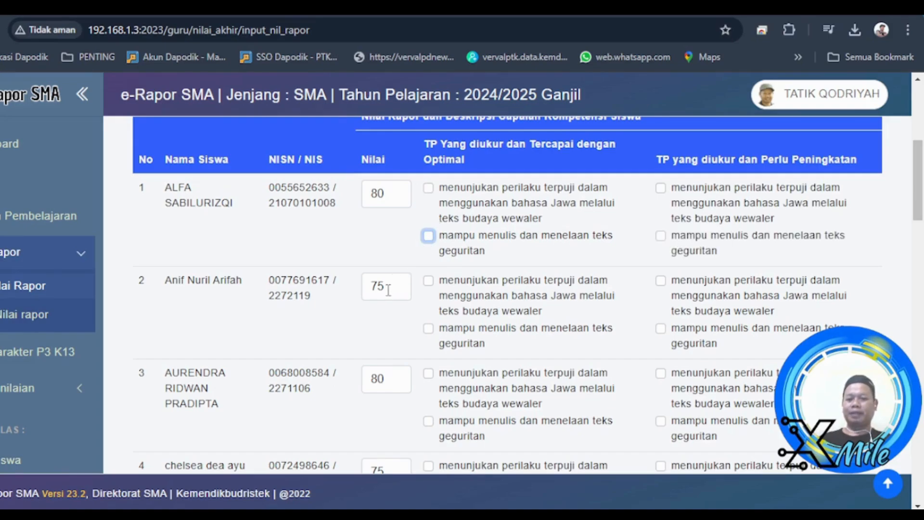
Step: Mark both learning objectives as optimally achieved (TP Yang diukur dan Tercapai dengan Optimal) for the first three students
{"action": "left_click", "coordinate": [428, 188]}
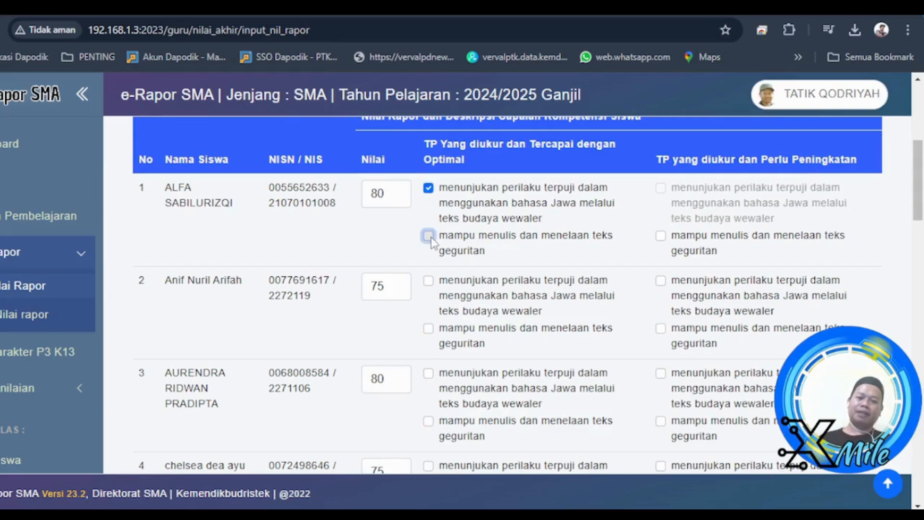
{"action": "left_click", "coordinate": [428, 236]}
{"action": "left_click", "coordinate": [428, 281]}
{"action": "left_click", "coordinate": [428, 328]}
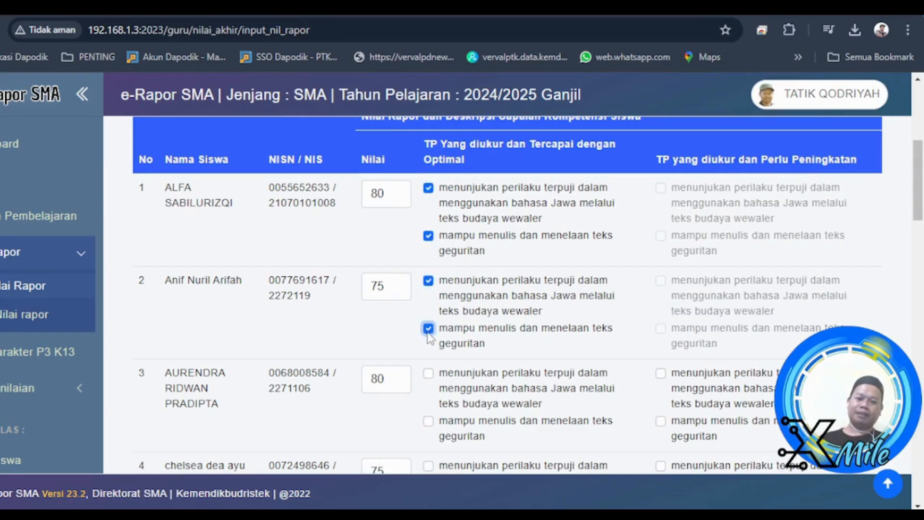
{"action": "scroll", "coordinate": [428, 337], "scroll_direction": "down", "scroll_amount": 2}
{"action": "left_click", "coordinate": [428, 299]}
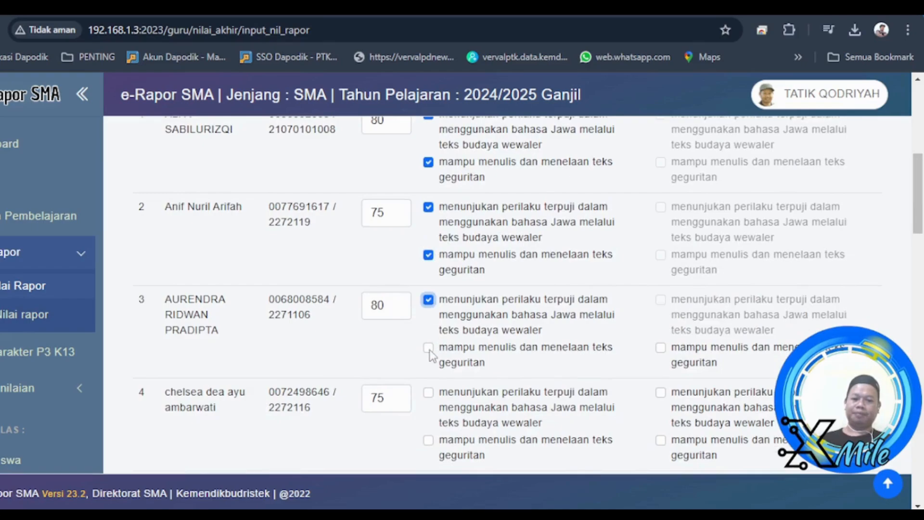
{"action": "left_click", "coordinate": [428, 347]}
Step: Set the fourth student's Nilai grade to 60
{"action": "scroll", "coordinate": [430, 355], "scroll_direction": "down", "scroll_amount": 2}
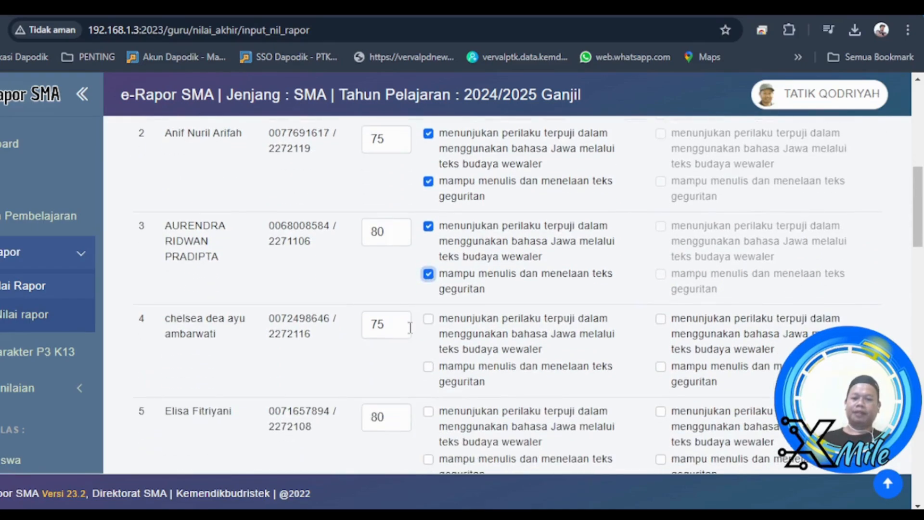
{"action": "left_click", "coordinate": [385, 323]}
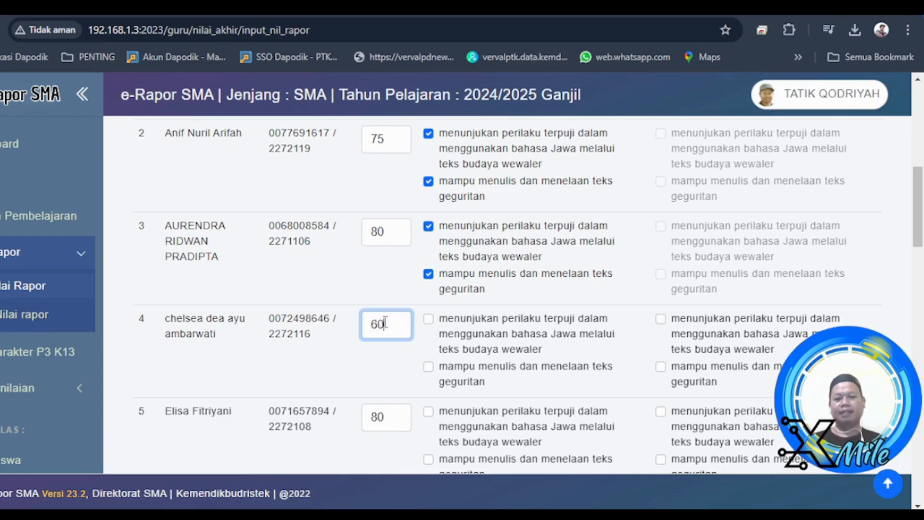
{"action": "type", "text": "60"}
Step: Try marking the two learning objectives as needing improvement (Perlu Peningkatan) for the fourth student, and clear both marks
{"action": "left_click", "coordinate": [661, 319]}
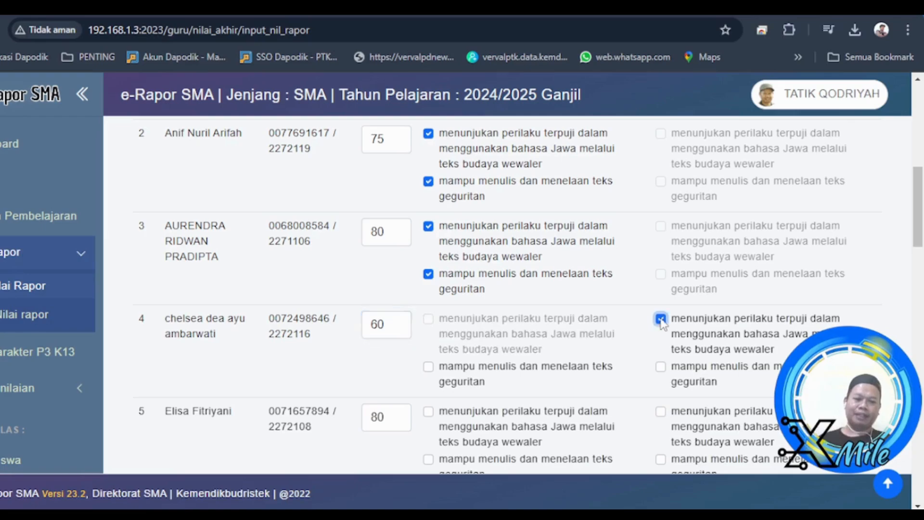
{"action": "left_click", "coordinate": [660, 367]}
{"action": "left_click", "coordinate": [660, 319]}
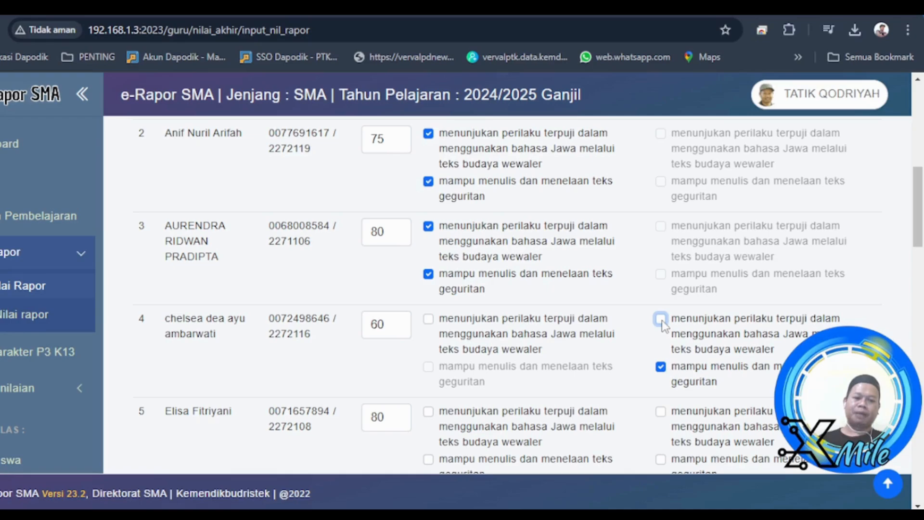
{"action": "left_click", "coordinate": [660, 319]}
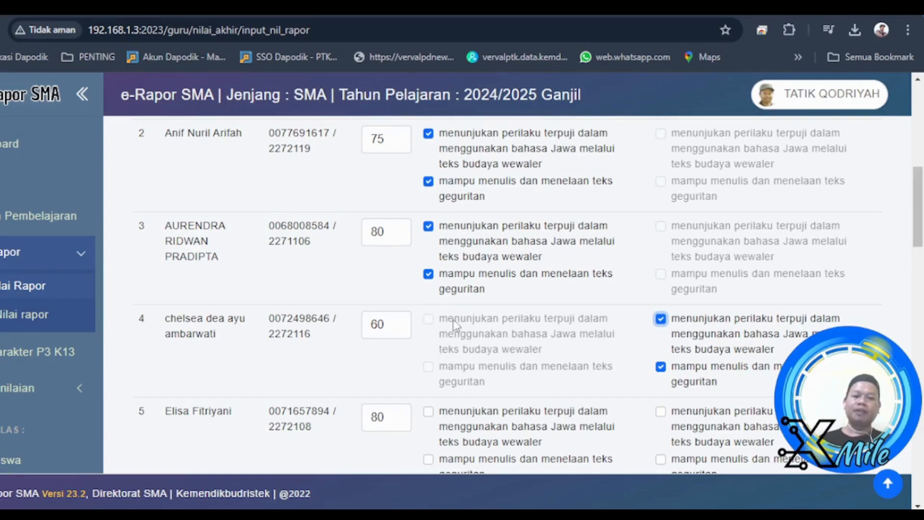
{"action": "left_click", "coordinate": [661, 319]}
{"action": "left_click", "coordinate": [661, 367]}
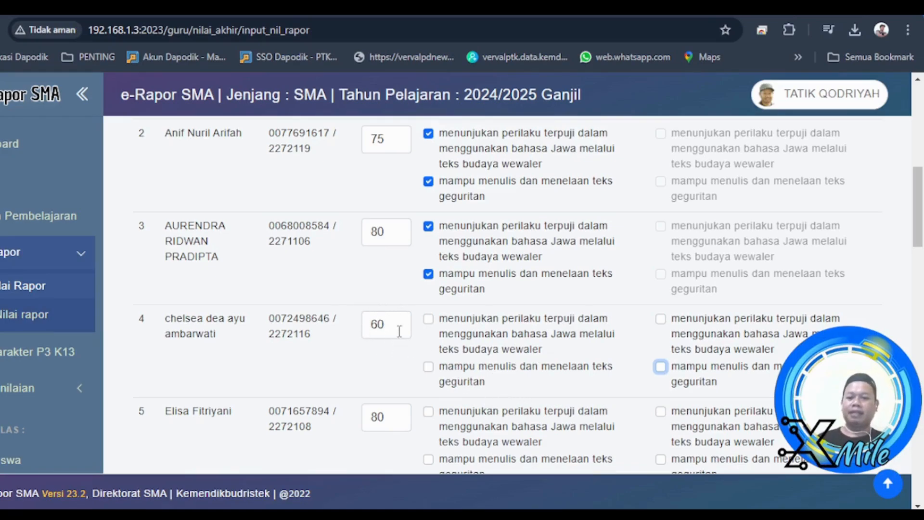
Step: Mark both learning objectives as needing improvement (TP yang diukur dan Perlu Peningkatan) for the fourth student
{"action": "left_click", "coordinate": [661, 320]}
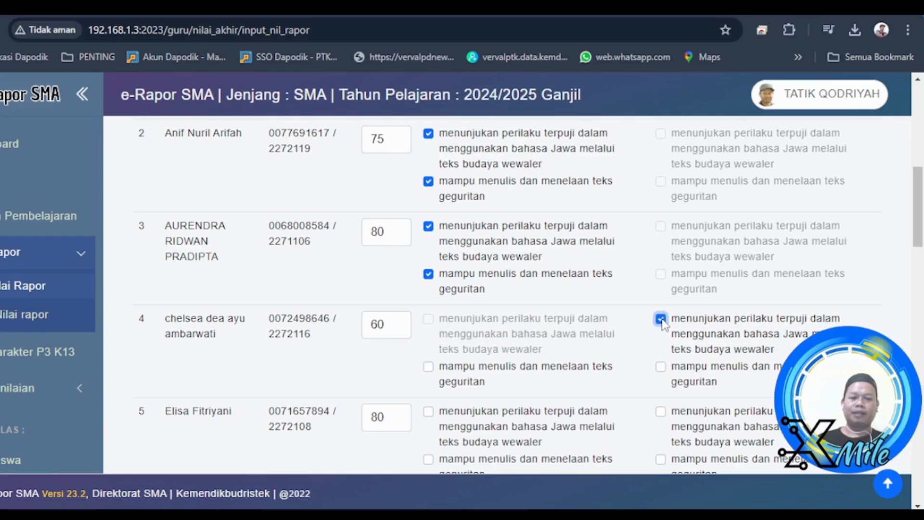
{"action": "left_click", "coordinate": [661, 366]}
Step: Review the Nilai grades and the learning-objective marks of all students in the class list
{"action": "scroll", "coordinate": [668, 310], "scroll_direction": "up", "scroll_amount": 6}
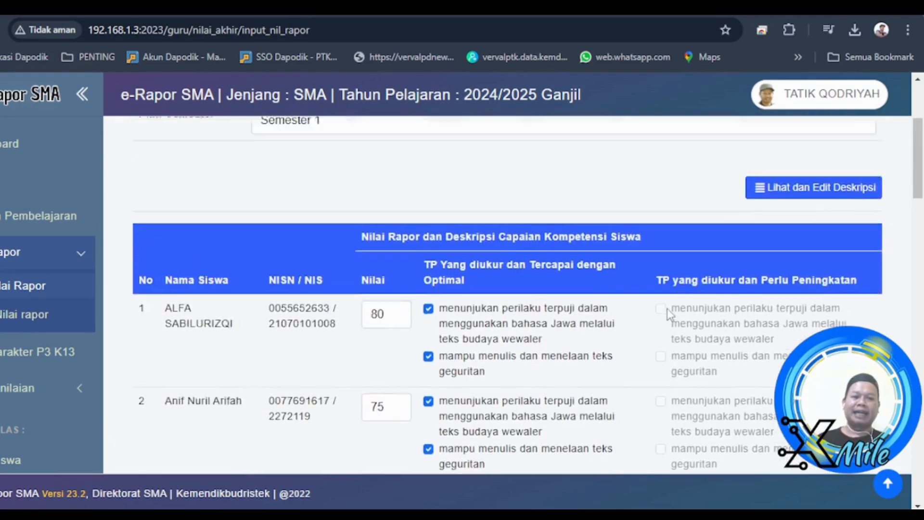
{"action": "scroll", "coordinate": [846, 306], "scroll_direction": "down", "scroll_amount": 10}
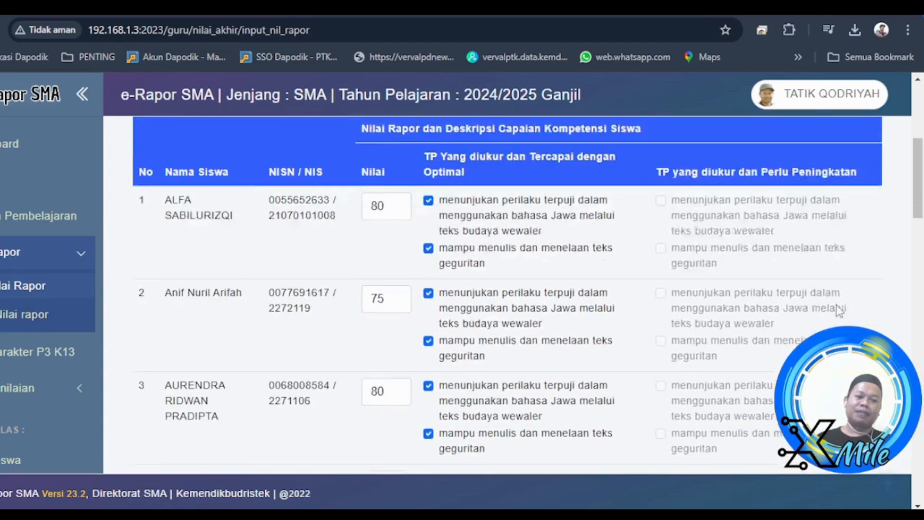
{"action": "scroll", "coordinate": [743, 349], "scroll_direction": "down", "scroll_amount": 10}
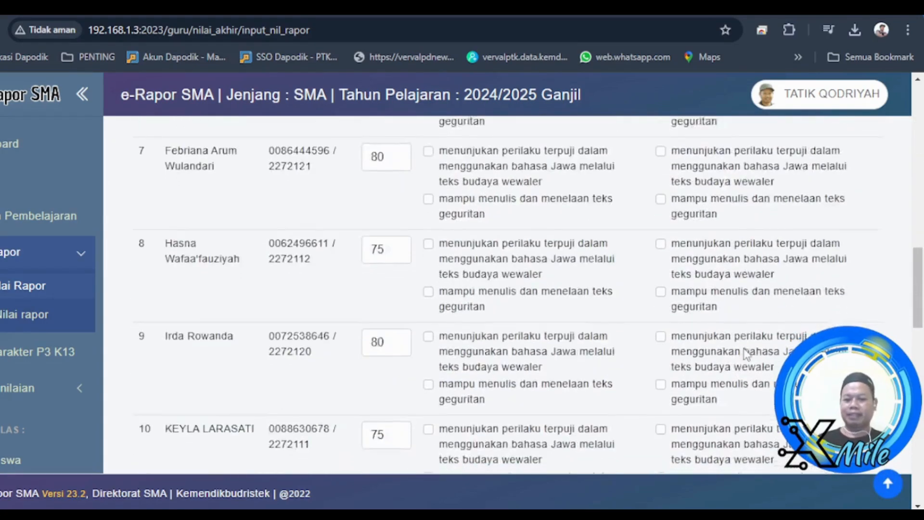
{"action": "scroll", "coordinate": [744, 349], "scroll_direction": "up", "scroll_amount": 6}
{"action": "scroll", "coordinate": [745, 354], "scroll_direction": "up", "scroll_amount": 6}
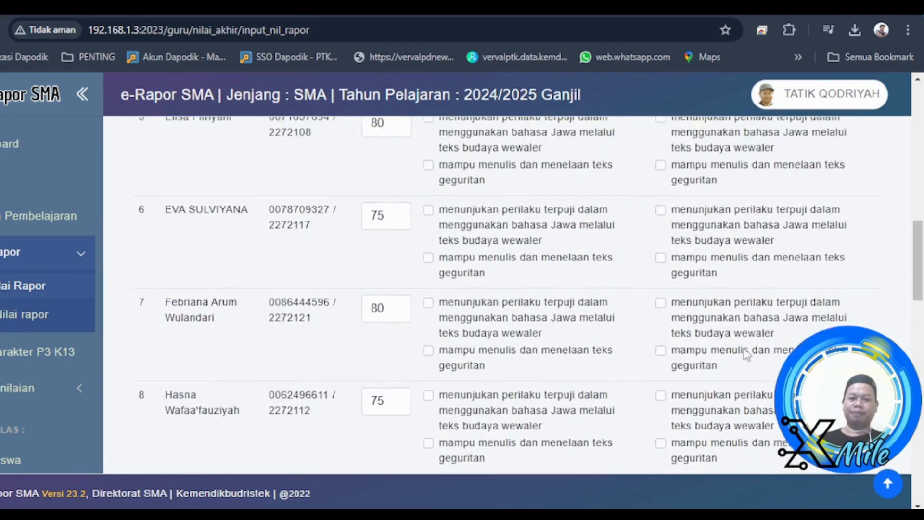
{"action": "scroll", "coordinate": [527, 335], "scroll_direction": "down", "scroll_amount": 10}
{"action": "scroll", "coordinate": [526, 333], "scroll_direction": "down", "scroll_amount": 15}
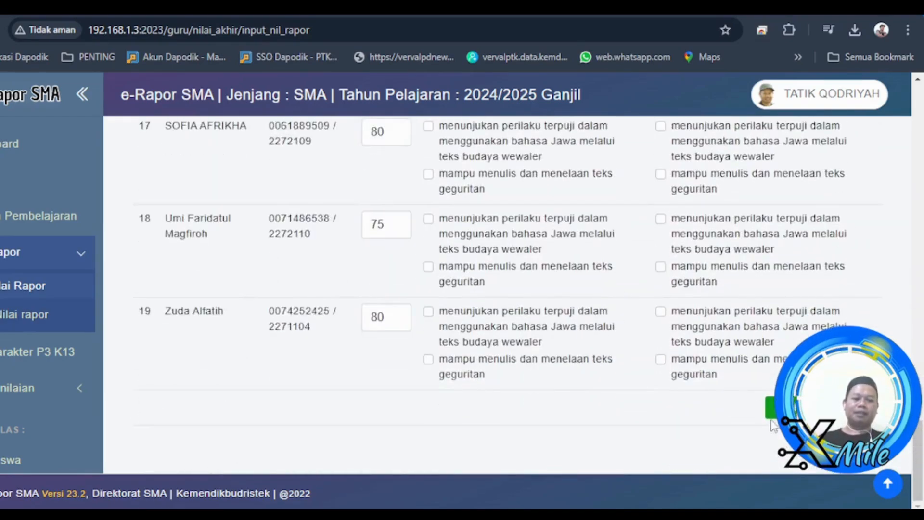
{"action": "scroll", "coordinate": [535, 347], "scroll_direction": "up", "scroll_amount": 16}
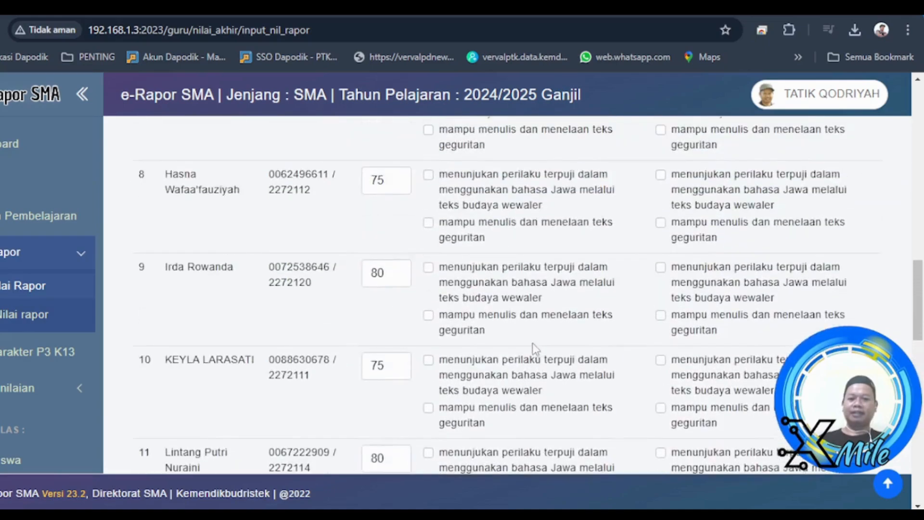
{"action": "scroll", "coordinate": [533, 343], "scroll_direction": "up", "scroll_amount": 9}
{"action": "scroll", "coordinate": [520, 316], "scroll_direction": "down", "scroll_amount": 5}
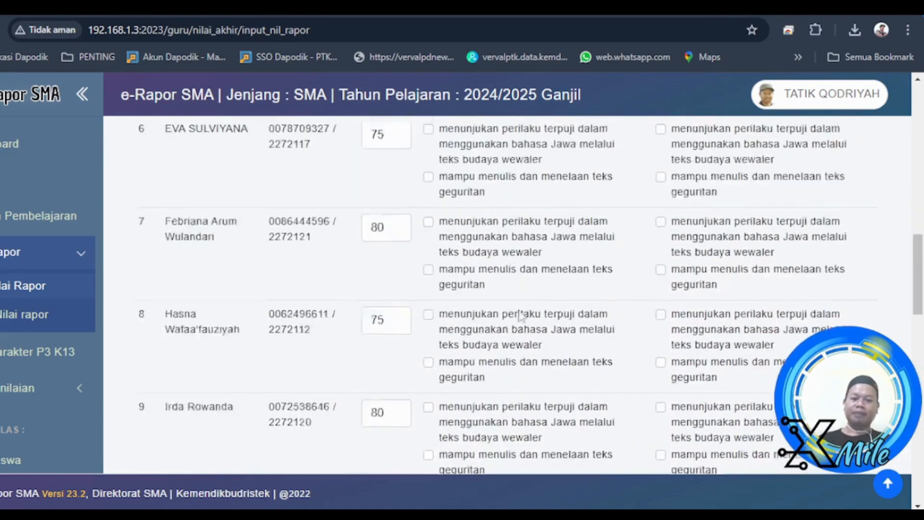
{"action": "scroll", "coordinate": [520, 316], "scroll_direction": "down", "scroll_amount": 20}
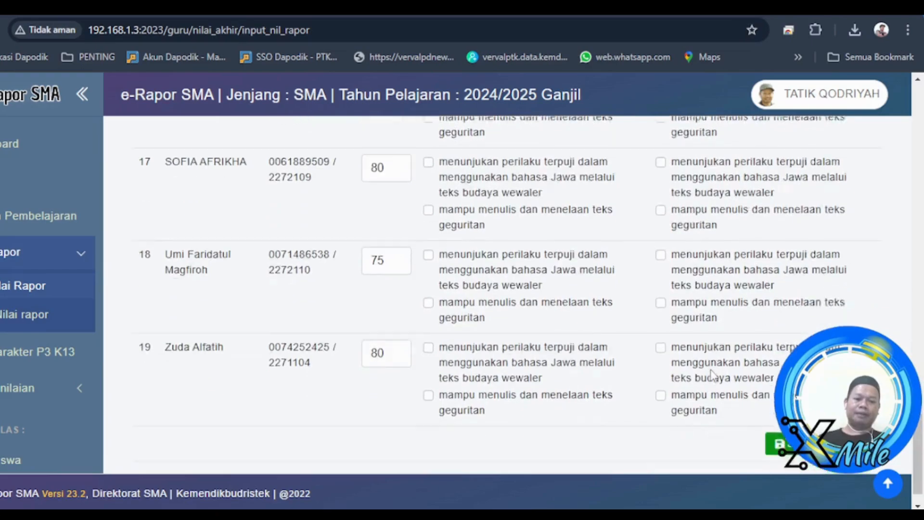
{"action": "scroll", "coordinate": [710, 374], "scroll_direction": "down", "scroll_amount": 1}
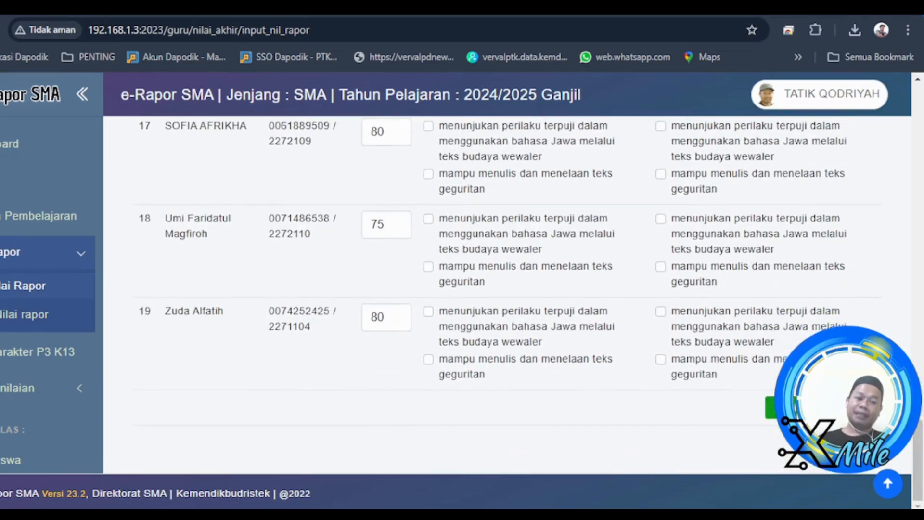
{"action": "scroll", "coordinate": [423, 337], "scroll_direction": "up", "scroll_amount": 12}
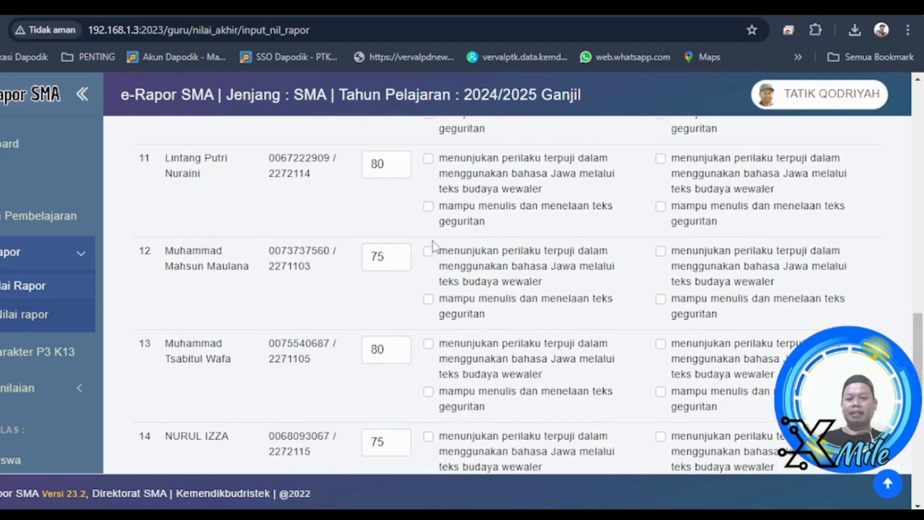
{"action": "scroll", "coordinate": [434, 246], "scroll_direction": "down", "scroll_amount": 12}
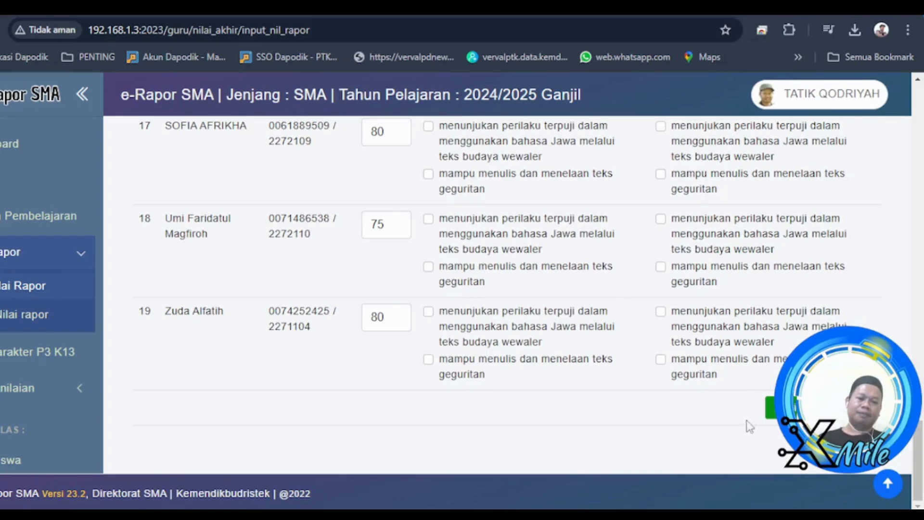
{"action": "scroll", "coordinate": [662, 374], "scroll_direction": "up", "scroll_amount": 2}
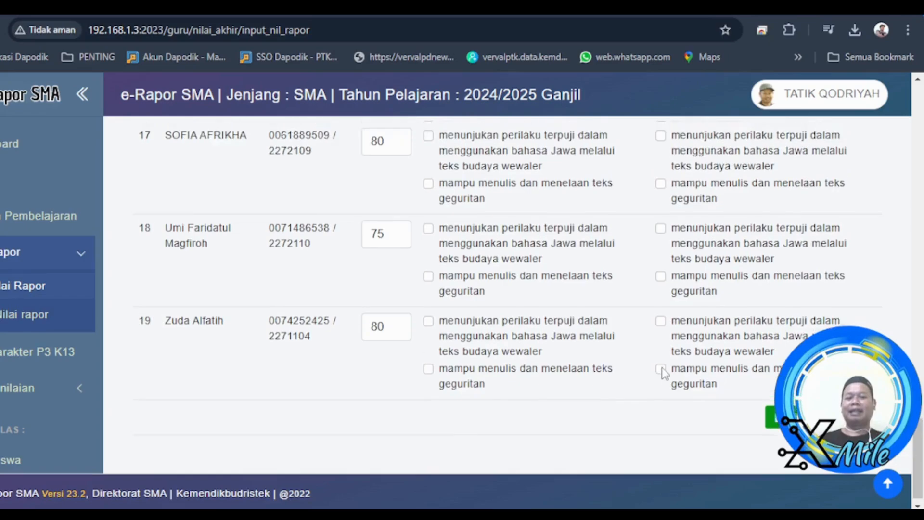
{"action": "scroll", "coordinate": [665, 373], "scroll_direction": "down", "scroll_amount": 2}
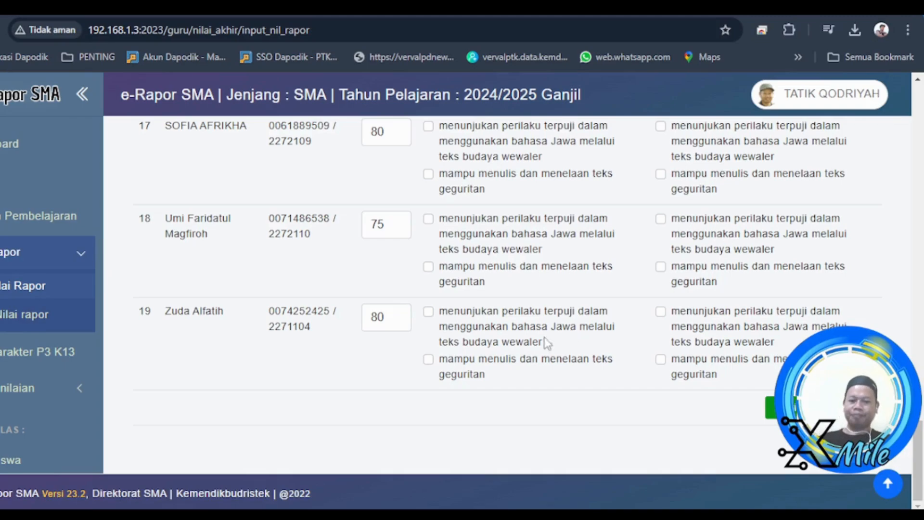
{"action": "scroll", "coordinate": [415, 357], "scroll_direction": "up", "scroll_amount": 4}
{"action": "scroll", "coordinate": [415, 357], "scroll_direction": "down", "scroll_amount": 4}
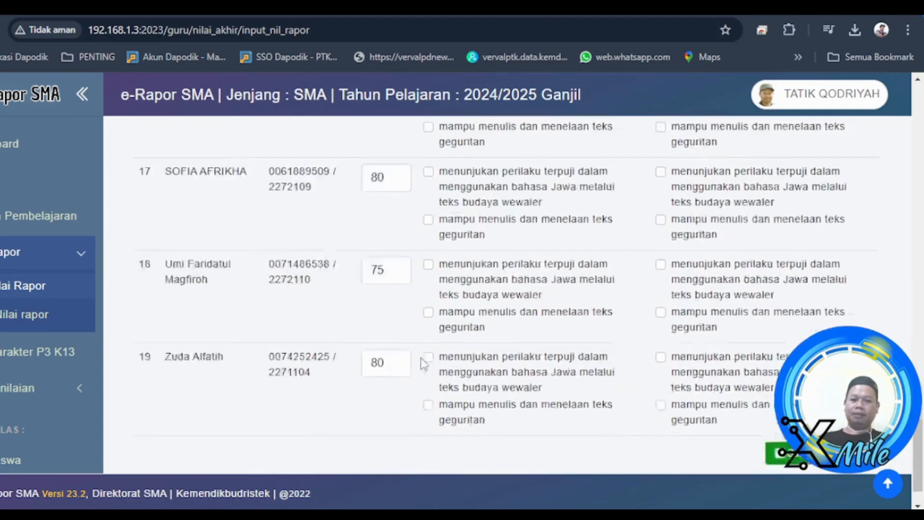
{"action": "scroll", "coordinate": [548, 356], "scroll_direction": "up", "scroll_amount": 20}
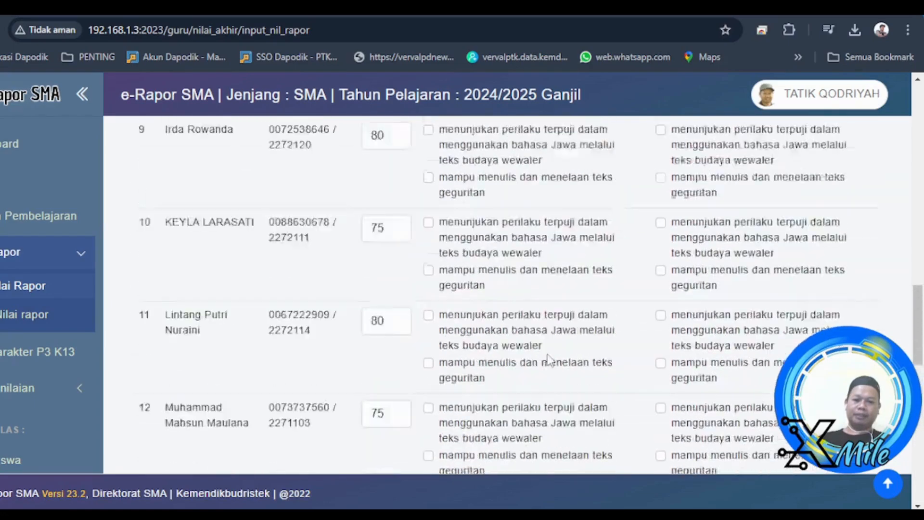
Step: Save the class's report grades and learning-objective marks, and check the first students' entries
{"action": "scroll", "coordinate": [547, 354], "scroll_direction": "down", "scroll_amount": 20}
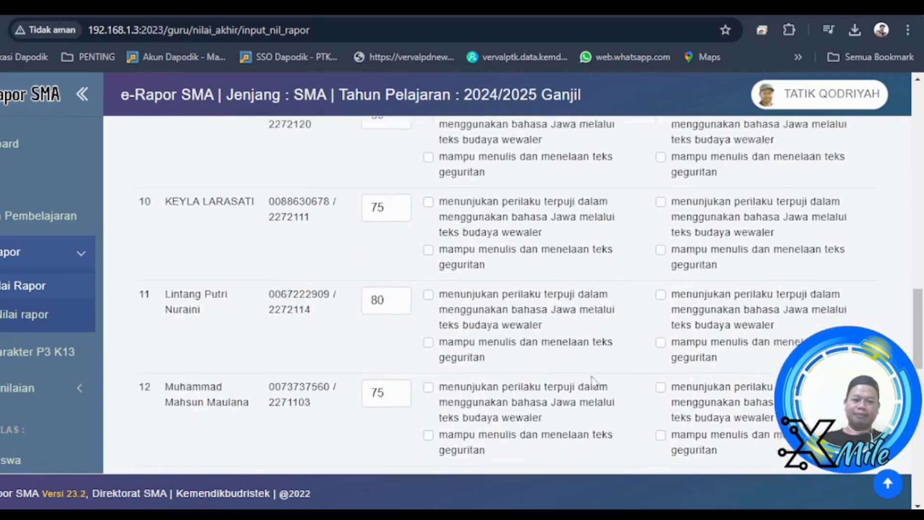
{"action": "left_click", "coordinate": [772, 408]}
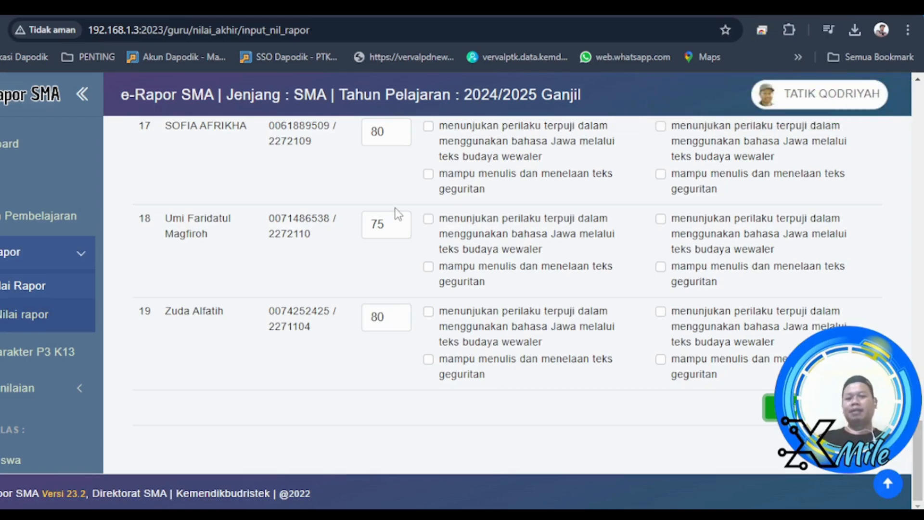
{"action": "scroll", "coordinate": [396, 208], "scroll_direction": "up", "scroll_amount": 20}
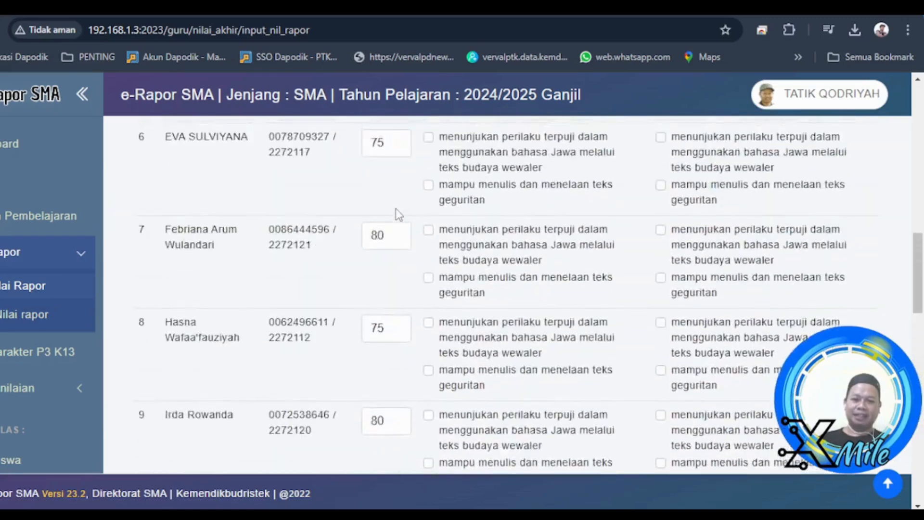
{"action": "scroll", "coordinate": [396, 212], "scroll_direction": "up", "scroll_amount": 5}
{"action": "scroll", "coordinate": [395, 212], "scroll_direction": "down", "scroll_amount": 5}
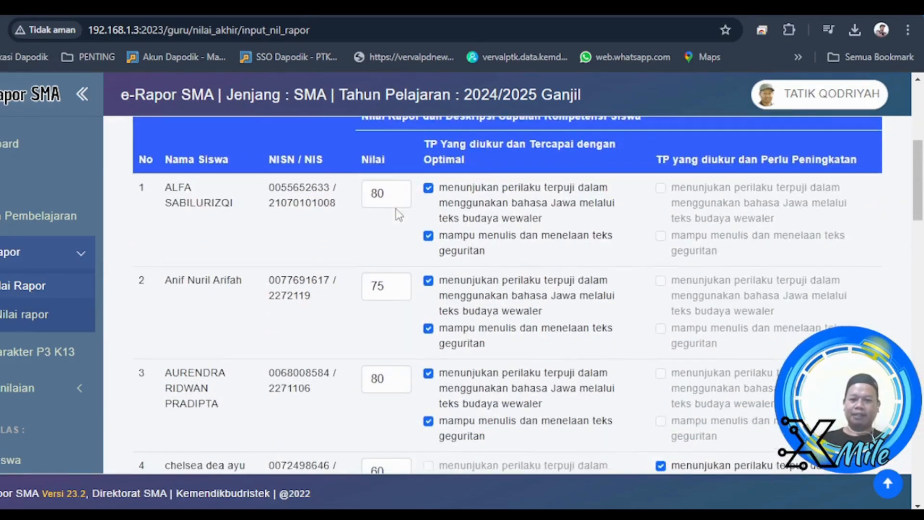
{"action": "scroll", "coordinate": [380, 253], "scroll_direction": "down", "scroll_amount": 1}
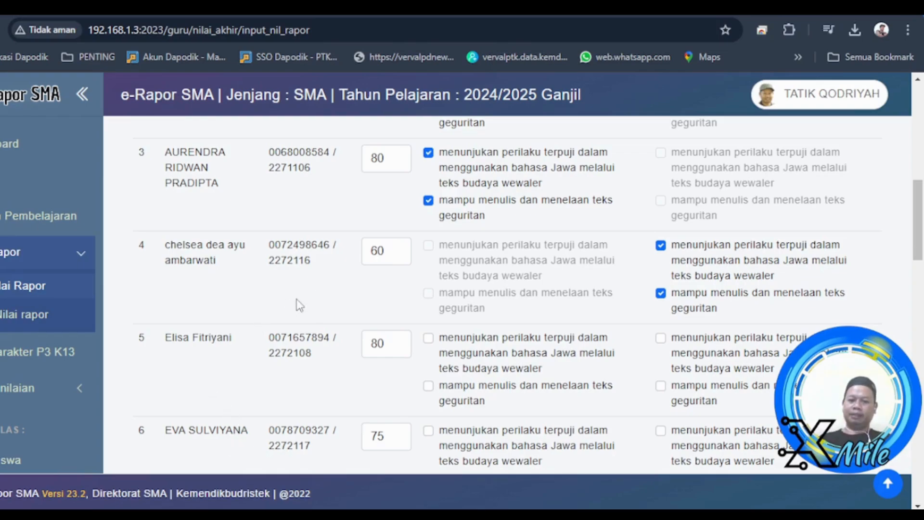
Step: Open the Perkembangan Nilai Rapor Siswa page
{"action": "scroll", "coordinate": [297, 299], "scroll_direction": "down", "scroll_amount": 3}
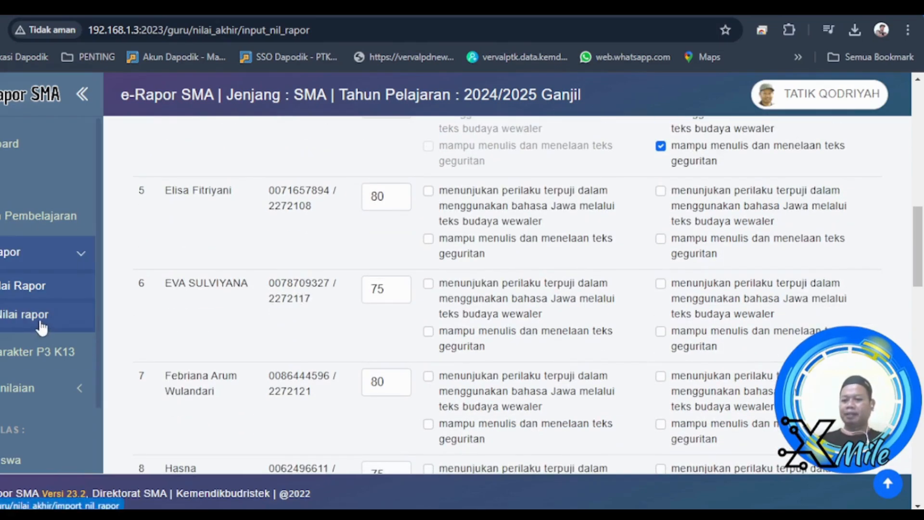
{"action": "scroll", "coordinate": [43, 327], "scroll_direction": "down", "scroll_amount": 2}
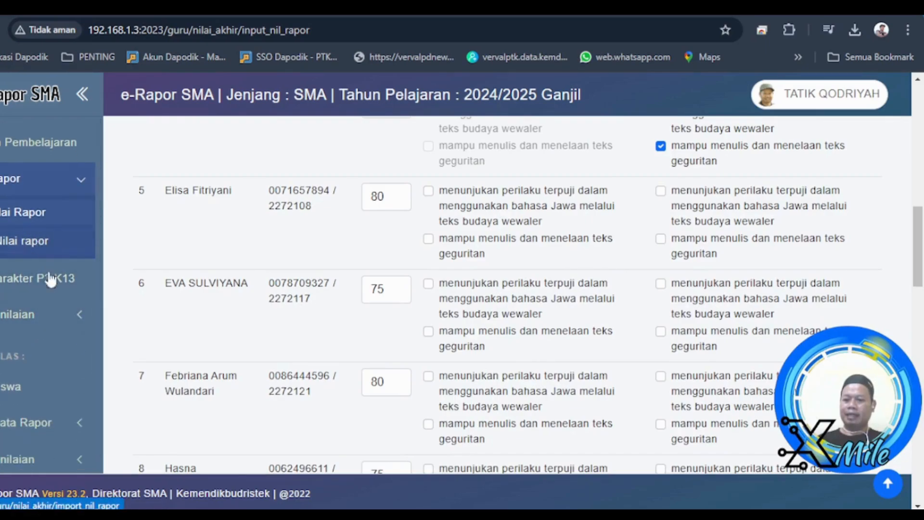
{"action": "left_click", "coordinate": [45, 315]}
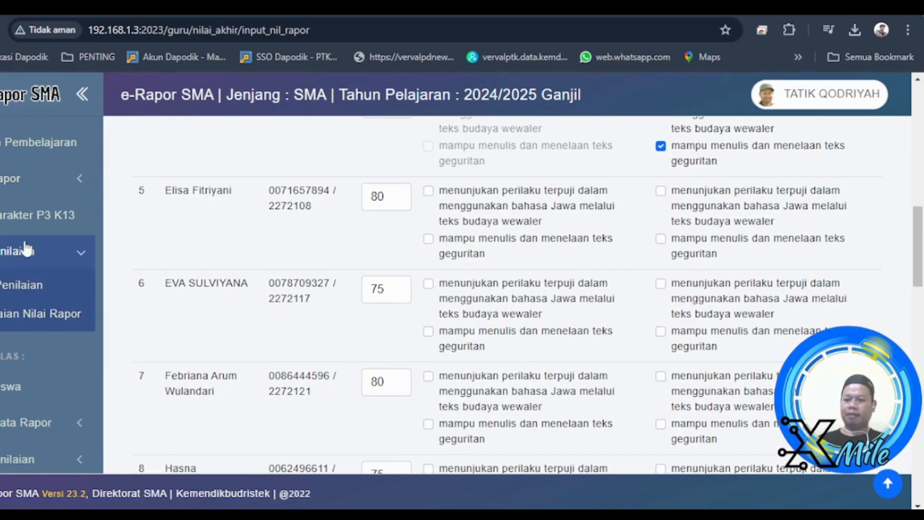
{"action": "left_click", "coordinate": [46, 180]}
{"action": "scroll", "coordinate": [52, 195], "scroll_direction": "up", "scroll_amount": 2}
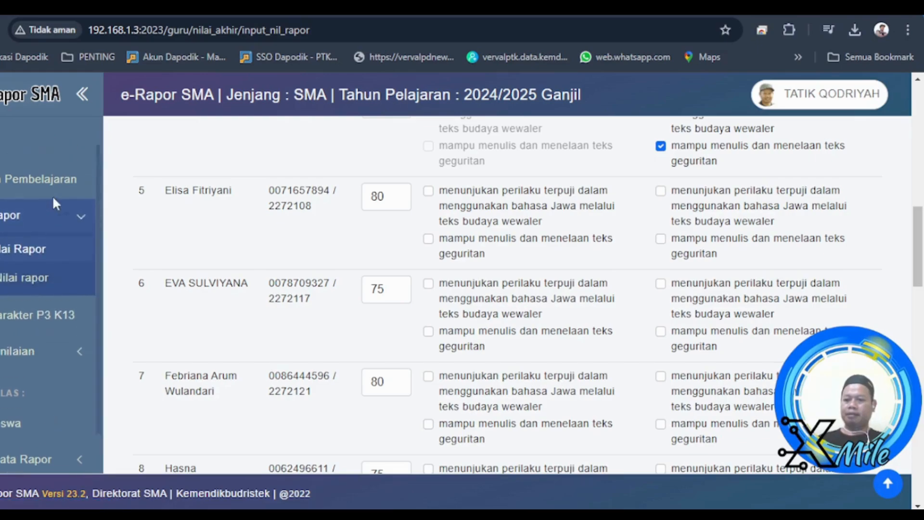
{"action": "scroll", "coordinate": [53, 196], "scroll_direction": "down", "scroll_amount": 4}
{"action": "left_click", "coordinate": [77, 242]}
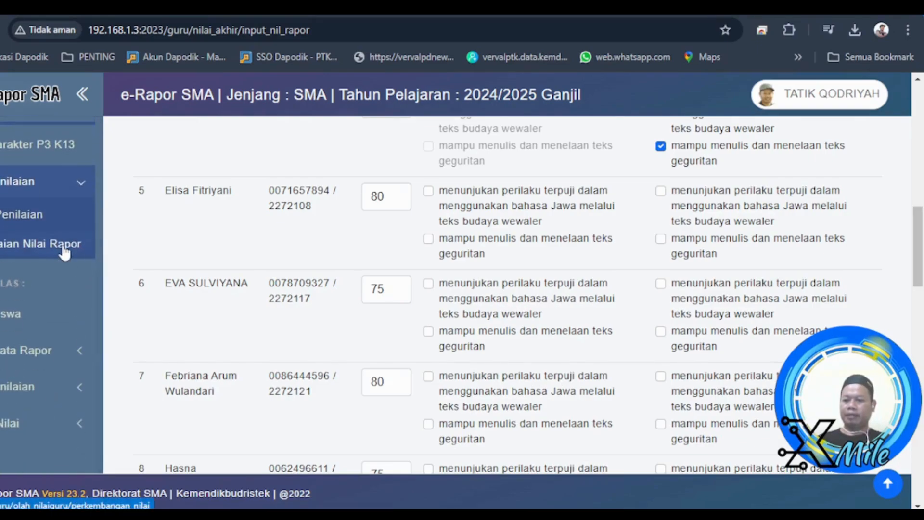
{"action": "left_click", "coordinate": [40, 242]}
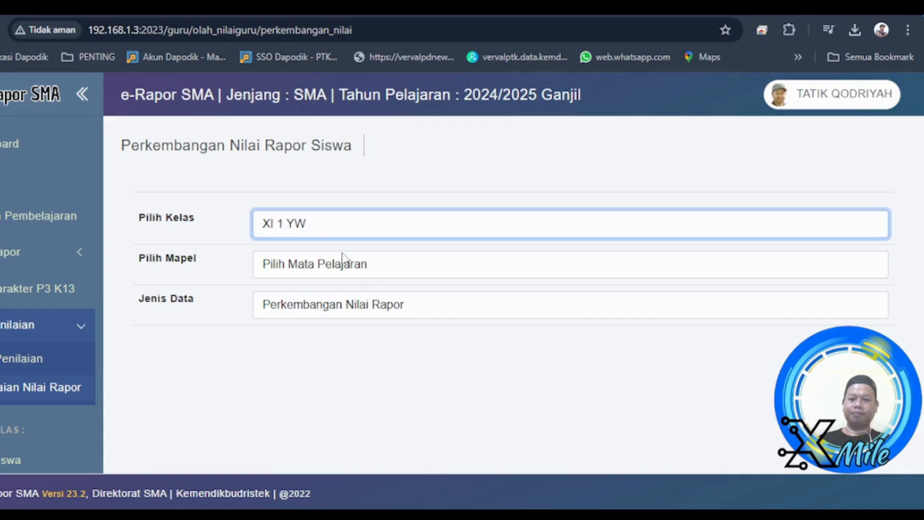
Step: Display the report grade progress of class XII MIPA AM for the subject Muatan Lokal Bahasa Daerah
{"action": "left_click", "coordinate": [314, 230]}
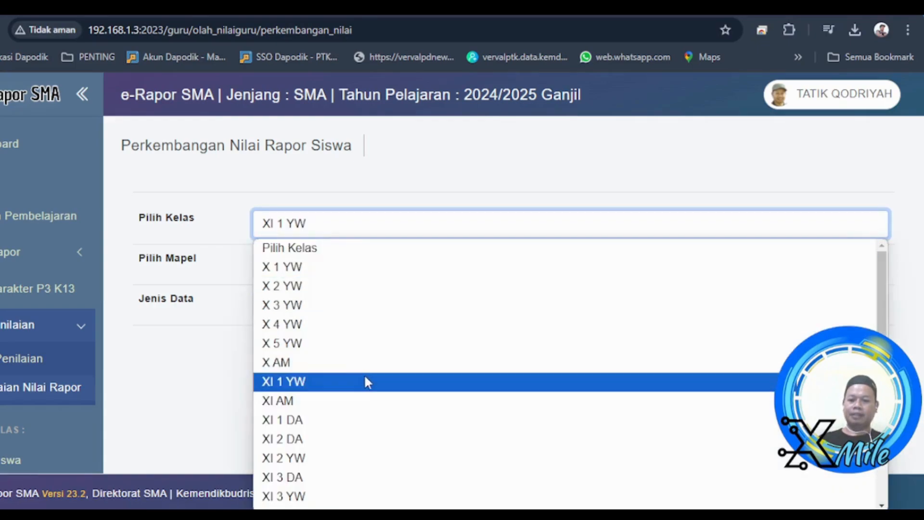
{"action": "scroll", "coordinate": [367, 382], "scroll_direction": "down", "scroll_amount": 5}
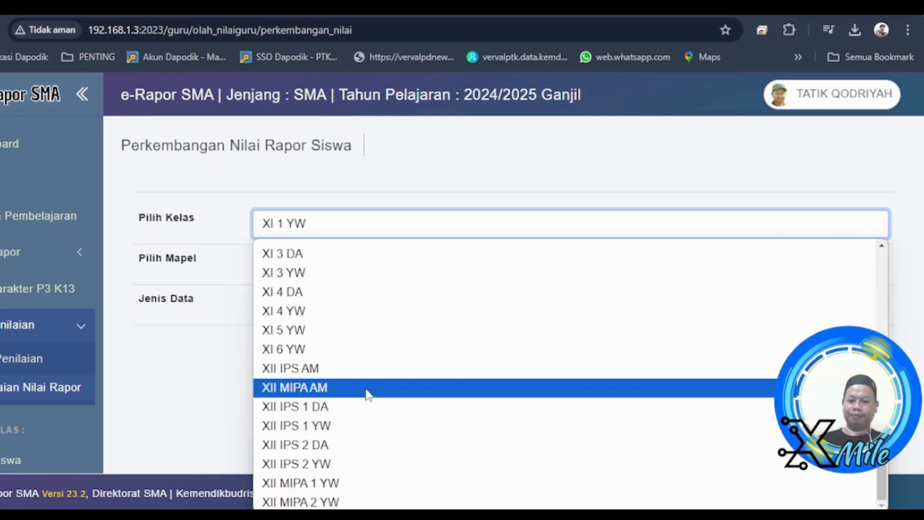
{"action": "left_click", "coordinate": [367, 386]}
{"action": "left_click", "coordinate": [318, 266]}
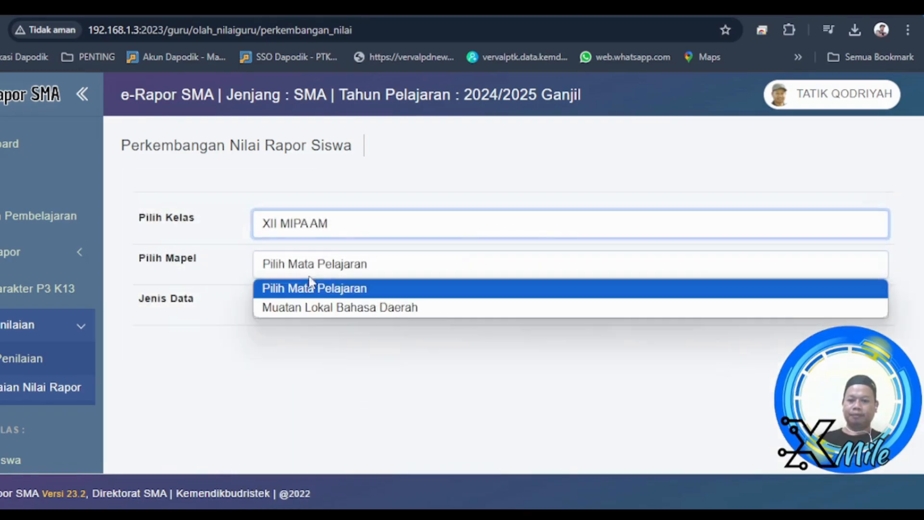
{"action": "left_click", "coordinate": [314, 307]}
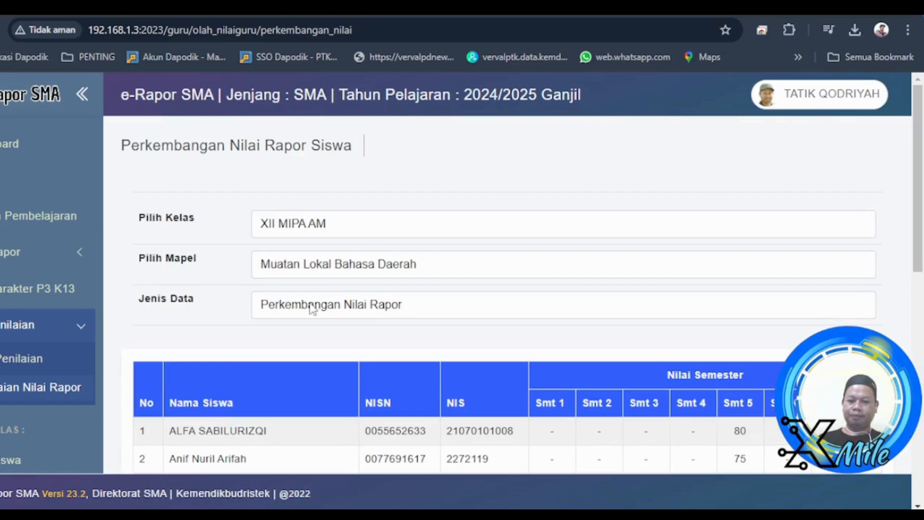
Step: Review the students' semester report grades and averages in the grade progress table
{"action": "scroll", "coordinate": [363, 328], "scroll_direction": "down", "scroll_amount": 5}
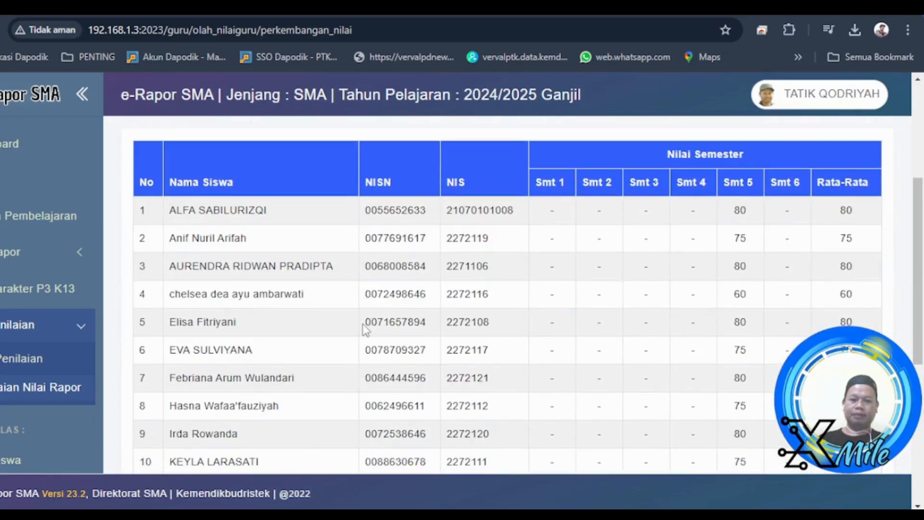
{"action": "scroll", "coordinate": [363, 328], "scroll_direction": "down", "scroll_amount": 7}
{"action": "scroll", "coordinate": [740, 274], "scroll_direction": "up", "scroll_amount": 5}
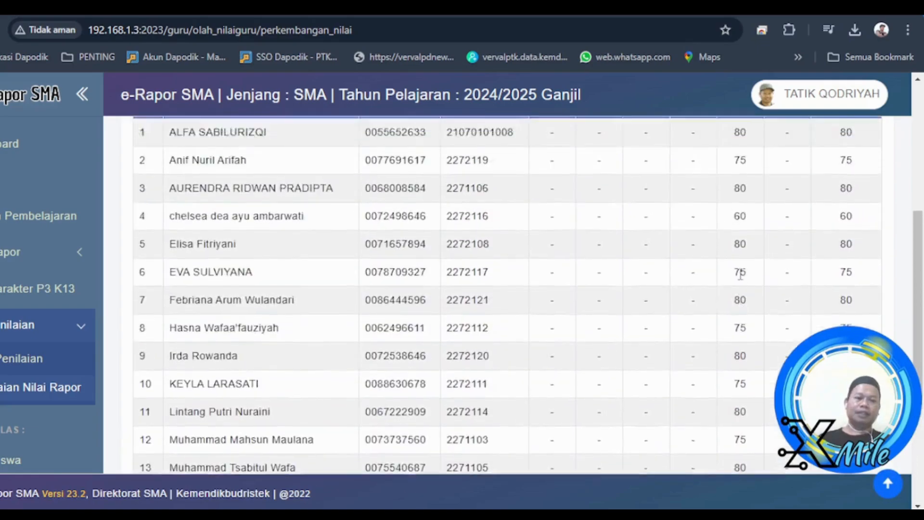
{"action": "scroll", "coordinate": [740, 274], "scroll_direction": "up", "scroll_amount": 3}
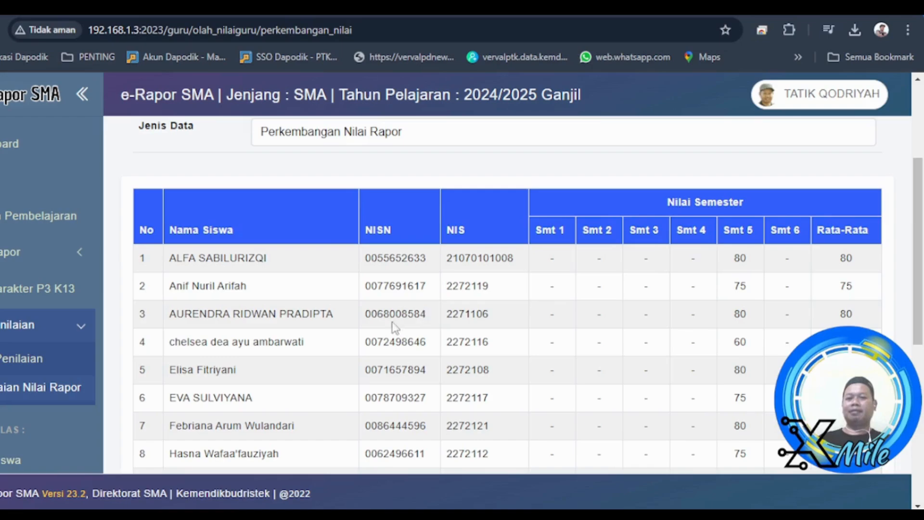
Step: Switch the data type to Perkembangan Deskripsi Rapor and review the students' semester 5 competency descriptions
{"action": "left_click", "coordinate": [308, 138]}
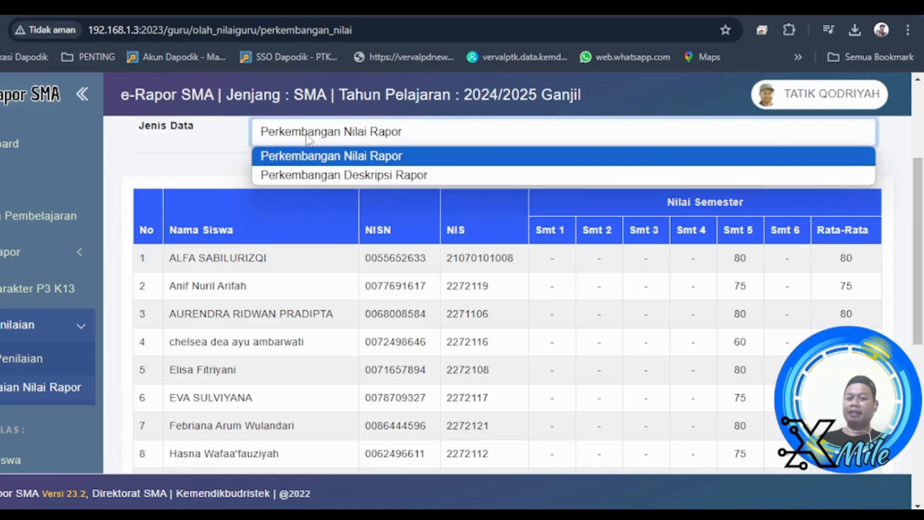
{"action": "left_click", "coordinate": [316, 177]}
{"action": "scroll", "coordinate": [491, 271], "scroll_direction": "down", "scroll_amount": 3}
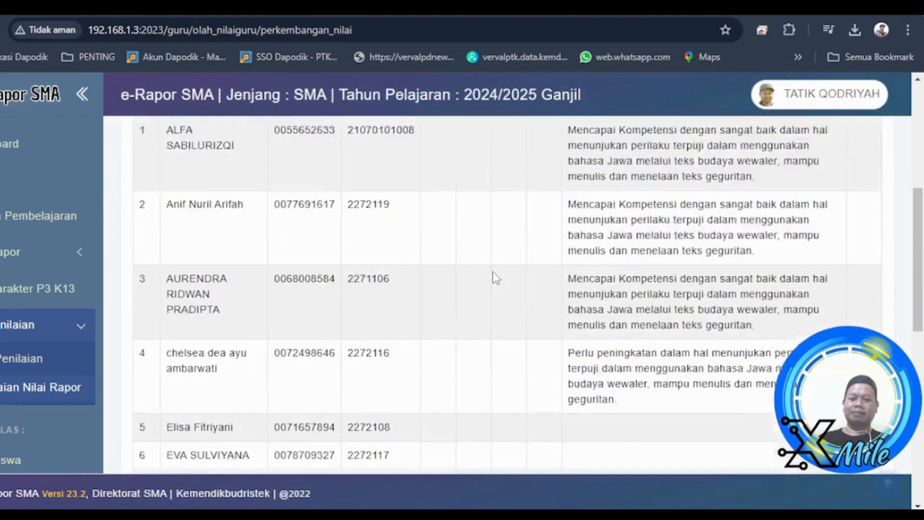
{"action": "scroll", "coordinate": [496, 275], "scroll_direction": "down", "scroll_amount": 1}
{"action": "scroll", "coordinate": [626, 284], "scroll_direction": "up", "scroll_amount": 4}
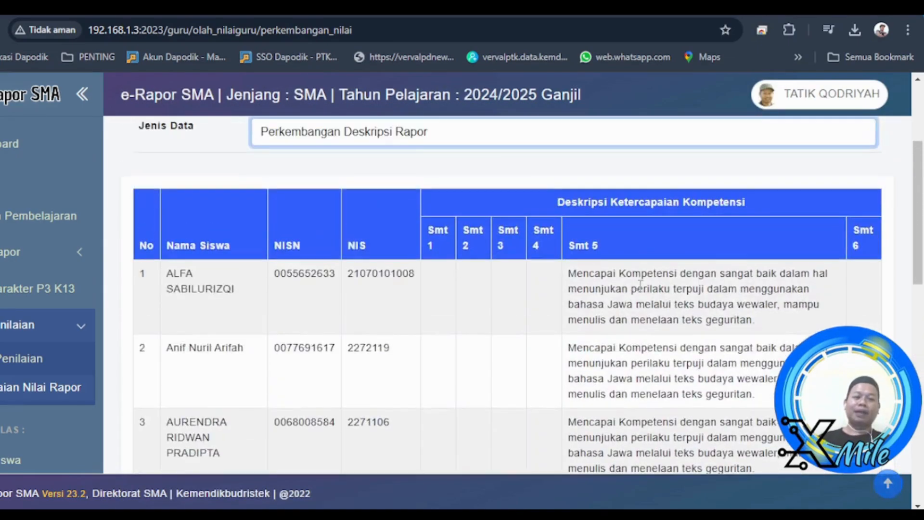
{"action": "scroll", "coordinate": [626, 287], "scroll_direction": "down", "scroll_amount": 3}
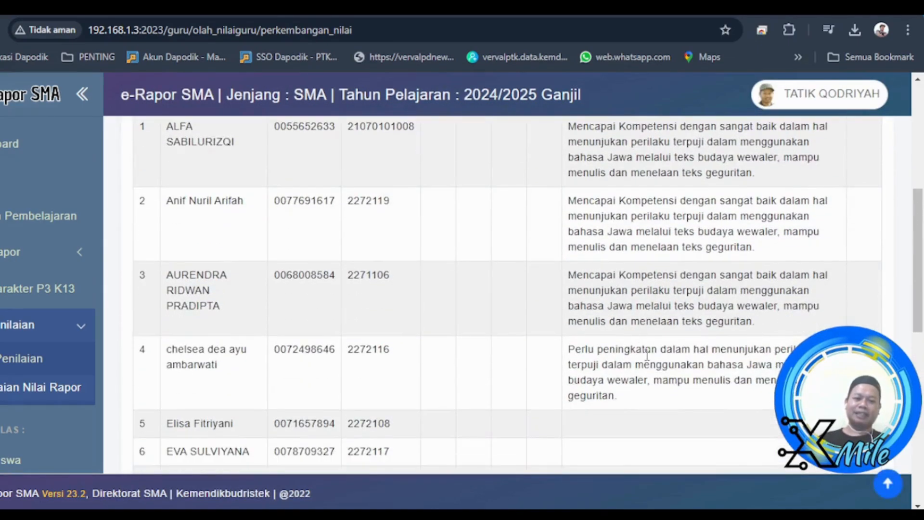
{"action": "scroll", "coordinate": [638, 242], "scroll_direction": "up", "scroll_amount": 1}
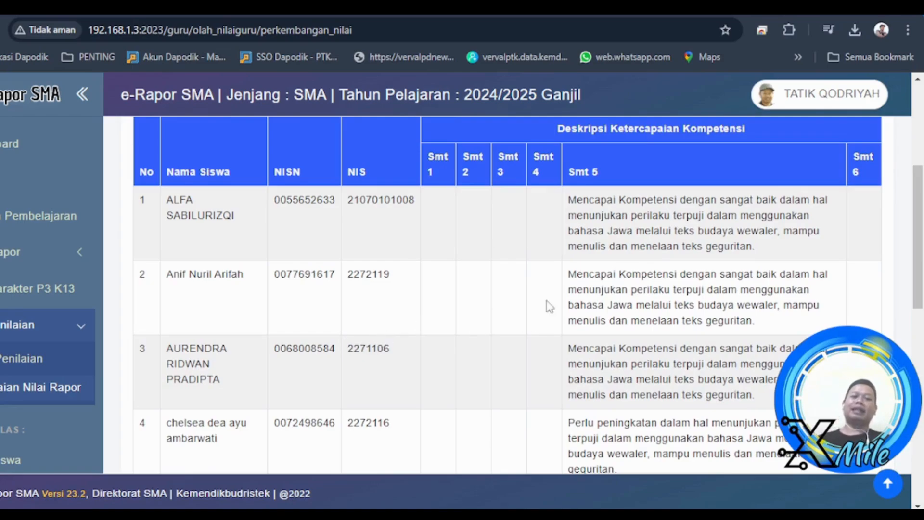
{"action": "scroll", "coordinate": [568, 289], "scroll_direction": "down", "scroll_amount": 4}
{"action": "scroll", "coordinate": [593, 276], "scroll_direction": "up", "scroll_amount": 5}
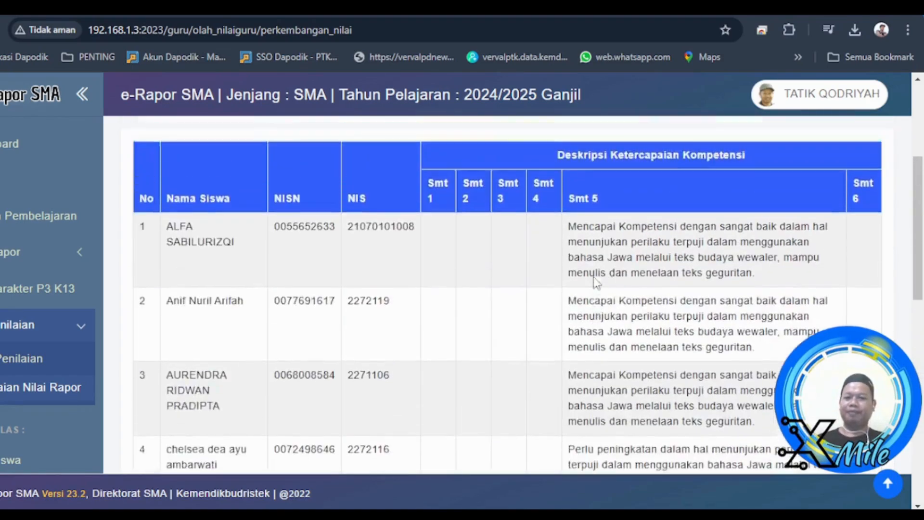
{"action": "scroll", "coordinate": [594, 277], "scroll_direction": "up", "scroll_amount": 1}
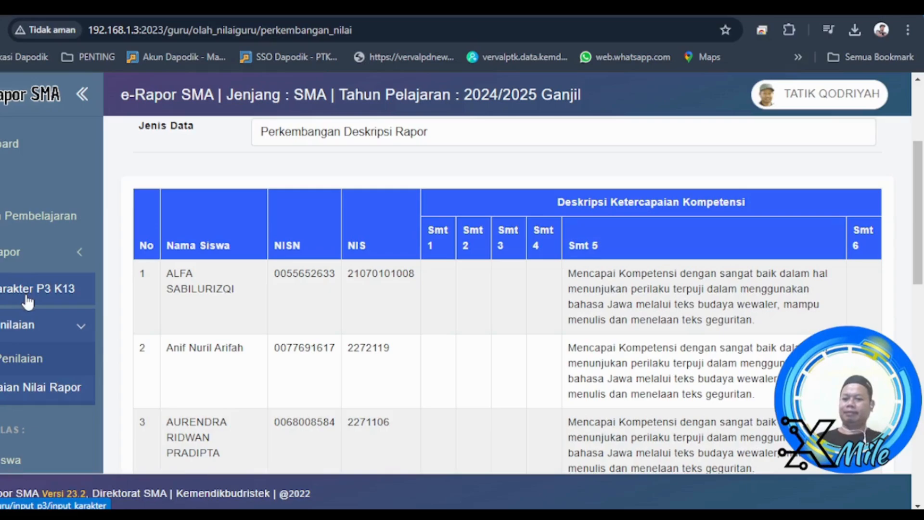
Step: Open the P3 K13 character grade input page and select class XII MIPA AM
{"action": "scroll", "coordinate": [50, 356], "scroll_direction": "down", "scroll_amount": 2}
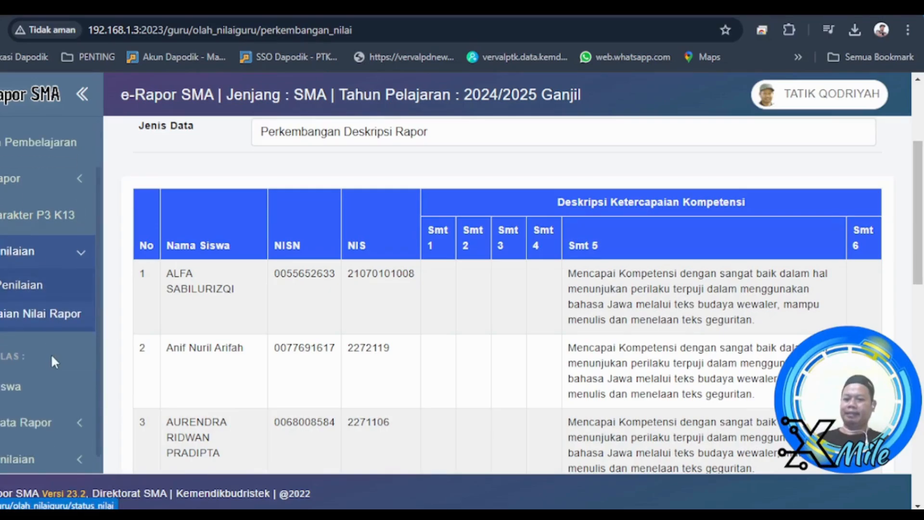
{"action": "left_click", "coordinate": [20, 219]}
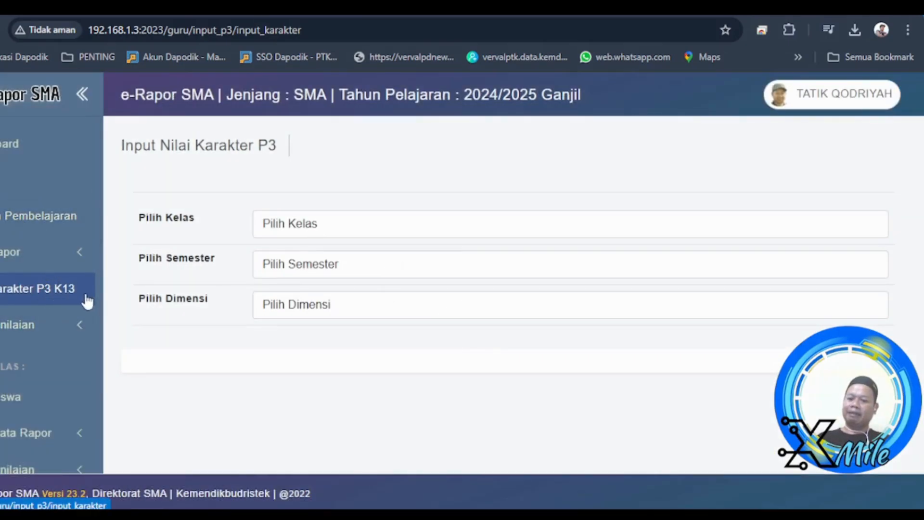
{"action": "left_click", "coordinate": [342, 235]}
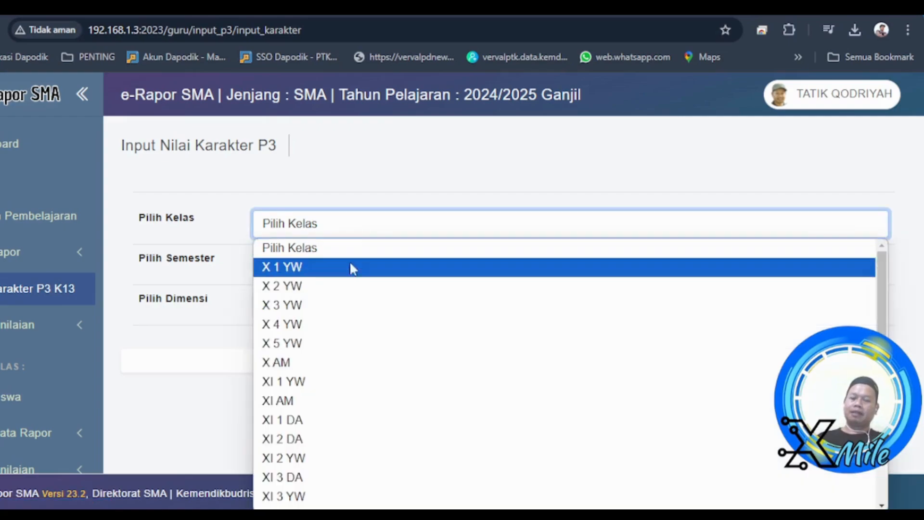
{"action": "scroll", "coordinate": [356, 295], "scroll_direction": "down", "scroll_amount": 5}
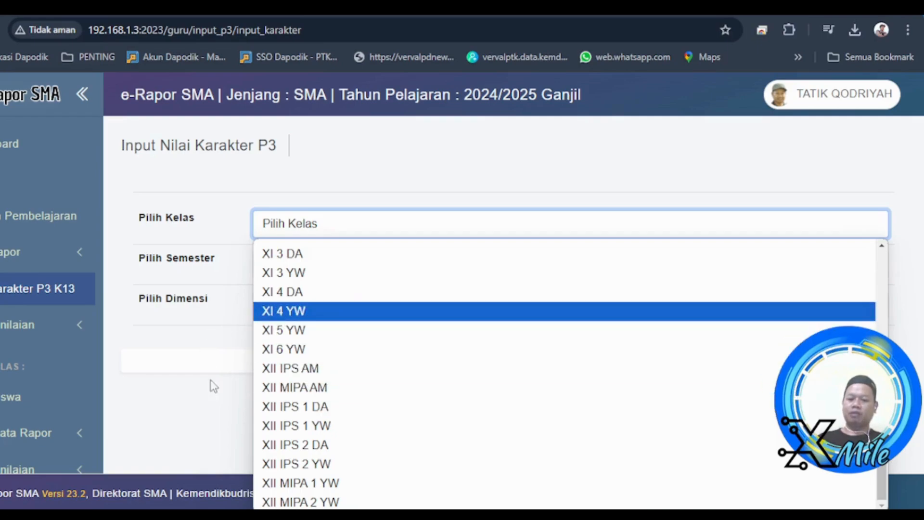
{"action": "scroll", "coordinate": [439, 314], "scroll_direction": "up", "scroll_amount": 1}
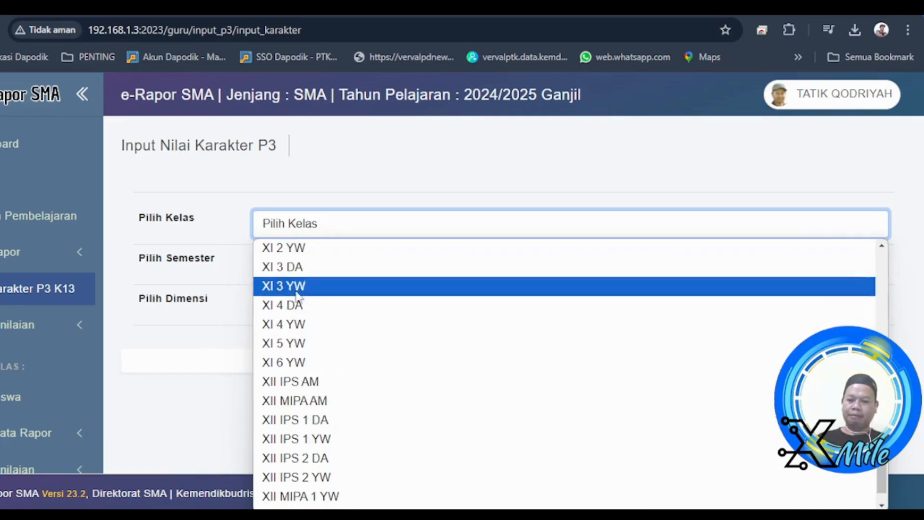
{"action": "left_click", "coordinate": [346, 402]}
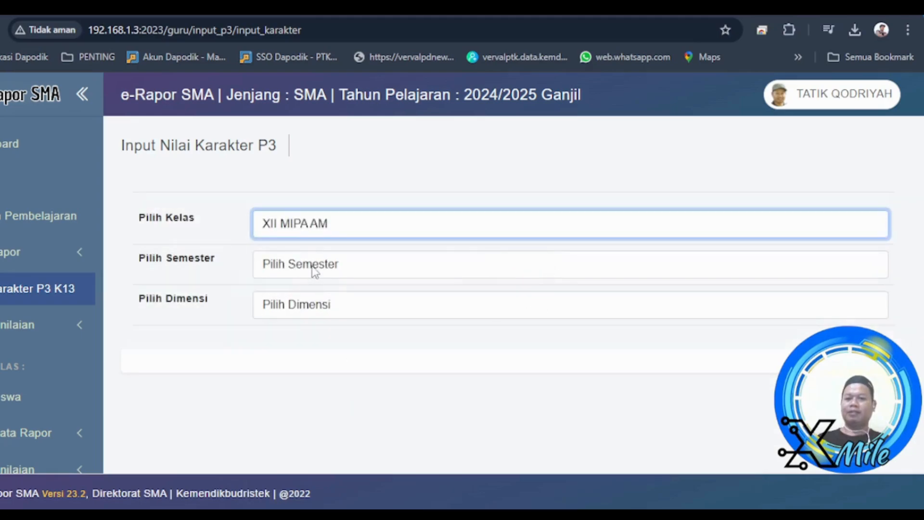
Step: Display the character grade table for Semester 1 and the Kreatif dimension
{"action": "left_click", "coordinate": [316, 268]}
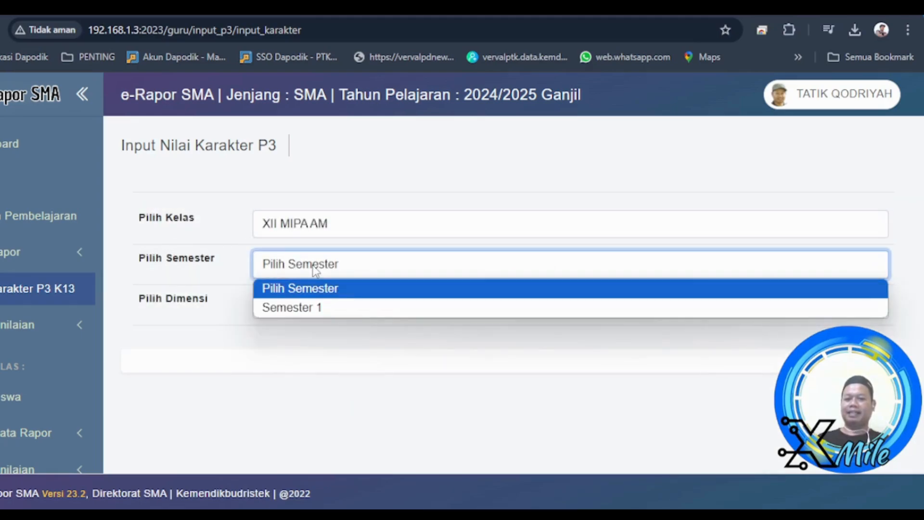
{"action": "left_click", "coordinate": [305, 312]}
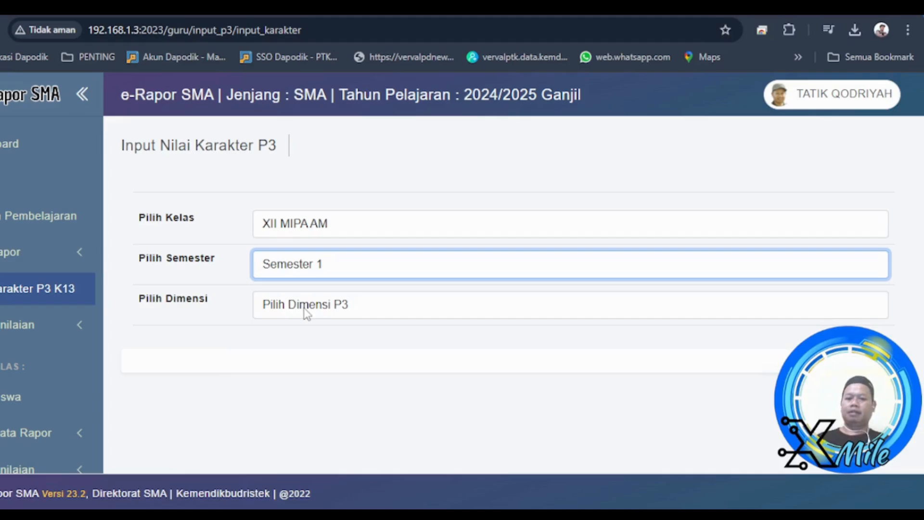
{"action": "left_click", "coordinate": [307, 314]}
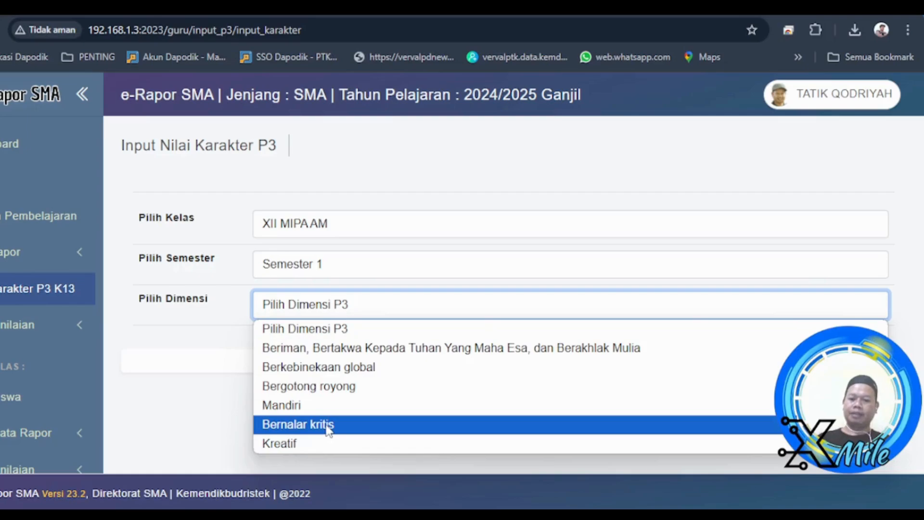
{"action": "left_click", "coordinate": [296, 444]}
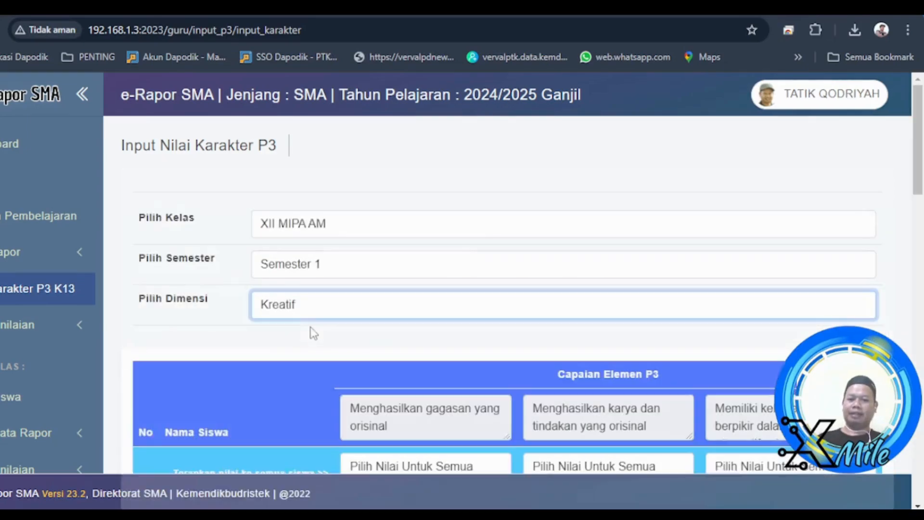
Step: Examine the Kreatif dimension's P3 elements, the apply-to-all row and the students' rating fields
{"action": "scroll", "coordinate": [321, 331], "scroll_direction": "down", "scroll_amount": 3}
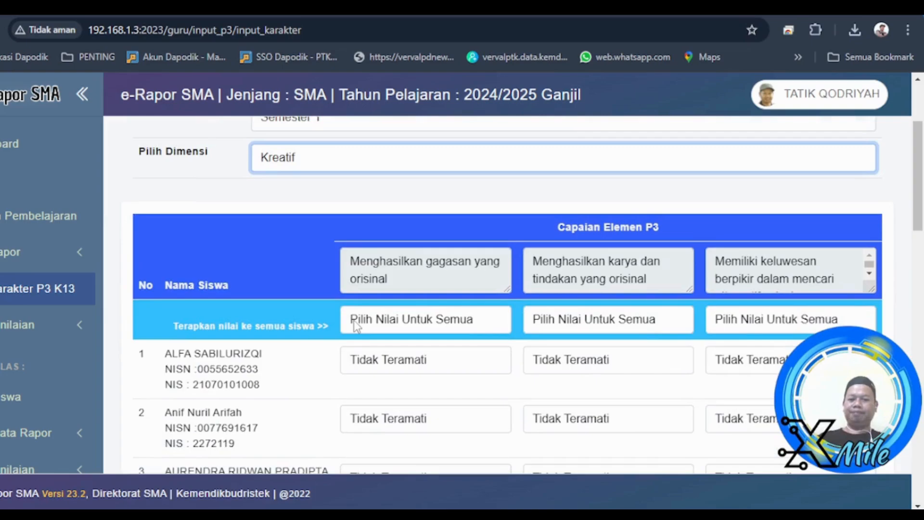
{"action": "scroll", "coordinate": [353, 323], "scroll_direction": "down", "scroll_amount": 2}
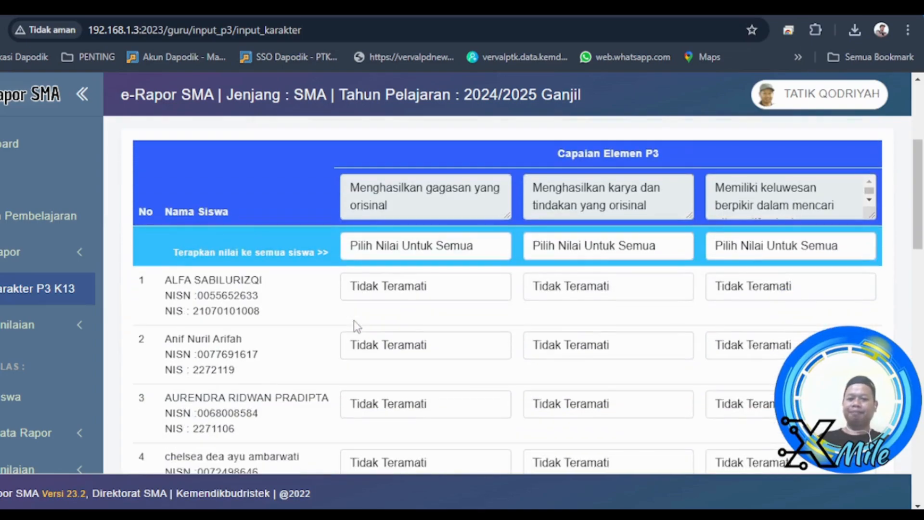
{"action": "scroll", "coordinate": [357, 326], "scroll_direction": "up", "scroll_amount": 3}
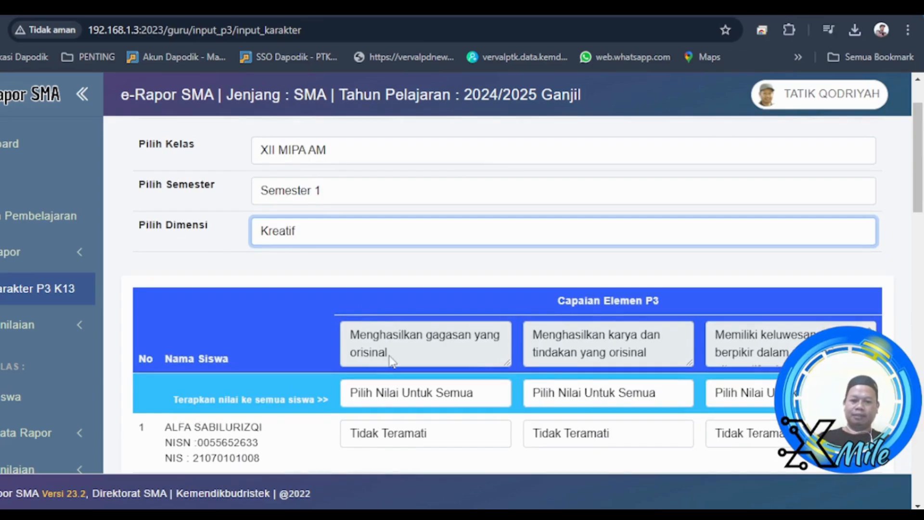
{"action": "scroll", "coordinate": [391, 359], "scroll_direction": "down", "scroll_amount": 2}
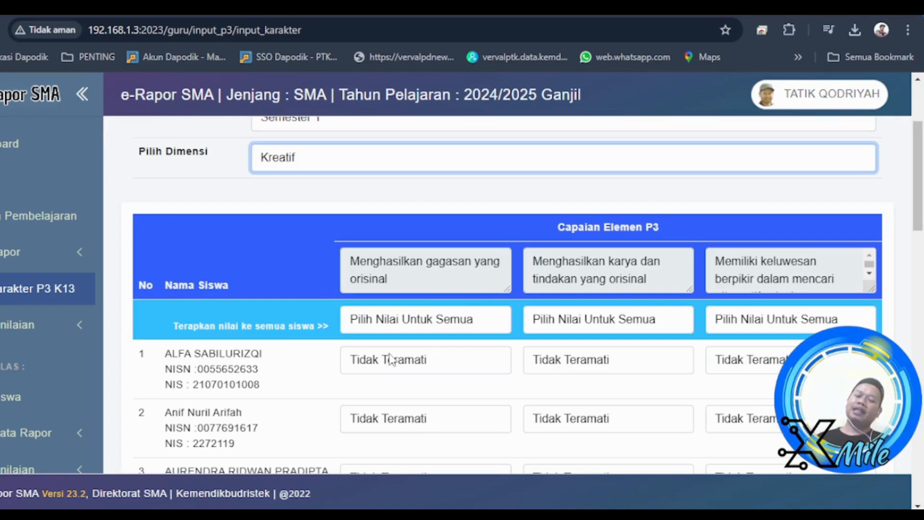
{"action": "scroll", "coordinate": [389, 360], "scroll_direction": "up", "scroll_amount": 3}
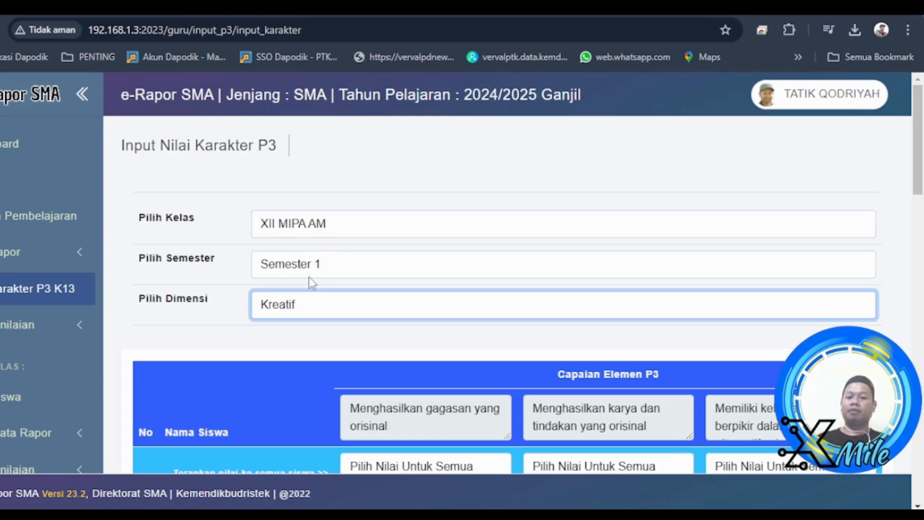
{"action": "scroll", "coordinate": [310, 278], "scroll_direction": "down", "scroll_amount": 2}
{"action": "scroll", "coordinate": [310, 278], "scroll_direction": "down", "scroll_amount": 2}
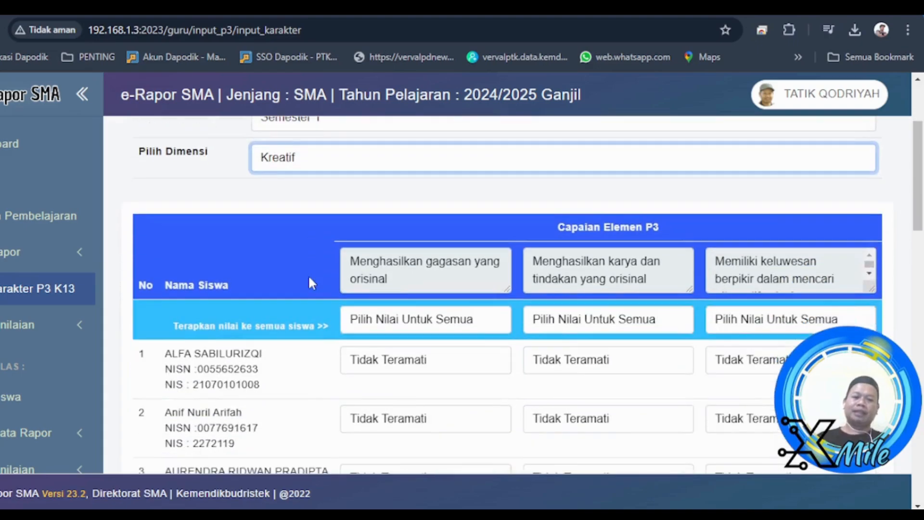
{"action": "scroll", "coordinate": [310, 278], "scroll_direction": "up", "scroll_amount": 4}
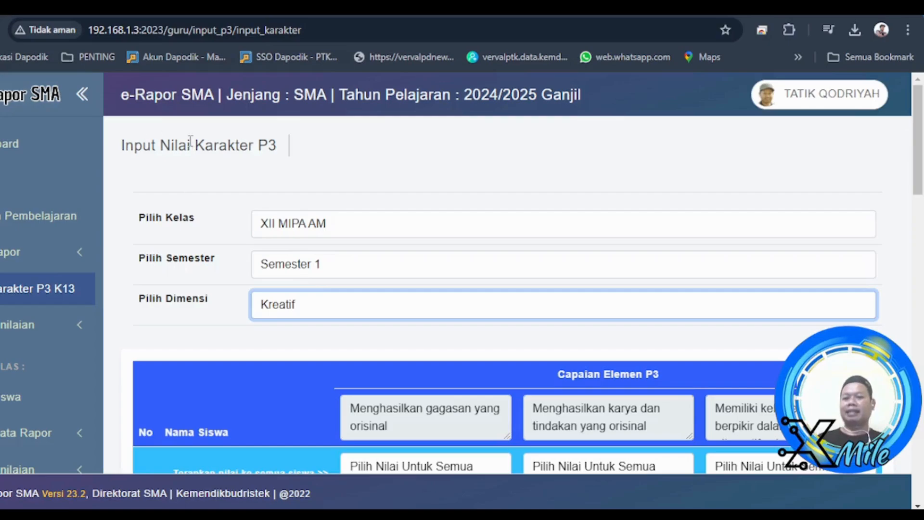
{"action": "scroll", "coordinate": [350, 234], "scroll_direction": "down", "scroll_amount": 4}
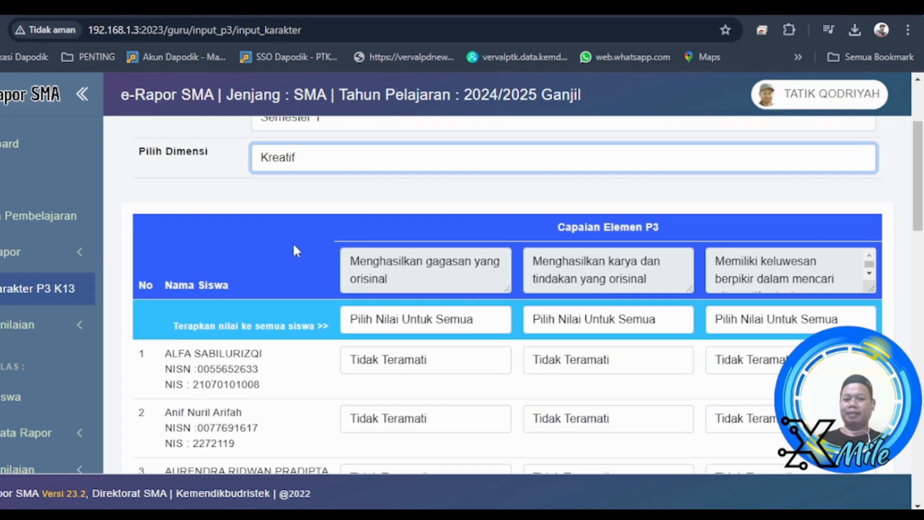
{"action": "scroll", "coordinate": [282, 340], "scroll_direction": "down", "scroll_amount": 3}
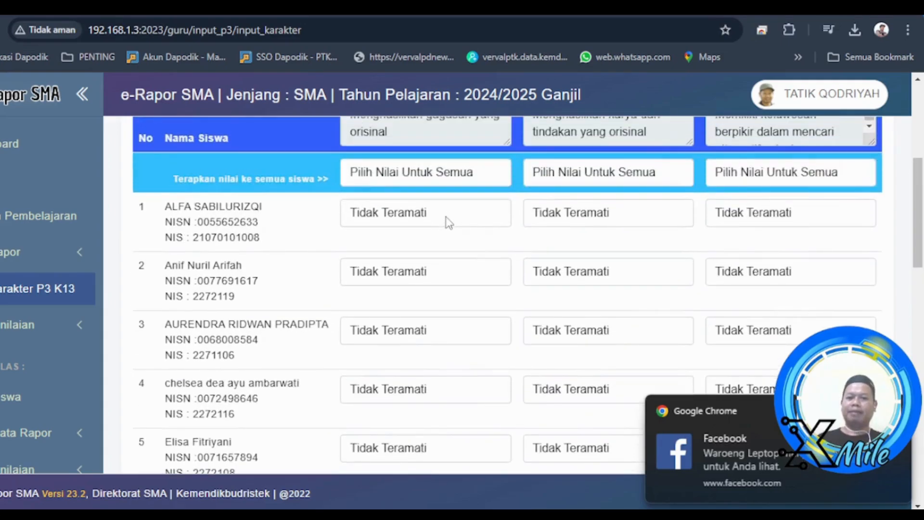
{"action": "scroll", "coordinate": [445, 219], "scroll_direction": "up", "scroll_amount": 2}
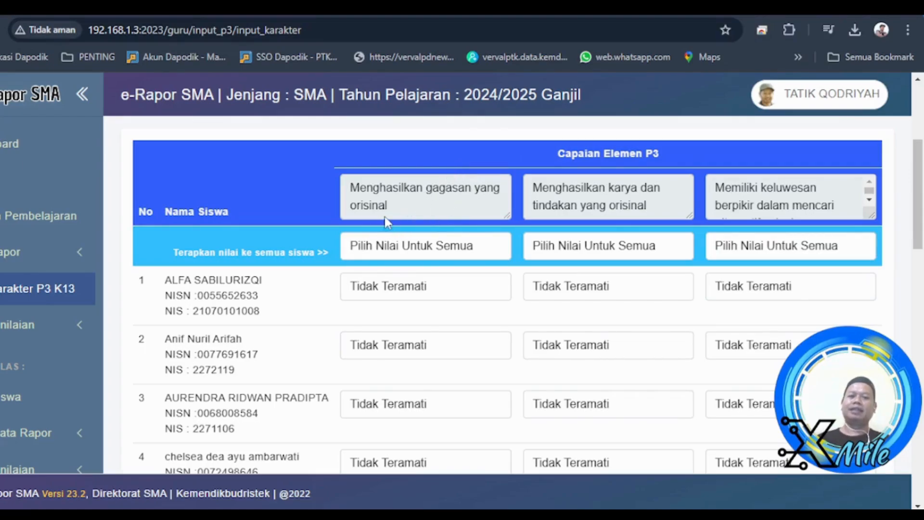
{"action": "scroll", "coordinate": [385, 219], "scroll_direction": "up", "scroll_amount": 3}
{"action": "scroll", "coordinate": [386, 219], "scroll_direction": "down", "scroll_amount": 3}
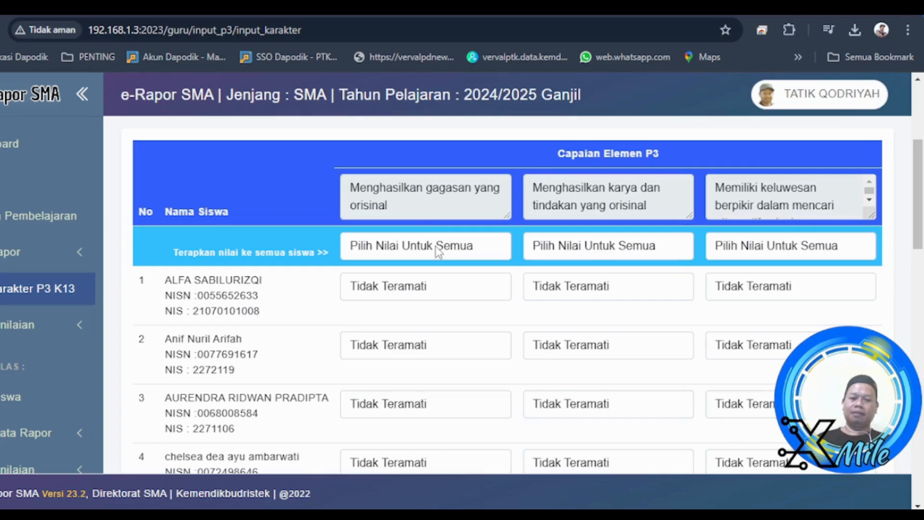
Step: Check the available ratings for the first student's Menghasilkan gagasan yang orisinal element, leaving the list without choosing another rating
{"action": "left_click", "coordinate": [429, 289]}
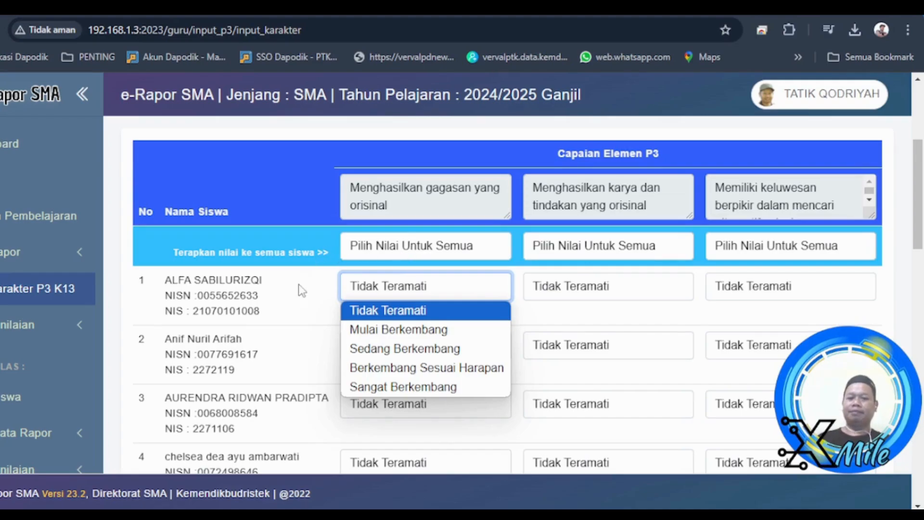
{"action": "scroll", "coordinate": [359, 218], "scroll_direction": "up", "scroll_amount": 2}
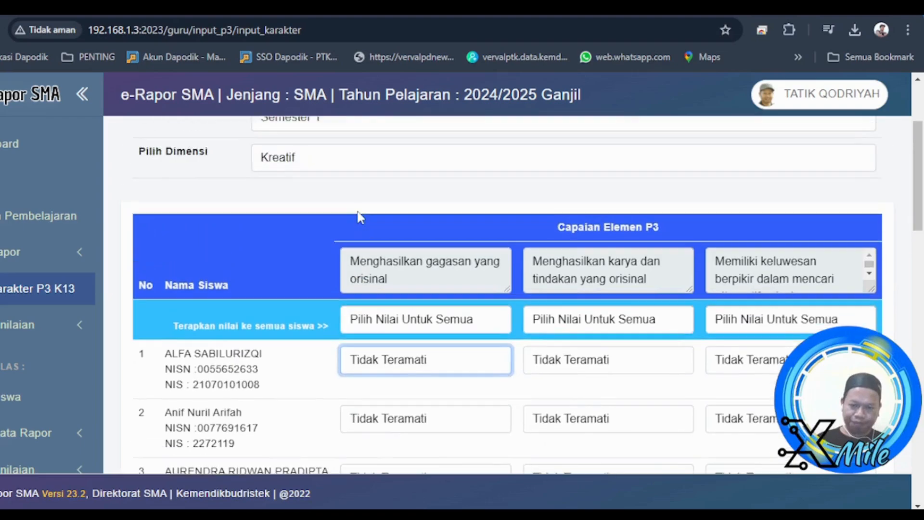
{"action": "scroll", "coordinate": [358, 212], "scroll_direction": "up", "scroll_amount": 4}
{"action": "scroll", "coordinate": [358, 213], "scroll_direction": "down", "scroll_amount": 2}
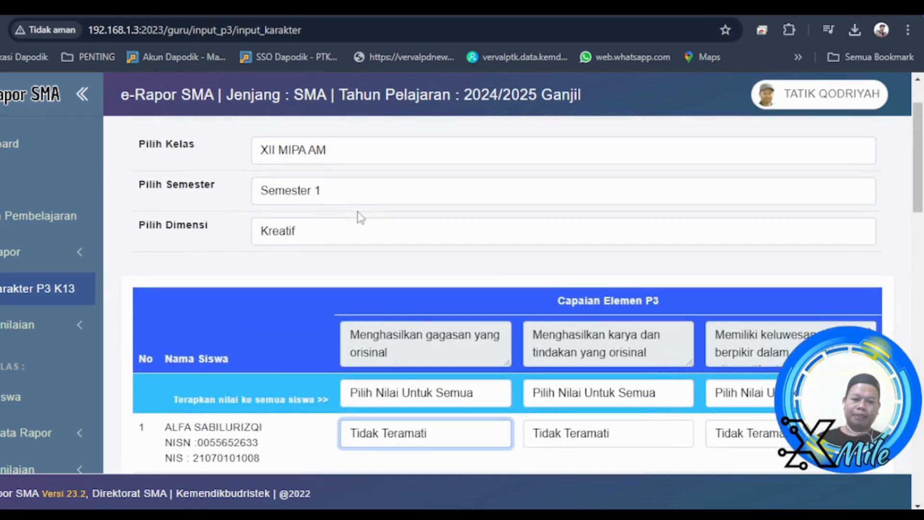
{"action": "scroll", "coordinate": [357, 212], "scroll_direction": "down", "scroll_amount": 2}
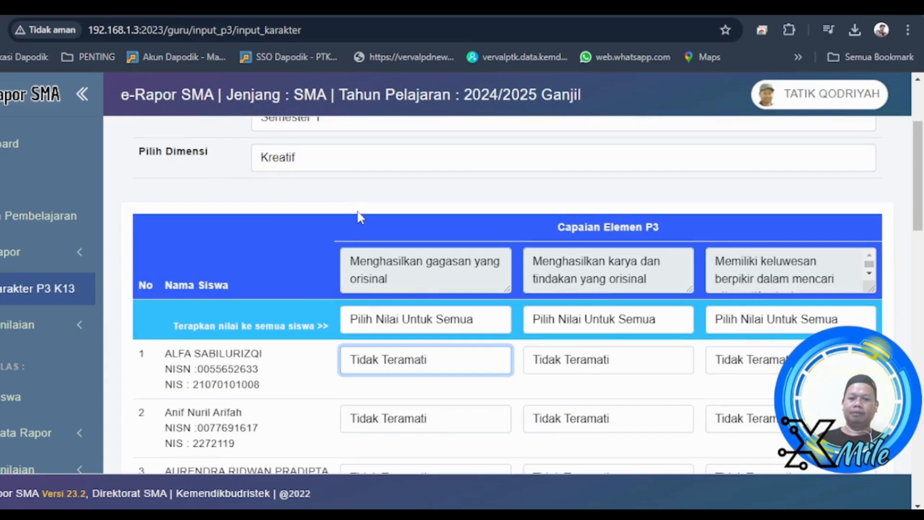
Step: Apply the Berkembang Sesuai Harapan rating to all students for the Menghasilkan gagasan yang orisinal element
{"action": "left_click", "coordinate": [398, 319]}
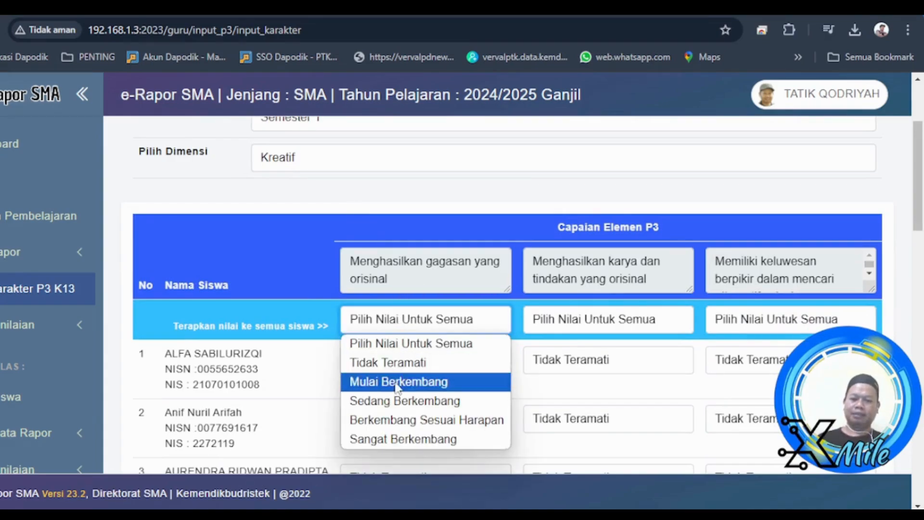
{"action": "left_click", "coordinate": [410, 420]}
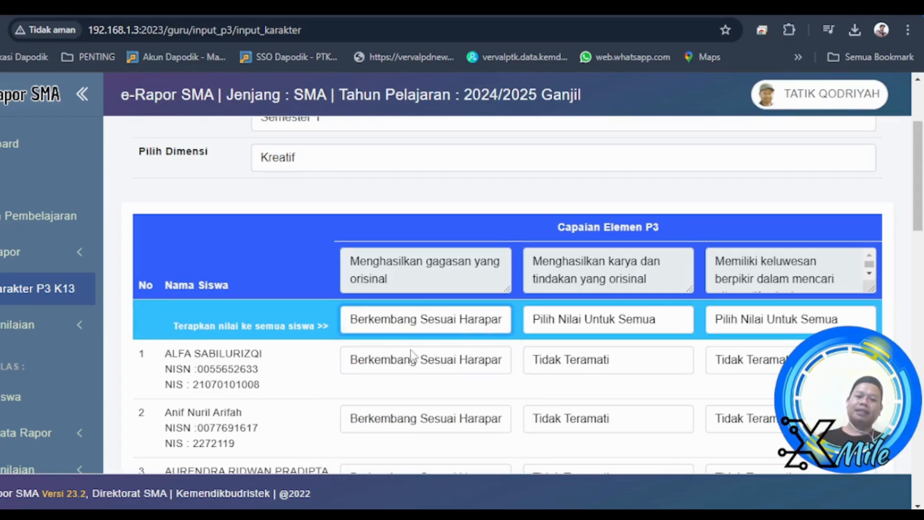
{"action": "scroll", "coordinate": [412, 357], "scroll_direction": "down", "scroll_amount": 3}
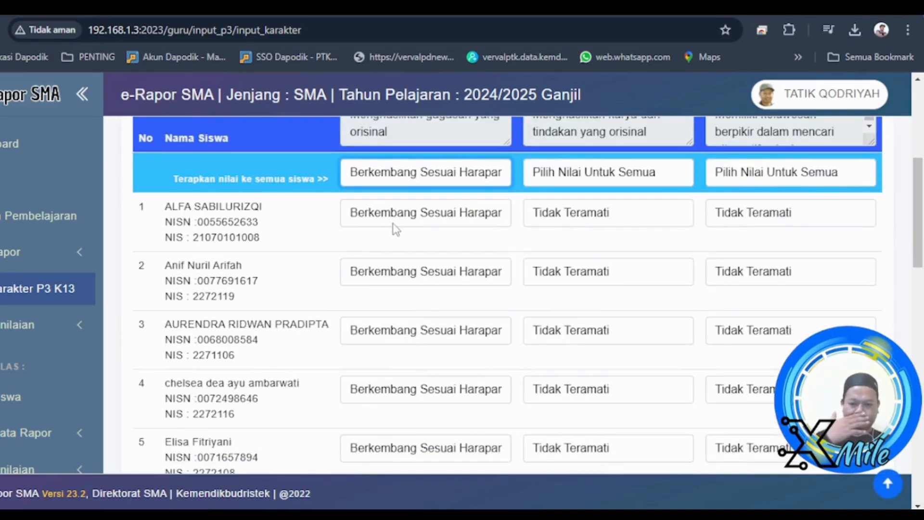
{"action": "scroll", "coordinate": [407, 230], "scroll_direction": "down", "scroll_amount": 10}
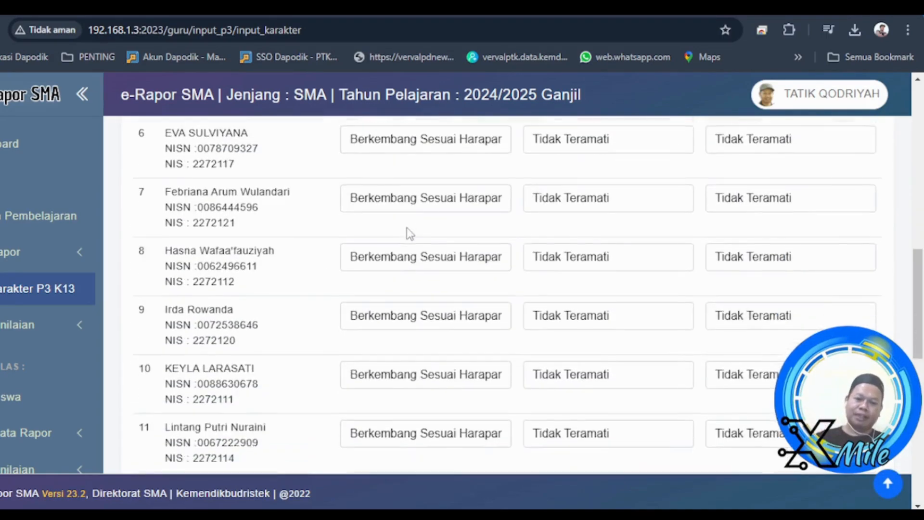
{"action": "scroll", "coordinate": [406, 227], "scroll_direction": "down", "scroll_amount": 5}
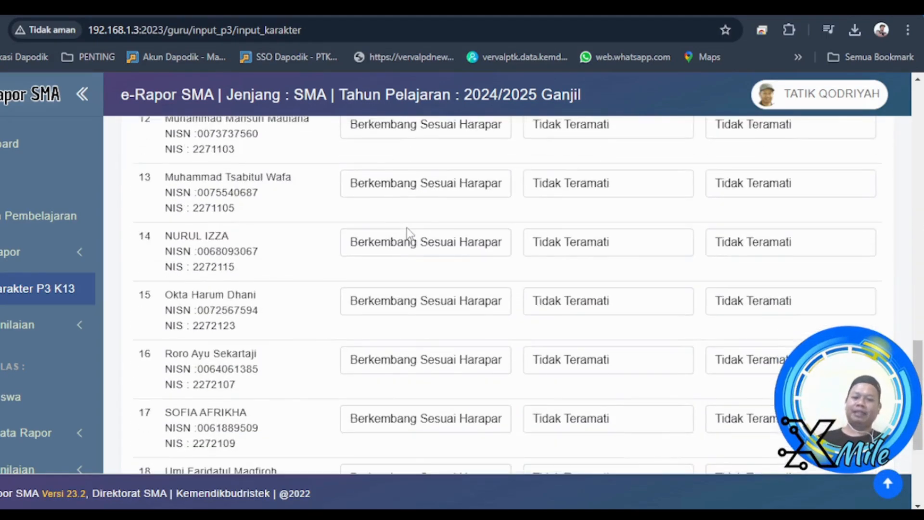
{"action": "scroll", "coordinate": [407, 227], "scroll_direction": "down", "scroll_amount": 3}
Step: Set student number 12's rating for the Menghasilkan gagasan yang orisinal element to Mulai Berkembang
{"action": "scroll", "coordinate": [407, 228], "scroll_direction": "up", "scroll_amount": 5}
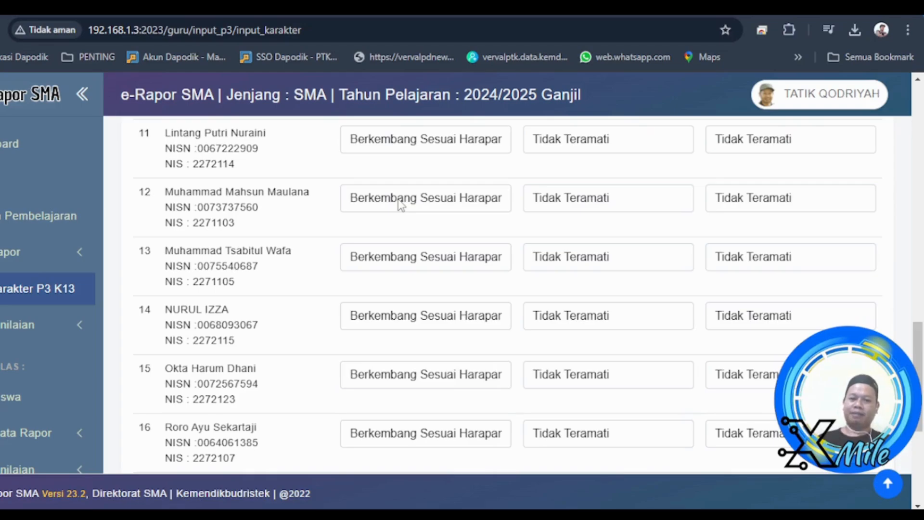
{"action": "left_click", "coordinate": [398, 198]}
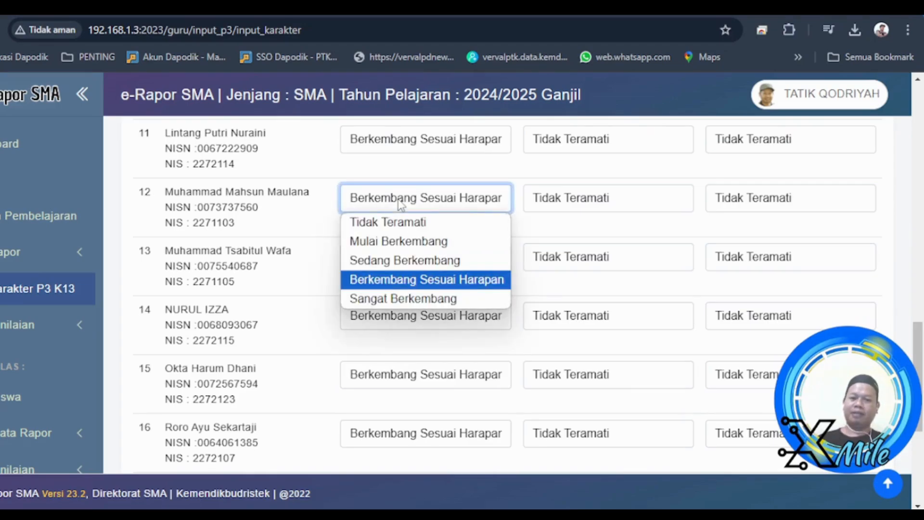
{"action": "left_click", "coordinate": [403, 242]}
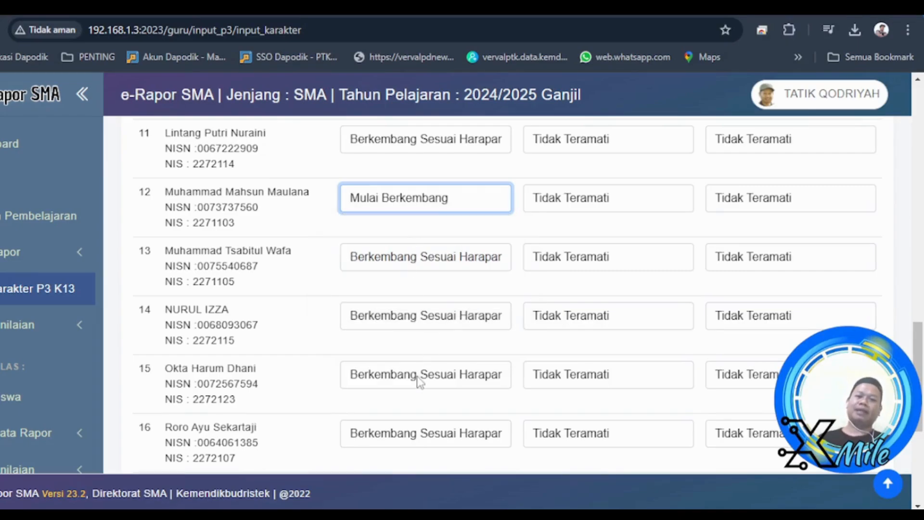
Step: Apply Mulai Berkembang to all students for Menghasilkan karya dan tindakan yang orisinal, and Sangat Berkembang for the Memiliki keluwesan berpikir element
{"action": "scroll", "coordinate": [417, 377], "scroll_direction": "up", "scroll_amount": 6}
{"action": "scroll", "coordinate": [420, 377], "scroll_direction": "up", "scroll_amount": 12}
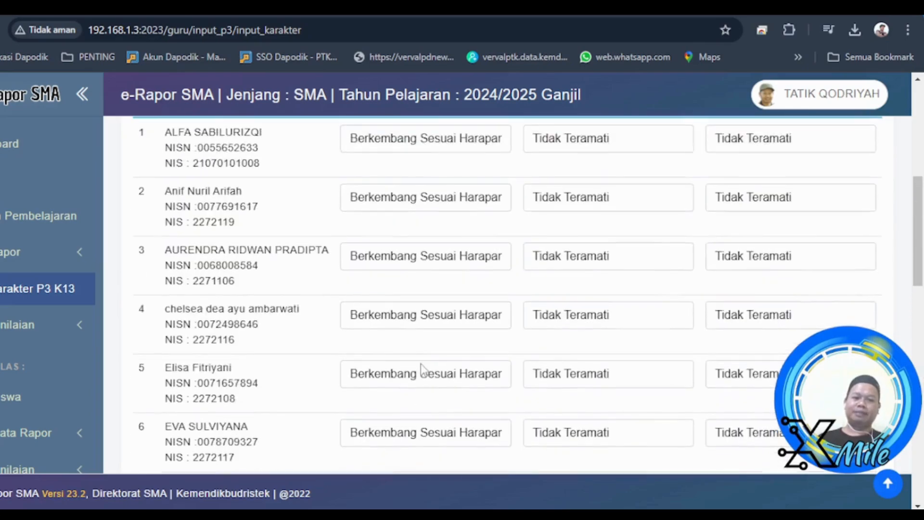
{"action": "scroll", "coordinate": [451, 350], "scroll_direction": "down", "scroll_amount": 3}
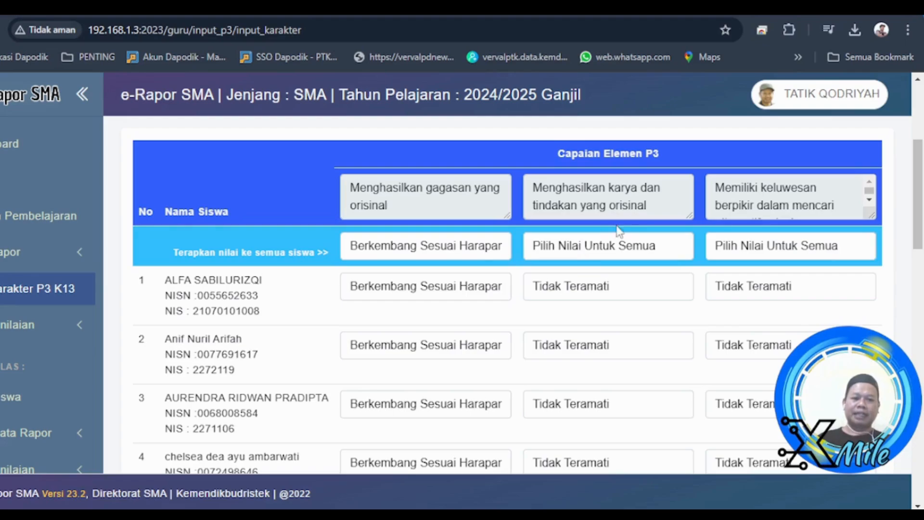
{"action": "left_click", "coordinate": [621, 250]}
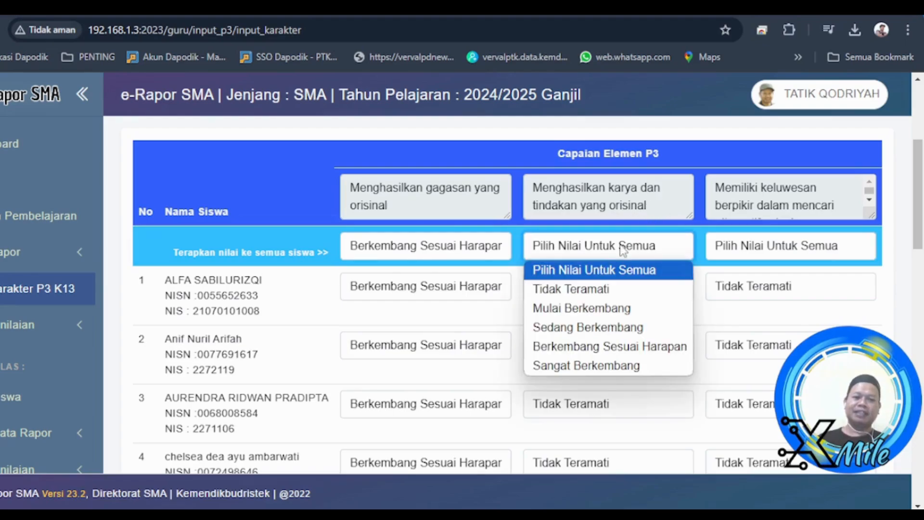
{"action": "left_click", "coordinate": [595, 309]}
{"action": "left_click", "coordinate": [735, 251]}
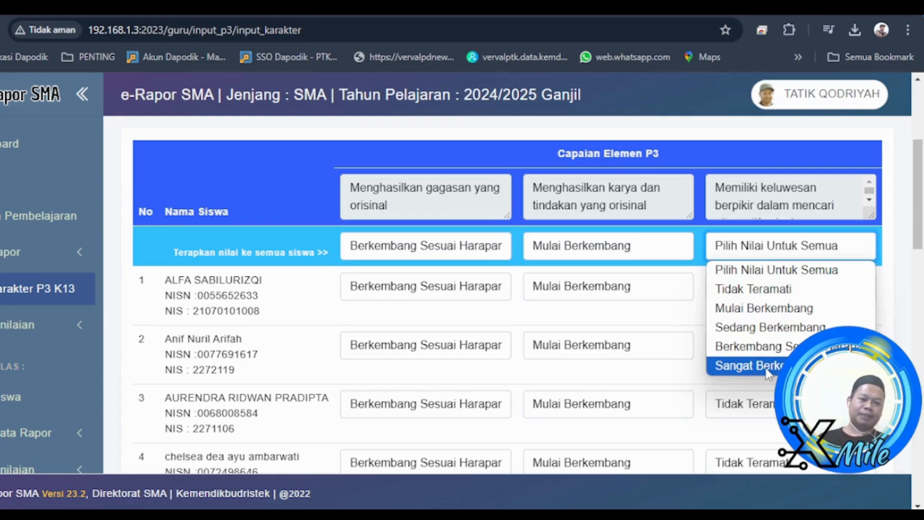
{"action": "left_click", "coordinate": [767, 372]}
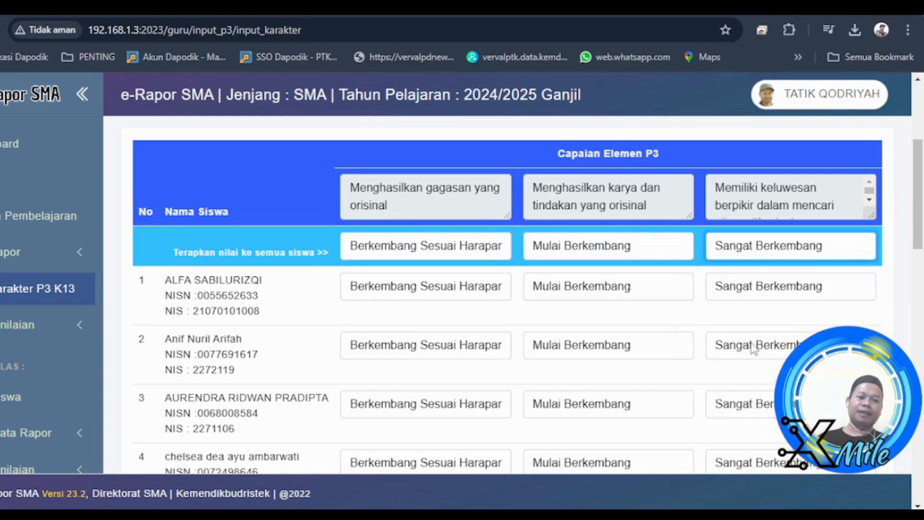
Step: Look through all students' ratings and save the Kreatif character grades of class XII MIPA AM
{"action": "scroll", "coordinate": [761, 347], "scroll_direction": "down", "scroll_amount": 15}
{"action": "scroll", "coordinate": [755, 327], "scroll_direction": "up", "scroll_amount": 15}
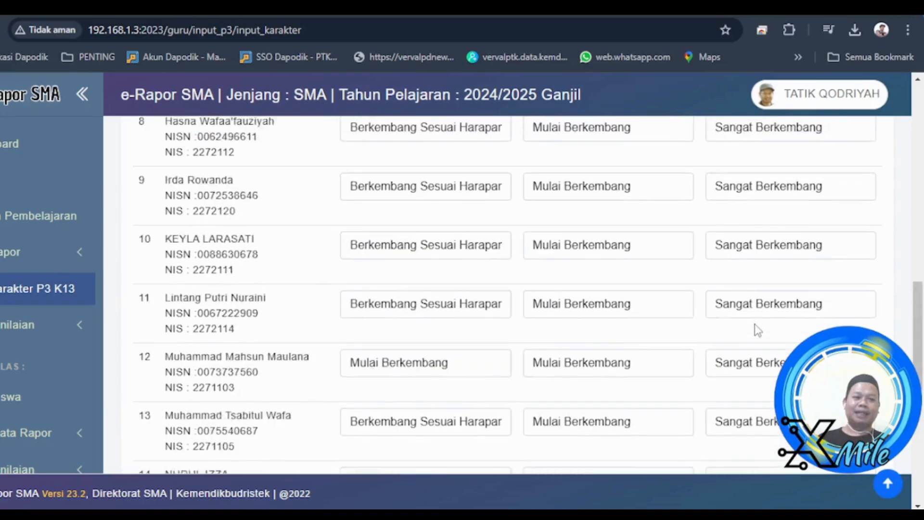
{"action": "scroll", "coordinate": [756, 321], "scroll_direction": "down", "scroll_amount": 15}
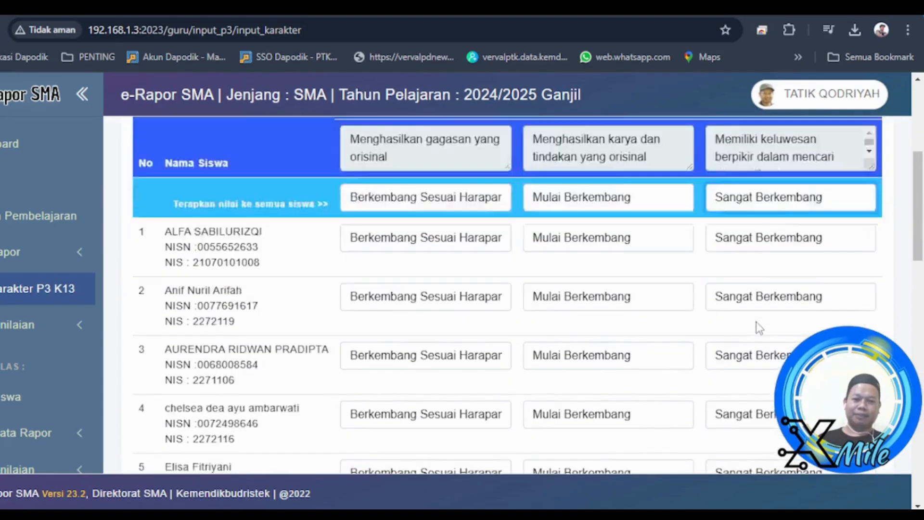
{"action": "scroll", "coordinate": [760, 328], "scroll_direction": "down", "scroll_amount": 2}
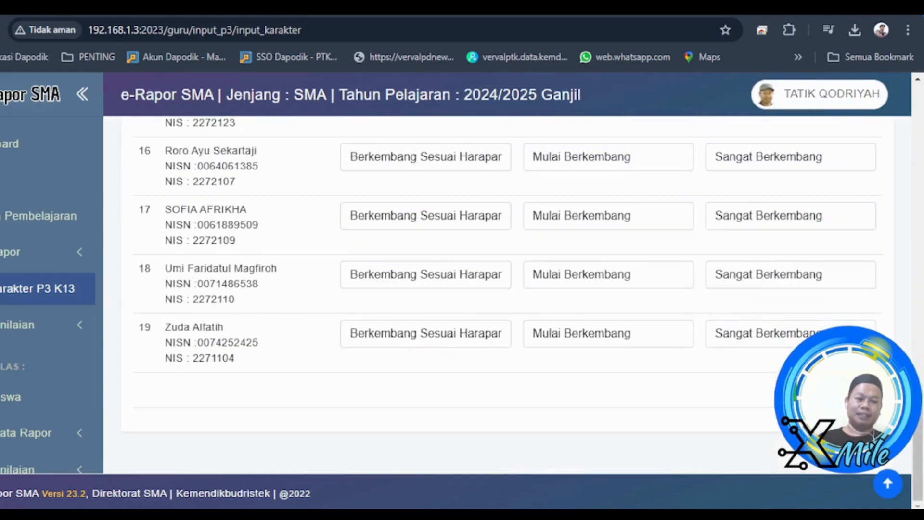
{"action": "scroll", "coordinate": [570, 332], "scroll_direction": "up", "scroll_amount": 15}
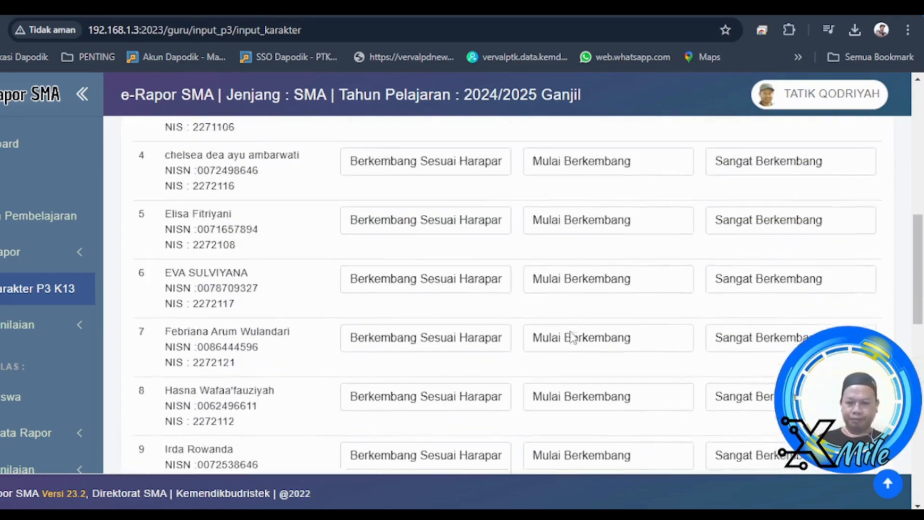
{"action": "scroll", "coordinate": [569, 331], "scroll_direction": "up", "scroll_amount": 2}
{"action": "scroll", "coordinate": [570, 331], "scroll_direction": "down", "scroll_amount": 4}
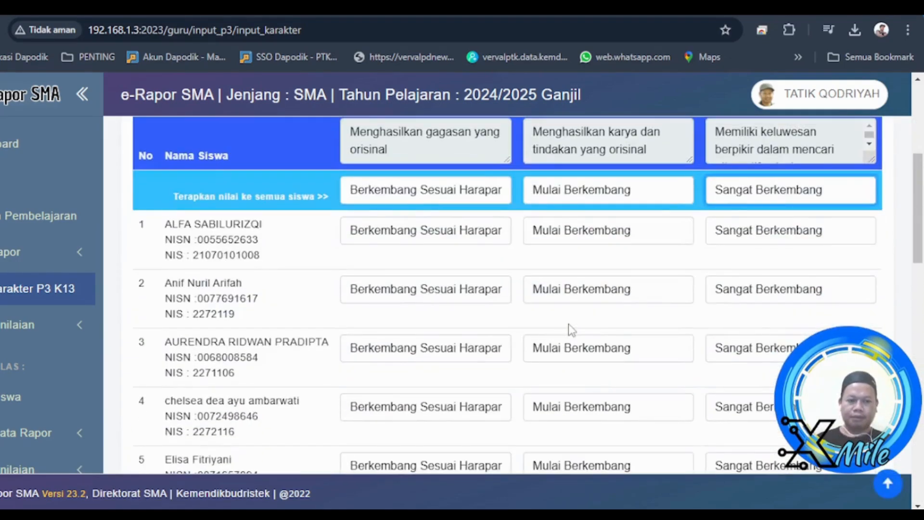
{"action": "scroll", "coordinate": [570, 330], "scroll_direction": "down", "scroll_amount": 6}
{"action": "scroll", "coordinate": [570, 329], "scroll_direction": "down", "scroll_amount": 10}
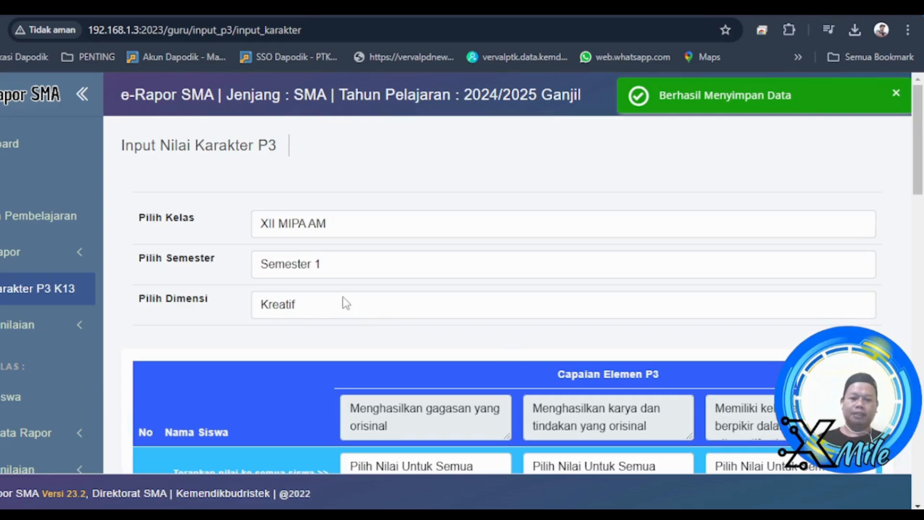
{"action": "scroll", "coordinate": [346, 303], "scroll_direction": "down", "scroll_amount": 8}
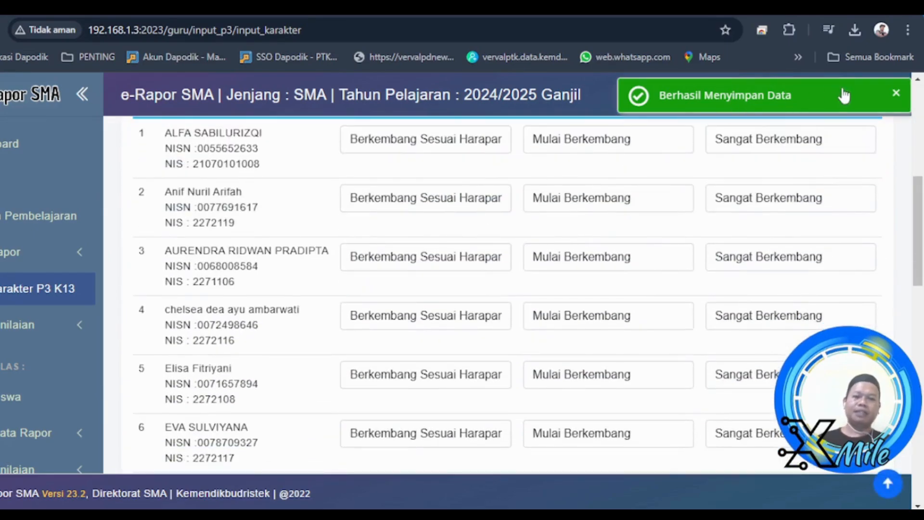
Step: Open the teacher's assessment status page and check the report grade and description status of every class, including XII MIPA AM
{"action": "left_click", "coordinate": [24, 331]}
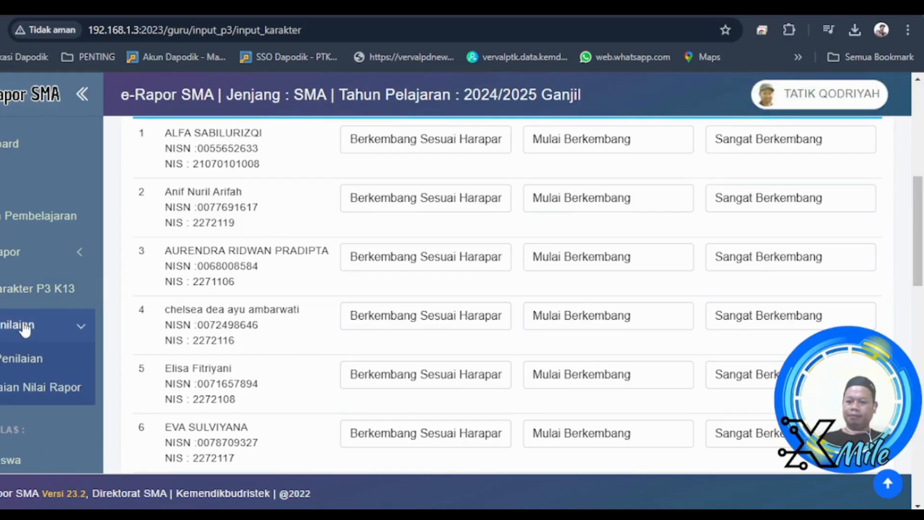
{"action": "scroll", "coordinate": [25, 328], "scroll_direction": "down", "scroll_amount": 2}
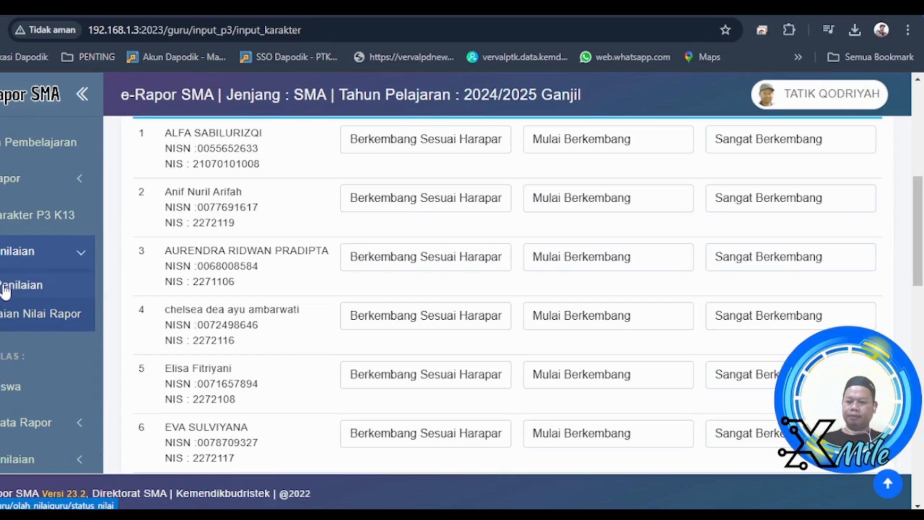
{"action": "left_click", "coordinate": [5, 289]}
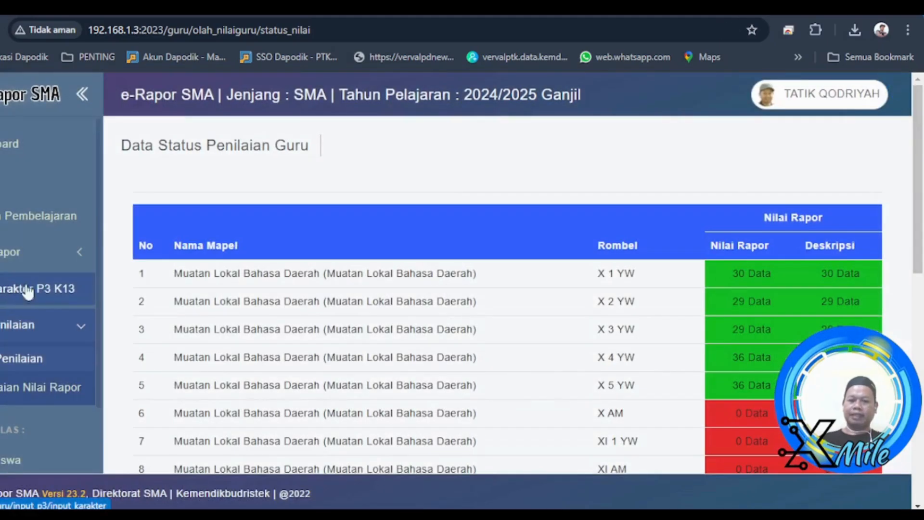
{"action": "scroll", "coordinate": [292, 304], "scroll_direction": "down", "scroll_amount": 10}
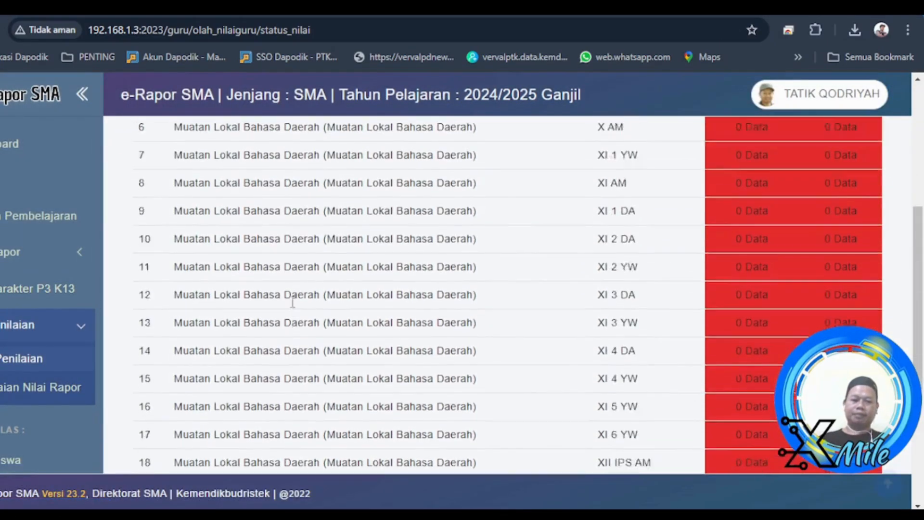
{"action": "scroll", "coordinate": [291, 302], "scroll_direction": "up", "scroll_amount": 10}
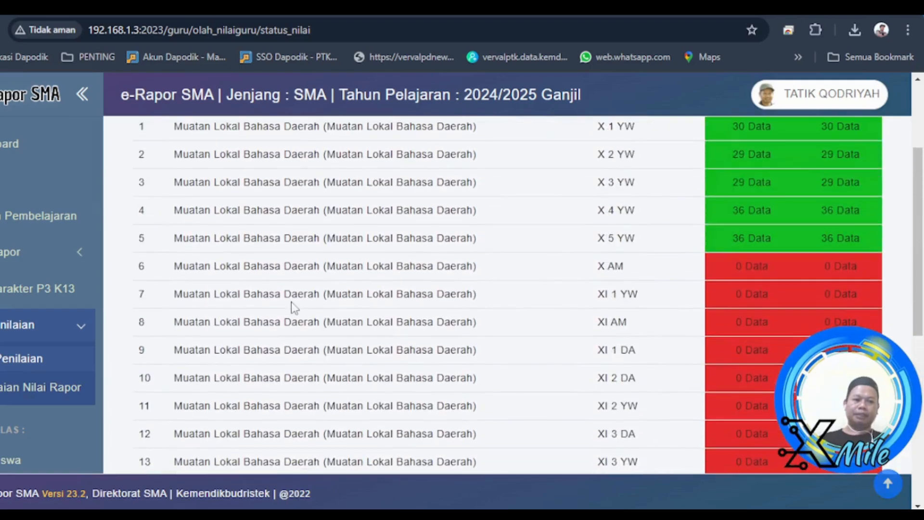
{"action": "scroll", "coordinate": [293, 302], "scroll_direction": "down", "scroll_amount": 4}
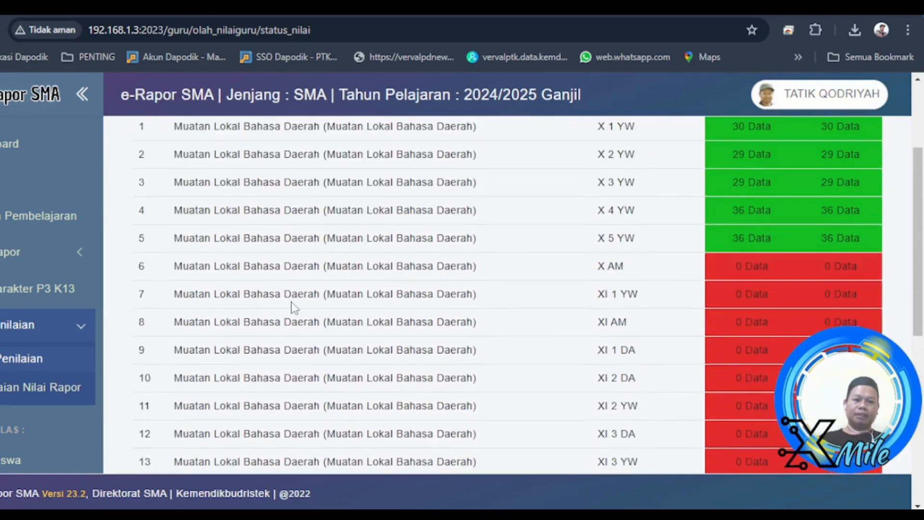
{"action": "scroll", "coordinate": [292, 302], "scroll_direction": "up", "scroll_amount": 4}
{"action": "scroll", "coordinate": [292, 302], "scroll_direction": "down", "scroll_amount": 1}
{"action": "scroll", "coordinate": [292, 302], "scroll_direction": "down", "scroll_amount": 10}
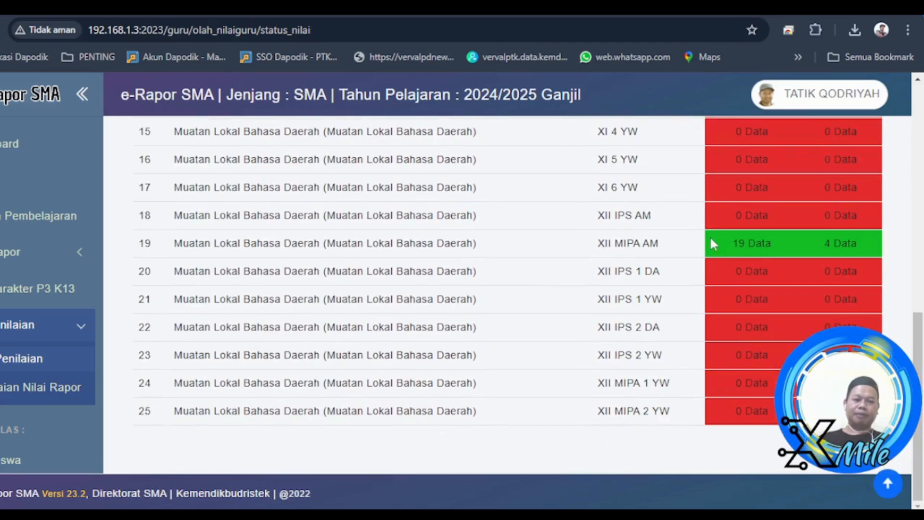
Step: Open the Perkembangan Nilai Rapor Siswa page and show class XII MIPA AM for the subject Muatan Lokal Bahasa Daerah
{"action": "left_click", "coordinate": [54, 388]}
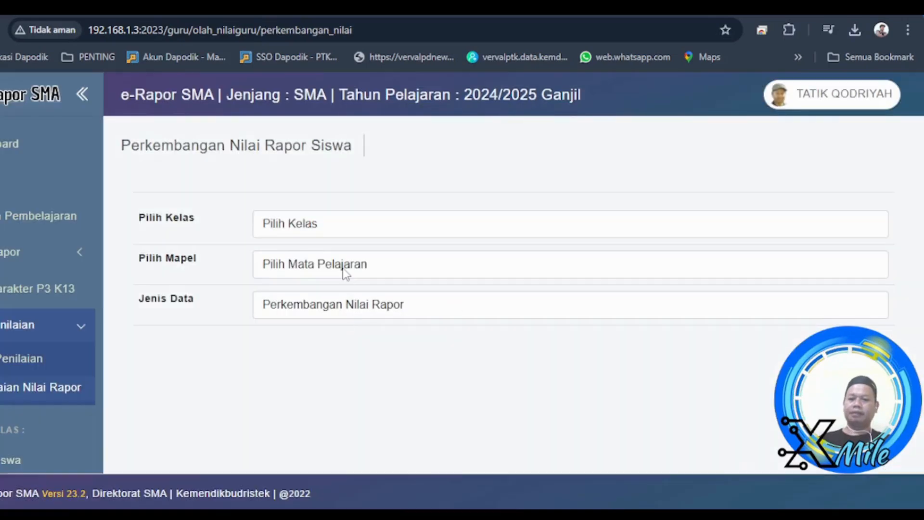
{"action": "left_click", "coordinate": [333, 229]}
{"action": "scroll", "coordinate": [347, 395], "scroll_direction": "down", "scroll_amount": 4}
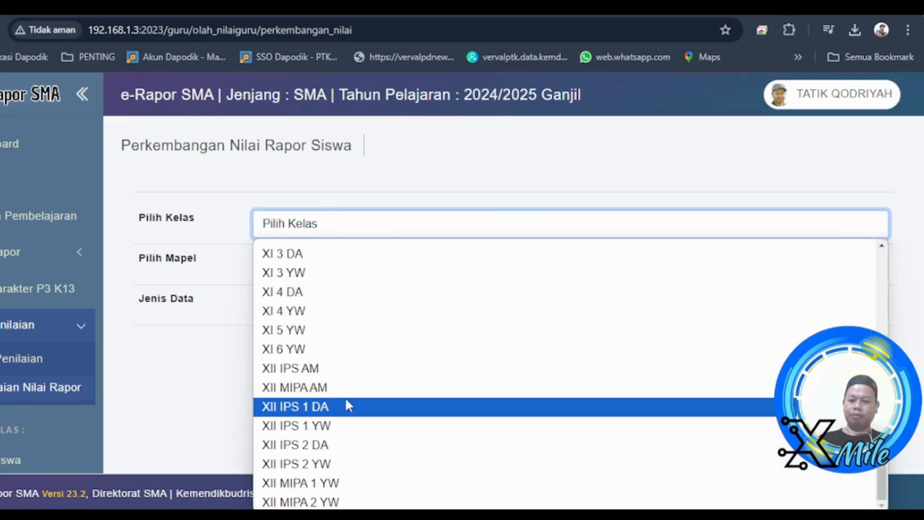
{"action": "left_click", "coordinate": [319, 387]}
{"action": "left_click", "coordinate": [323, 265]}
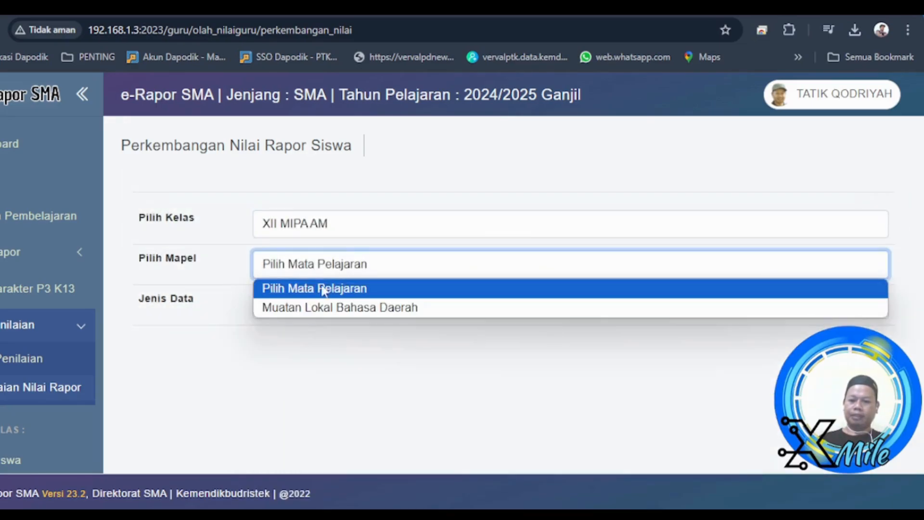
{"action": "left_click", "coordinate": [320, 307]}
Step: Look through the students' Perkembangan Deskripsi Rapor data and switch the data type back to Perkembangan Nilai Rapor
{"action": "left_click", "coordinate": [305, 308]}
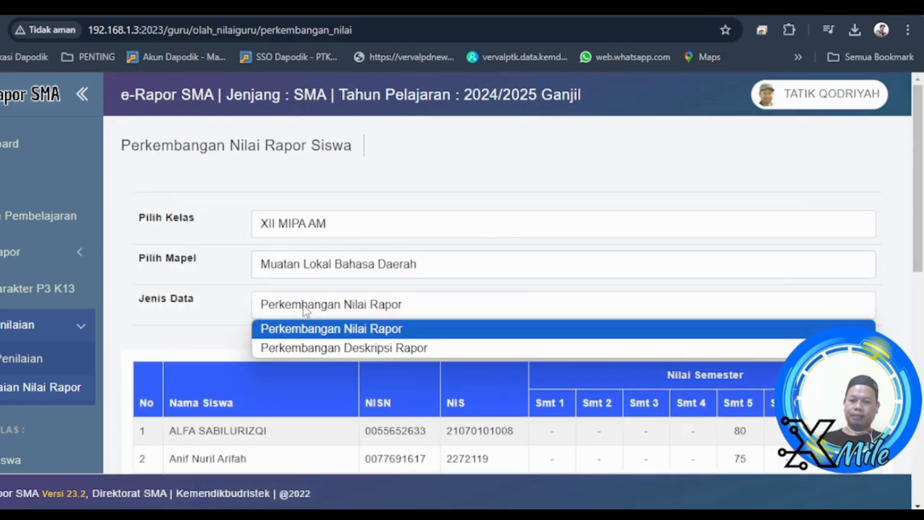
{"action": "left_click", "coordinate": [311, 346]}
{"action": "scroll", "coordinate": [348, 321], "scroll_direction": "down", "scroll_amount": 6}
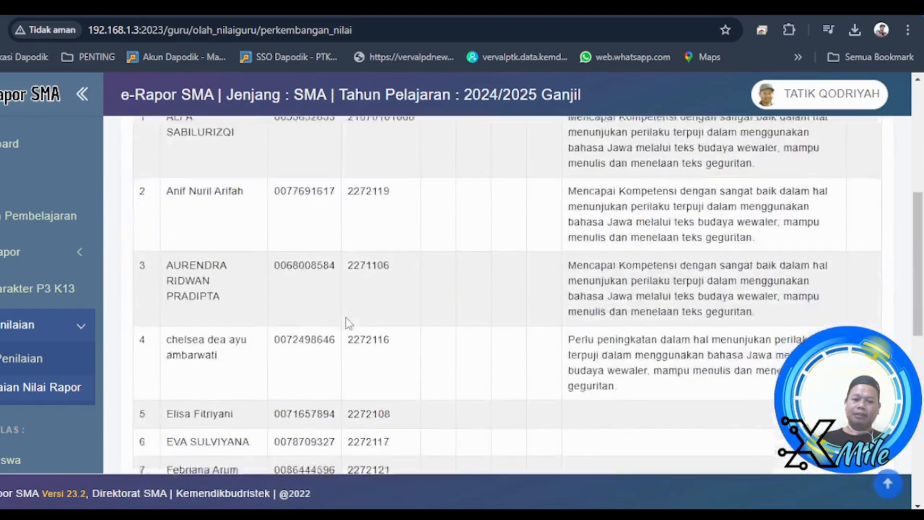
{"action": "scroll", "coordinate": [347, 322], "scroll_direction": "down", "scroll_amount": 8}
{"action": "scroll", "coordinate": [351, 309], "scroll_direction": "up", "scroll_amount": 10}
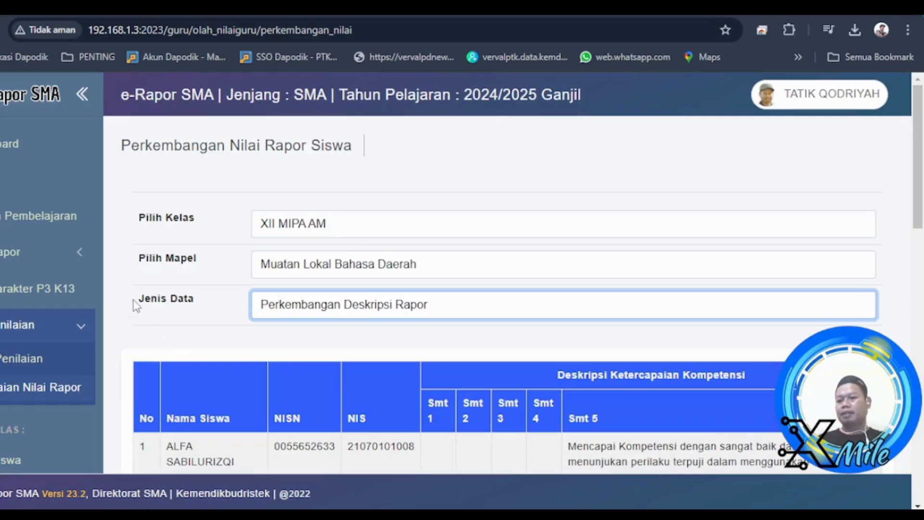
{"action": "left_click", "coordinate": [278, 310]}
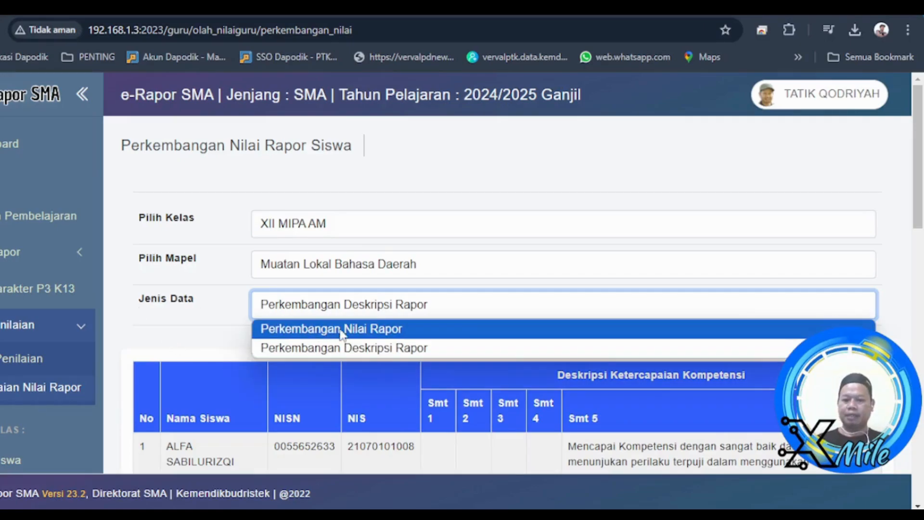
{"action": "left_click", "coordinate": [373, 330]}
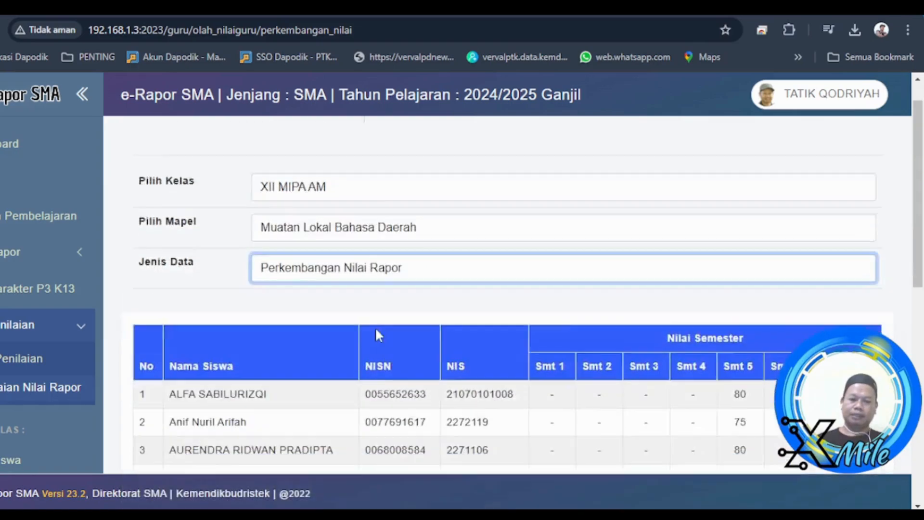
Step: Look through the semester grades and averages of all students in the Perkembangan Nilai Rapor table for class XII MIPA AM
{"action": "scroll", "coordinate": [376, 329], "scroll_direction": "down", "scroll_amount": 10}
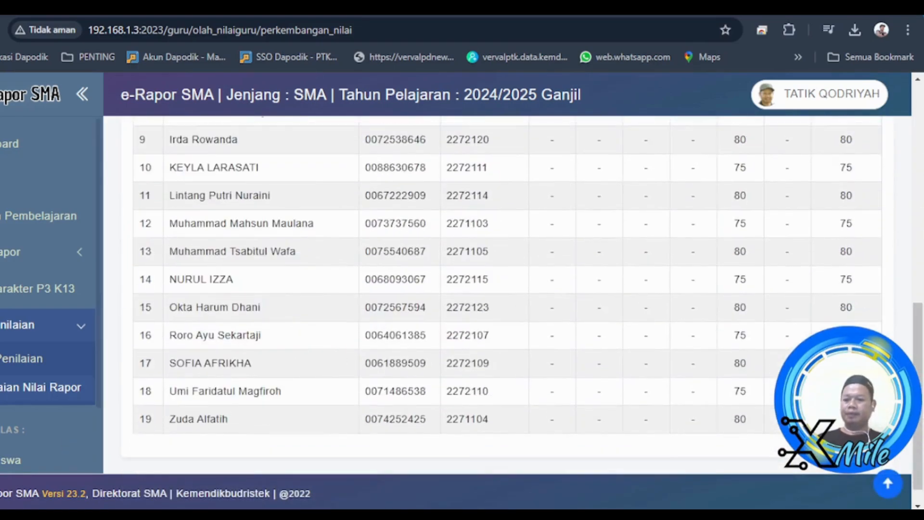
{"action": "scroll", "coordinate": [29, 359], "scroll_direction": "down", "scroll_amount": 2}
{"action": "scroll", "coordinate": [29, 349], "scroll_direction": "down", "scroll_amount": 2}
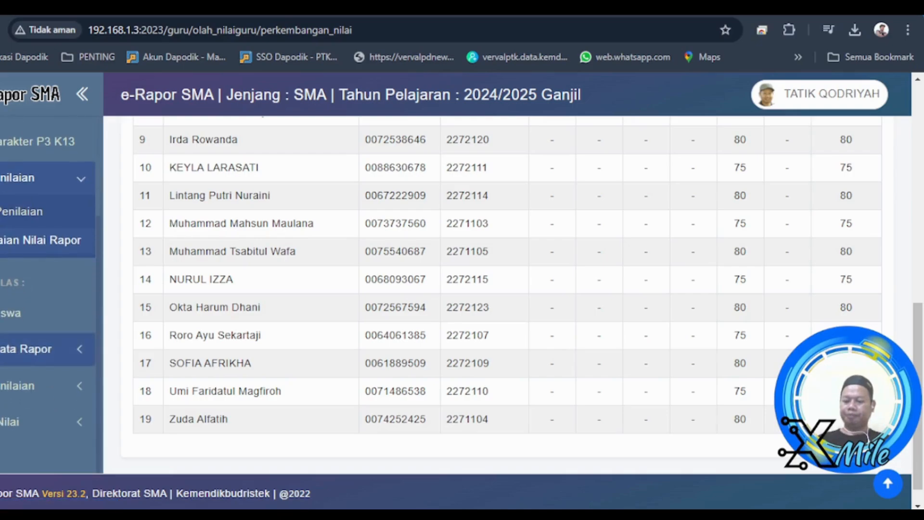
{"action": "scroll", "coordinate": [29, 349], "scroll_direction": "up", "scroll_amount": 2}
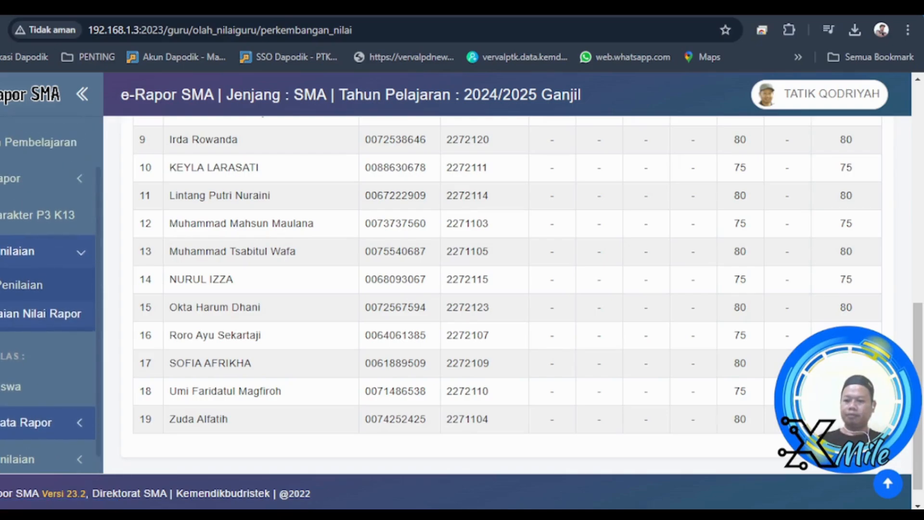
{"action": "scroll", "coordinate": [29, 349], "scroll_direction": "up", "scroll_amount": 2}
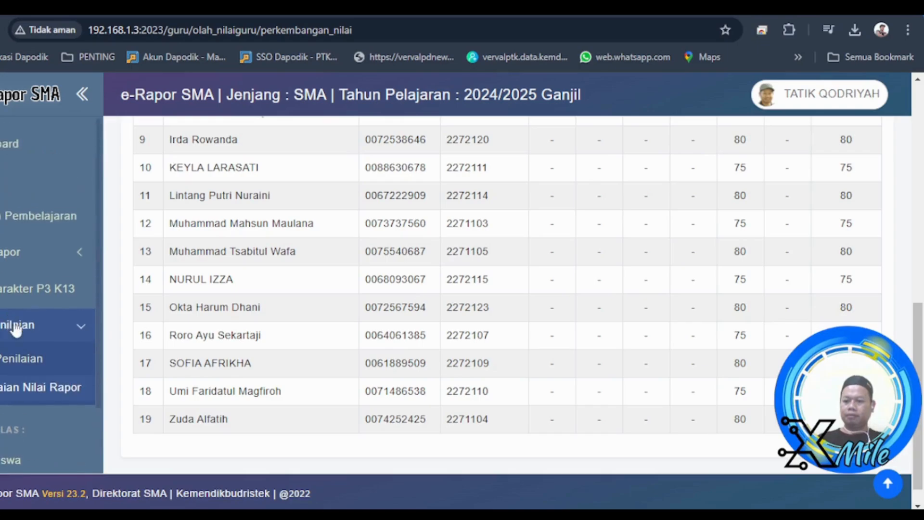
{"action": "scroll", "coordinate": [31, 391], "scroll_direction": "up", "scroll_amount": 2}
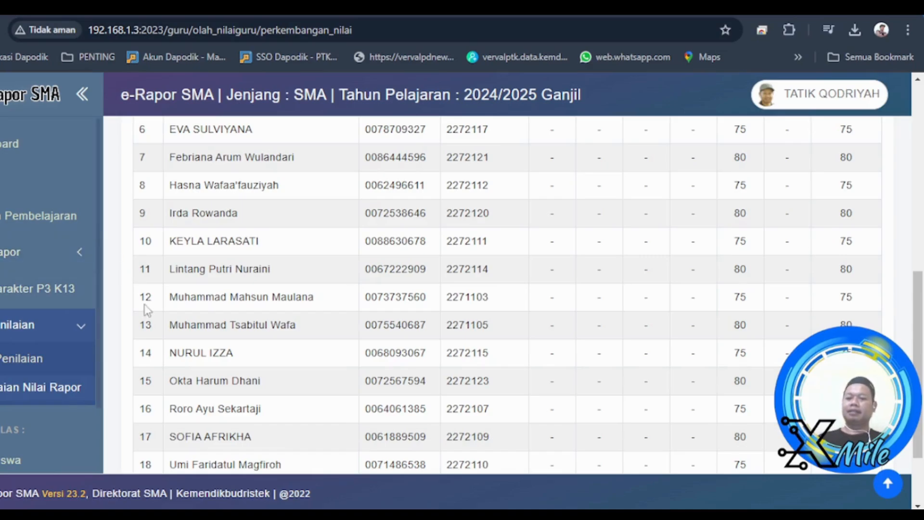
{"action": "scroll", "coordinate": [151, 307], "scroll_direction": "down", "scroll_amount": 2}
{"action": "scroll", "coordinate": [153, 305], "scroll_direction": "up", "scroll_amount": 3}
{"action": "scroll", "coordinate": [150, 306], "scroll_direction": "up", "scroll_amount": 5}
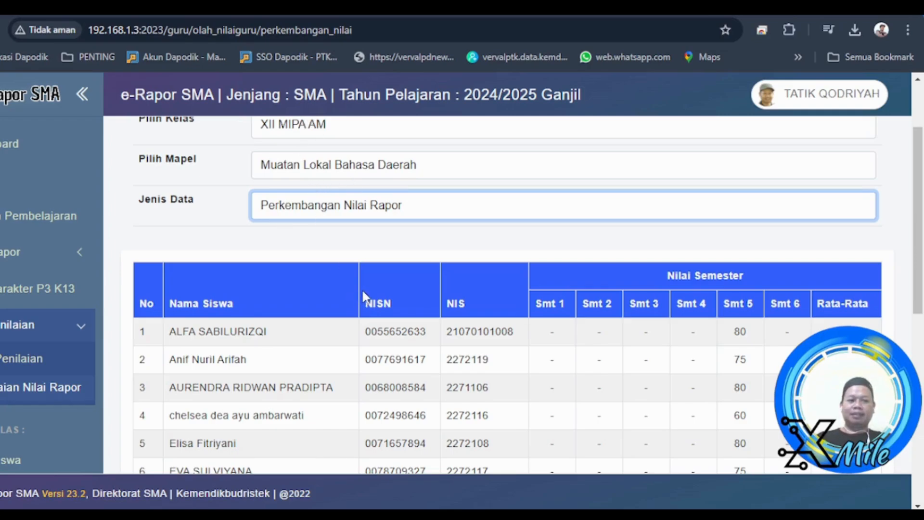
{"action": "scroll", "coordinate": [363, 295], "scroll_direction": "down", "scroll_amount": 3}
{"action": "scroll", "coordinate": [362, 288], "scroll_direction": "up", "scroll_amount": 5}
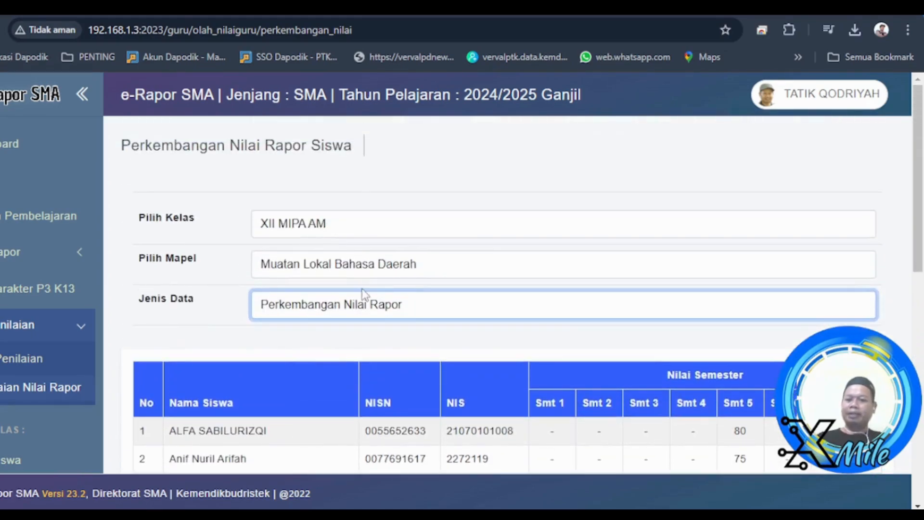
{"action": "scroll", "coordinate": [363, 294], "scroll_direction": "down", "scroll_amount": 8}
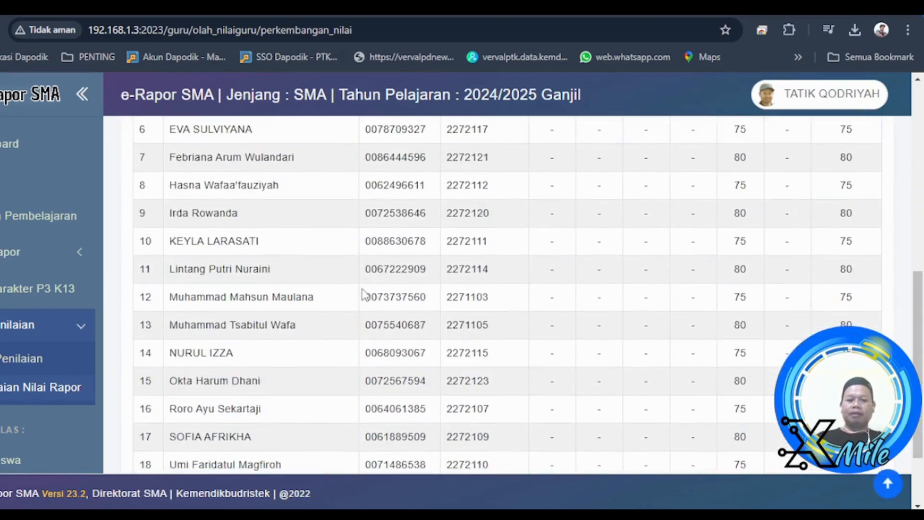
{"action": "scroll", "coordinate": [364, 294], "scroll_direction": "down", "scroll_amount": 2}
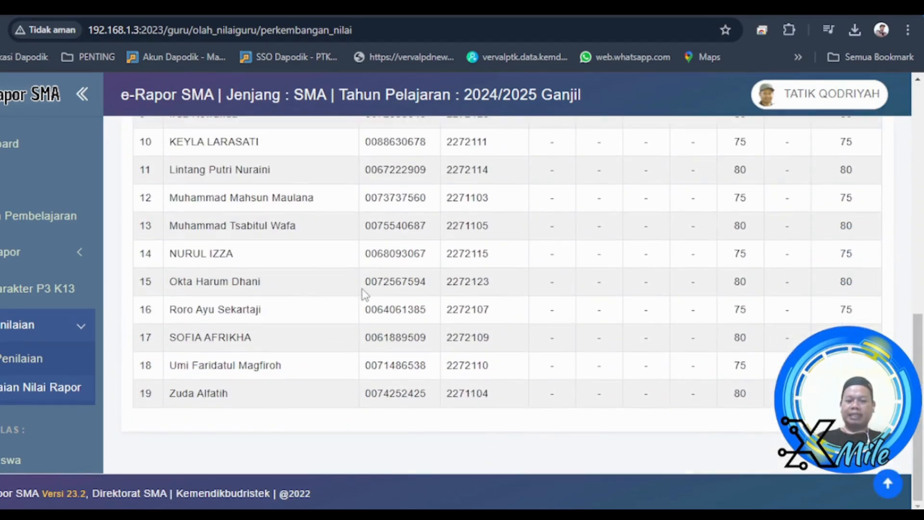
{"action": "scroll", "coordinate": [362, 288], "scroll_direction": "up", "scroll_amount": 10}
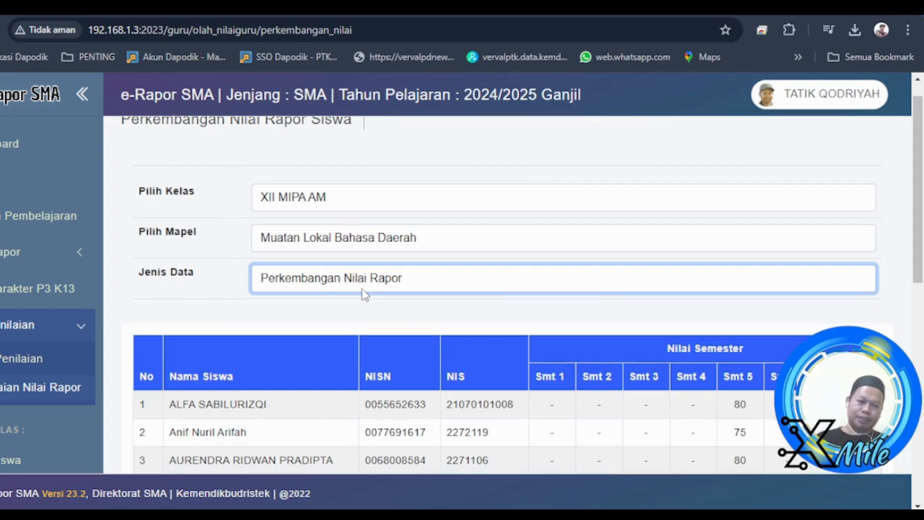
{"action": "scroll", "coordinate": [362, 288], "scroll_direction": "down", "scroll_amount": 9}
{"action": "scroll", "coordinate": [362, 288], "scroll_direction": "up", "scroll_amount": 9}
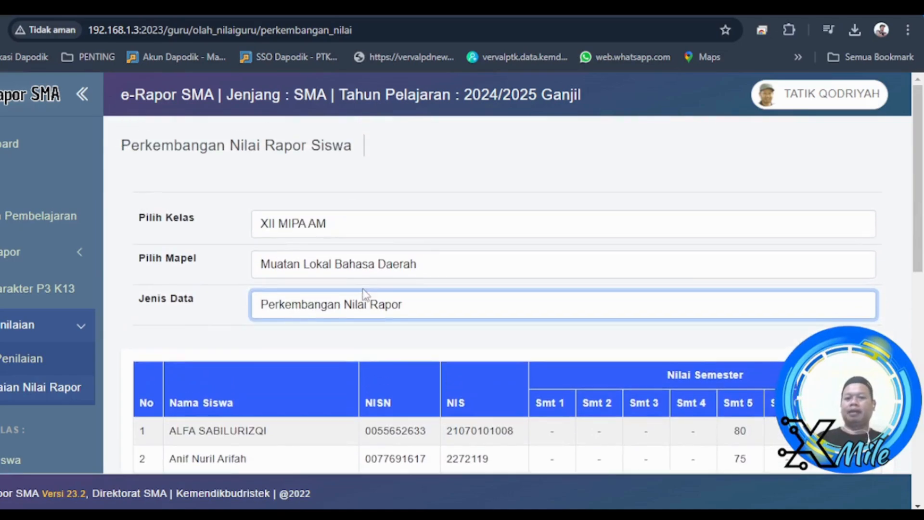
{"action": "scroll", "coordinate": [365, 294], "scroll_direction": "down", "scroll_amount": 5}
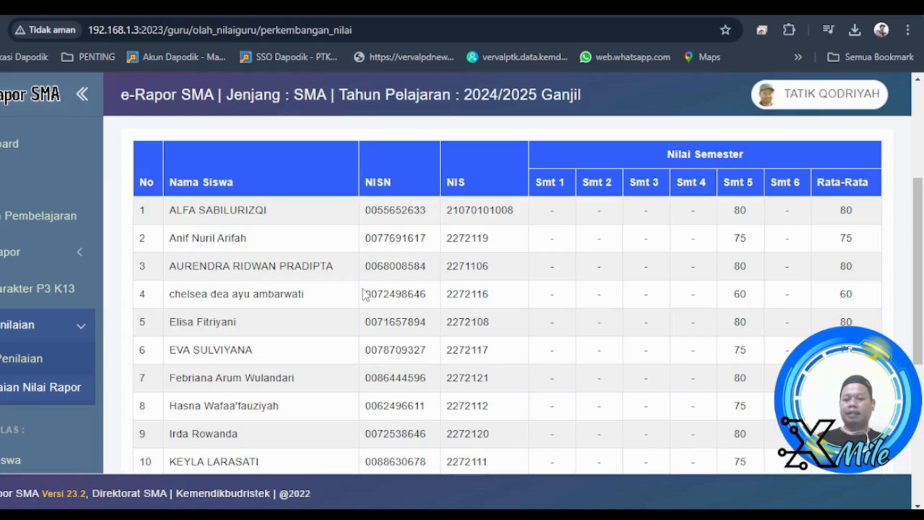
{"action": "scroll", "coordinate": [364, 294], "scroll_direction": "down", "scroll_amount": 6}
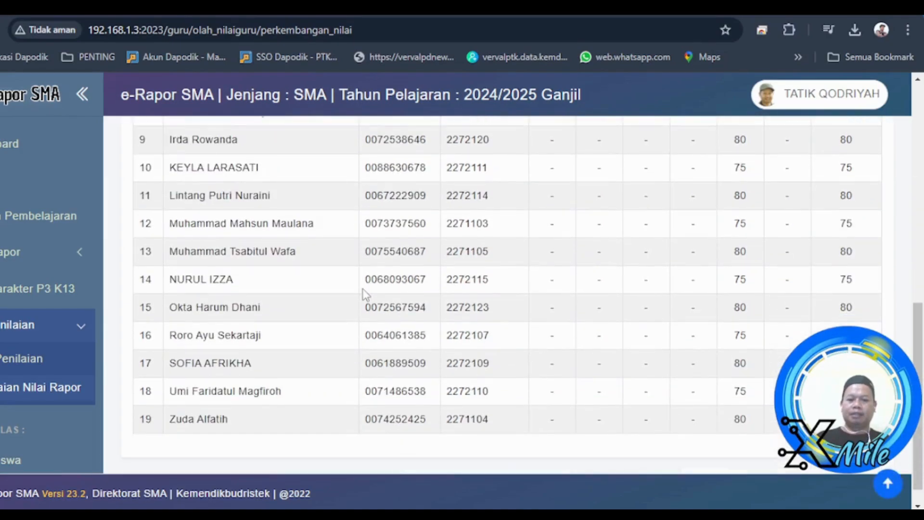
{"action": "scroll", "coordinate": [364, 294], "scroll_direction": "up", "scroll_amount": 10}
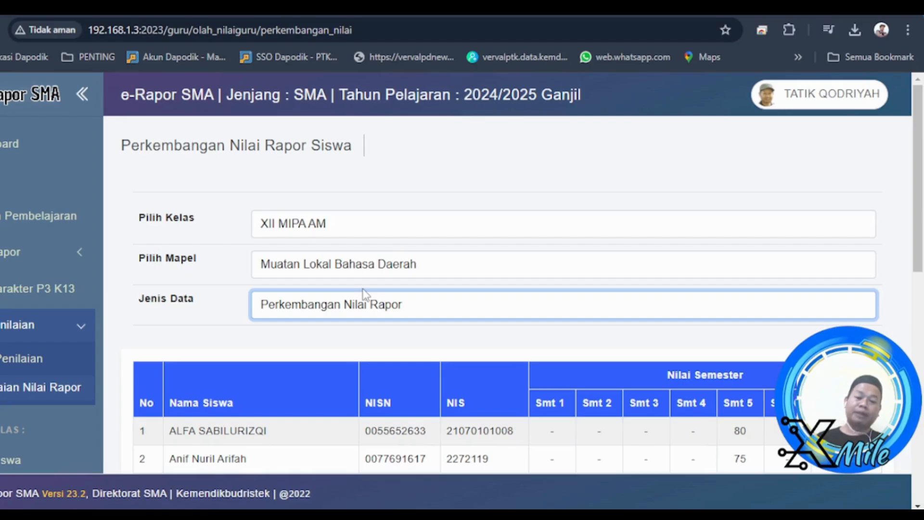
Step: Open the Input Nilai Karakter P3 page and select class XII MIPA AM and Semester 1
{"action": "scroll", "coordinate": [364, 293], "scroll_direction": "down", "scroll_amount": 3}
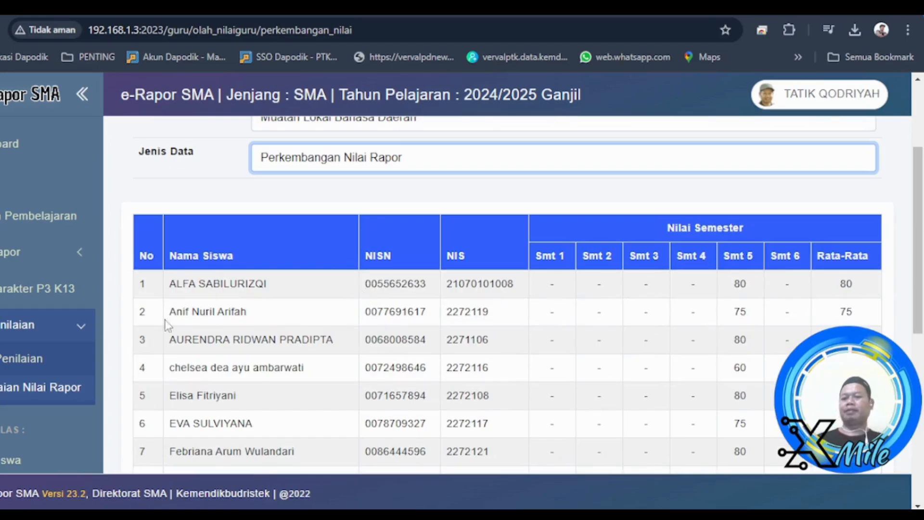
{"action": "scroll", "coordinate": [18, 287], "scroll_direction": "down", "scroll_amount": 3}
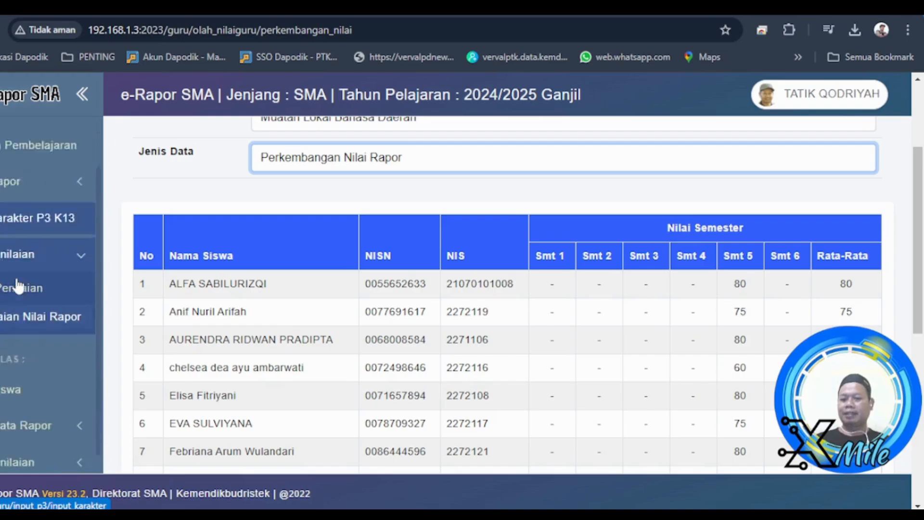
{"action": "scroll", "coordinate": [19, 286], "scroll_direction": "up", "scroll_amount": 3}
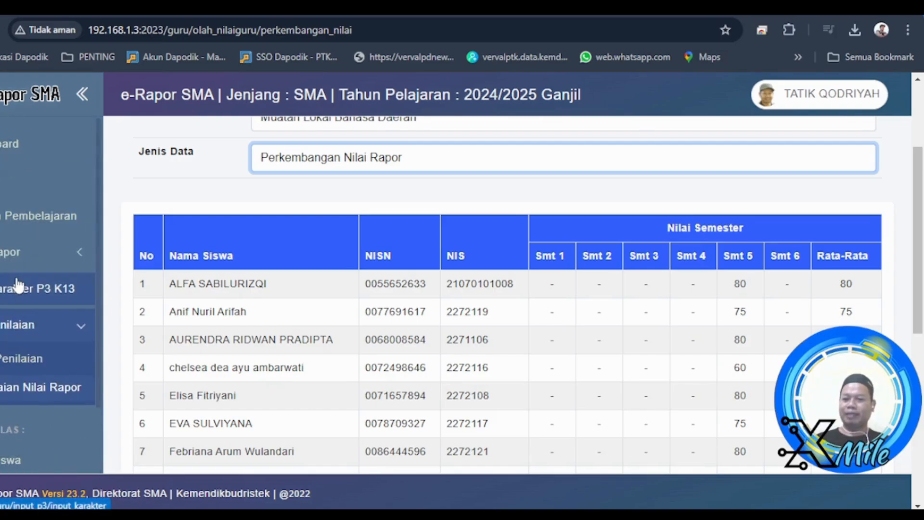
{"action": "scroll", "coordinate": [18, 285], "scroll_direction": "down", "scroll_amount": 3}
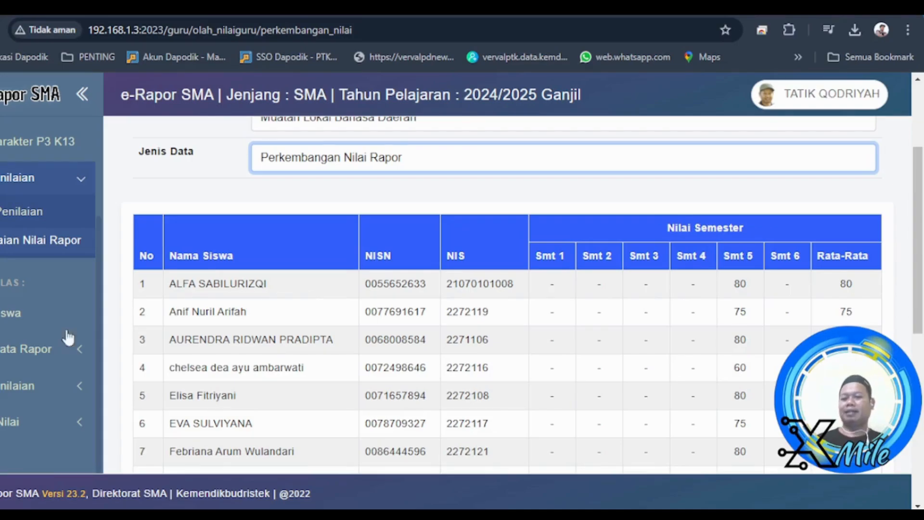
{"action": "scroll", "coordinate": [7, 330], "scroll_direction": "up", "scroll_amount": 2}
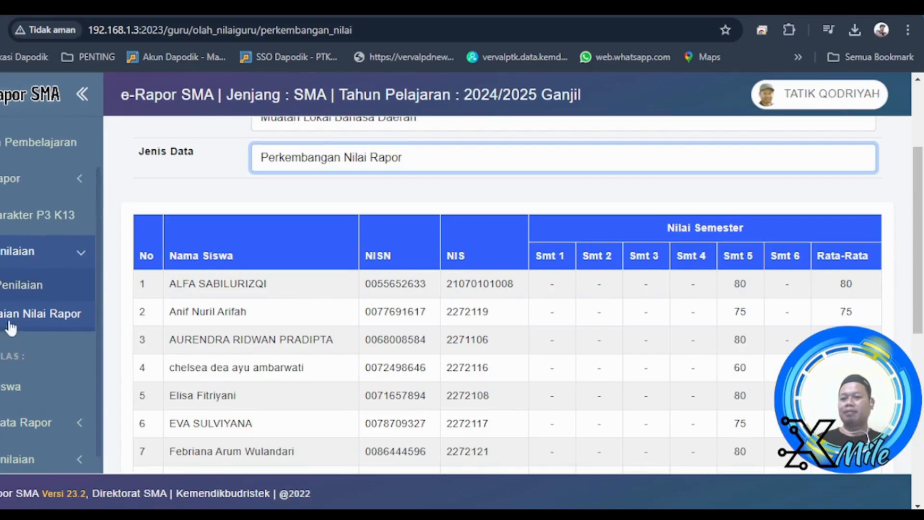
{"action": "left_click", "coordinate": [46, 214]}
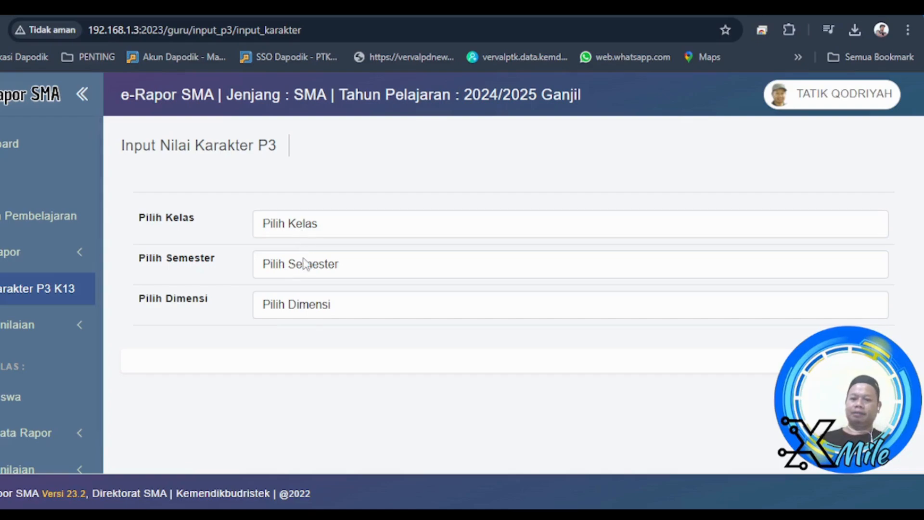
{"action": "left_click", "coordinate": [301, 311]}
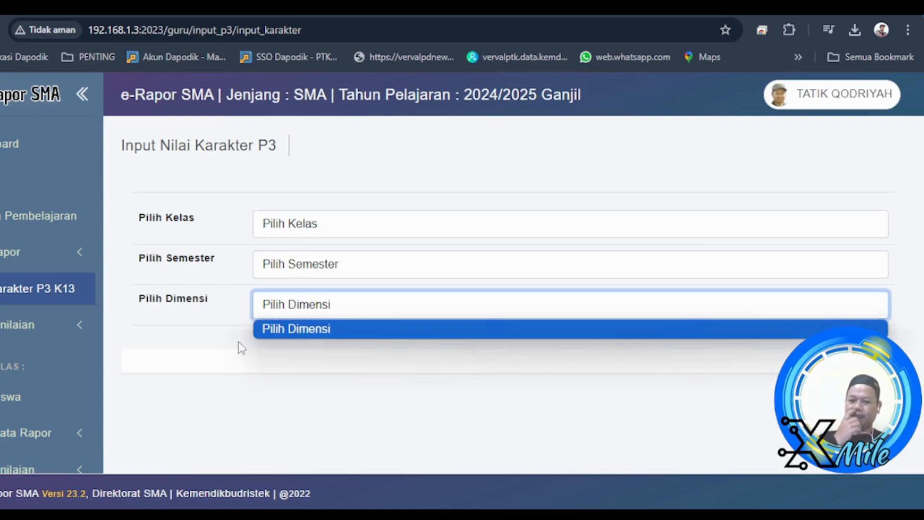
{"action": "left_click", "coordinate": [214, 345]}
{"action": "left_click", "coordinate": [315, 235]}
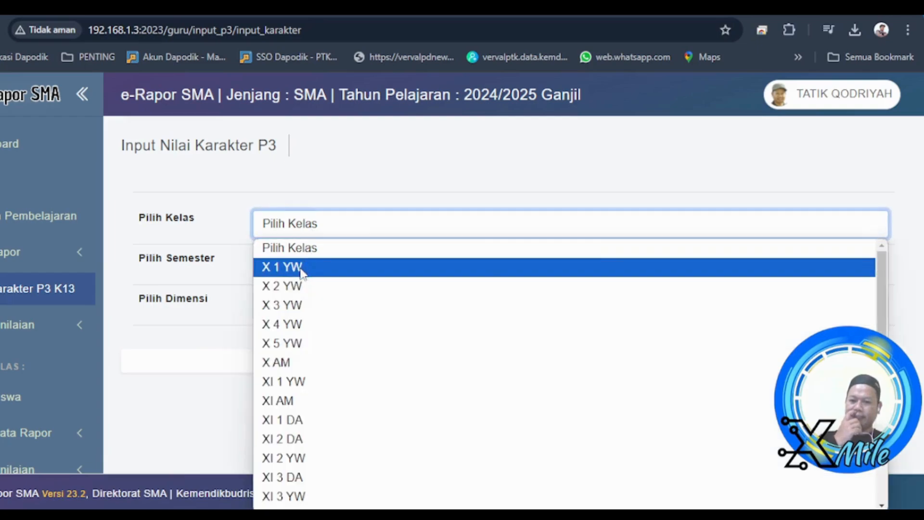
{"action": "scroll", "coordinate": [333, 385], "scroll_direction": "down", "scroll_amount": 5}
{"action": "left_click", "coordinate": [333, 388]}
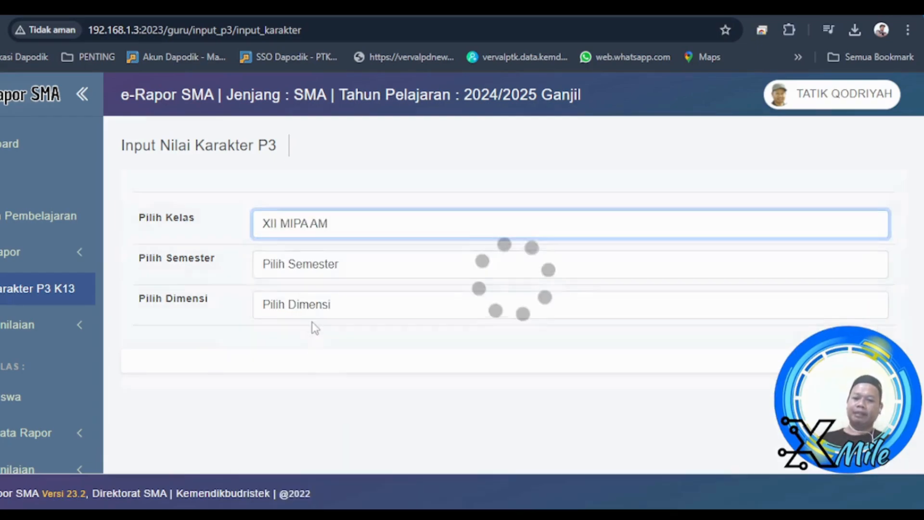
{"action": "left_click", "coordinate": [303, 266]}
{"action": "left_click", "coordinate": [315, 310]}
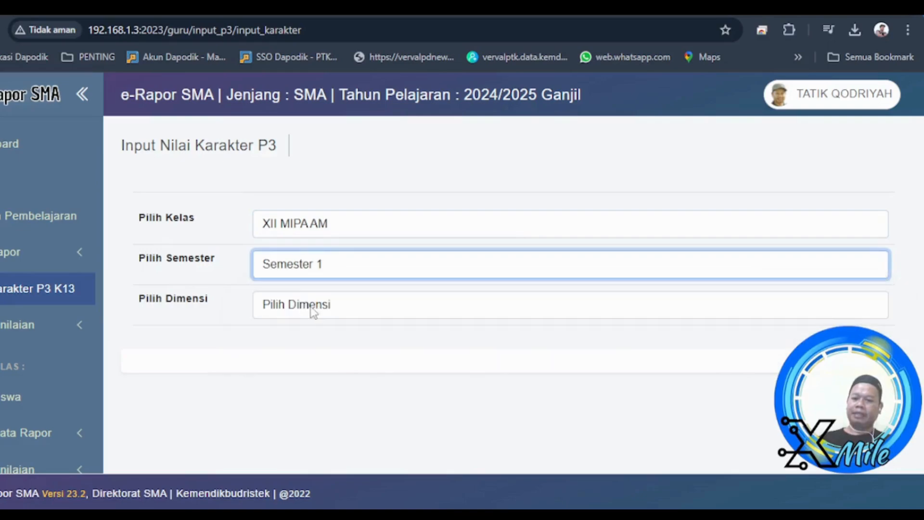
Step: Show the dimension Beriman, Bertakwa Kepada Tuhan Yang Maha Esa, dan Berakhlak Mulia and look through the students' element ratings
{"action": "left_click", "coordinate": [299, 306]}
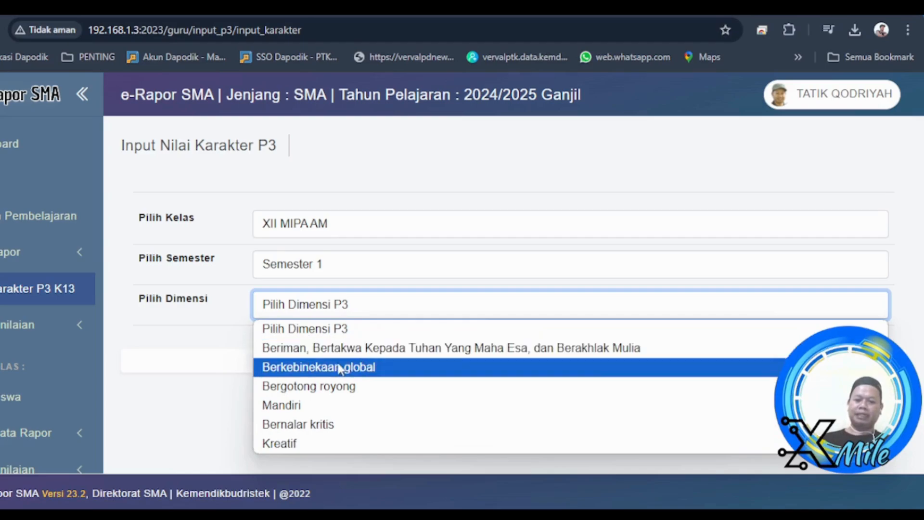
{"action": "left_click", "coordinate": [332, 348]}
{"action": "scroll", "coordinate": [433, 395], "scroll_direction": "down", "scroll_amount": 4}
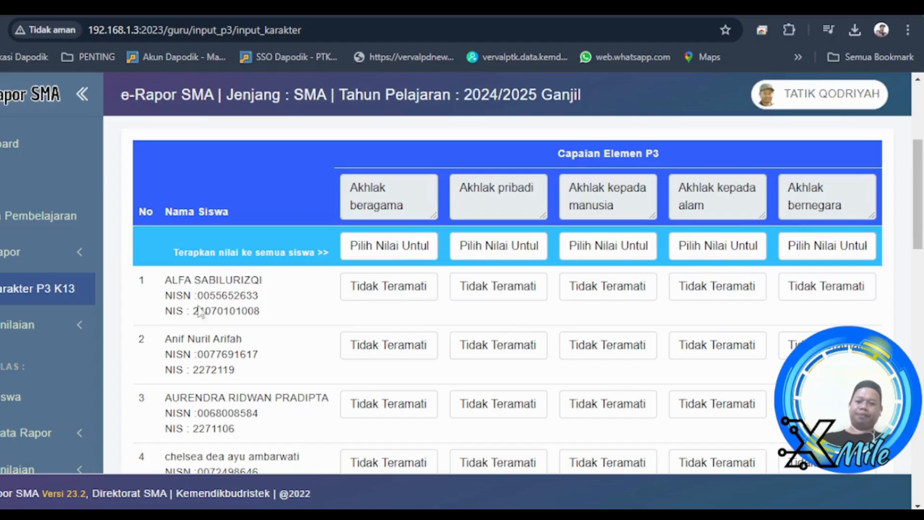
{"action": "scroll", "coordinate": [150, 338], "scroll_direction": "down", "scroll_amount": 3}
{"action": "scroll", "coordinate": [150, 338], "scroll_direction": "down", "scroll_amount": 6}
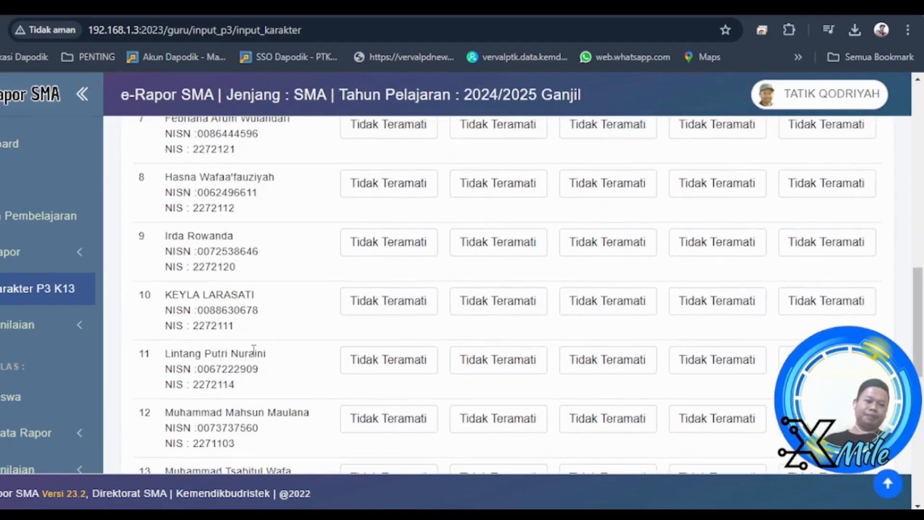
{"action": "scroll", "coordinate": [254, 347], "scroll_direction": "up", "scroll_amount": 6}
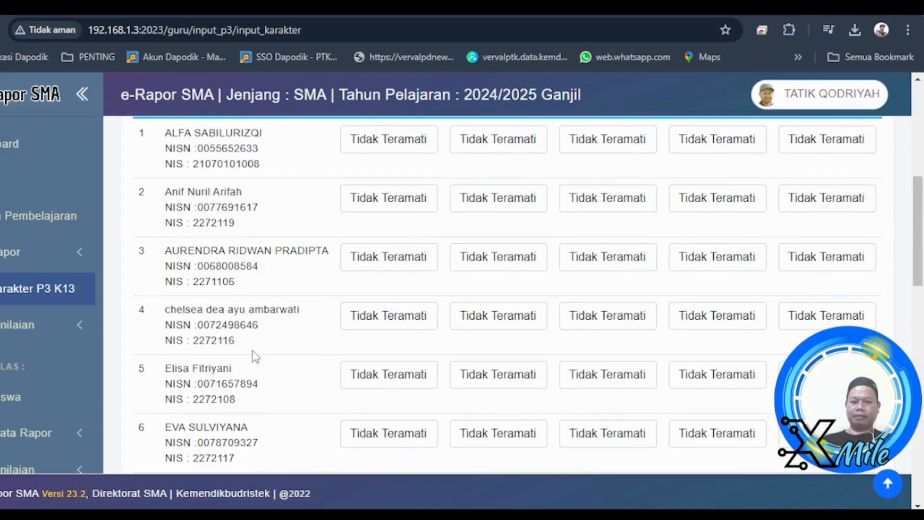
{"action": "scroll", "coordinate": [255, 356], "scroll_direction": "up", "scroll_amount": 10}
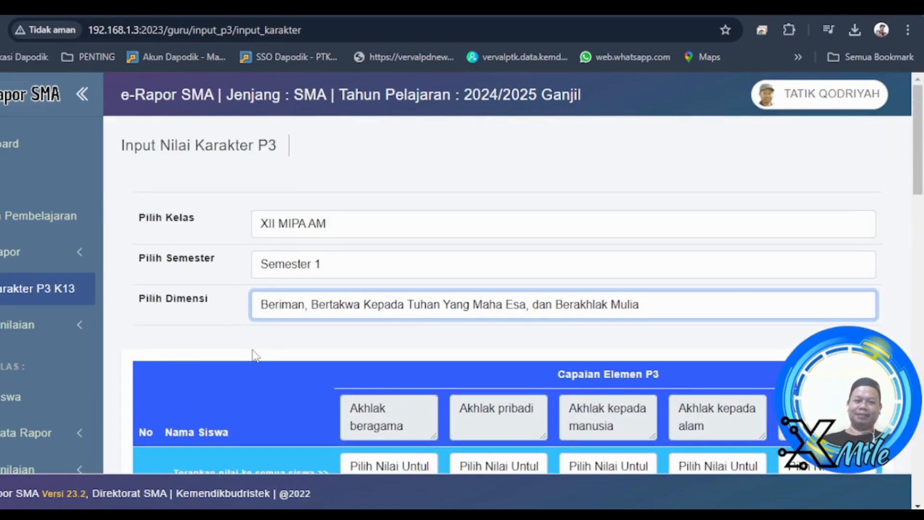
{"action": "scroll", "coordinate": [253, 350], "scroll_direction": "down", "scroll_amount": 2}
{"action": "scroll", "coordinate": [253, 350], "scroll_direction": "up", "scroll_amount": 2}
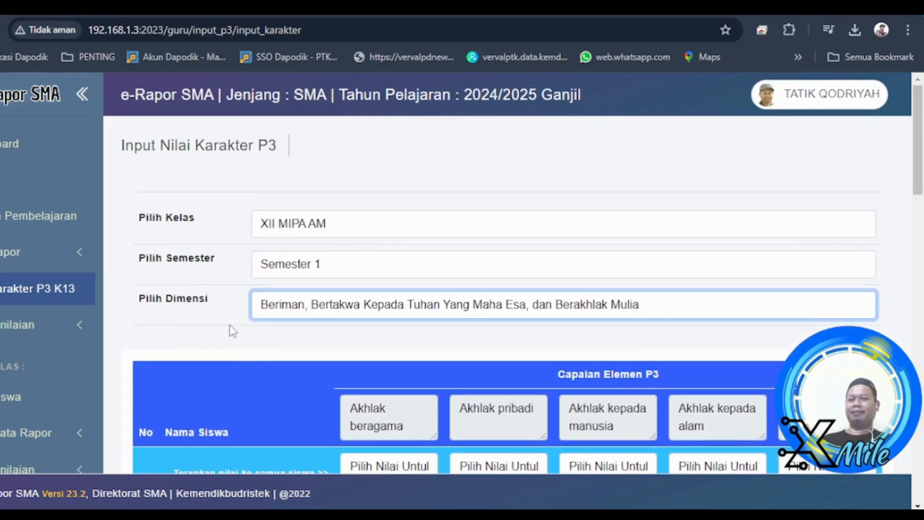
Step: Switch to the s.id/RAPOR_KM1 welcome page and look over its guide download, account check and application links
{"action": "left_click", "coordinate": [192, 6]}
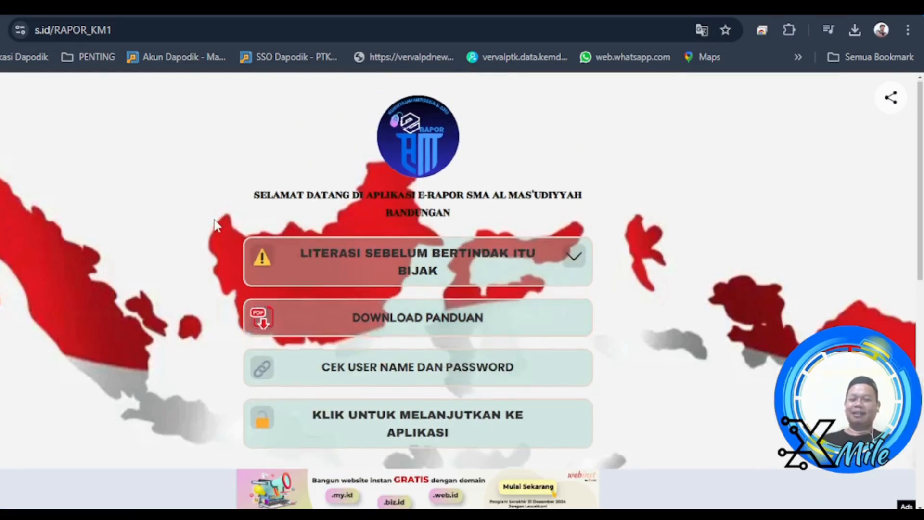
{"action": "scroll", "coordinate": [215, 225], "scroll_direction": "up", "scroll_amount": 2}
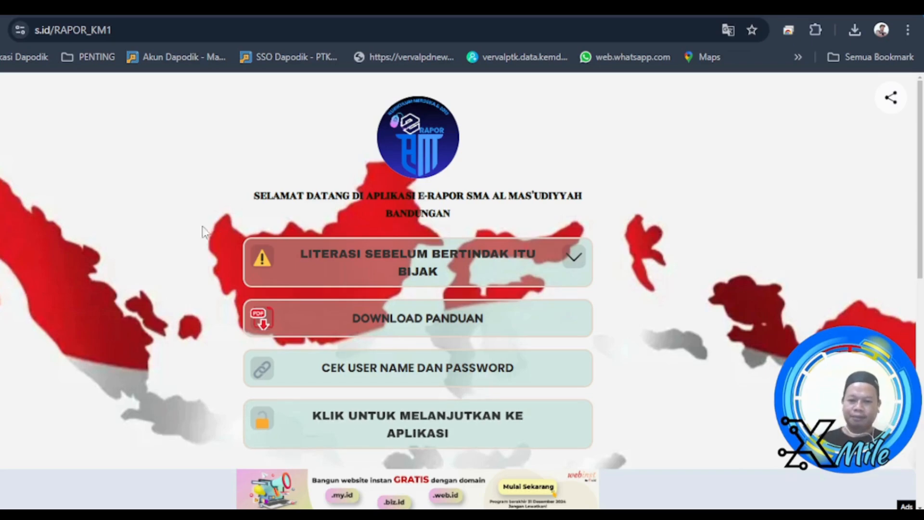
{"action": "scroll", "coordinate": [156, 261], "scroll_direction": "down", "scroll_amount": 6}
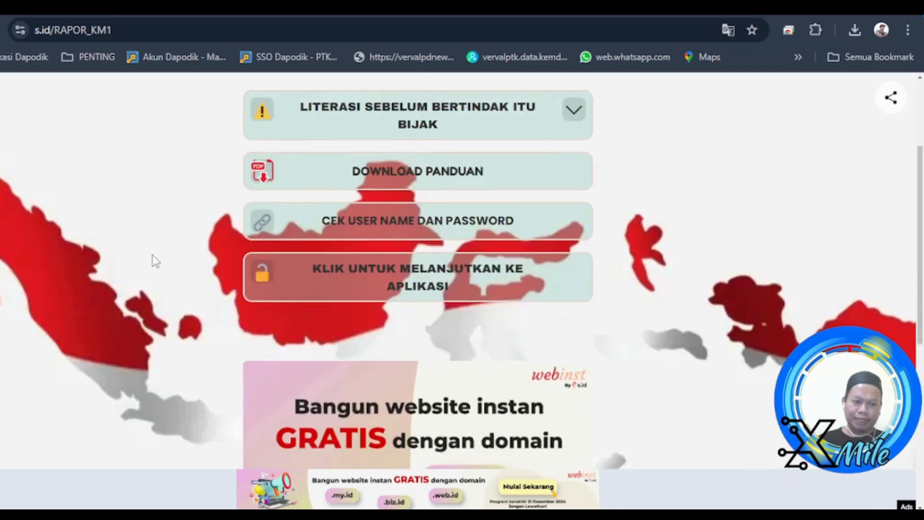
{"action": "scroll", "coordinate": [155, 261], "scroll_direction": "up", "scroll_amount": 3}
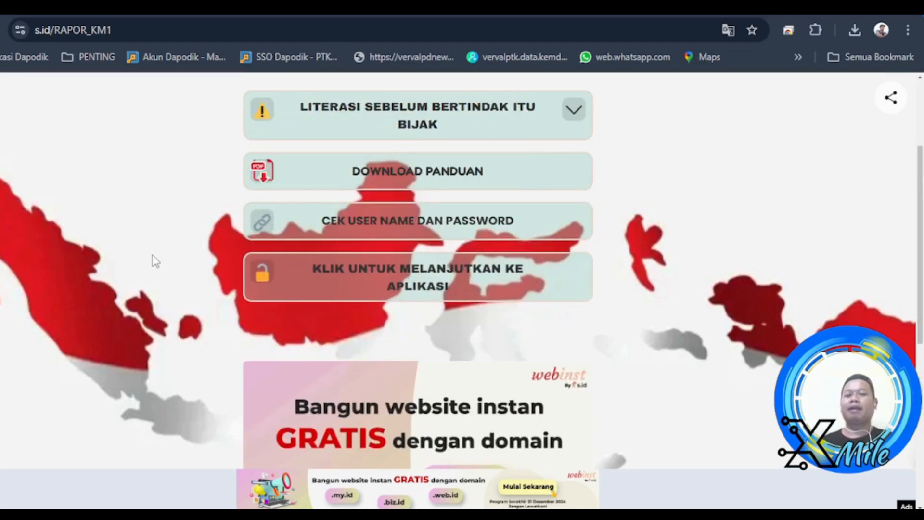
{"action": "scroll", "coordinate": [156, 261], "scroll_direction": "up", "scroll_amount": 3}
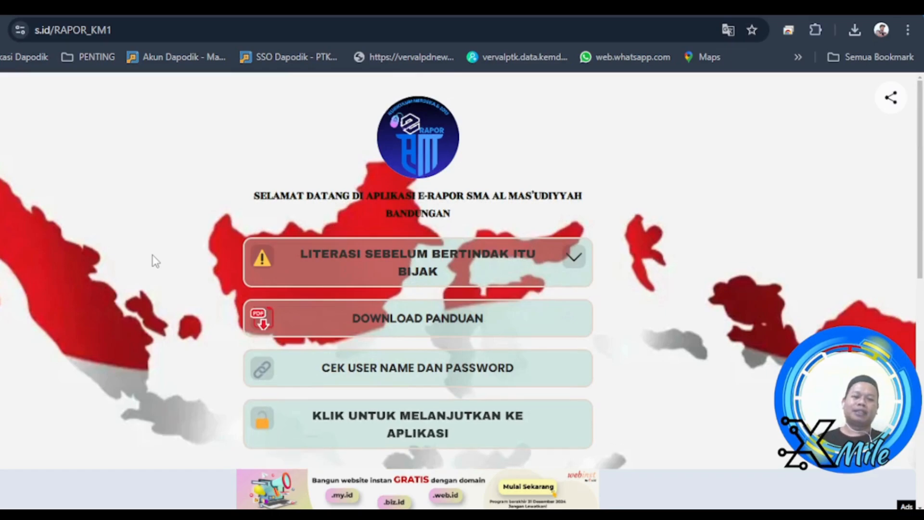
{"action": "scroll", "coordinate": [155, 261], "scroll_direction": "down", "scroll_amount": 3}
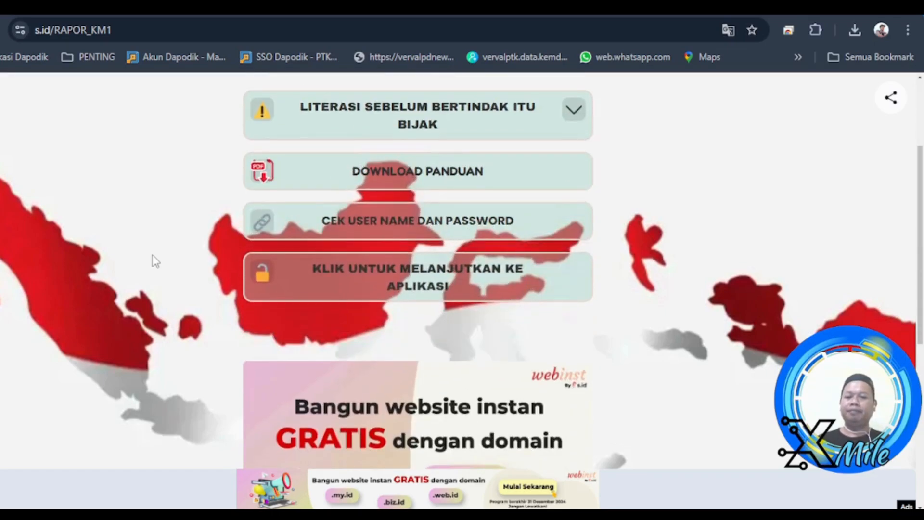
{"action": "scroll", "coordinate": [155, 261], "scroll_direction": "up", "scroll_amount": 3}
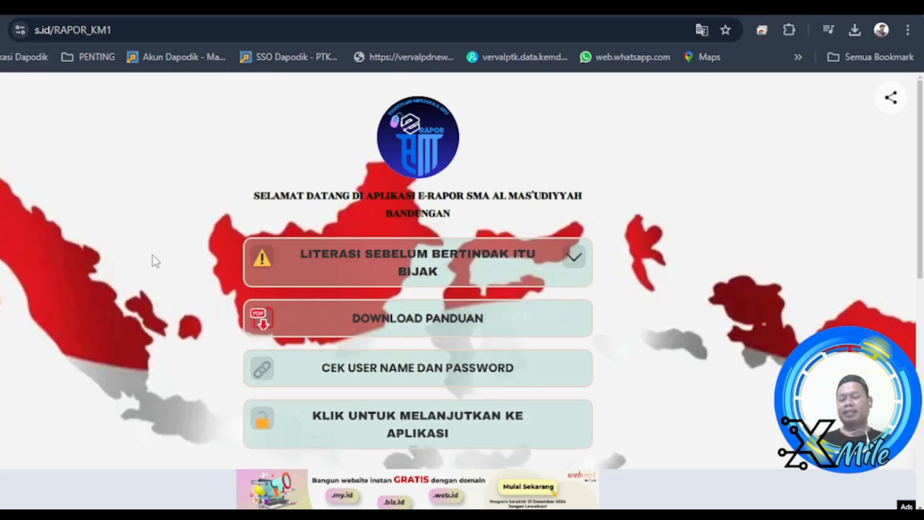
{"action": "scroll", "coordinate": [156, 261], "scroll_direction": "down", "scroll_amount": 2}
{"action": "scroll", "coordinate": [155, 261], "scroll_direction": "up", "scroll_amount": 2}
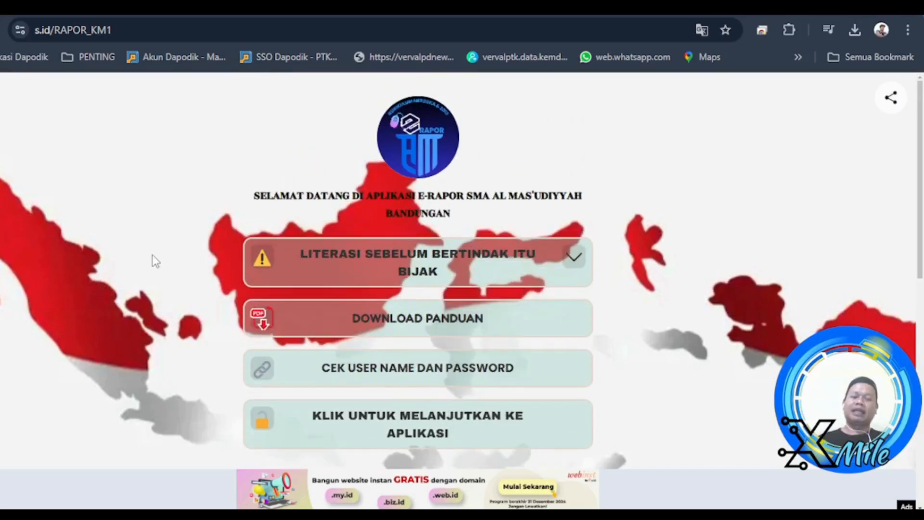